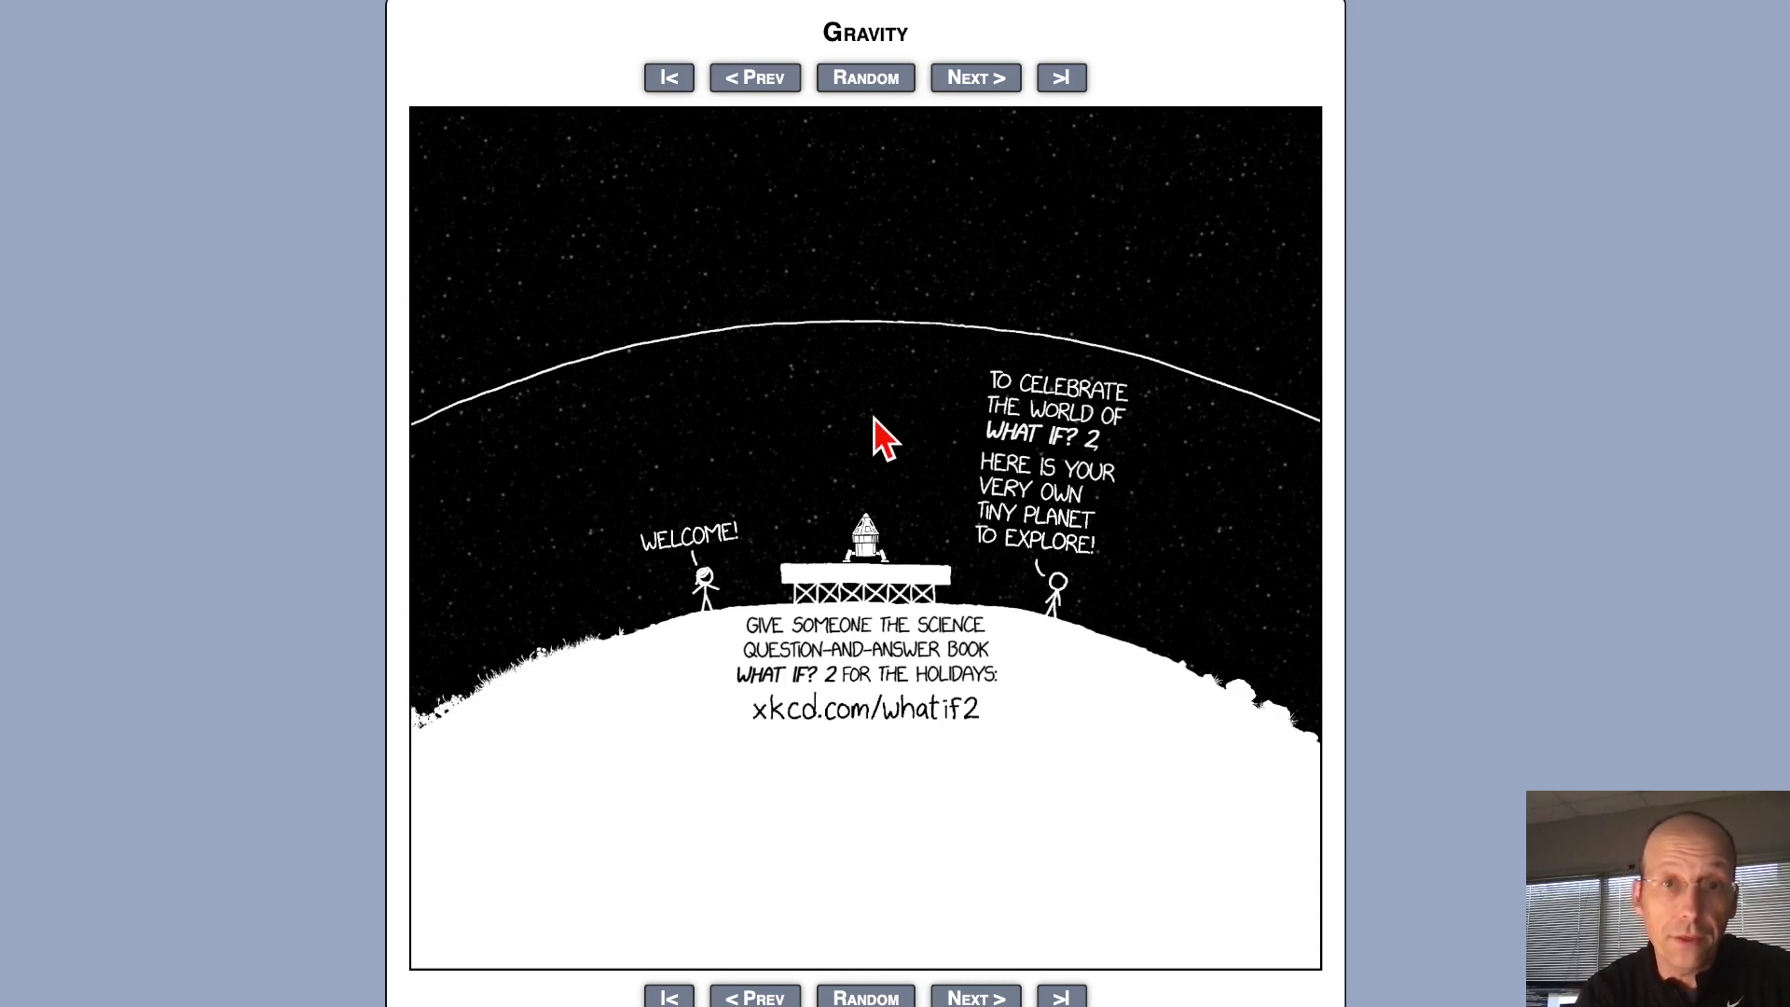
Launch the lander off the tiny planet and fire the Up thruster to fly into open space
{"action": "scroll", "coordinate": [1518, 424], "scroll_direction": "down", "scroll_amount": 1}
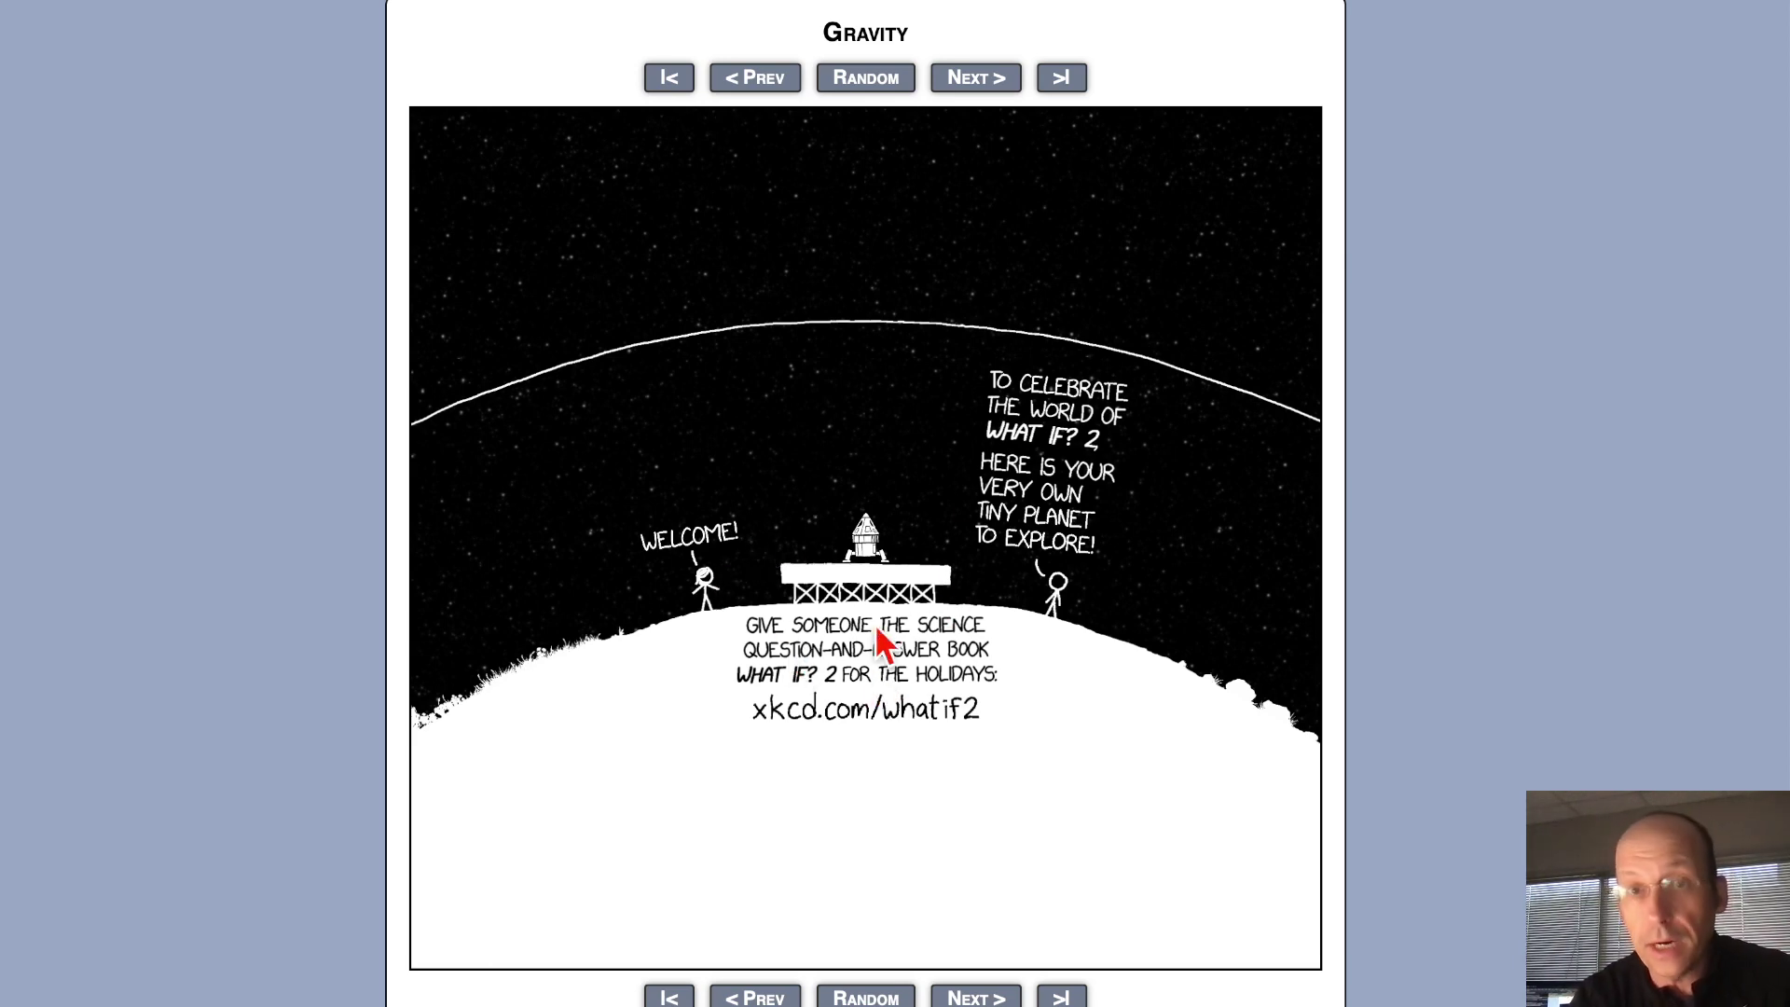
{"action": "left_click_drag", "start_coordinate": [854, 563], "coordinate": [869, 579]}
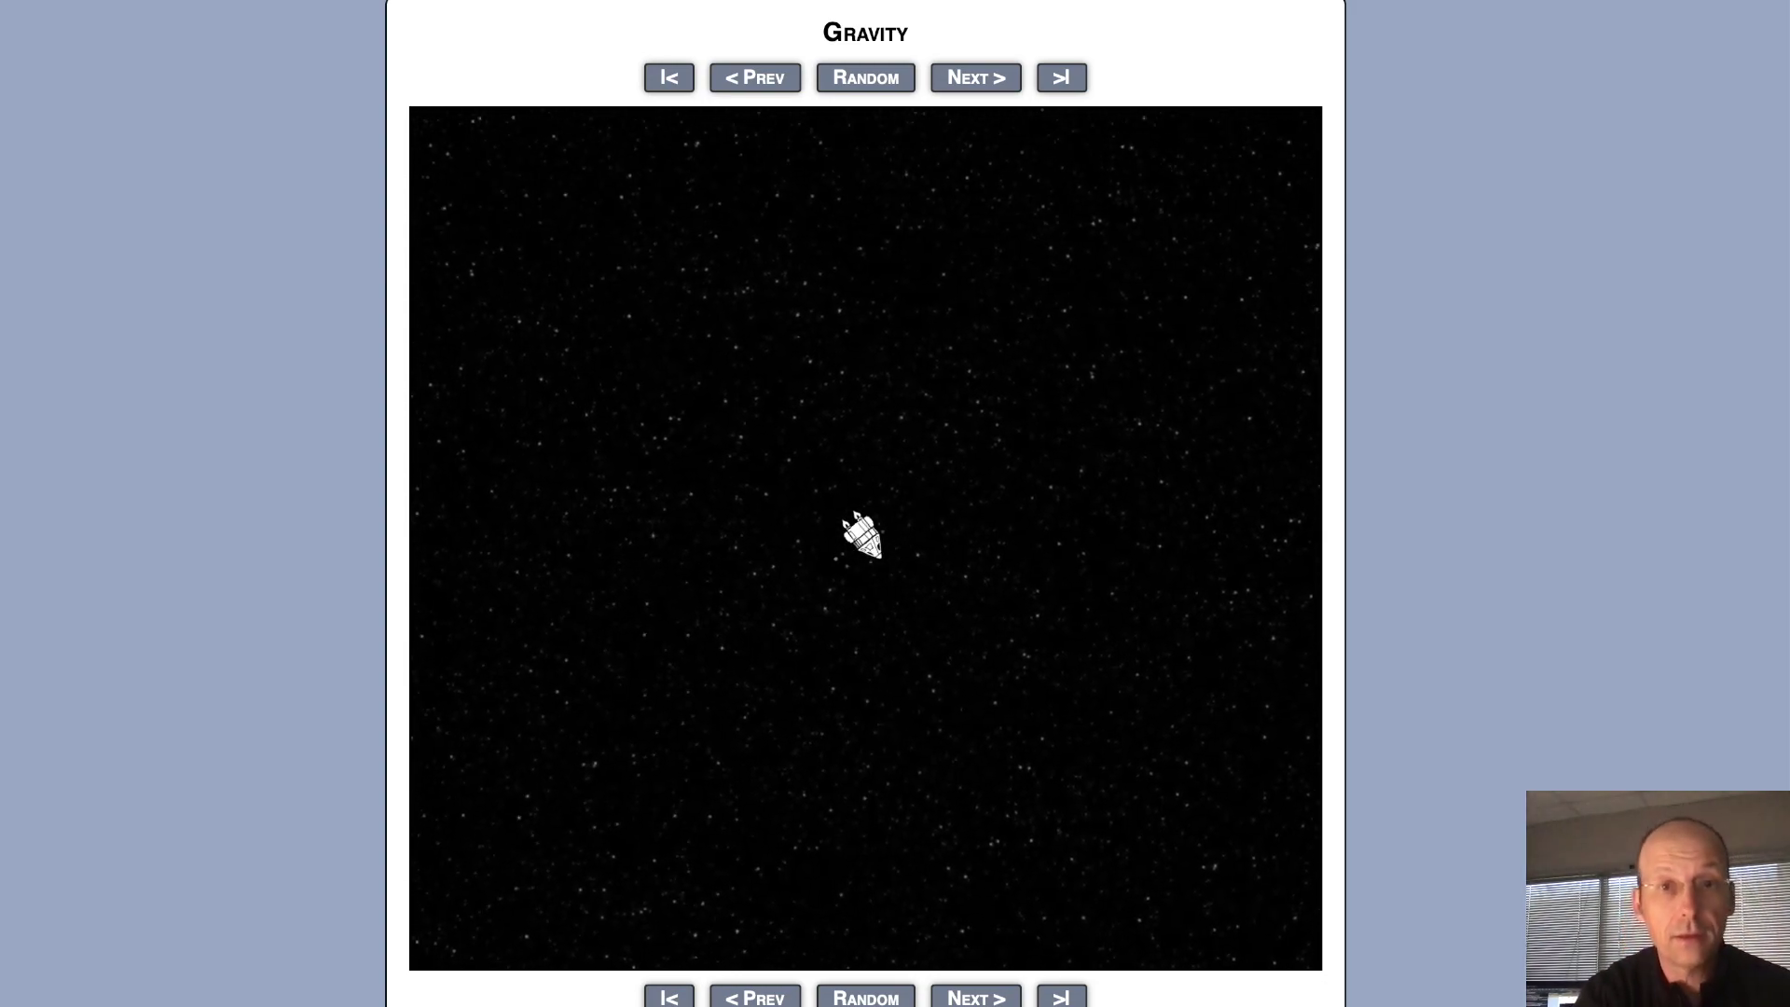
{"action": "key", "text": "Up"}
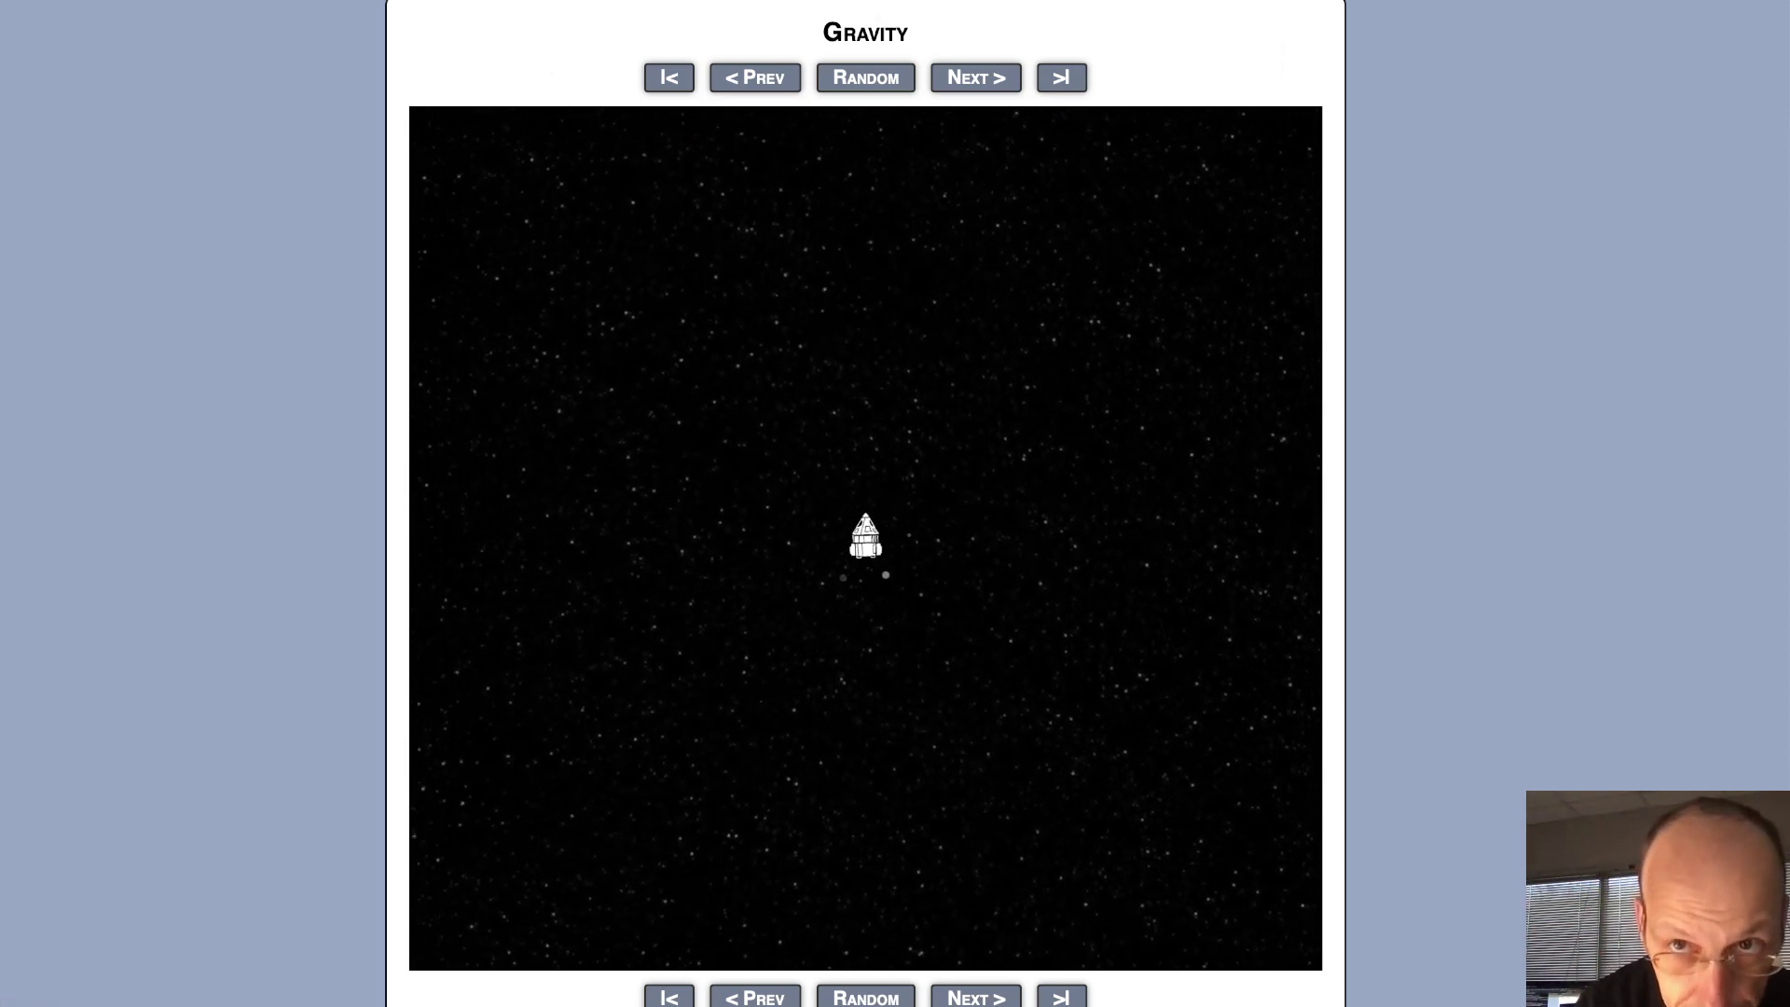
Reload the comic with Cmd+R, test a short liftoff, and scroll the whole welcome scene into view
{"action": "key", "text": "super+r"}
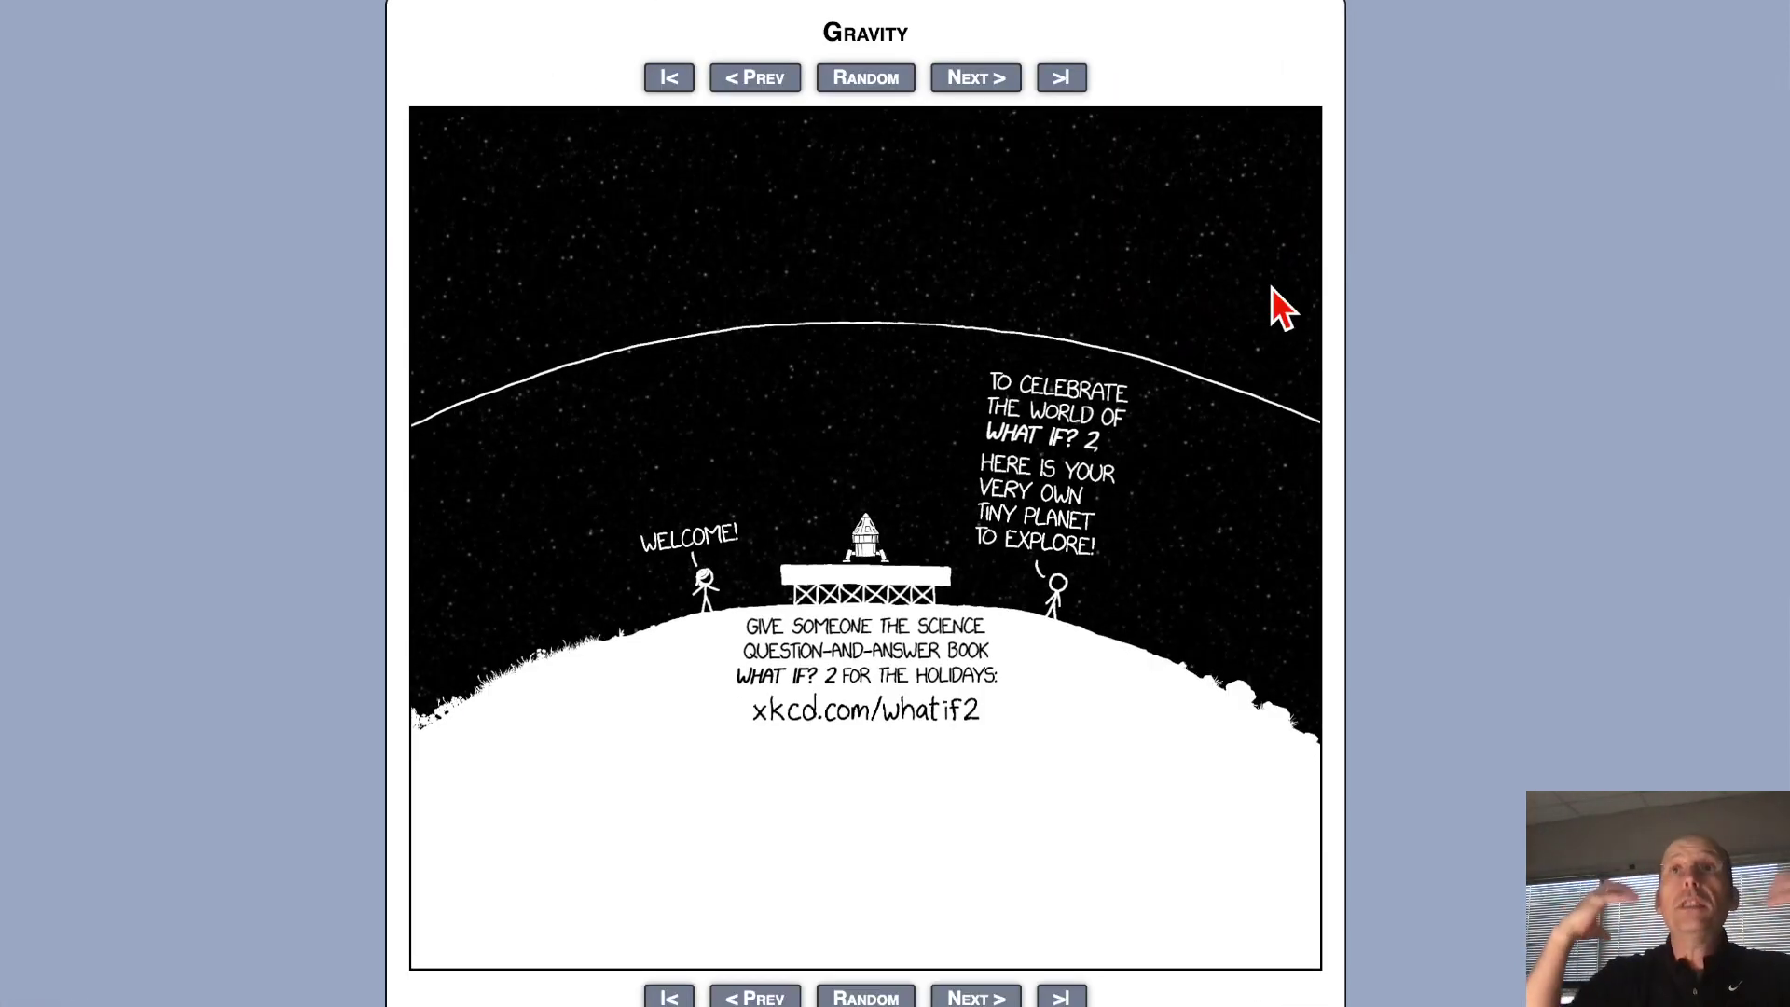
{"action": "mouse_move", "coordinate": [1282, 308]}
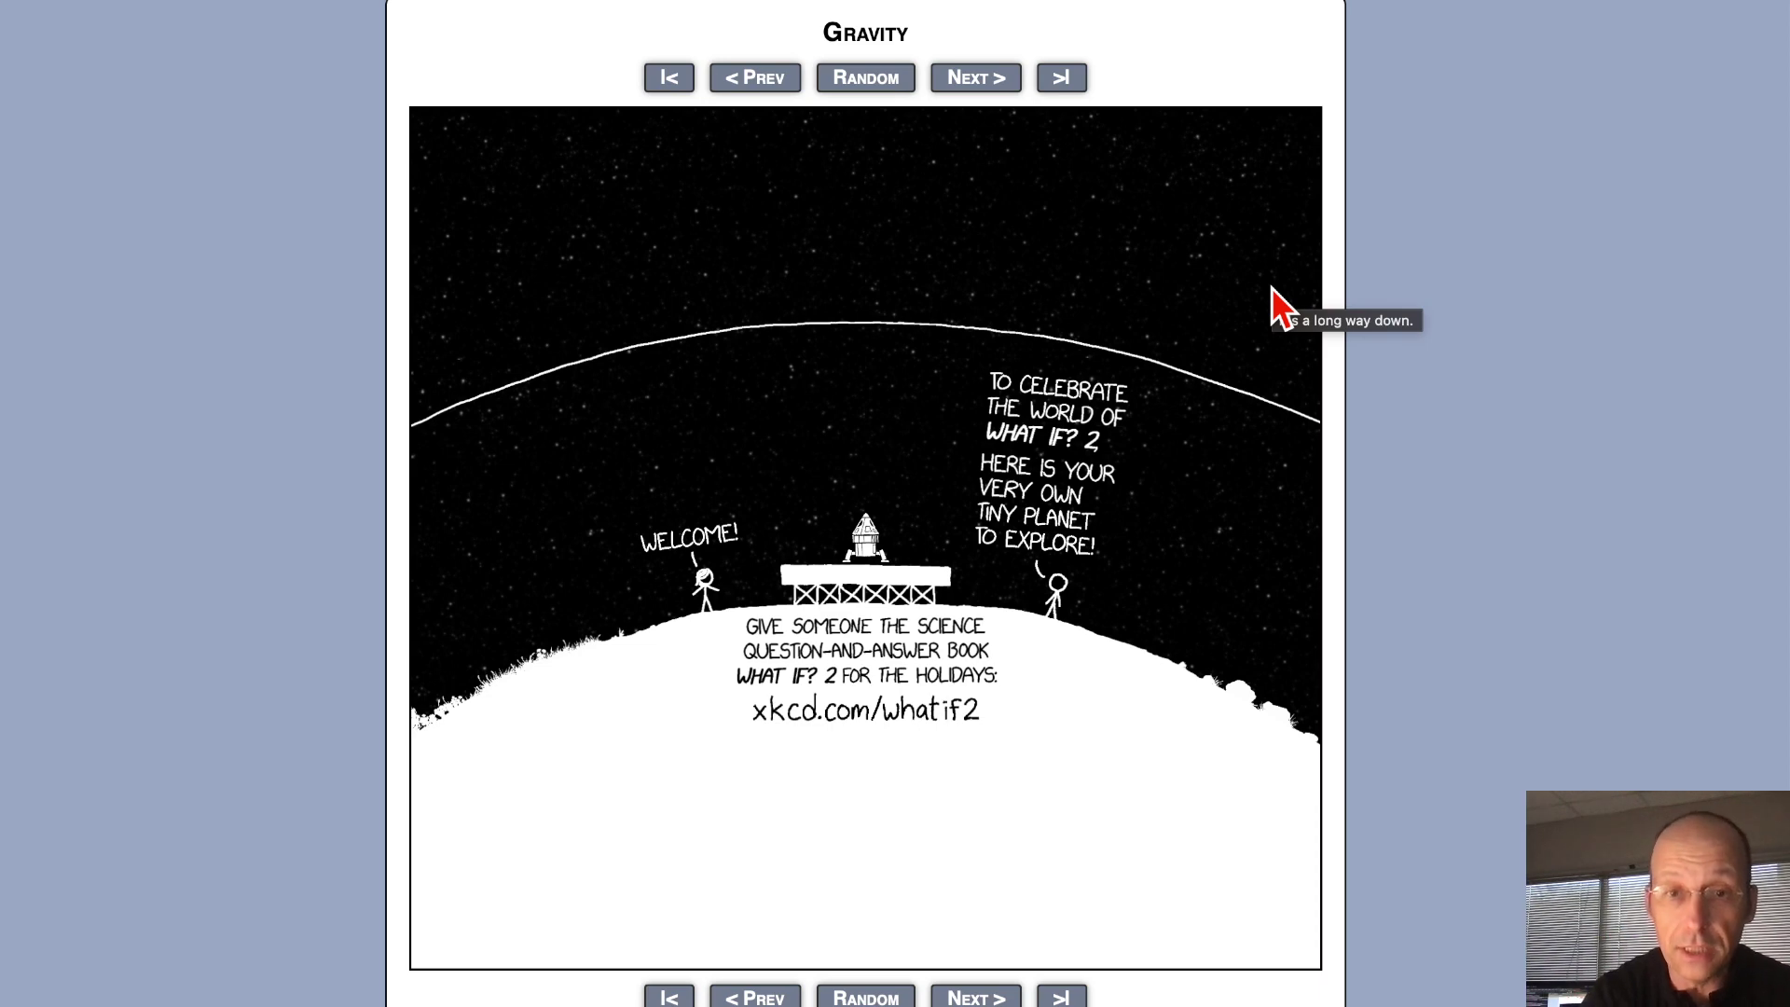
{"action": "scroll", "coordinate": [1273, 289], "scroll_direction": "up", "scroll_amount": 1}
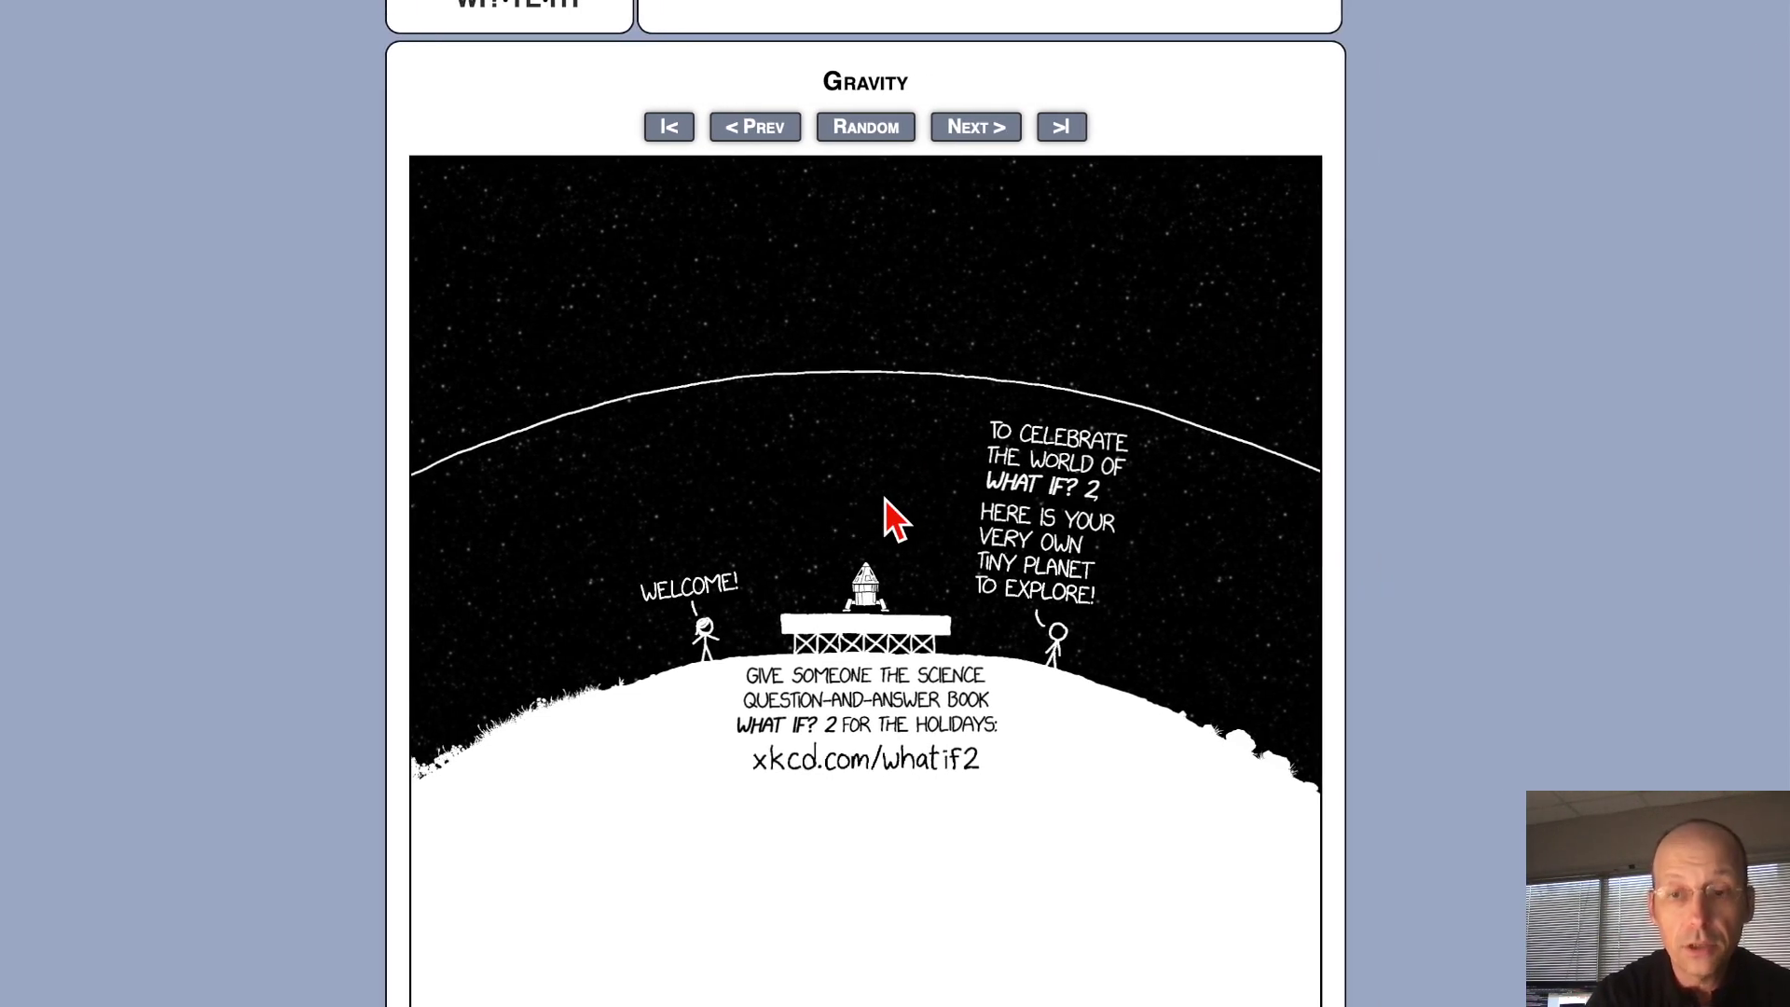
{"action": "key", "text": "Up"}
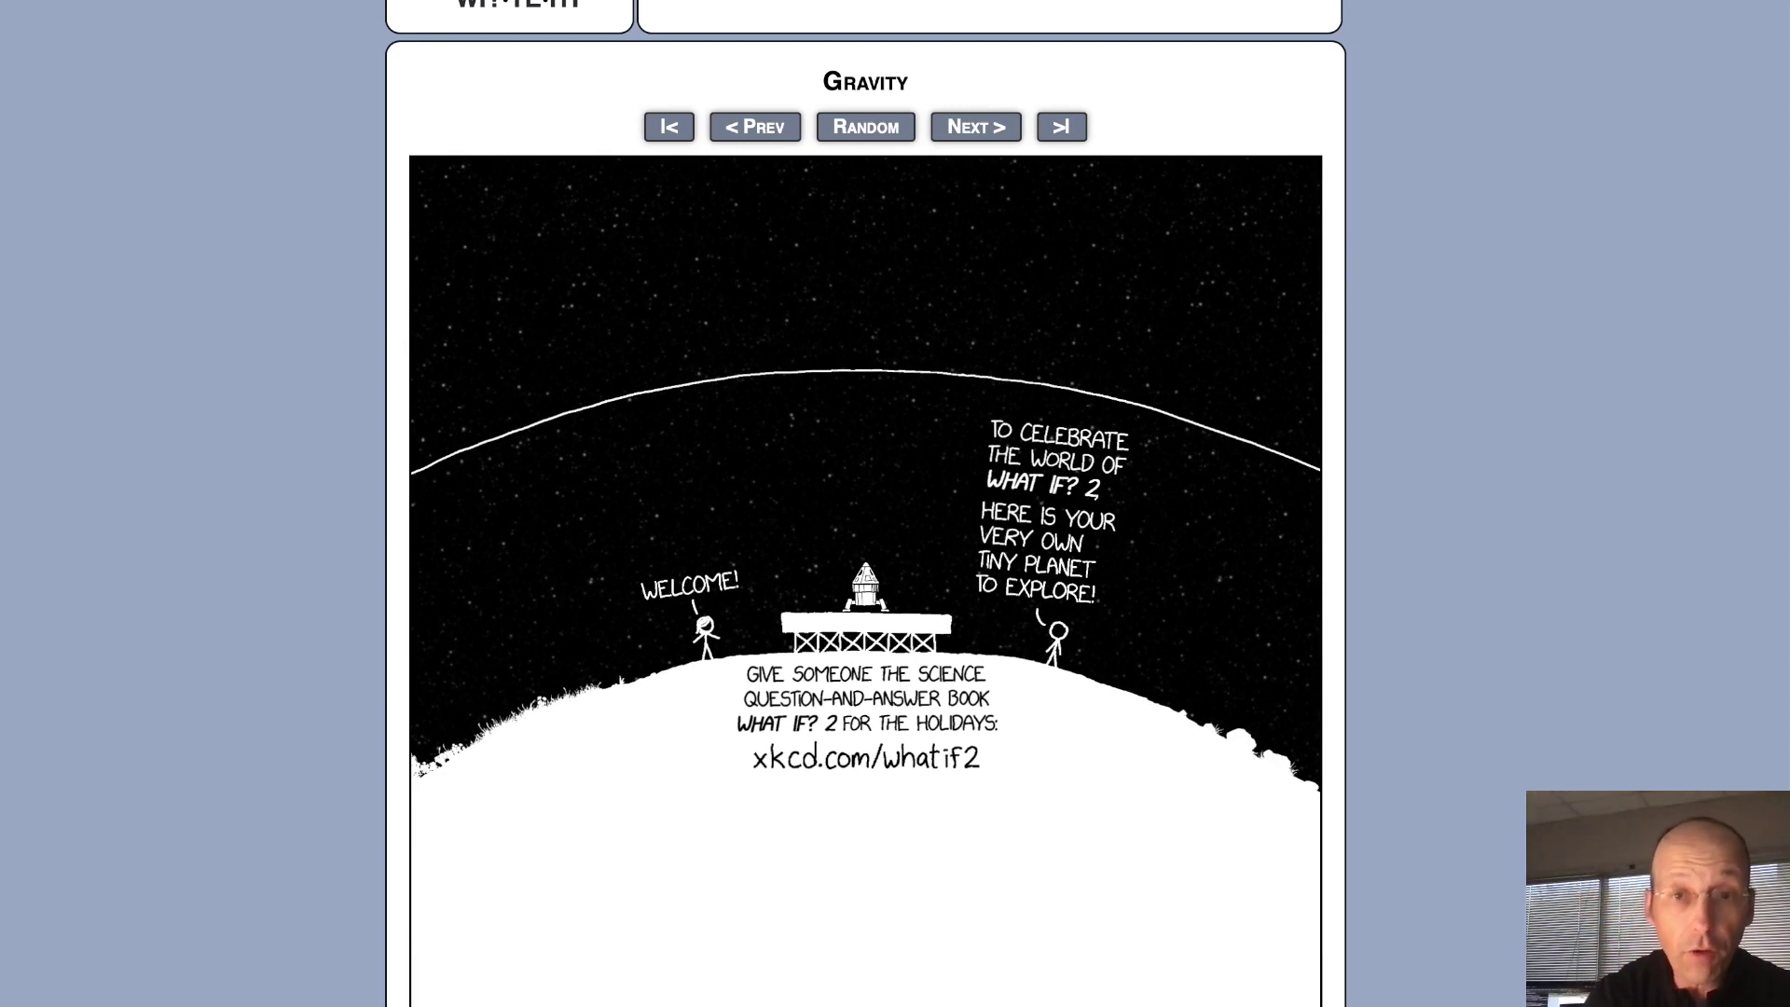
{"action": "scroll", "coordinate": [1399, 511], "scroll_direction": "down", "scroll_amount": 2}
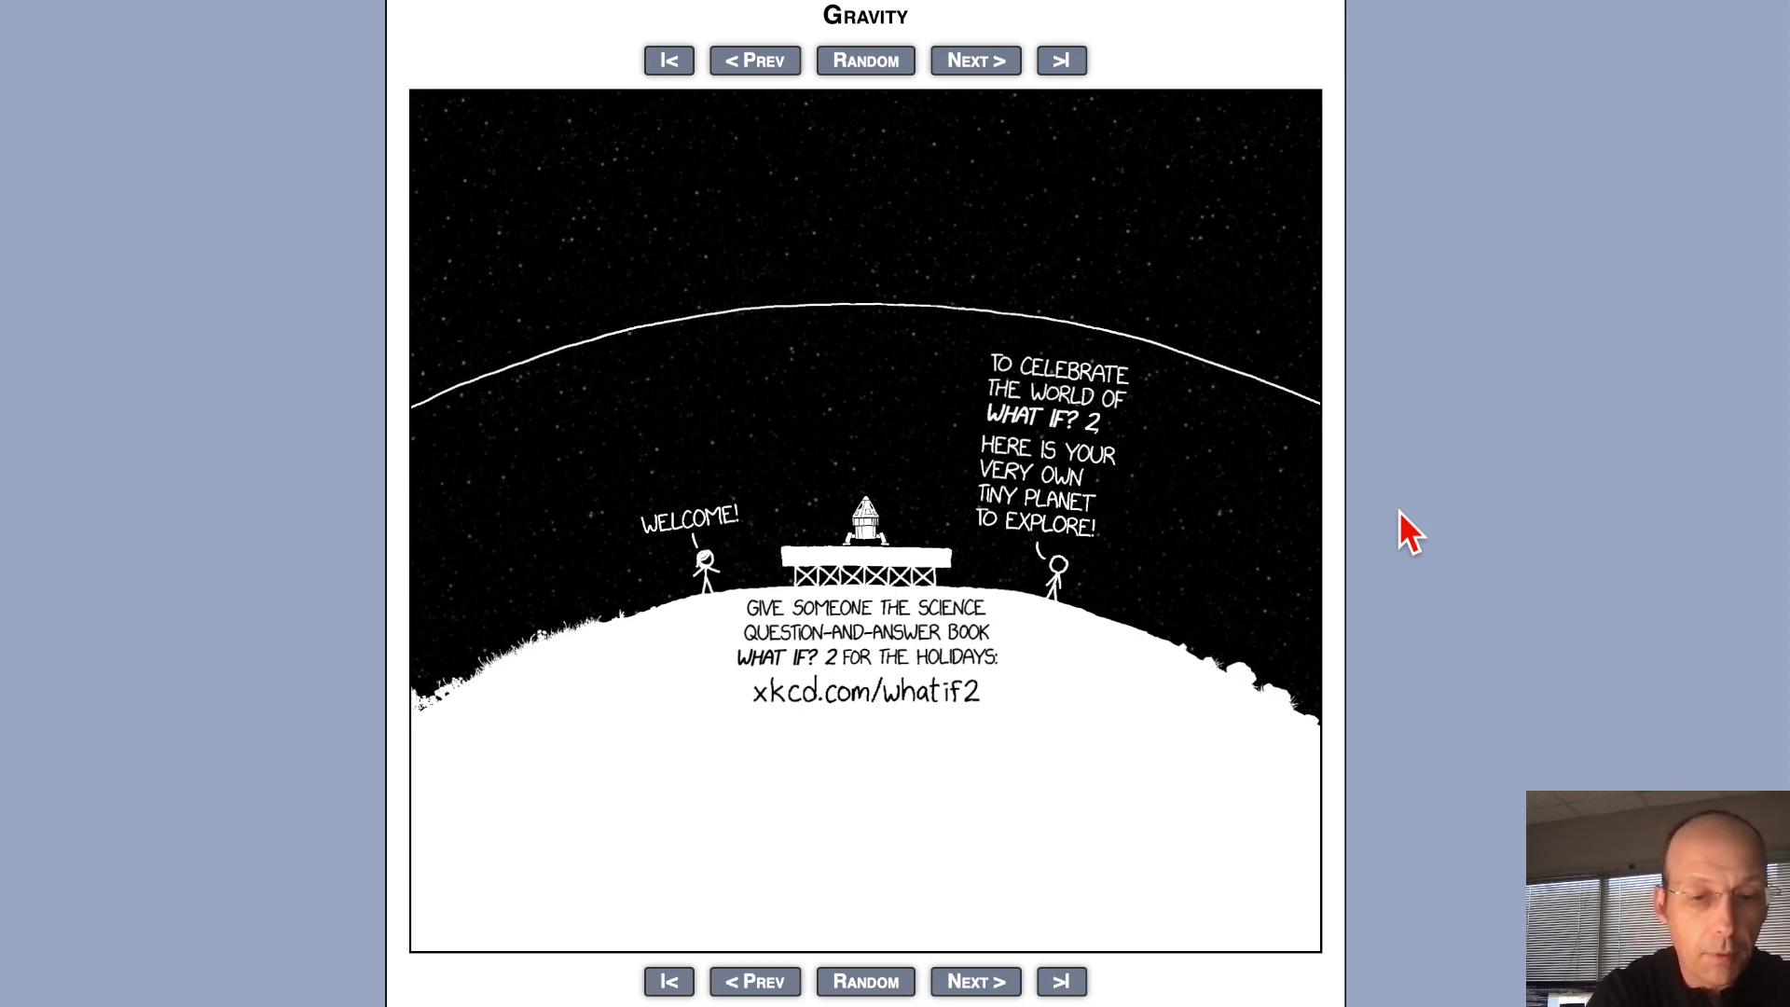
Screen-record the selected comic area with Cmd+Shift+5 and open the .mov in Tracker
{"action": "key", "text": "super+shift+5"}
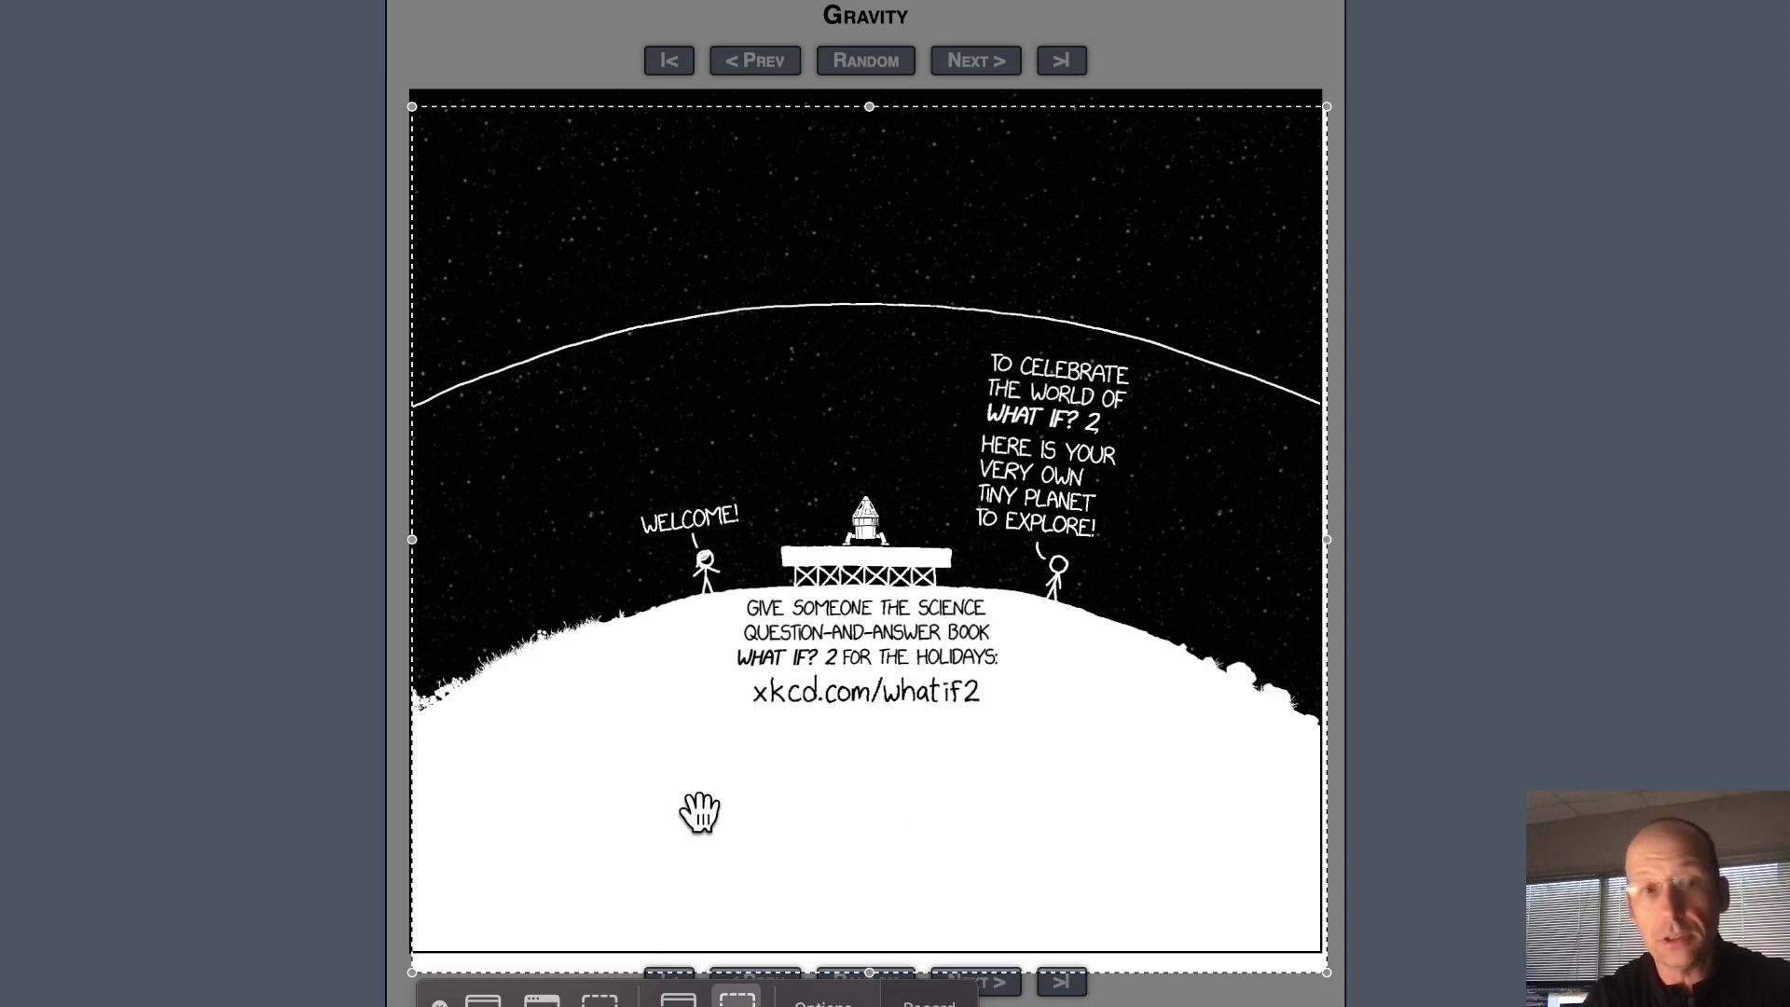
{"action": "key", "text": "Return"}
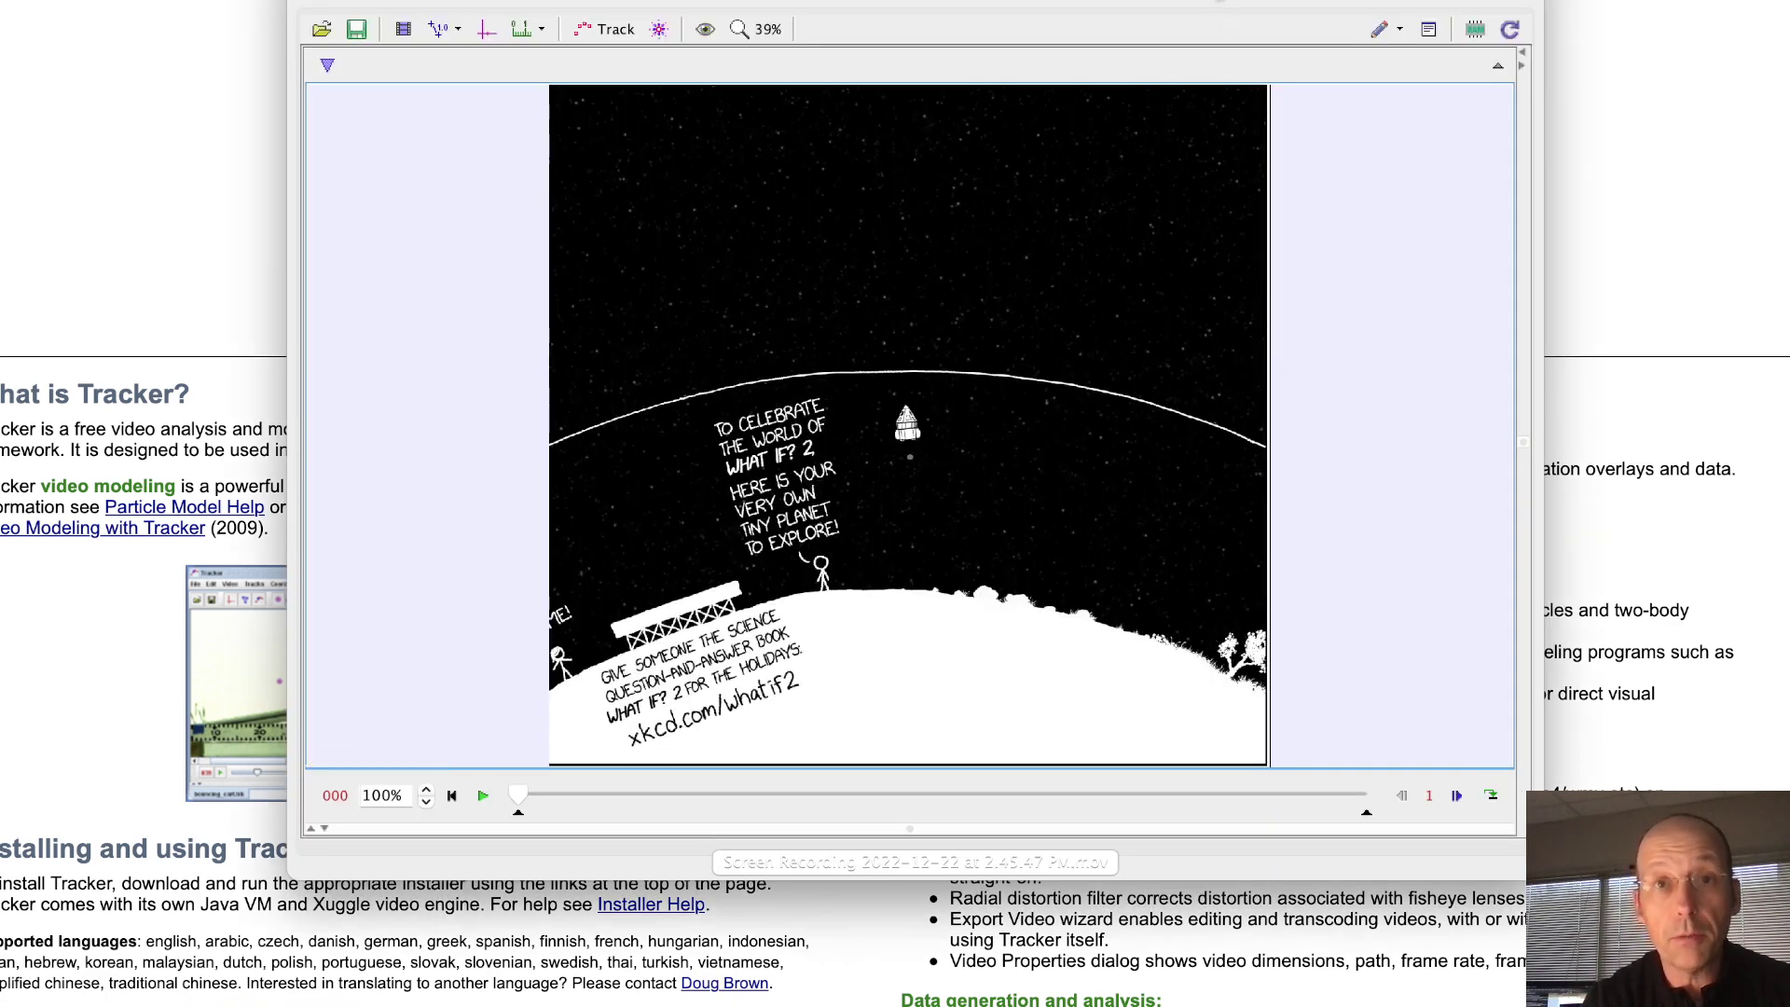
Move and enlarge the Tracker window, then step the video to frame 114 just before liftoff
{"action": "left_click_drag", "start_coordinate": [1207, 1], "coordinate": [946, 2]}
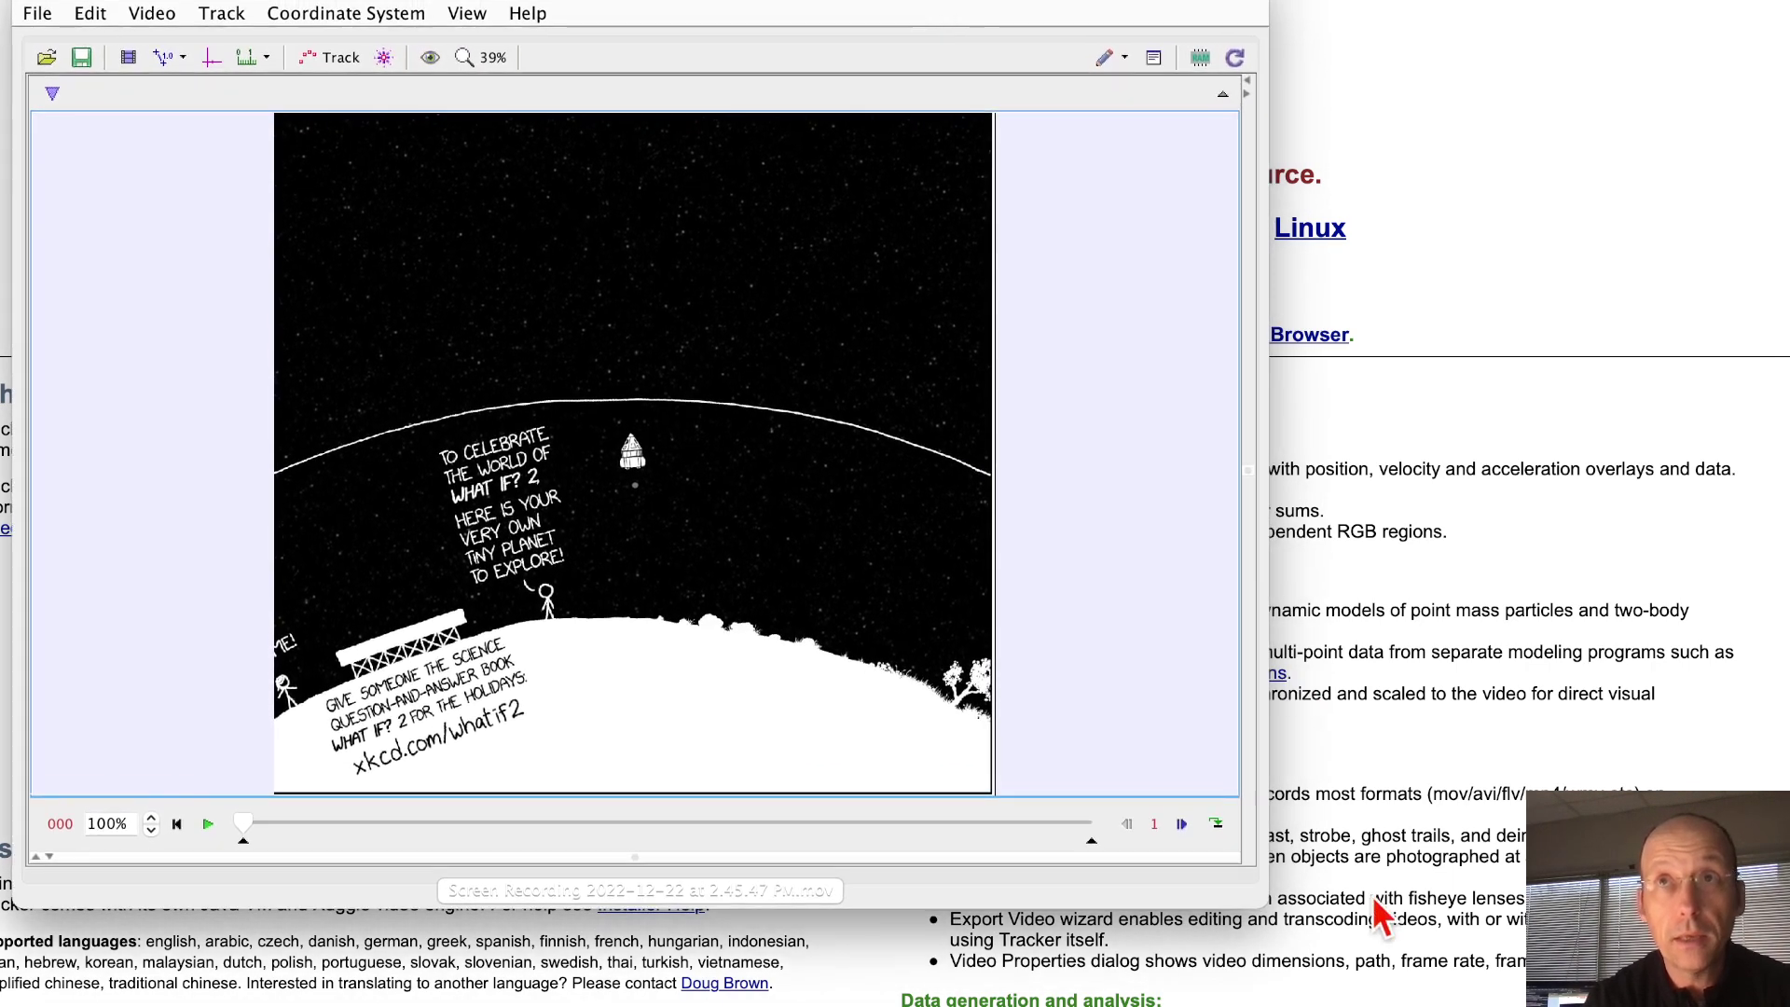
{"action": "left_click_drag", "start_coordinate": [1262, 901], "coordinate": [1604, 1005]}
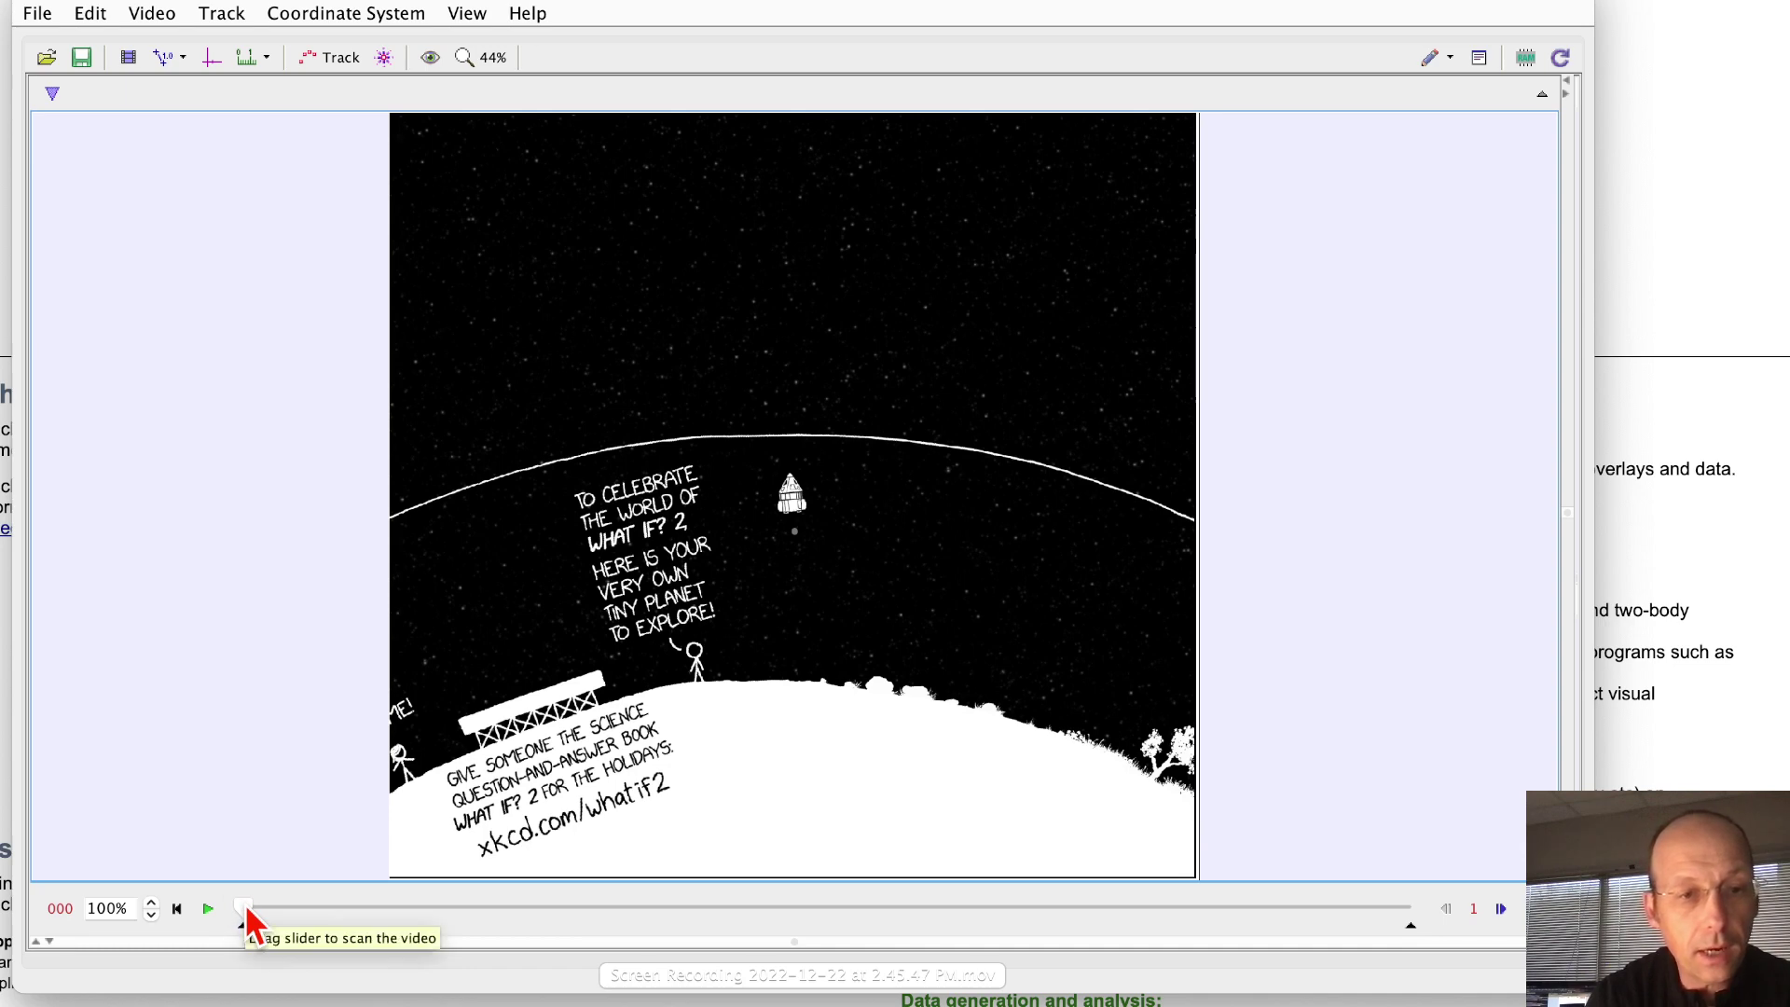
{"action": "left_click_drag", "start_coordinate": [248, 921], "coordinate": [424, 932]}
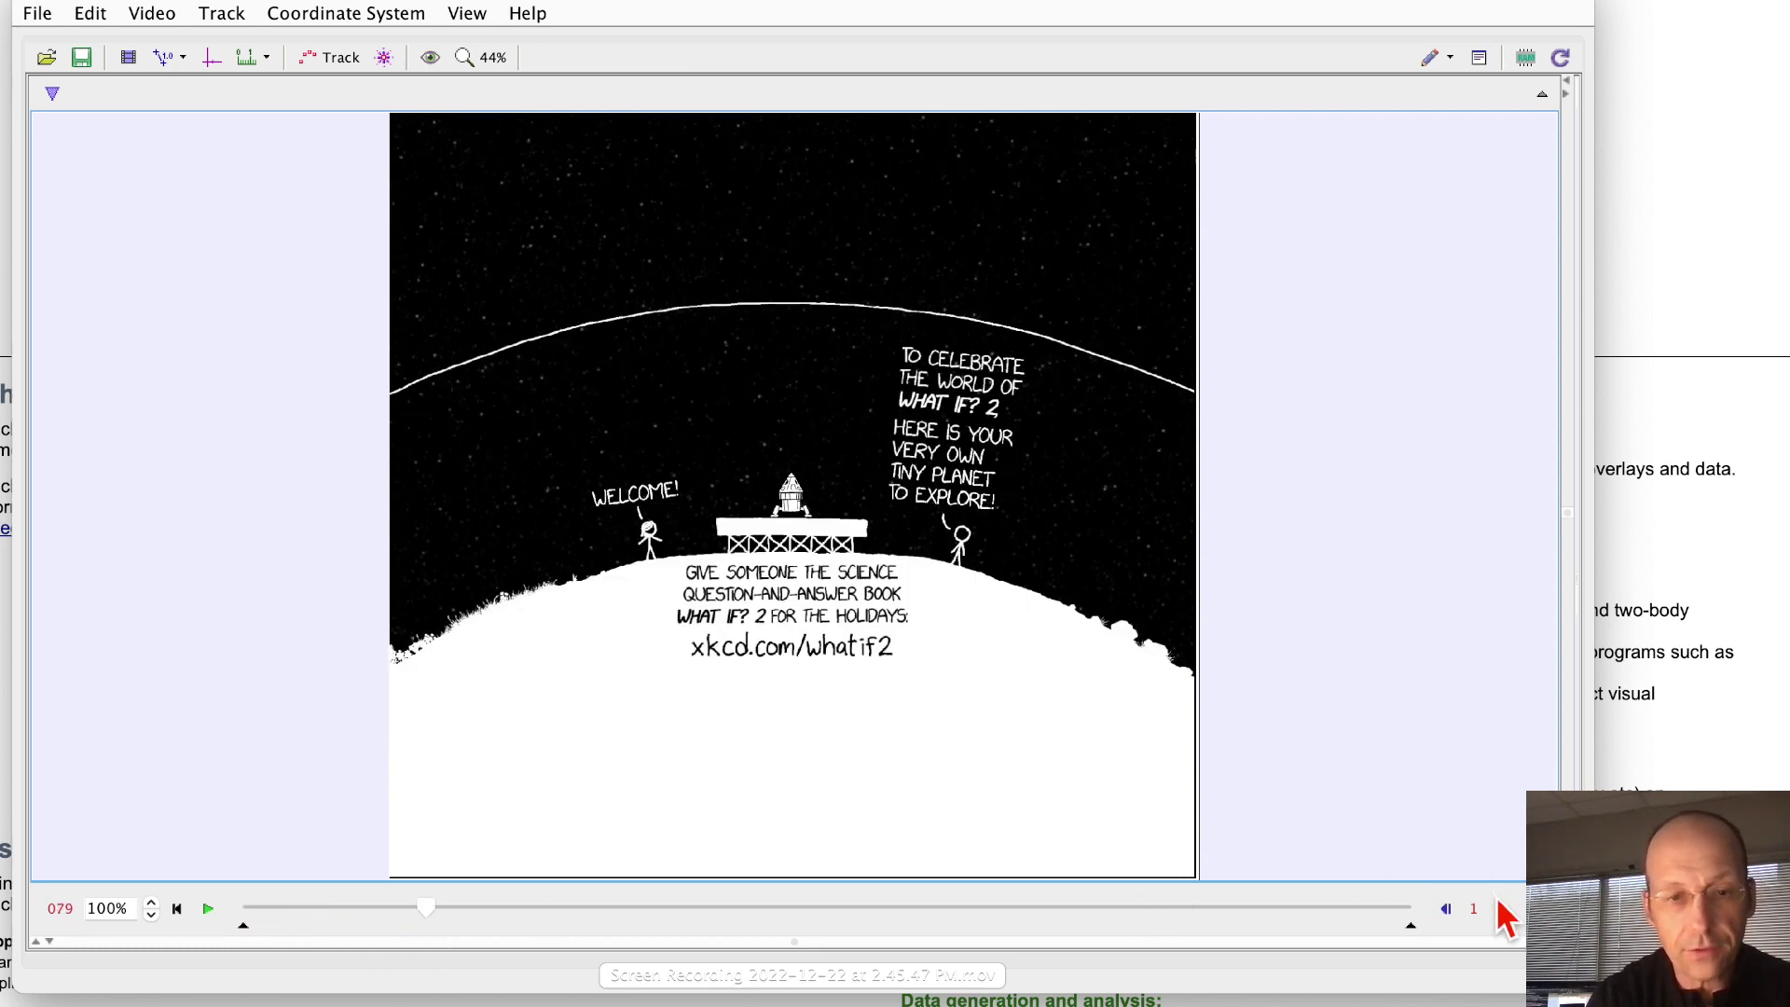
{"action": "left_click_drag", "start_coordinate": [1498, 906], "coordinate": [1498, 907]}
{"action": "left_click", "coordinate": [1445, 908]}
{"action": "left_click", "coordinate": [1445, 907]}
{"action": "left_click", "coordinate": [1445, 908]}
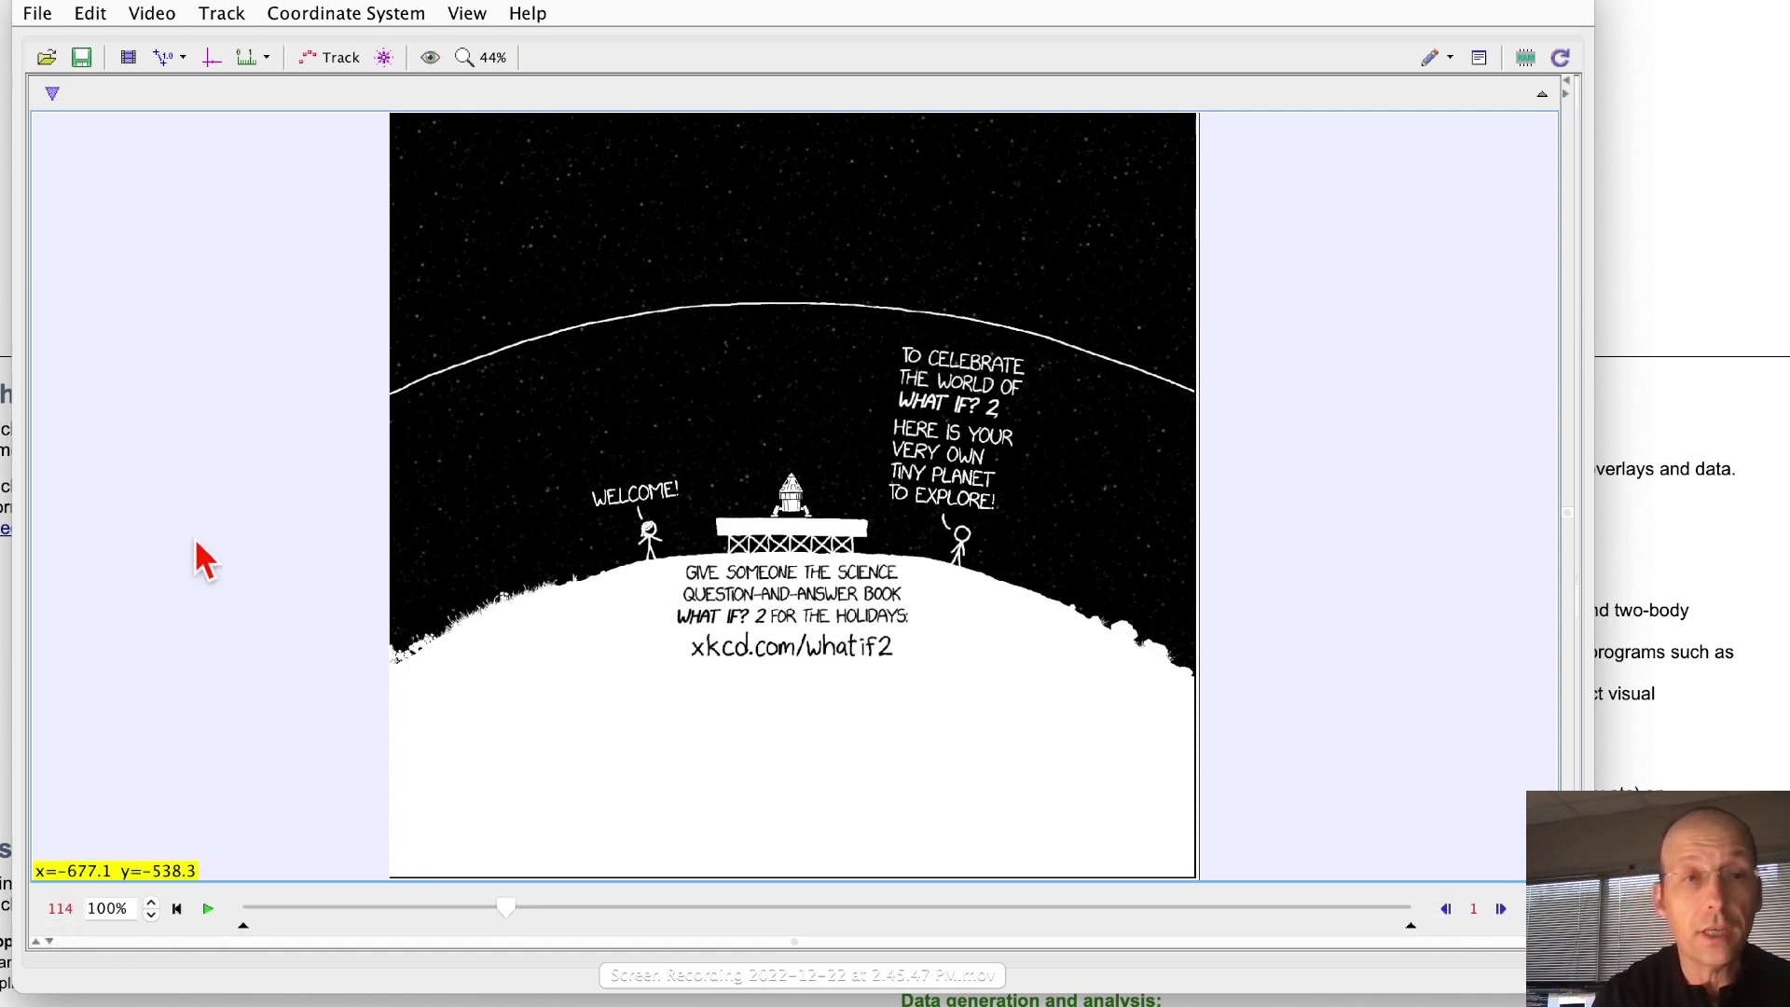
Set the clip's start frame to 114 and step size to 10 in Clip Settings
{"action": "left_click", "coordinate": [127, 58]}
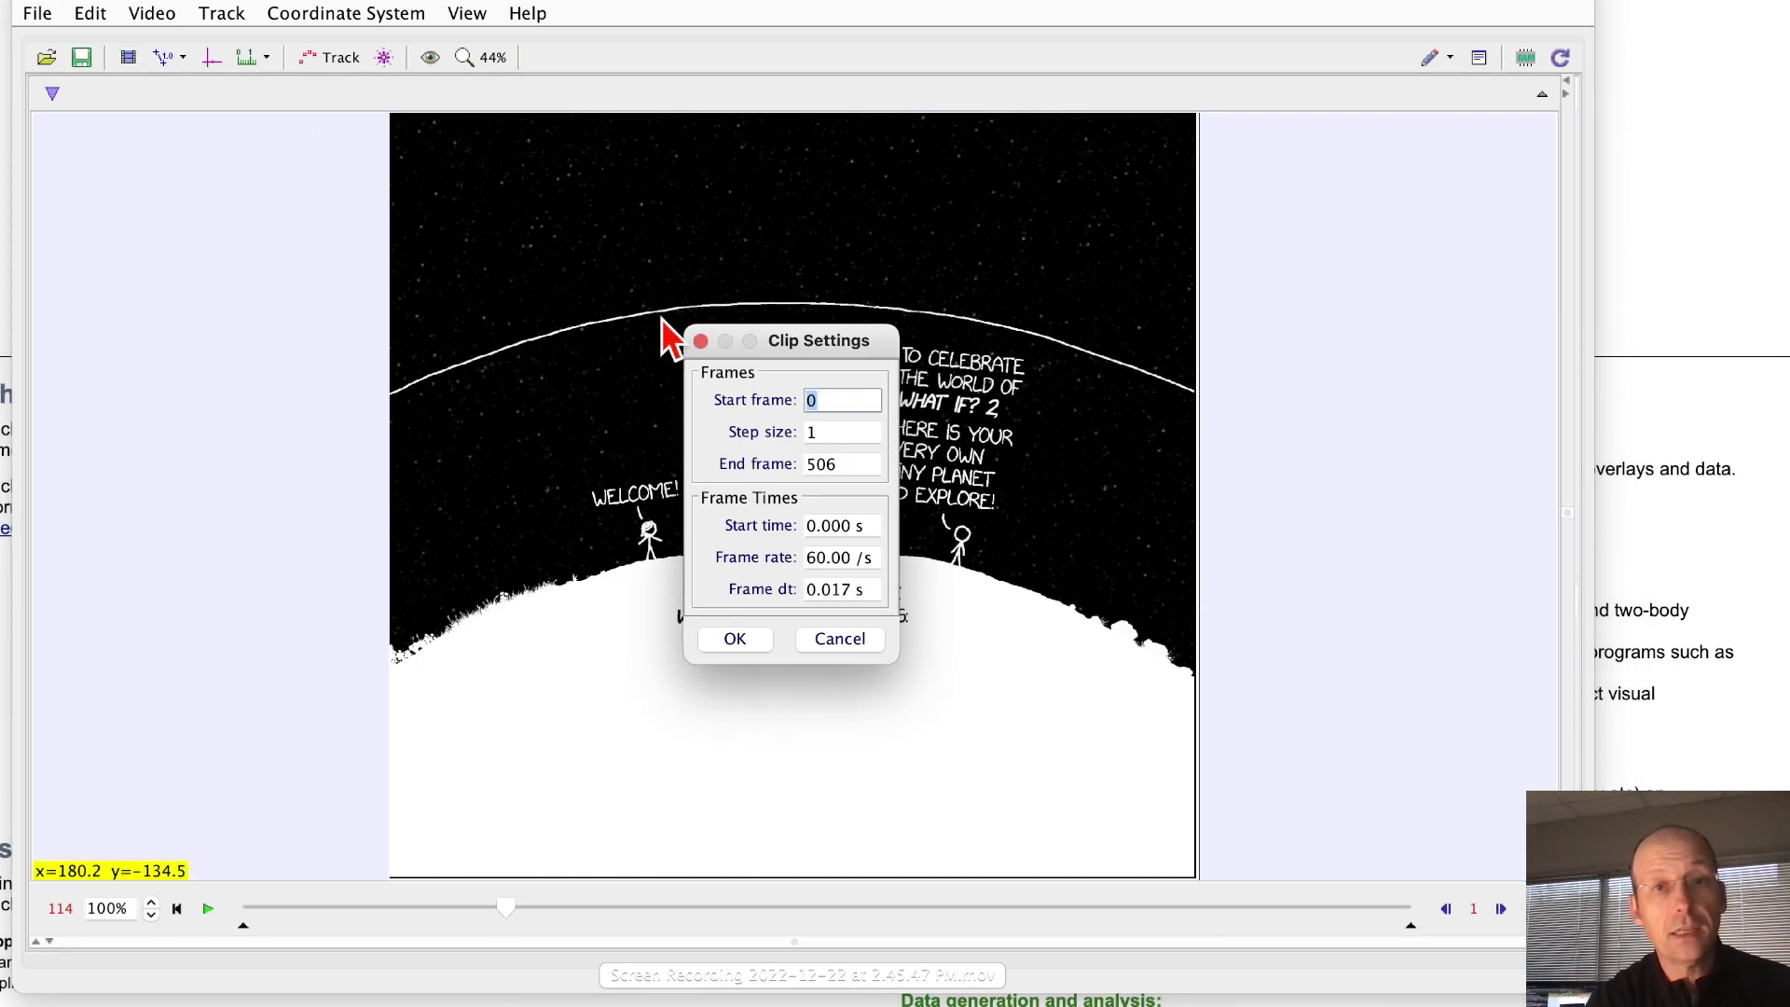
{"action": "type", "text": "114"}
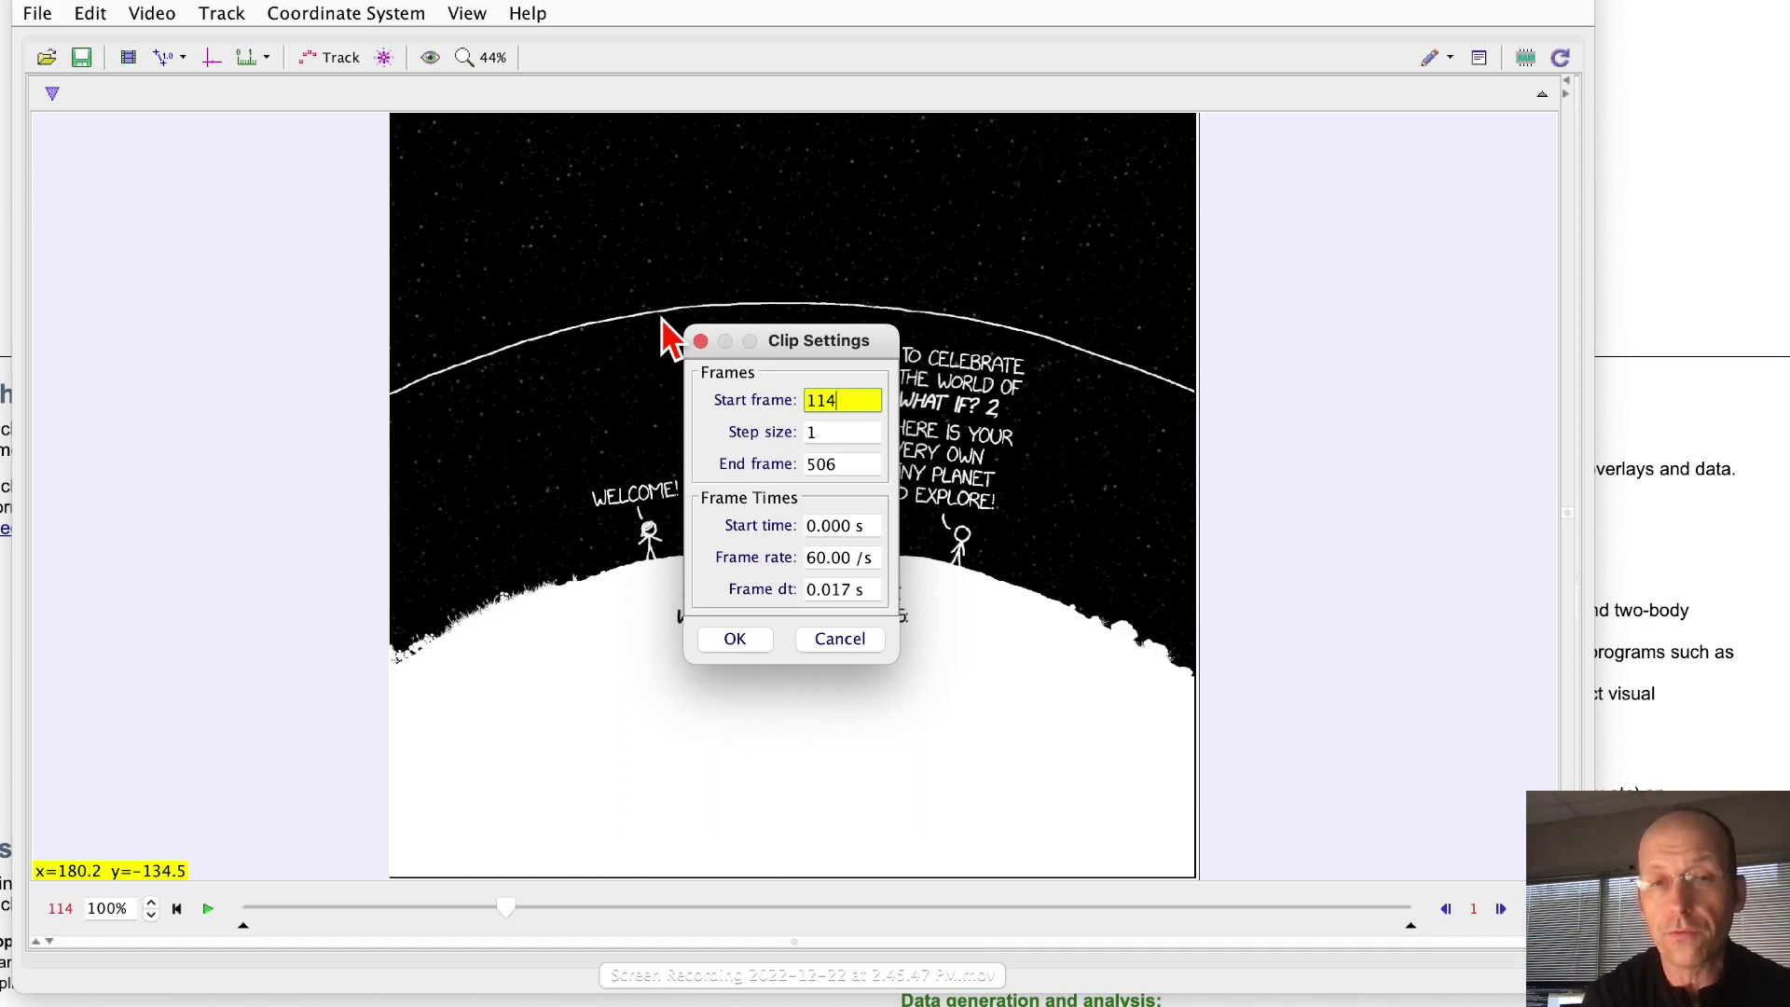
{"action": "left_click", "coordinate": [829, 464]}
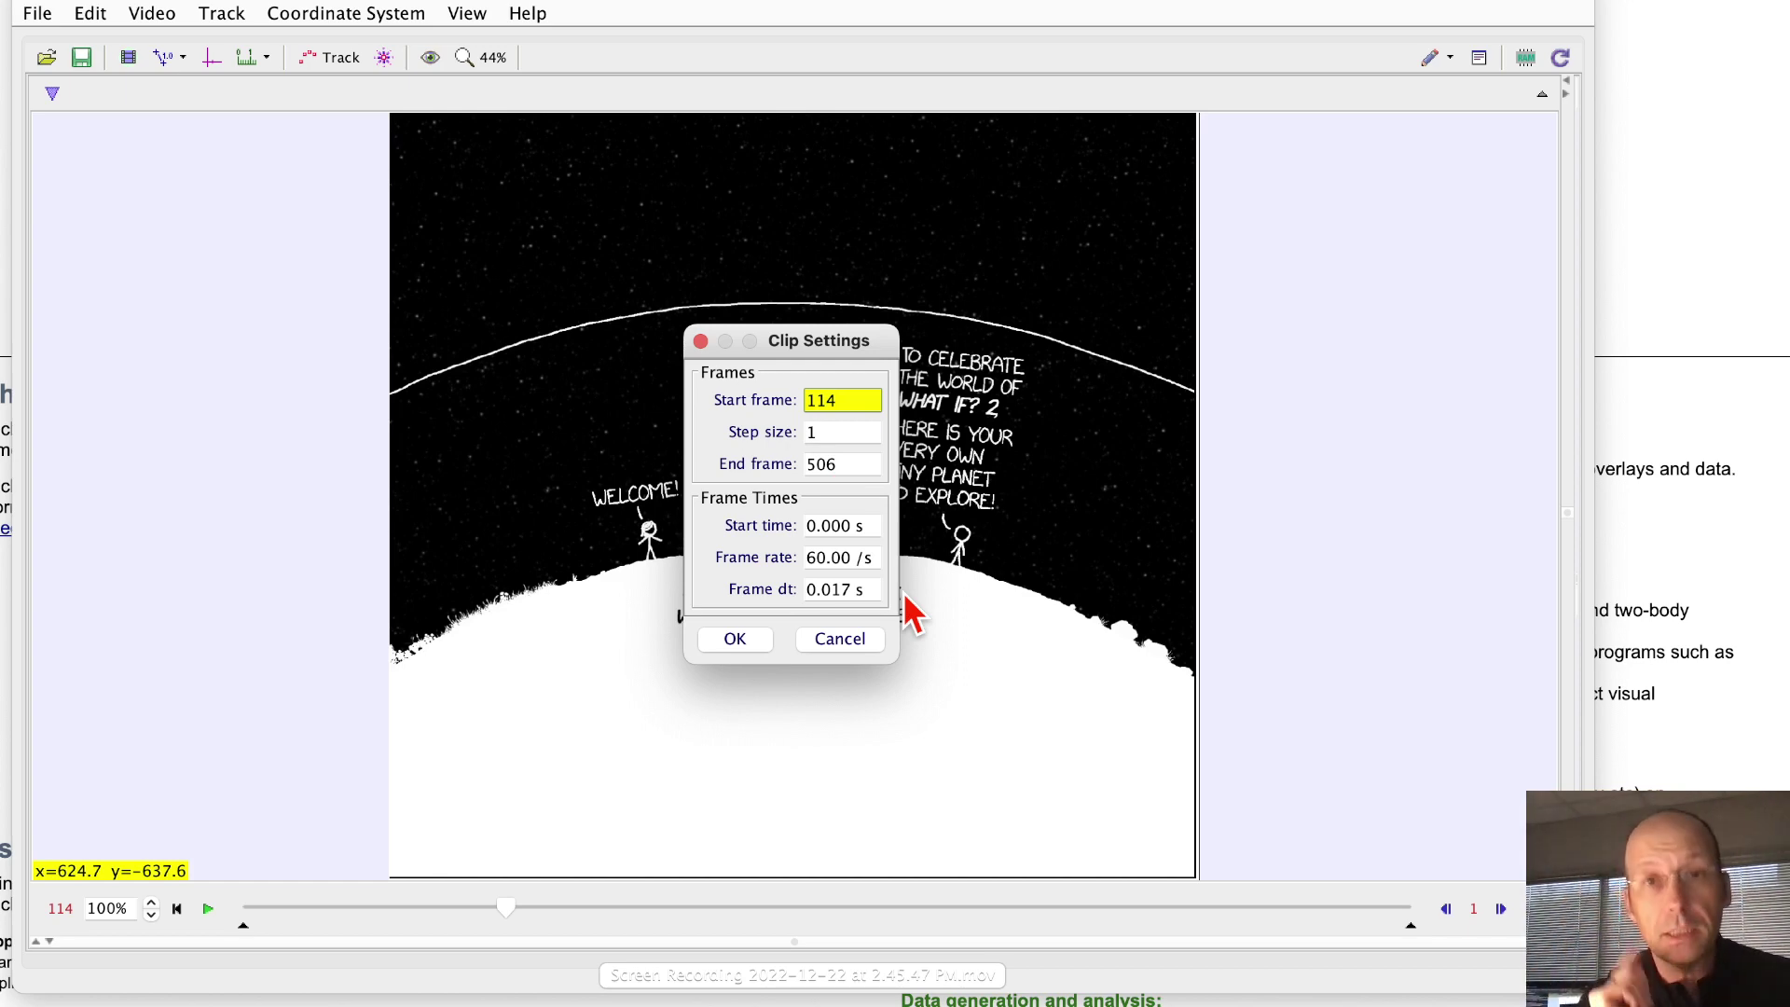
{"action": "left_click", "coordinate": [827, 434]}
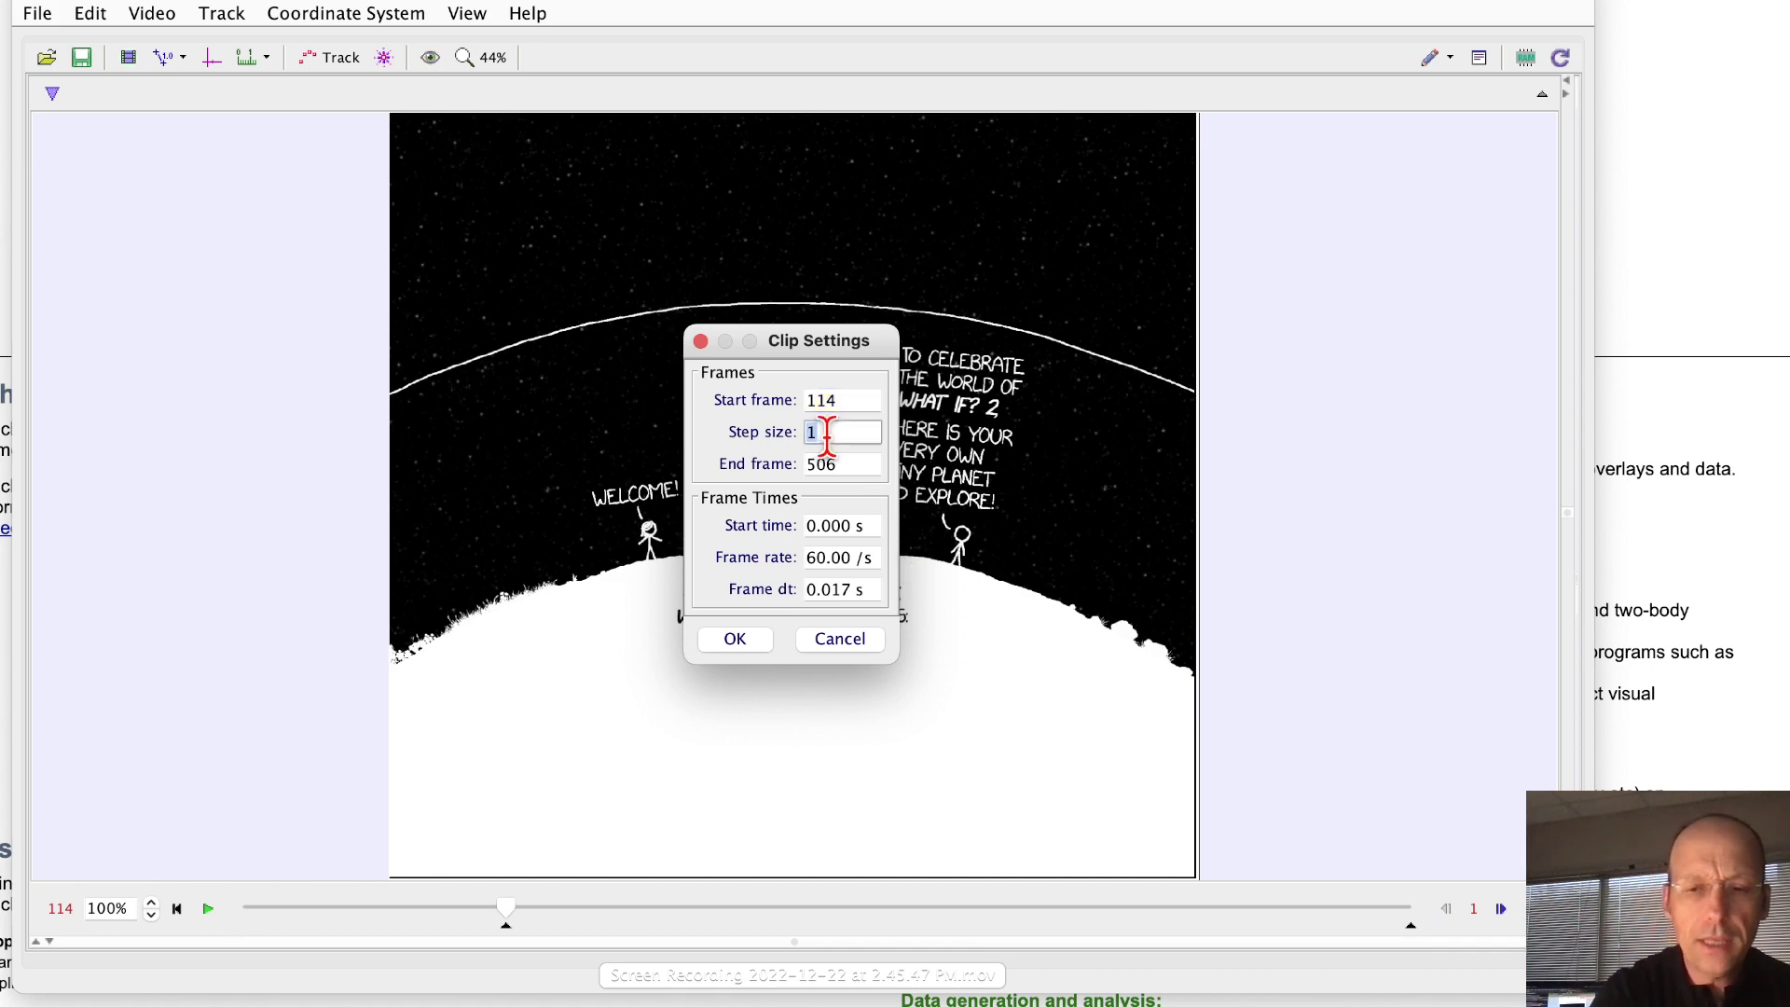
{"action": "type", "text": "10"}
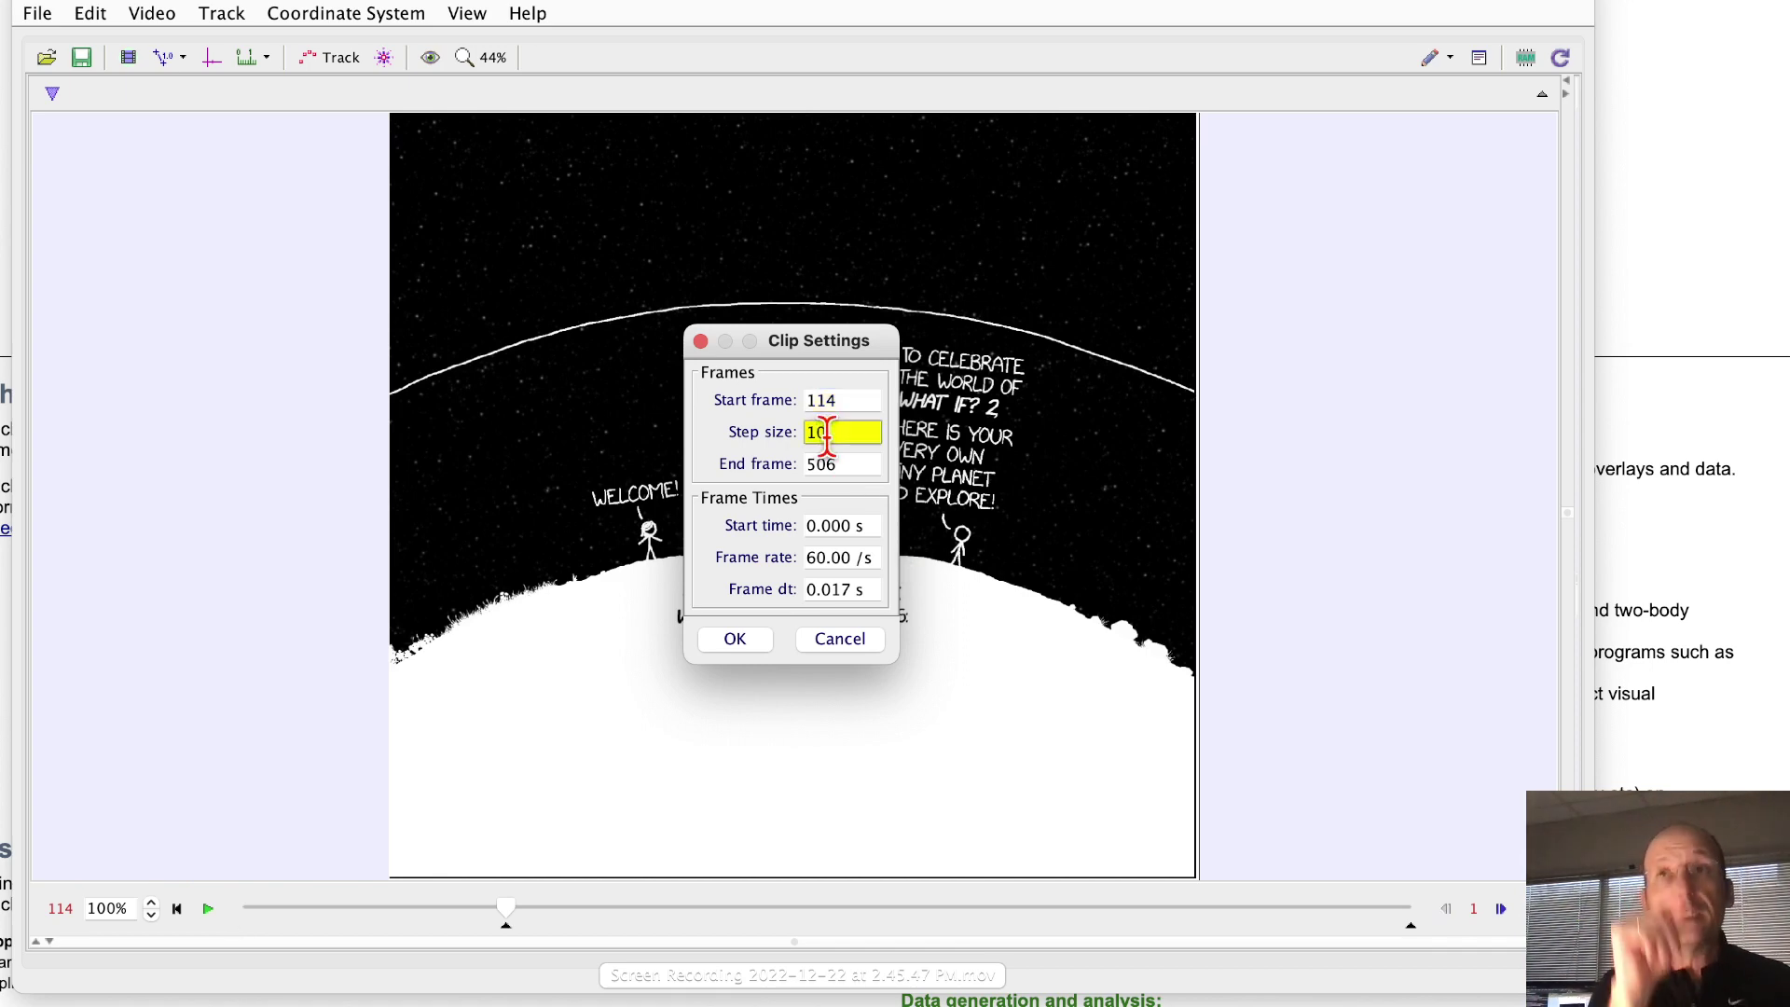
{"action": "left_click", "coordinate": [733, 641]}
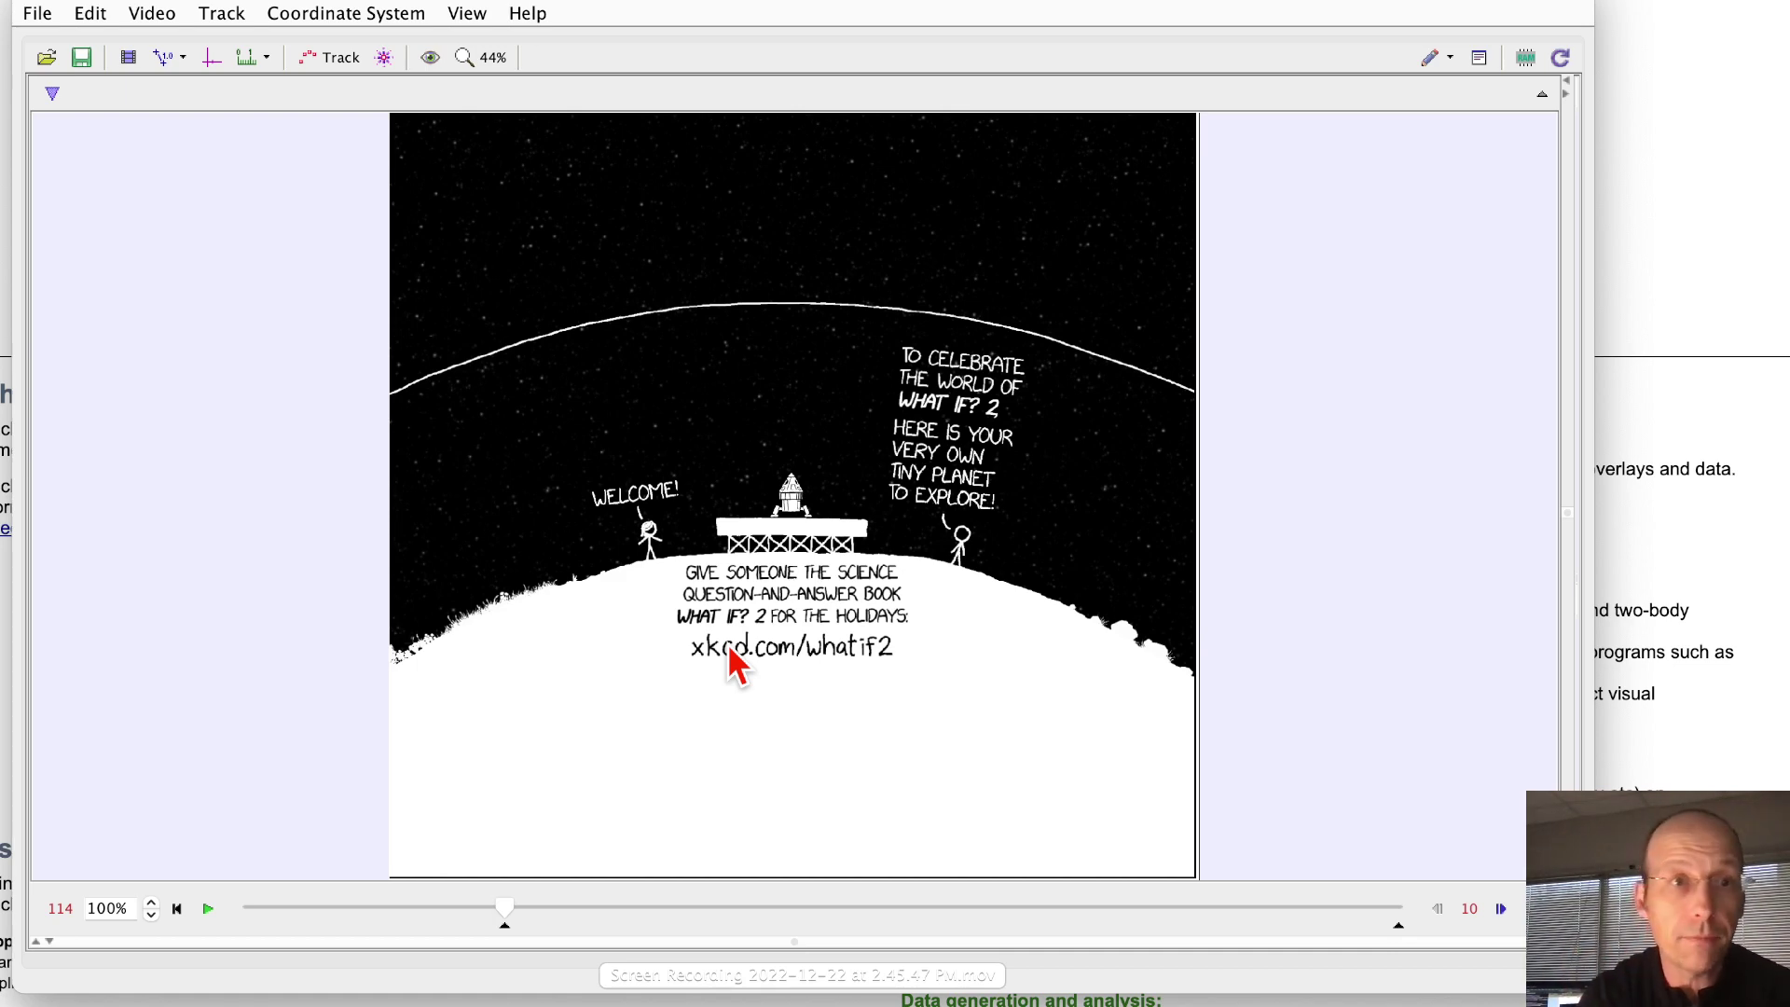
Add calibration stick A along the planet surface and set its length to 1.750 m
{"action": "left_click", "coordinate": [183, 57]}
{"action": "mouse_move", "coordinate": [190, 91]}
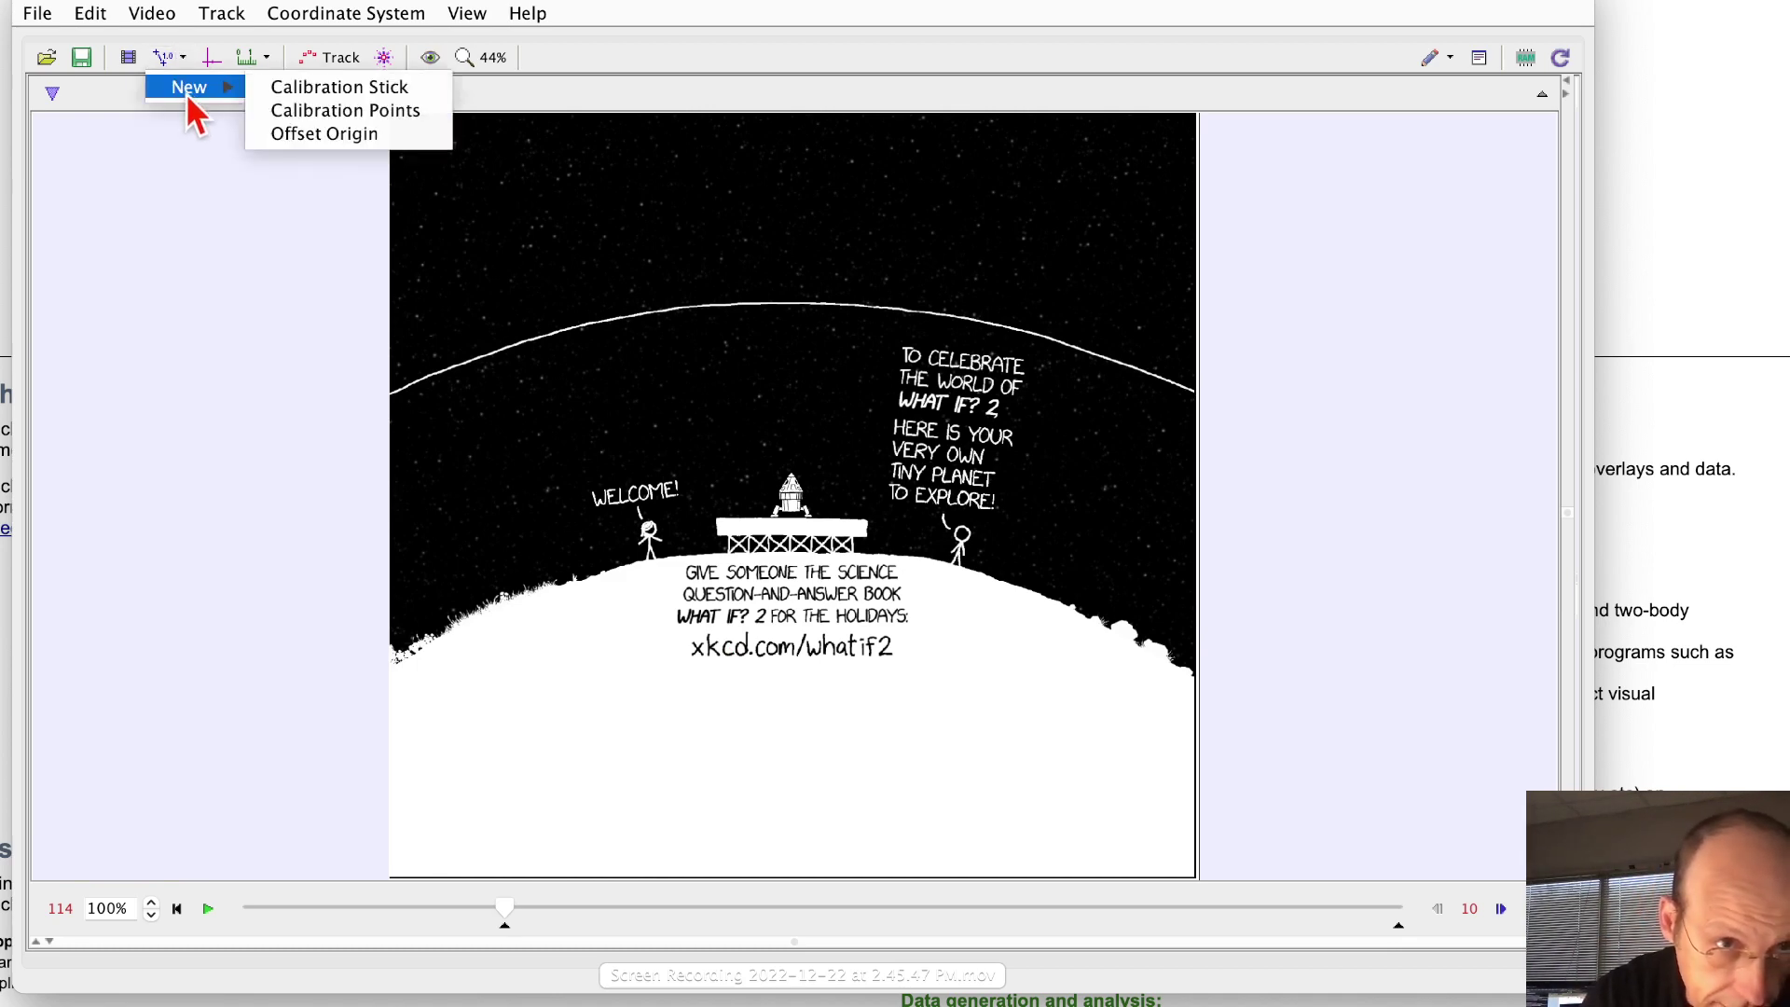
{"action": "left_click", "coordinate": [324, 90]}
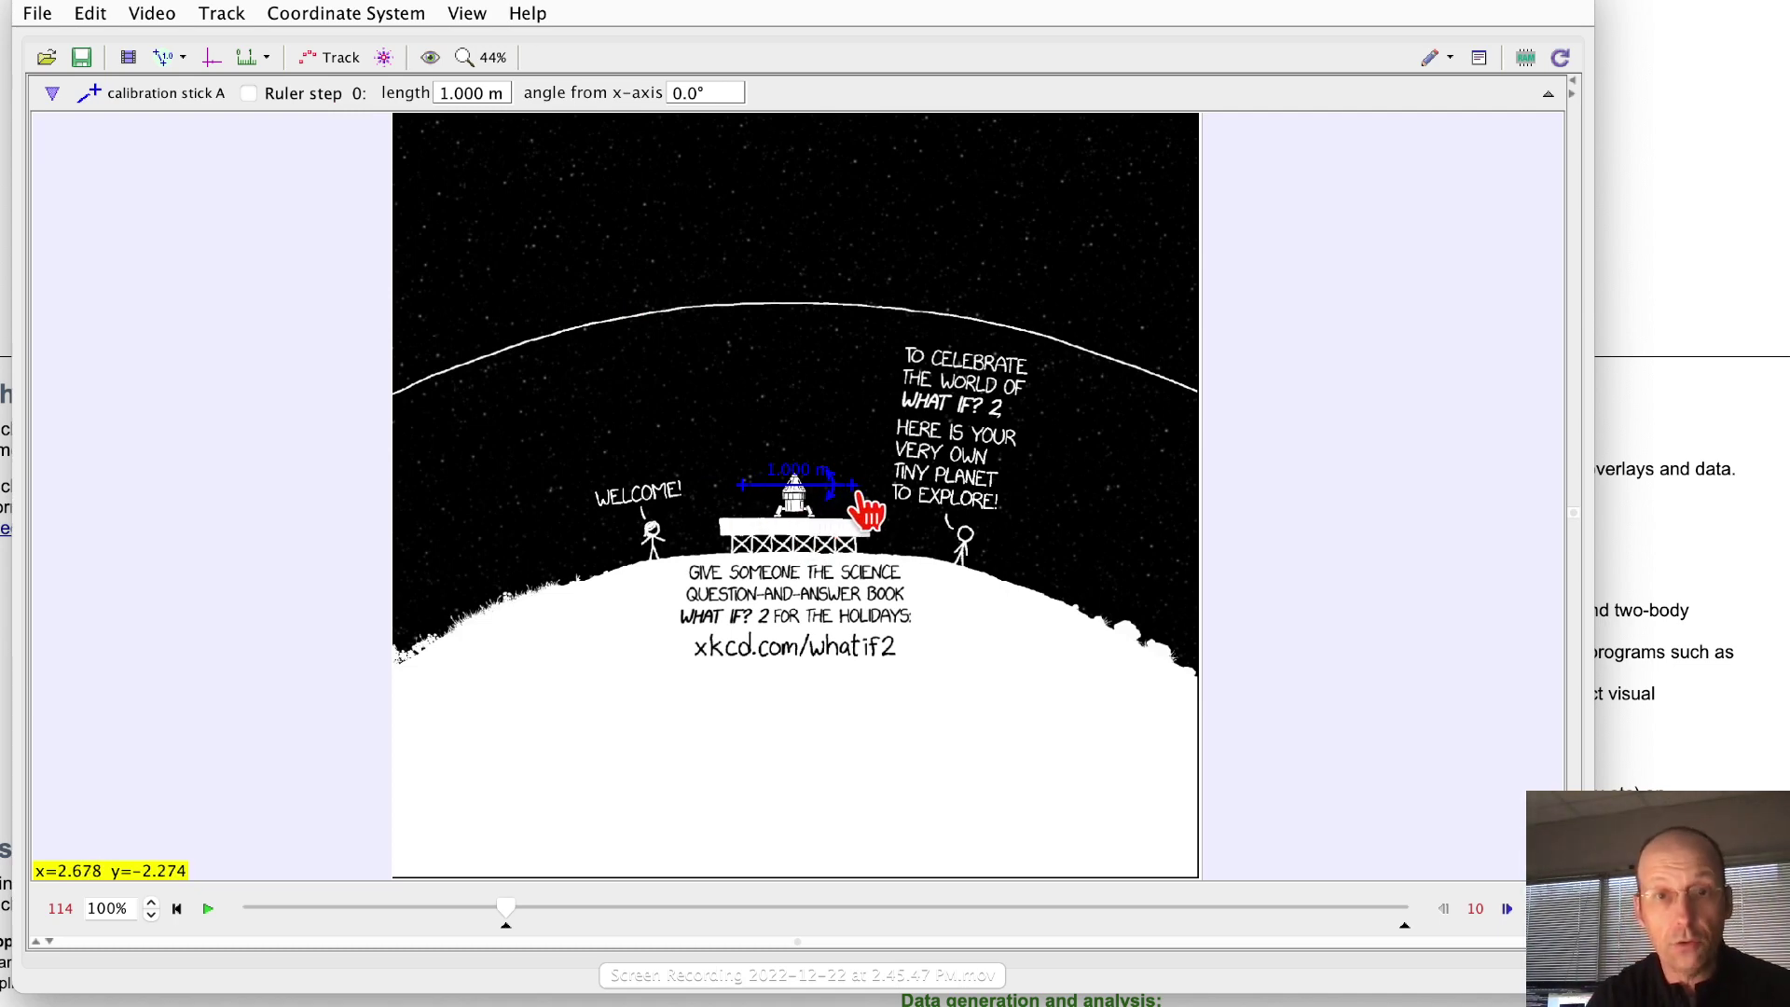
{"action": "left_click_drag", "start_coordinate": [855, 492], "coordinate": [873, 542]}
{"action": "left_click_drag", "start_coordinate": [874, 611], "coordinate": [985, 533]}
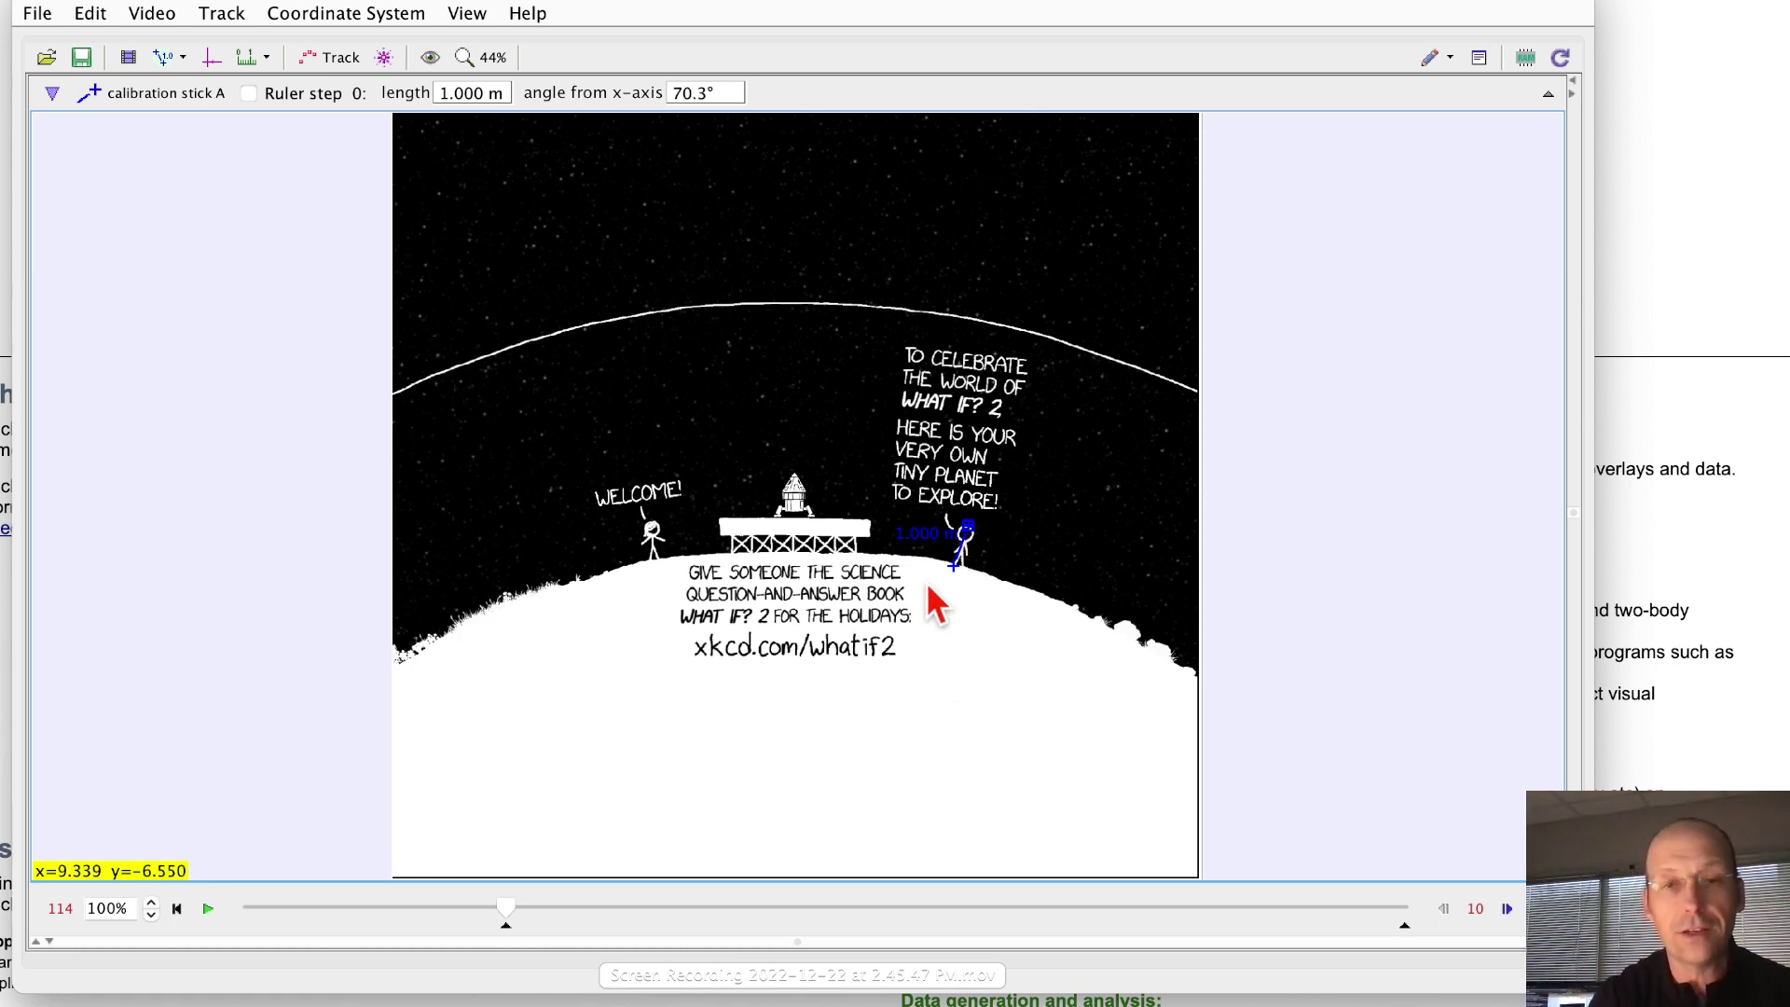
{"action": "left_click", "coordinate": [923, 529]}
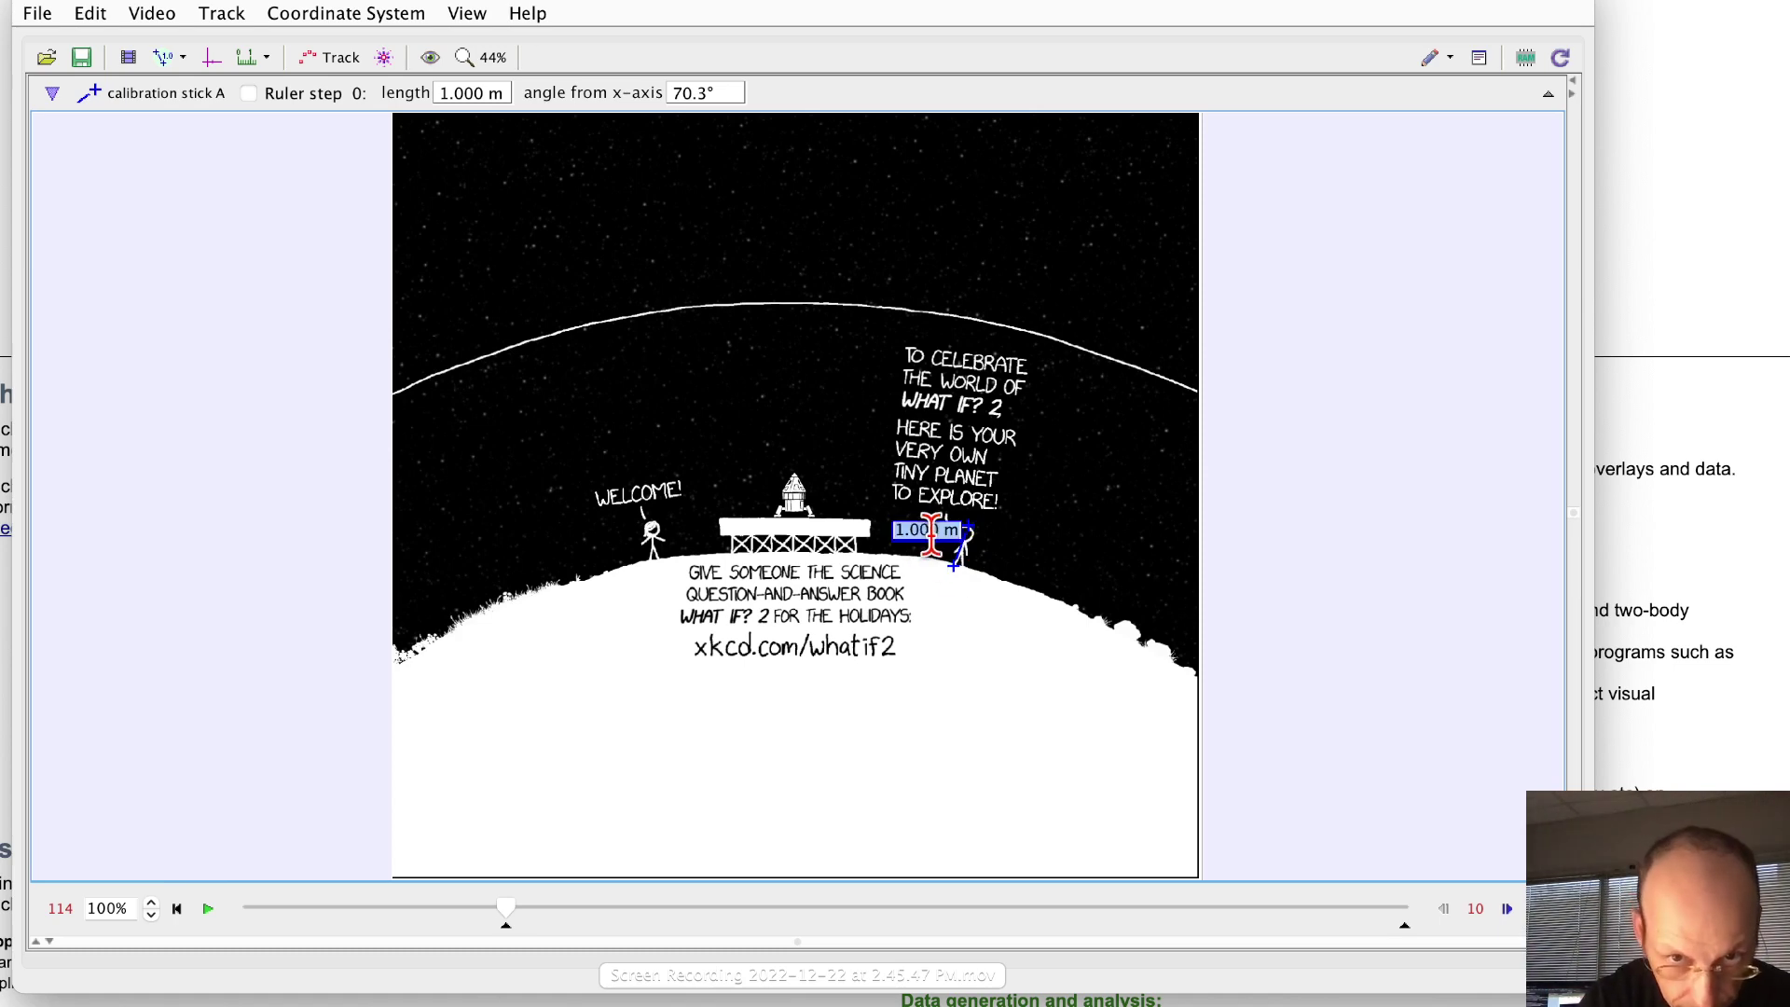
{"action": "type", "text": "1.75"}
{"action": "key", "text": "Return"}
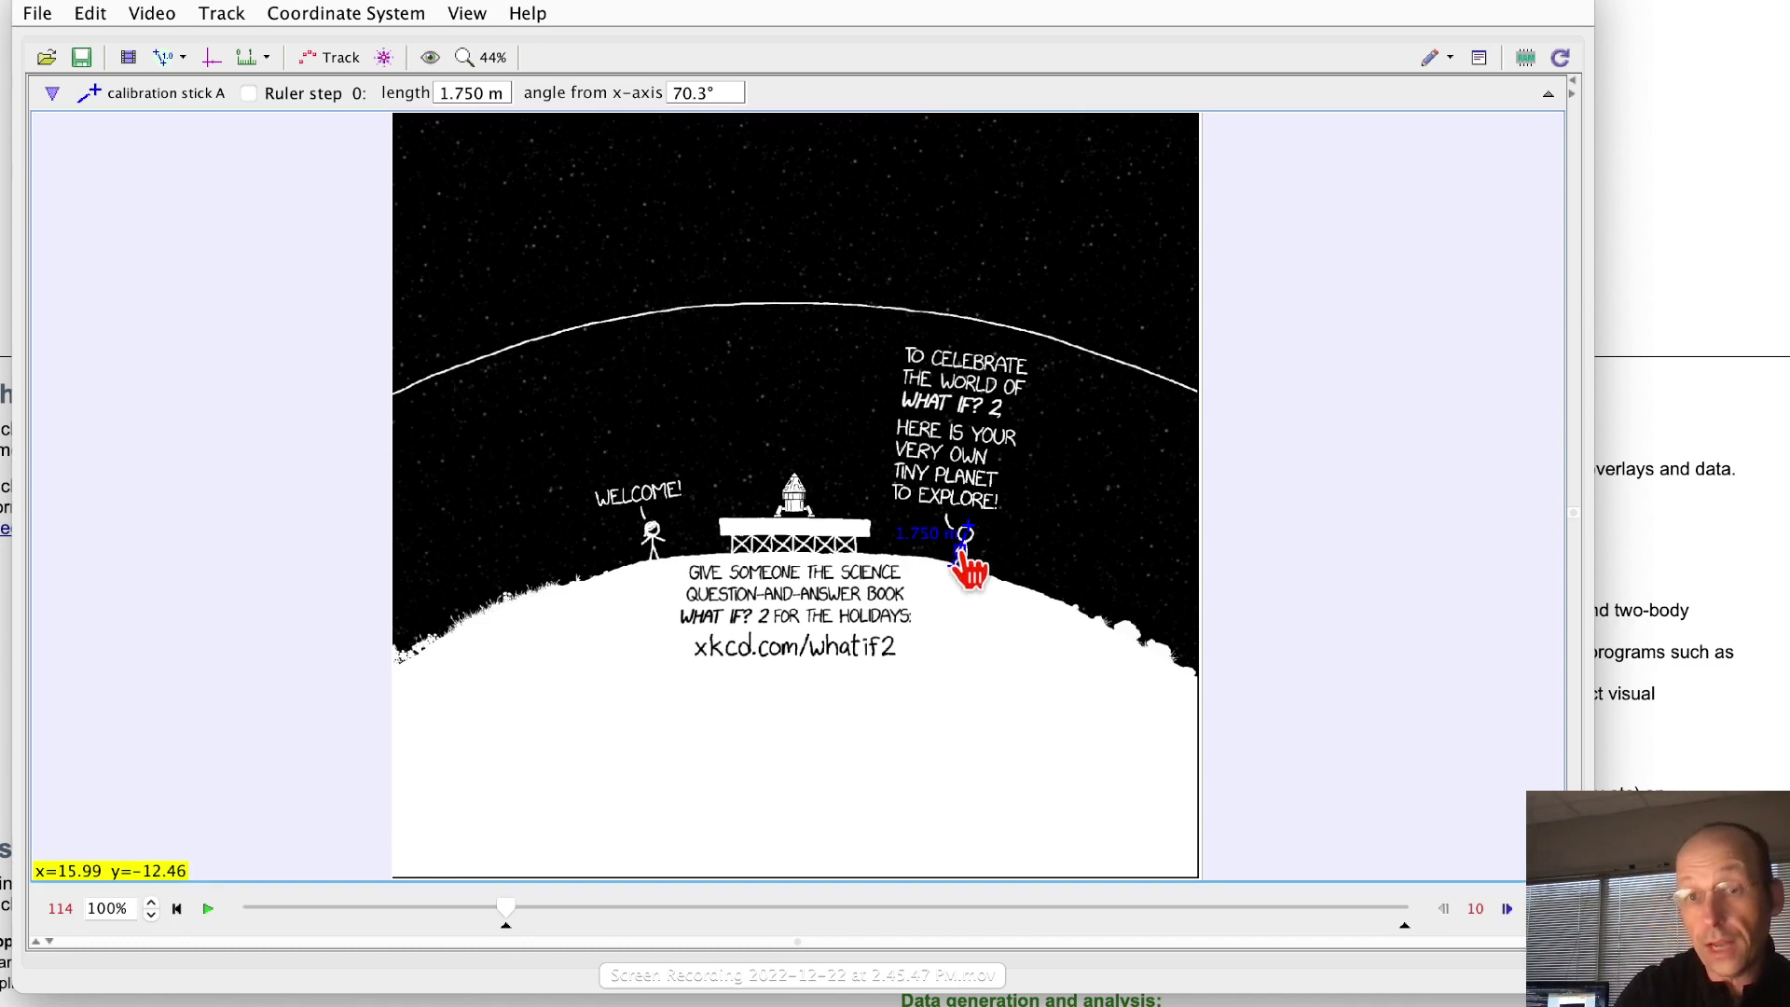
{"action": "left_click_drag", "start_coordinate": [960, 558], "coordinate": [984, 666]}
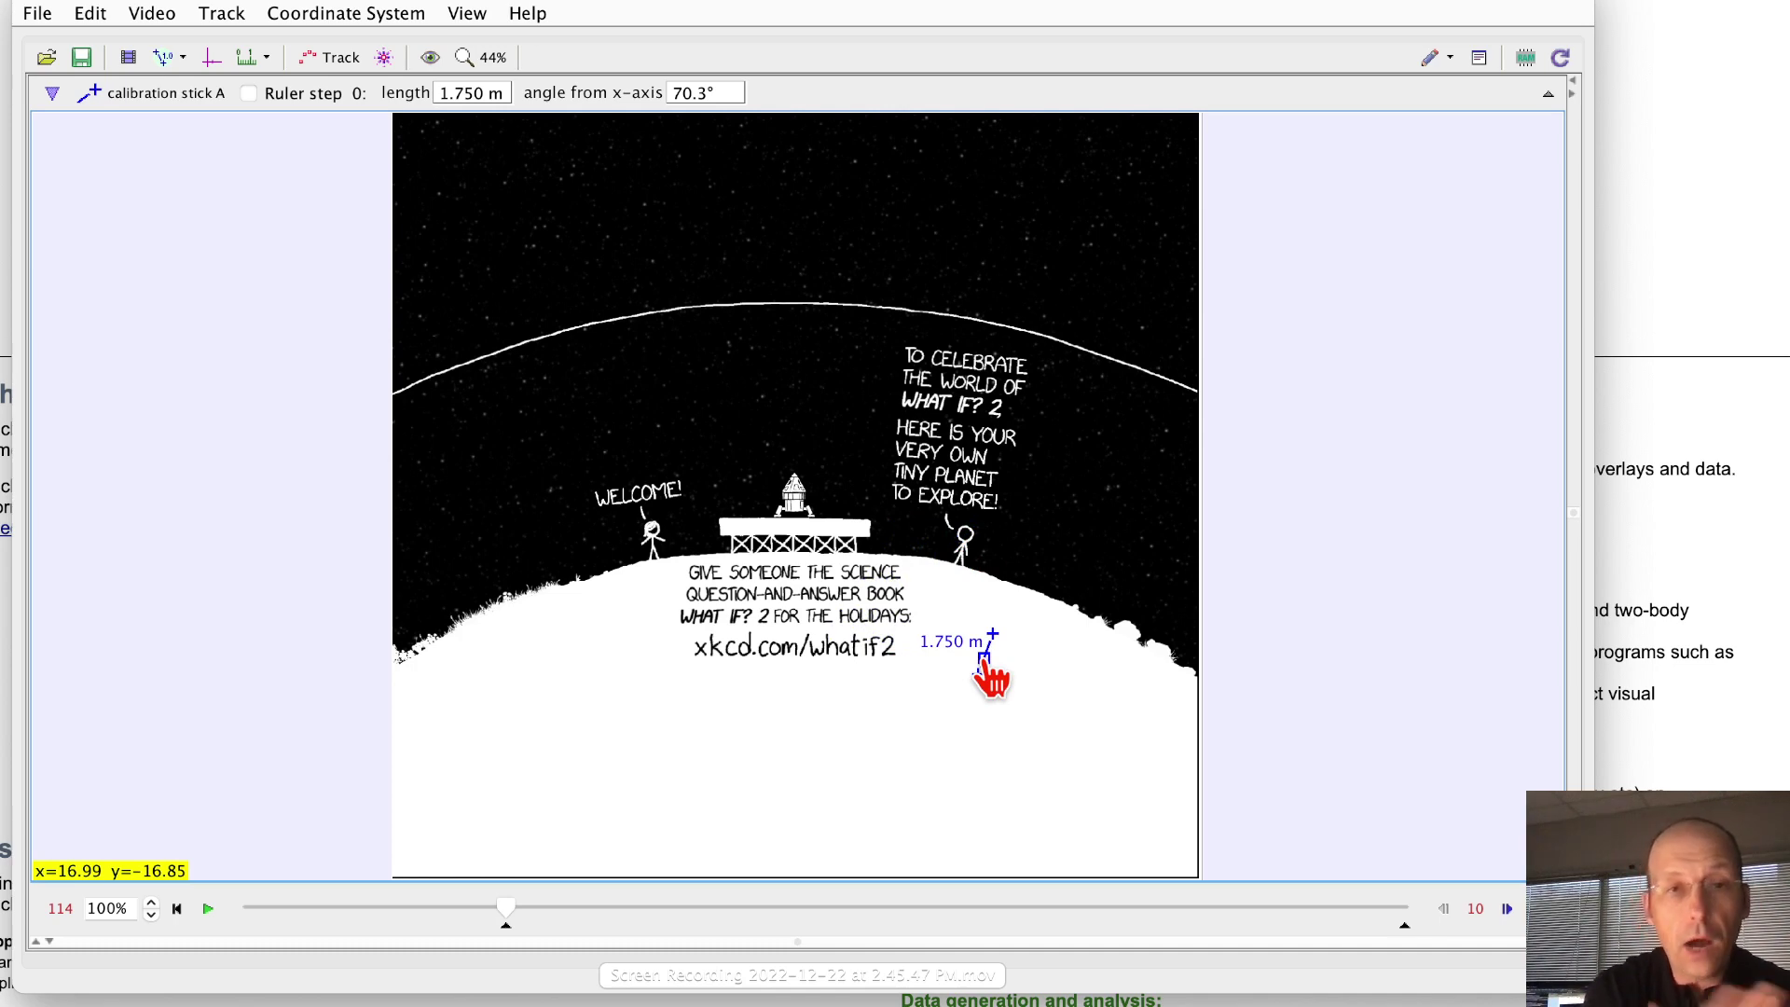
Show the coordinate axes and drag the origin to the launch pad's base, near pixel 736, 805
{"action": "left_click", "coordinate": [212, 57]}
{"action": "left_click_drag", "start_coordinate": [567, 244], "coordinate": [632, 573]}
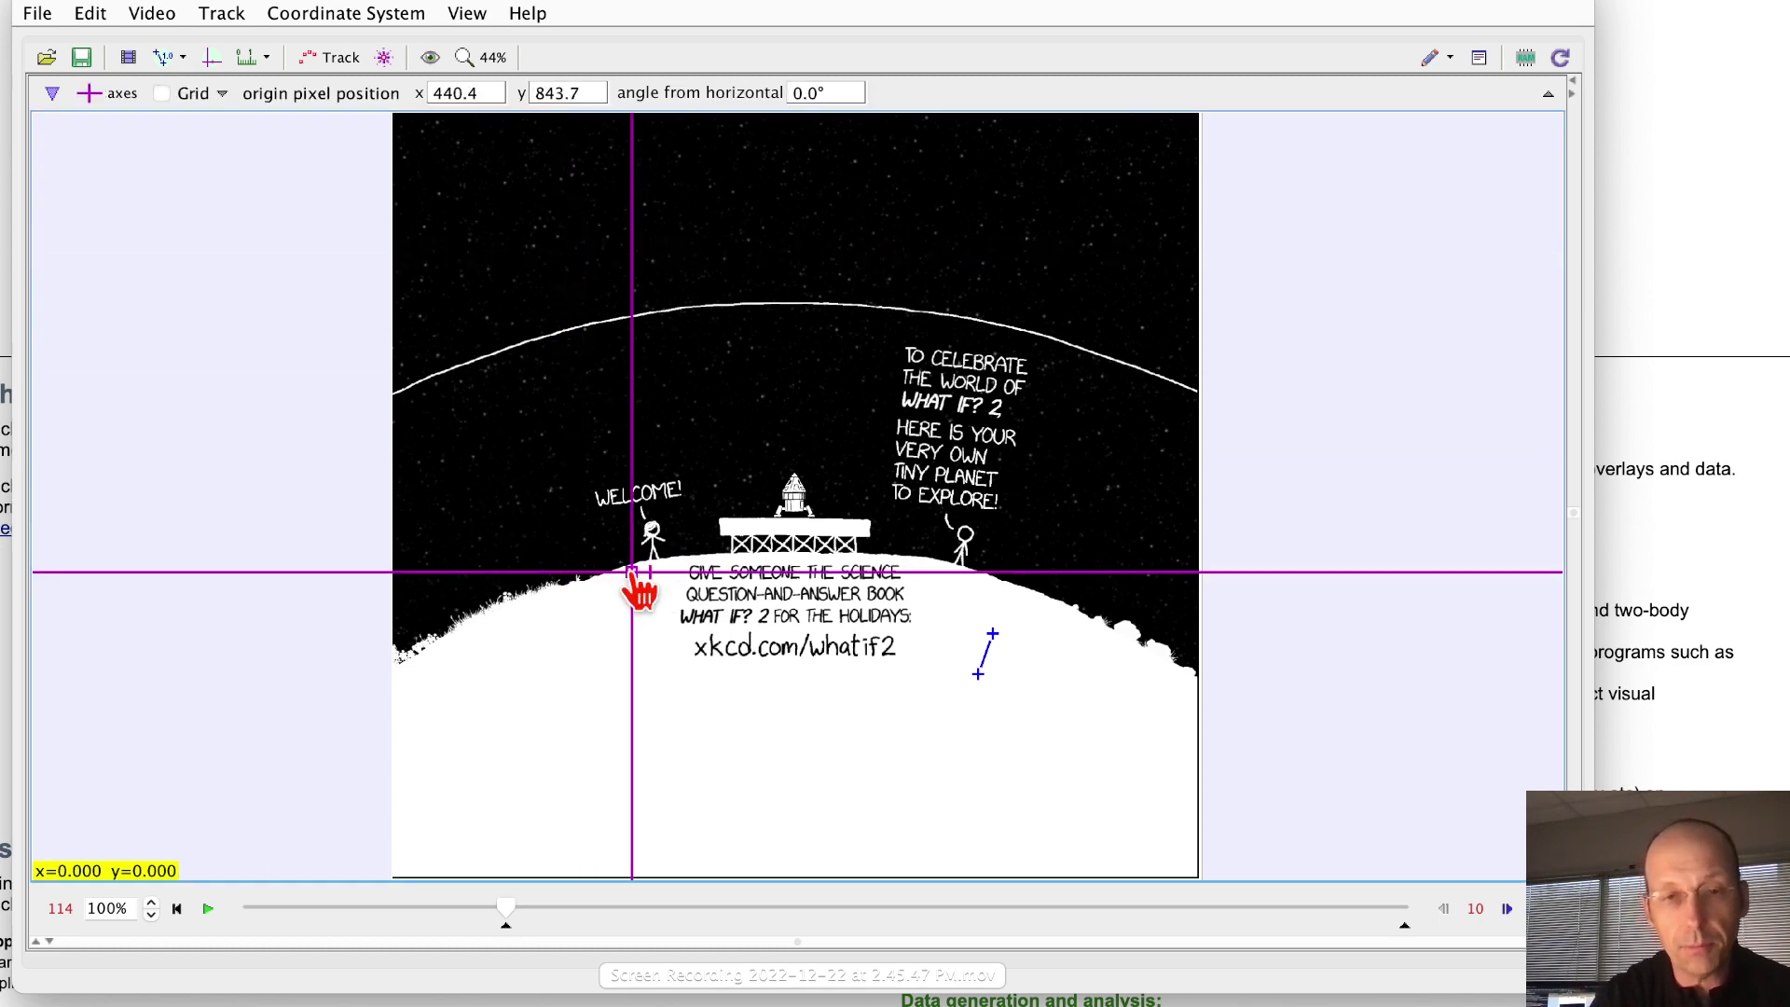
{"action": "left_click_drag", "start_coordinate": [639, 589], "coordinate": [800, 572]}
Set the video magnification from 44% to 200%
{"action": "left_click", "coordinate": [479, 63]}
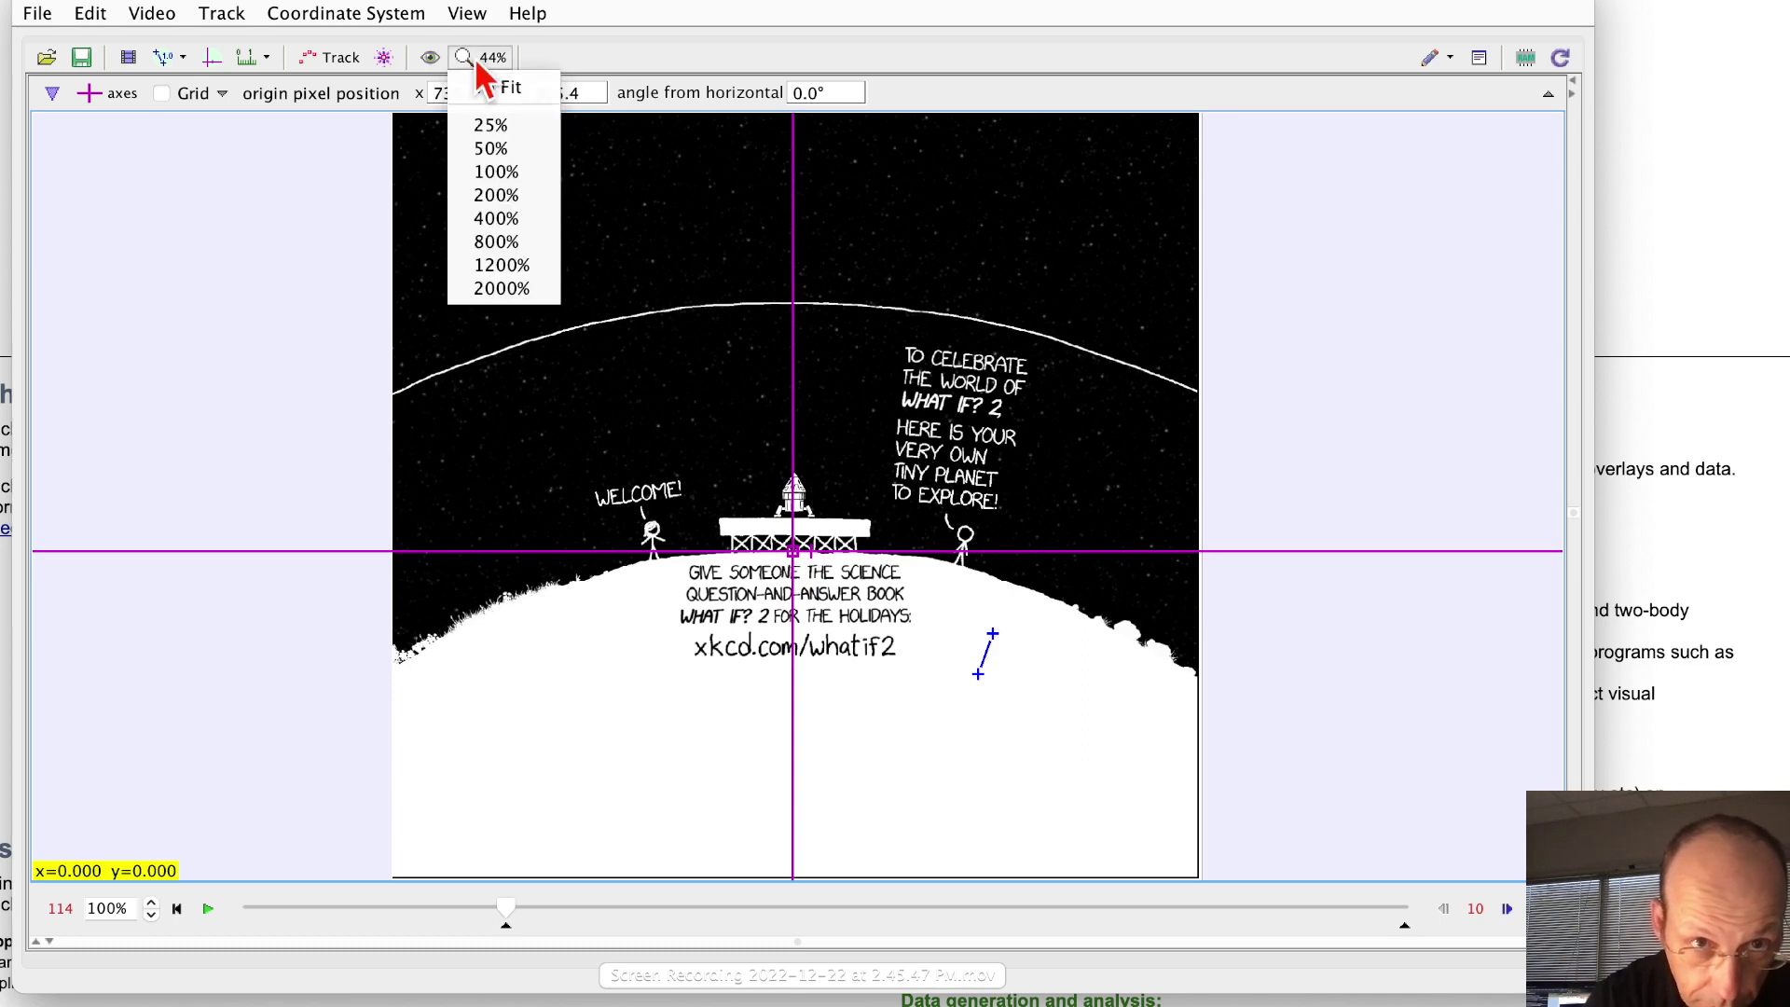
{"action": "left_click", "coordinate": [494, 198]}
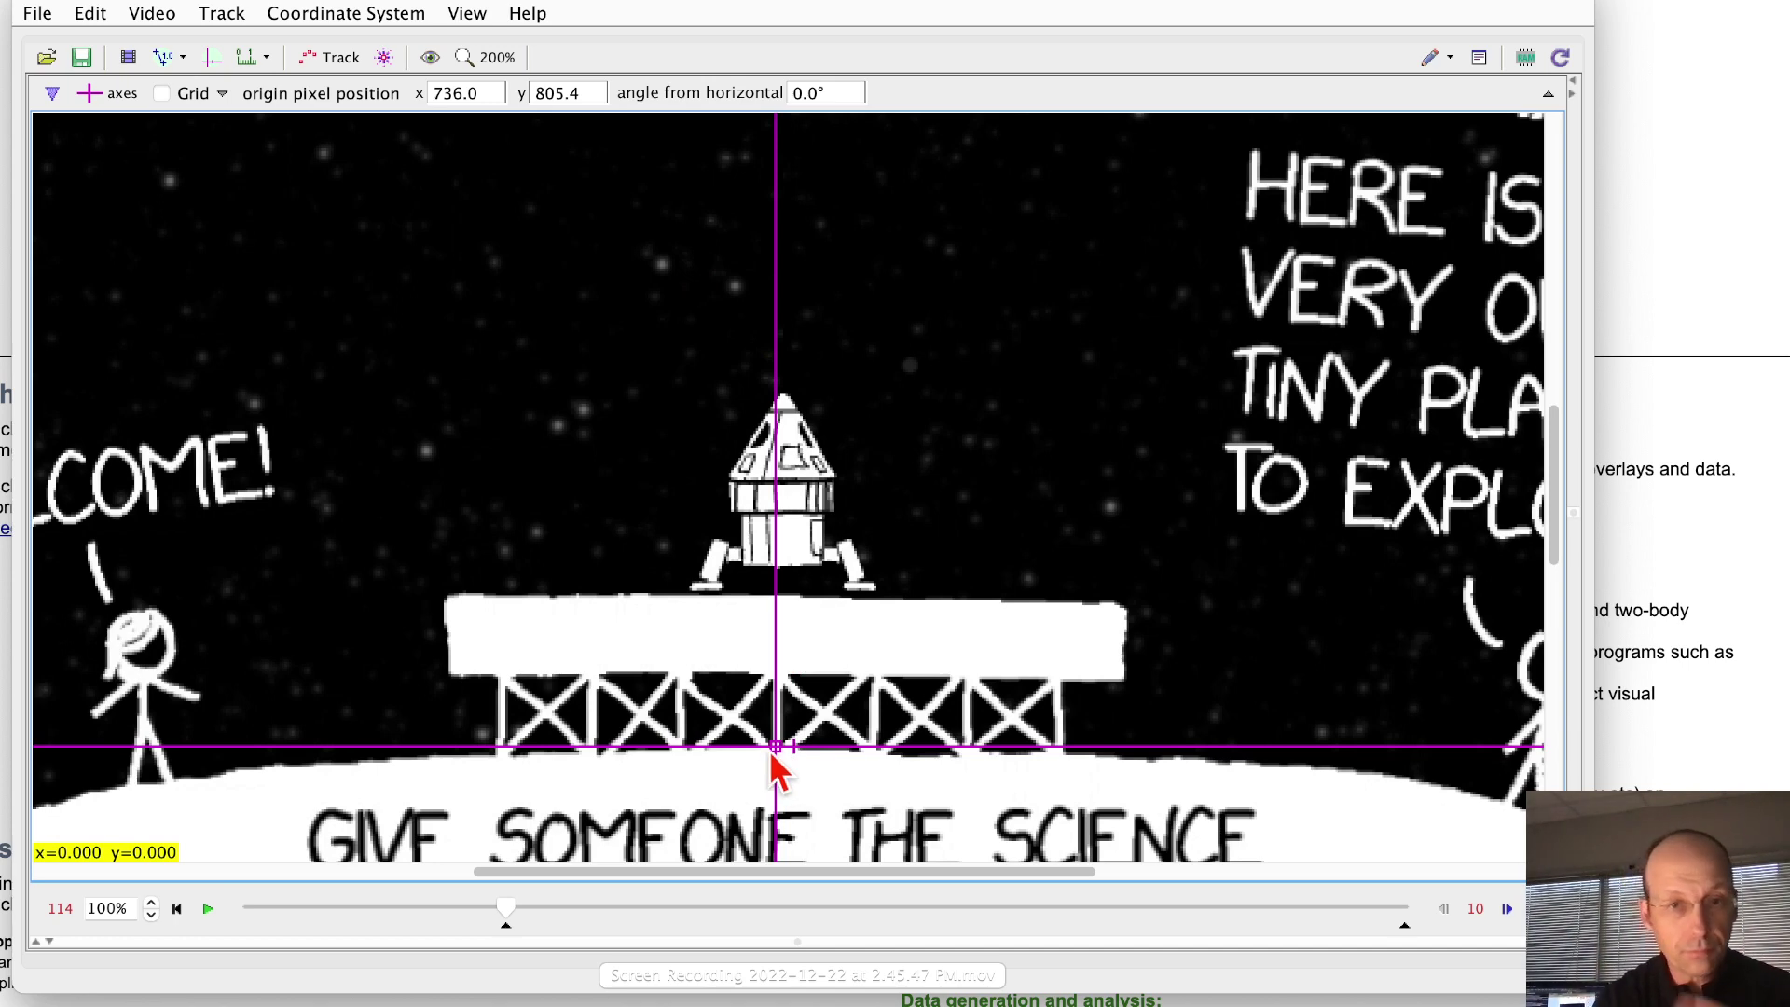
Uncheck Fixed Origin and Fixed Angle in Coordinate System, leaving only Fixed Scale checked
{"action": "left_click", "coordinate": [341, 15]}
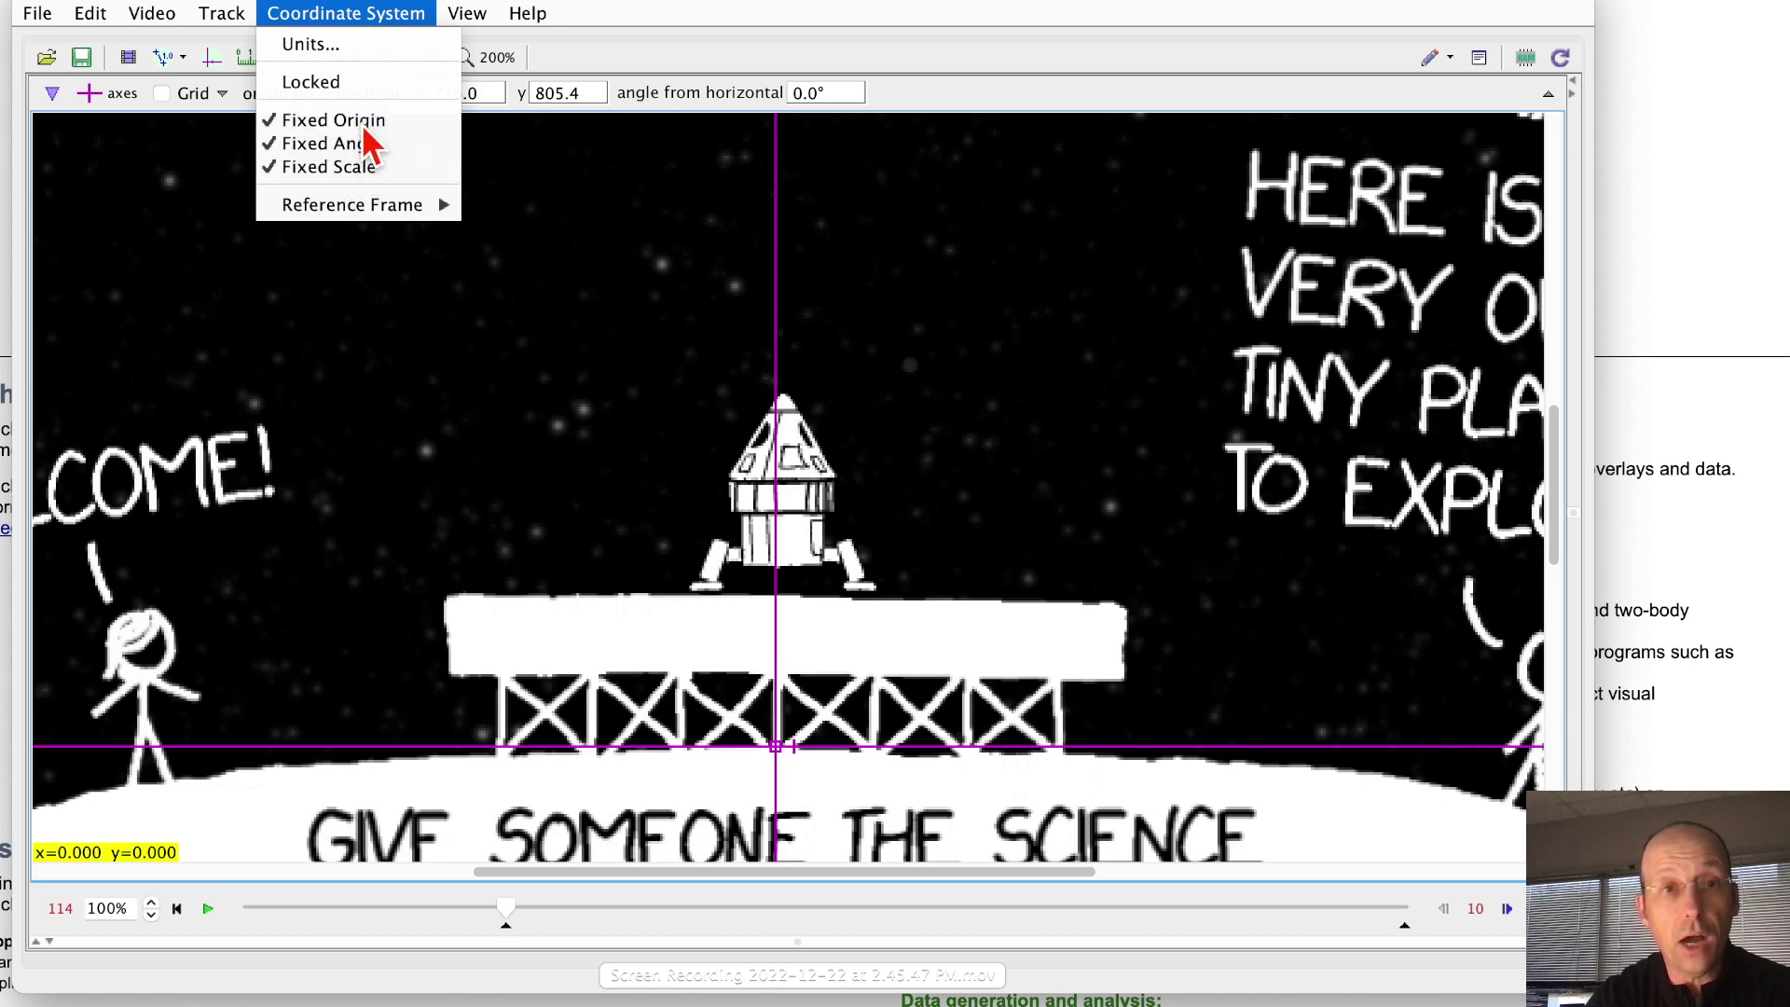
{"action": "left_click", "coordinate": [363, 124]}
{"action": "left_click", "coordinate": [343, 13]}
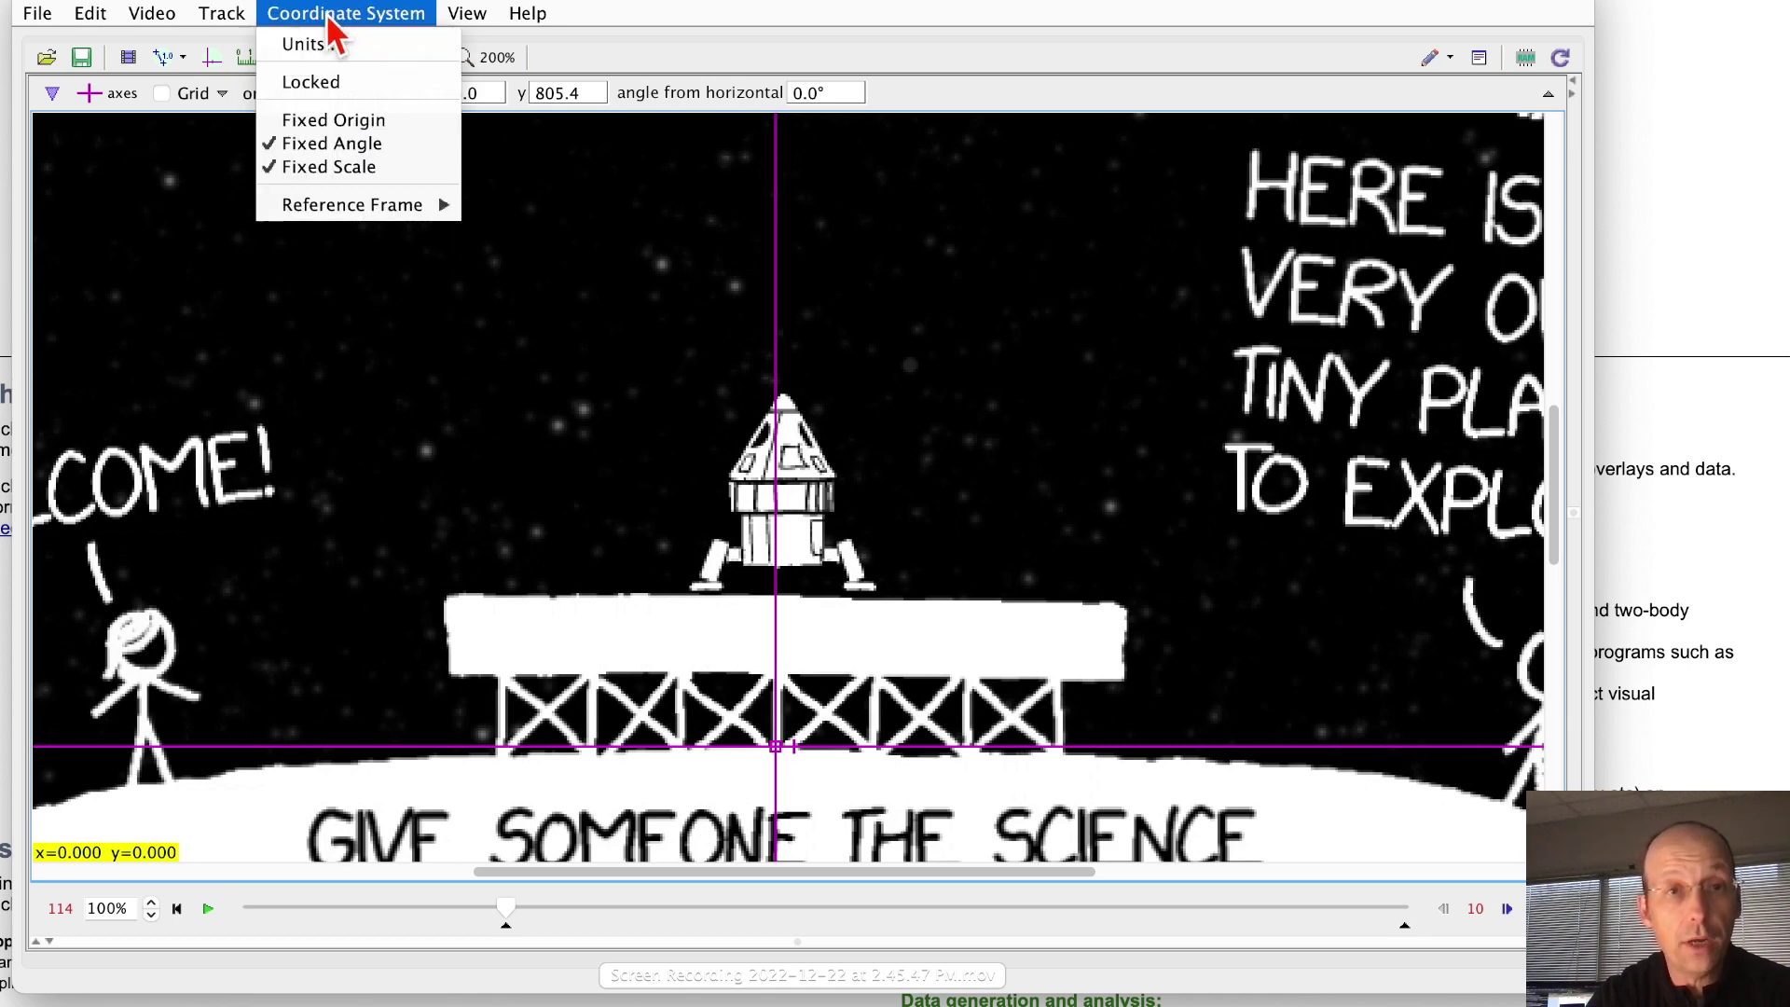
{"action": "left_click", "coordinate": [328, 144]}
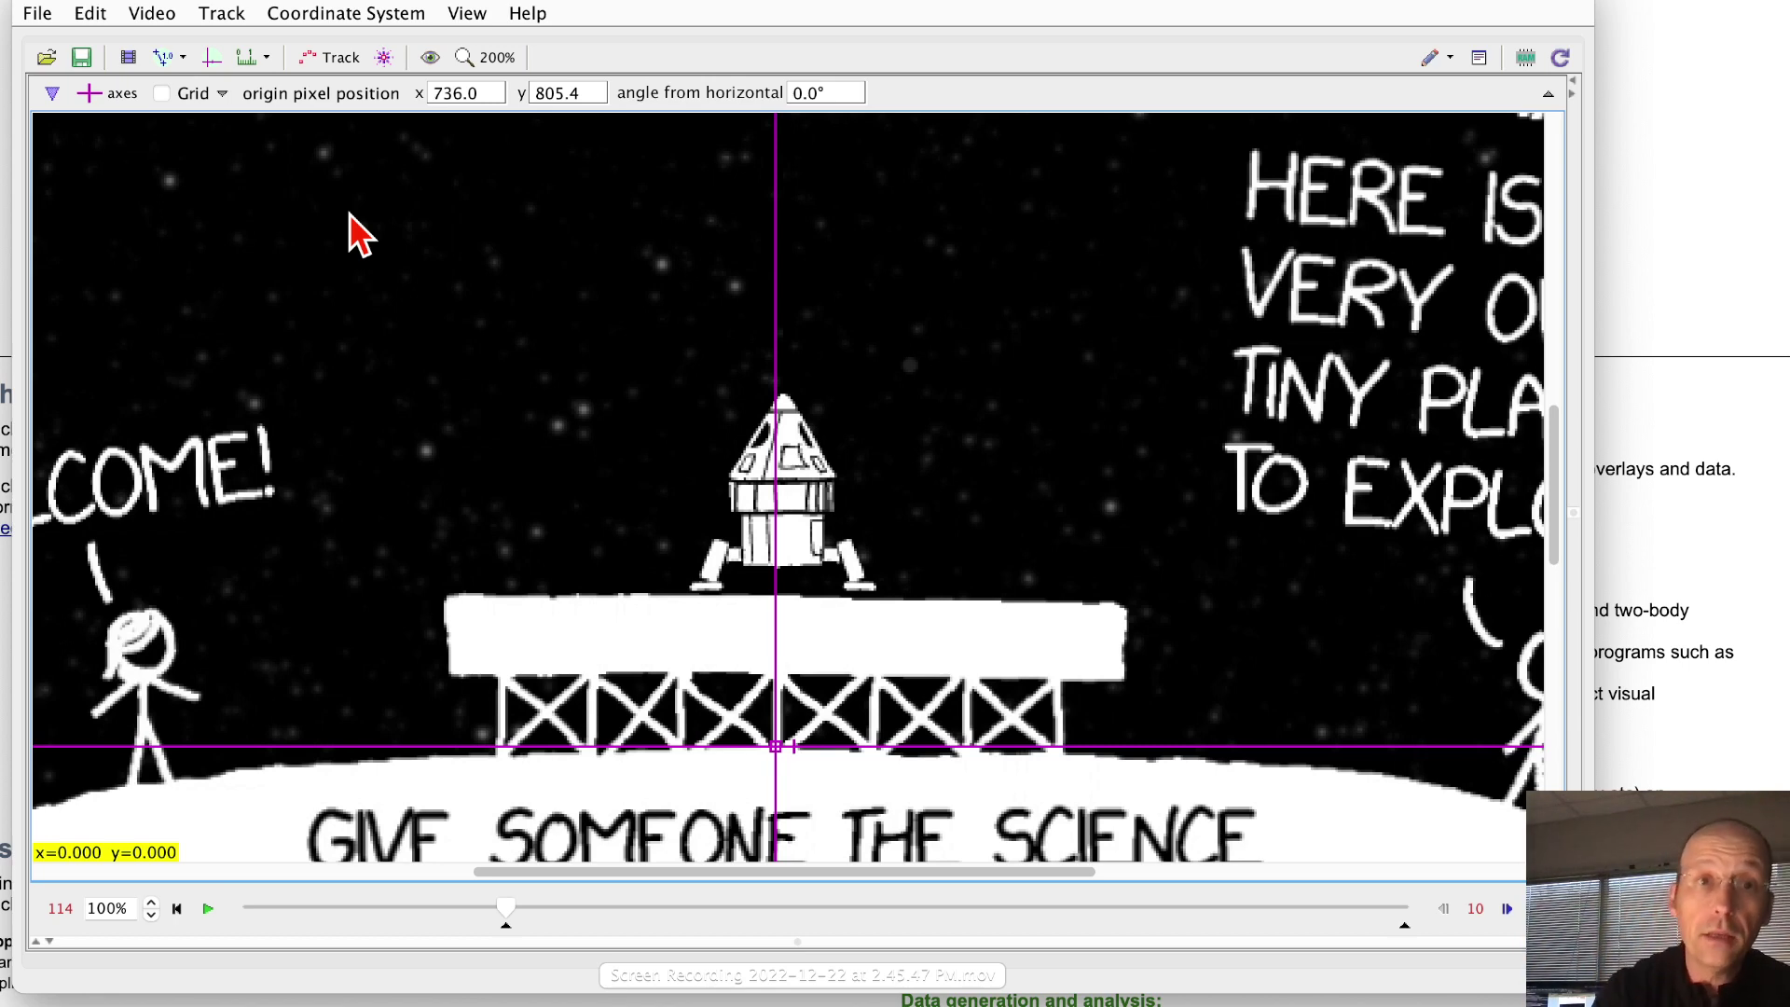
{"action": "left_click", "coordinate": [352, 15]}
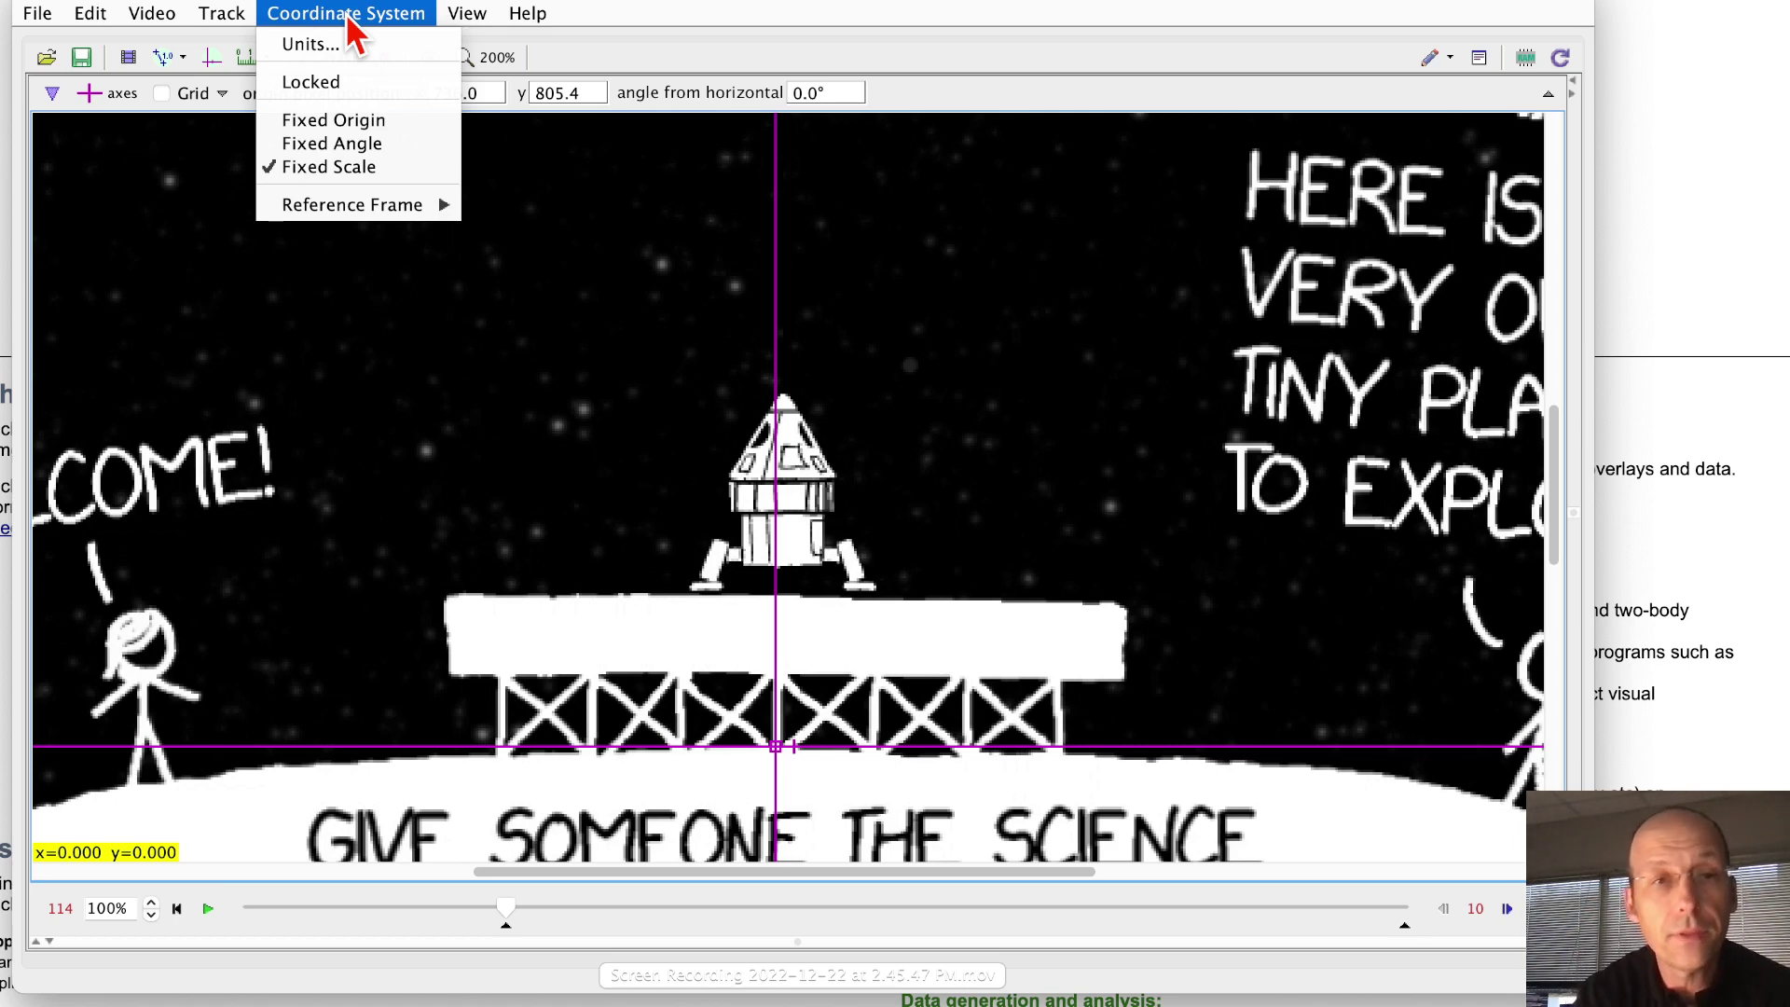
{"action": "left_click", "coordinate": [346, 15]}
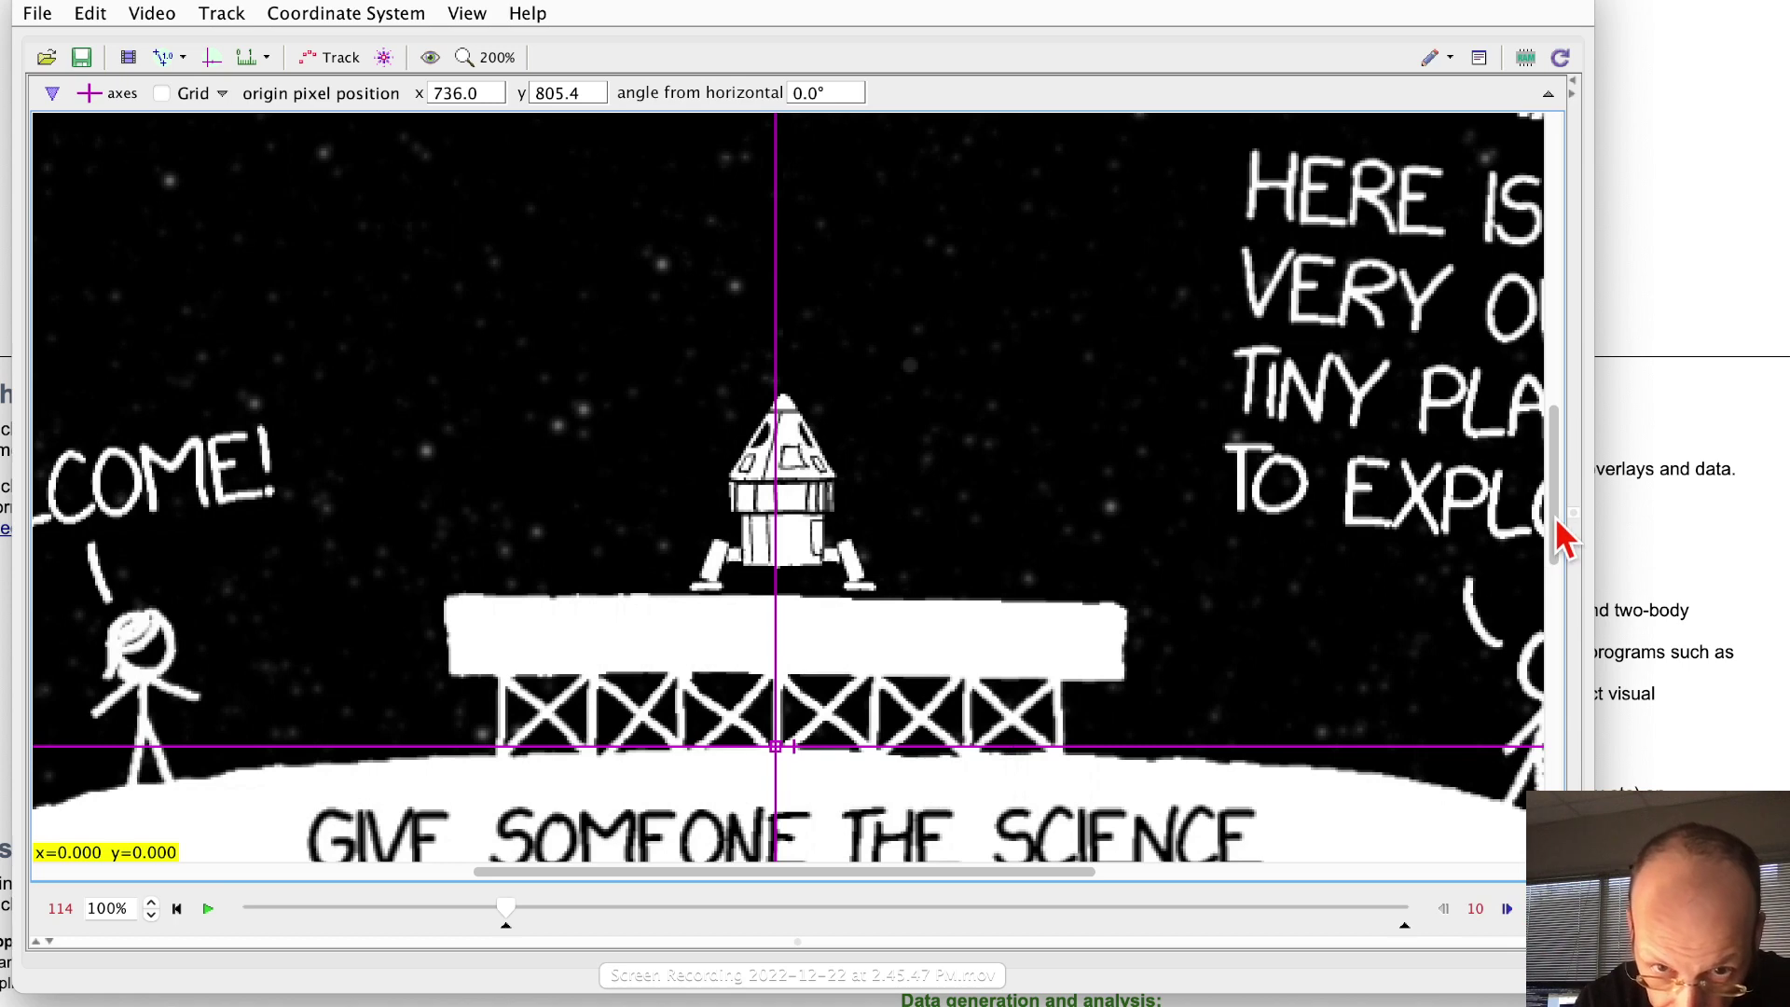
Step through frames 124–154, dragging the origin back onto the launch pad's base each time
{"action": "left_click_drag", "start_coordinate": [1556, 522], "coordinate": [1525, 594]}
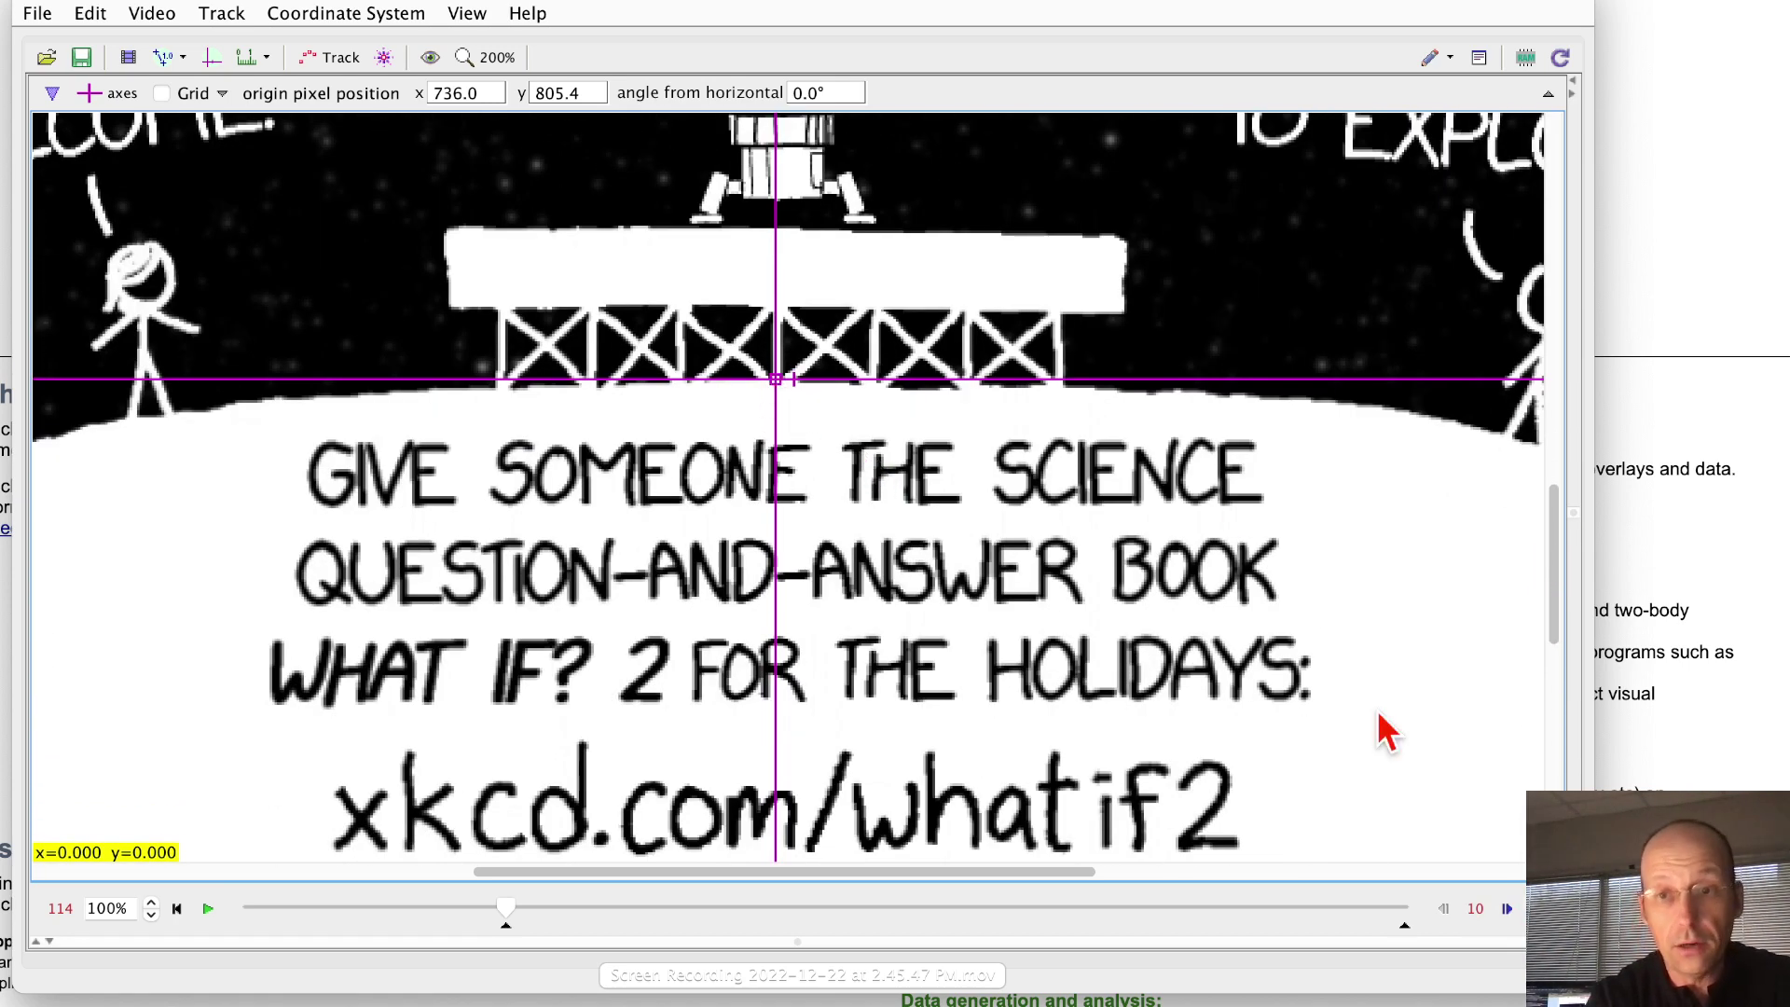
{"action": "left_click", "coordinate": [1508, 909]}
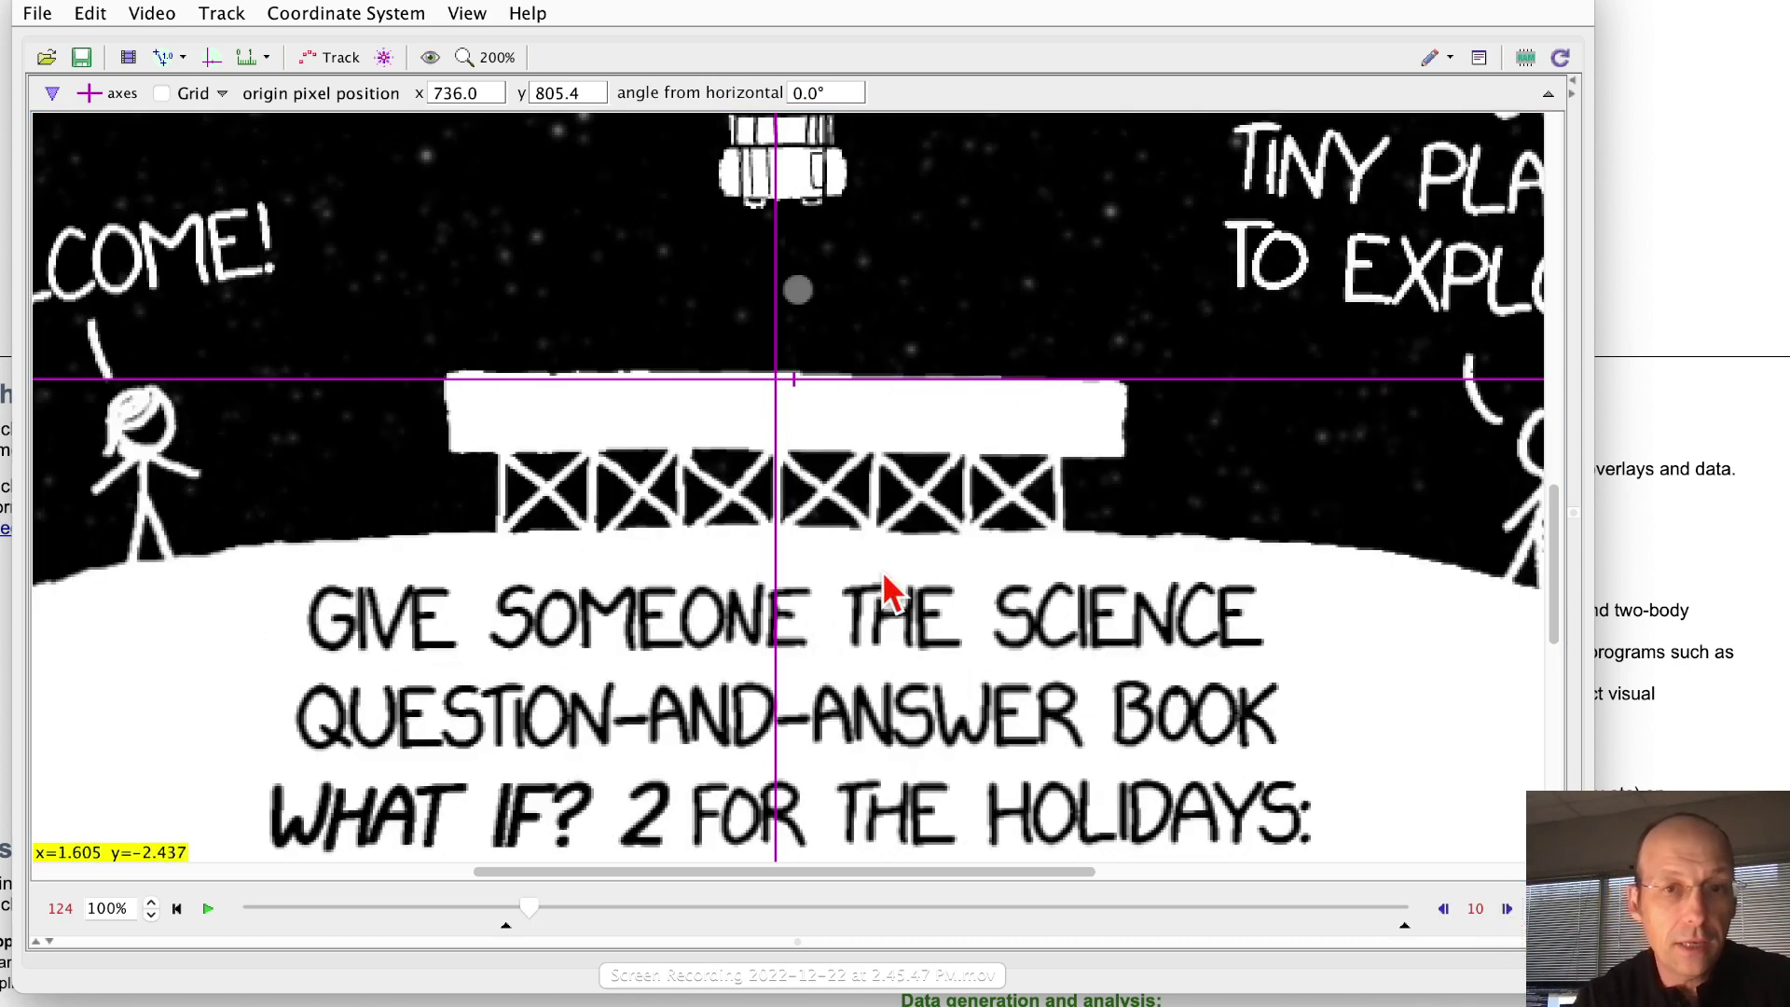
{"action": "left_click_drag", "start_coordinate": [783, 396], "coordinate": [787, 548]}
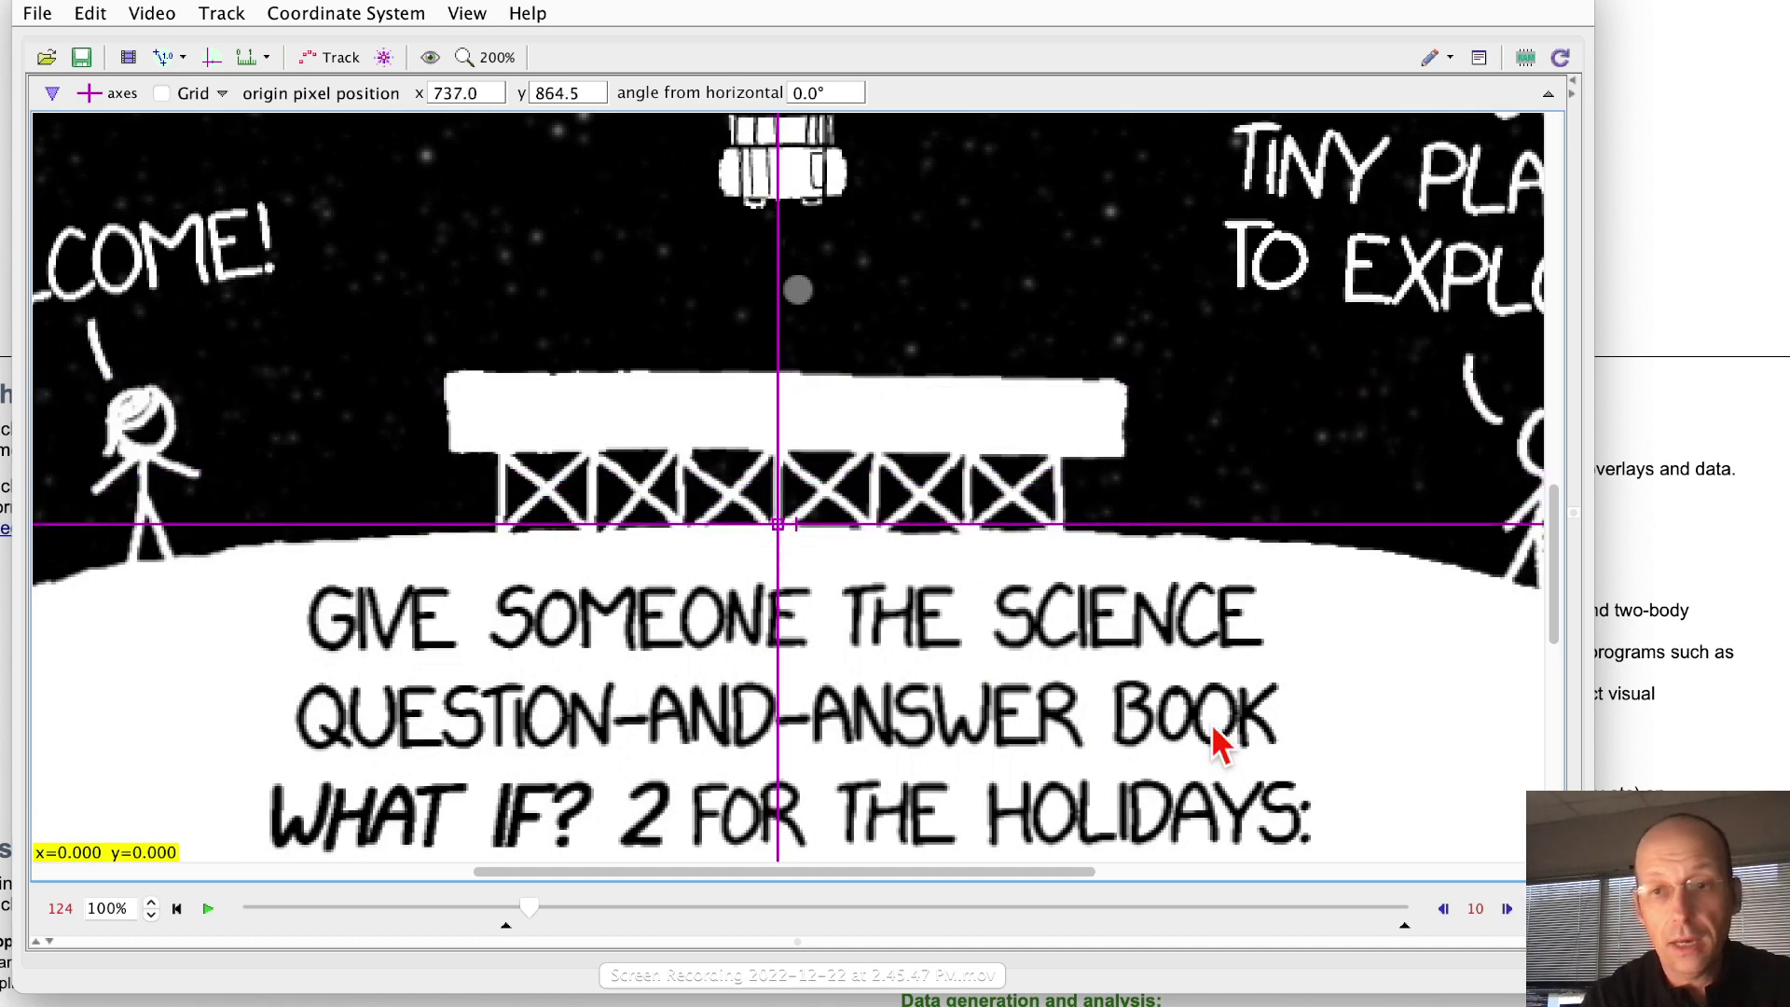
{"action": "left_click", "coordinate": [1505, 909]}
{"action": "left_click_drag", "start_coordinate": [781, 527], "coordinate": [779, 665]}
{"action": "left_click", "coordinate": [1506, 909]}
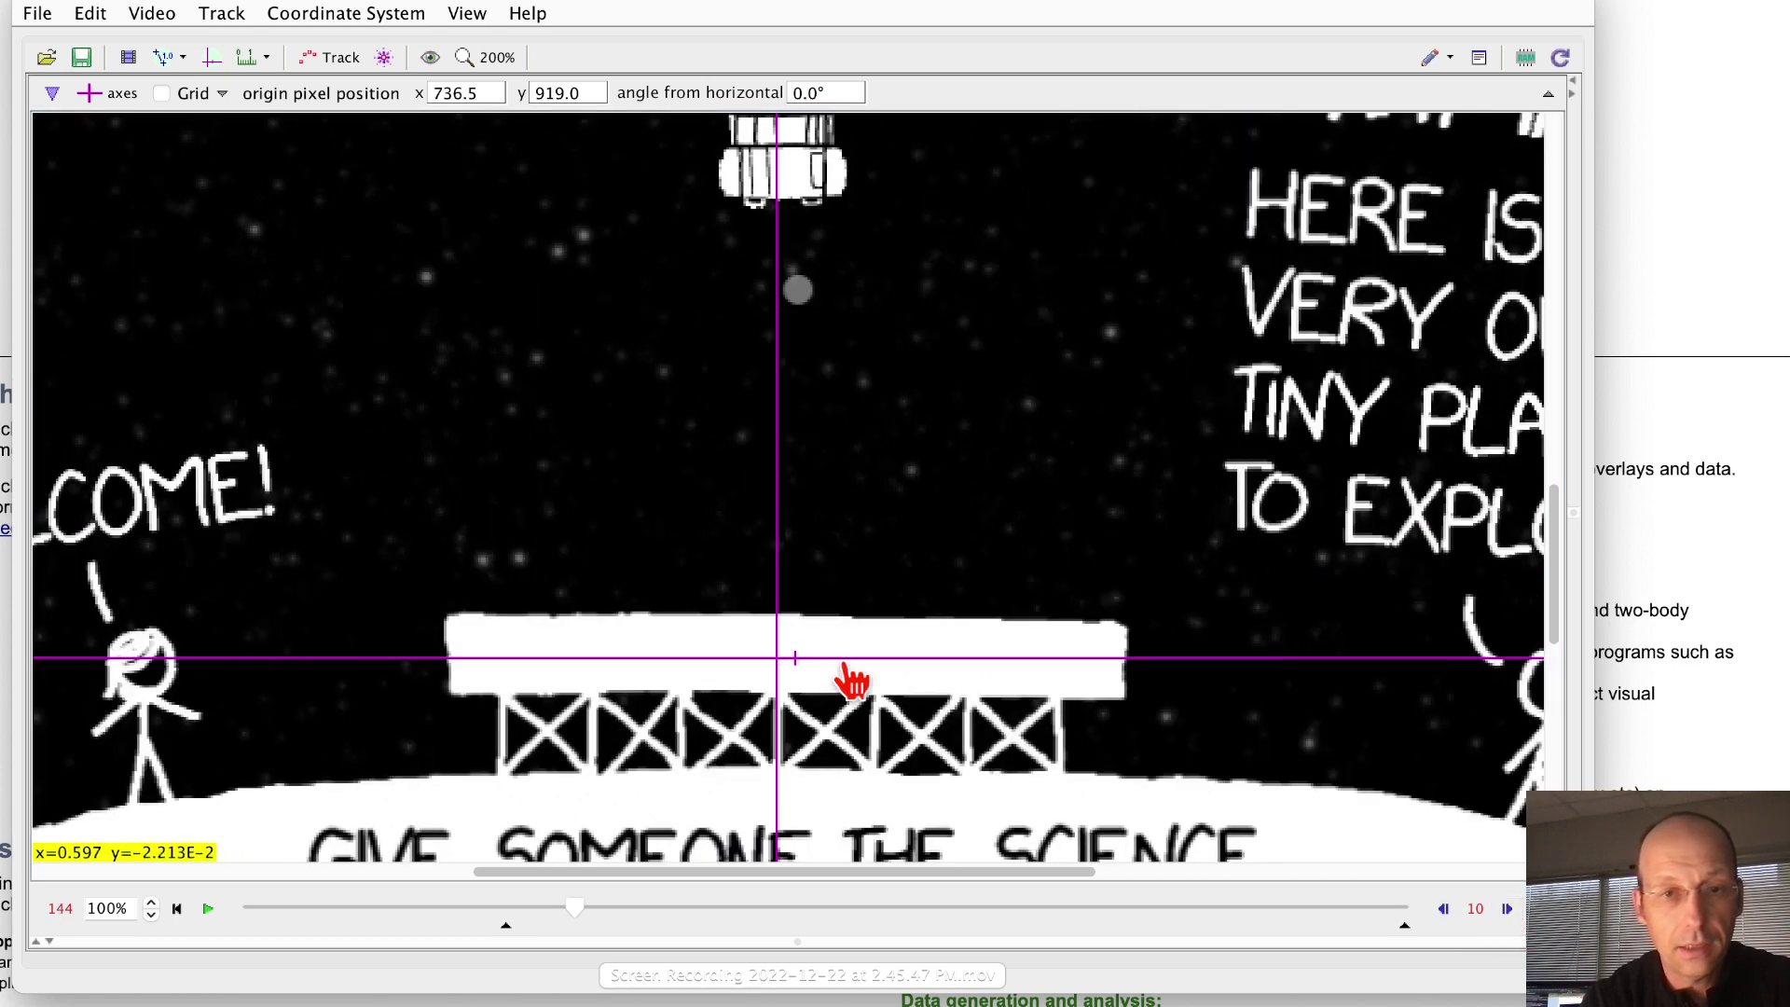
{"action": "left_click_drag", "start_coordinate": [778, 658], "coordinate": [781, 772]}
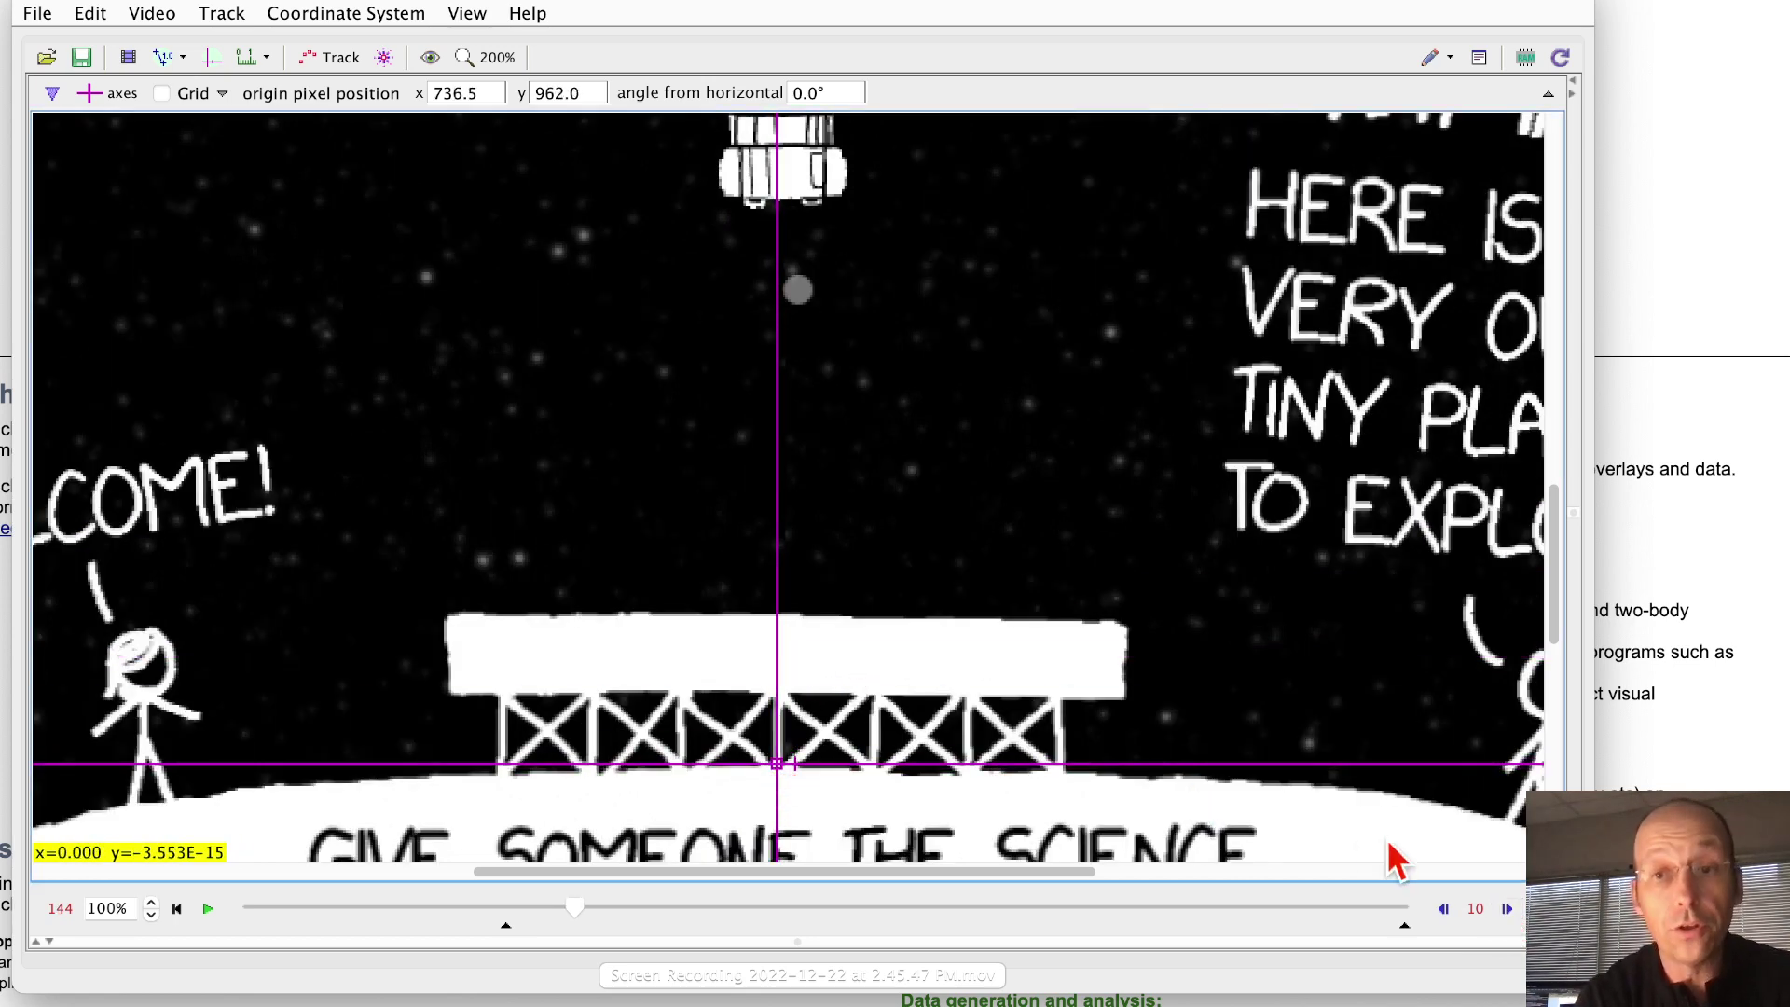
{"action": "left_click", "coordinate": [1506, 909]}
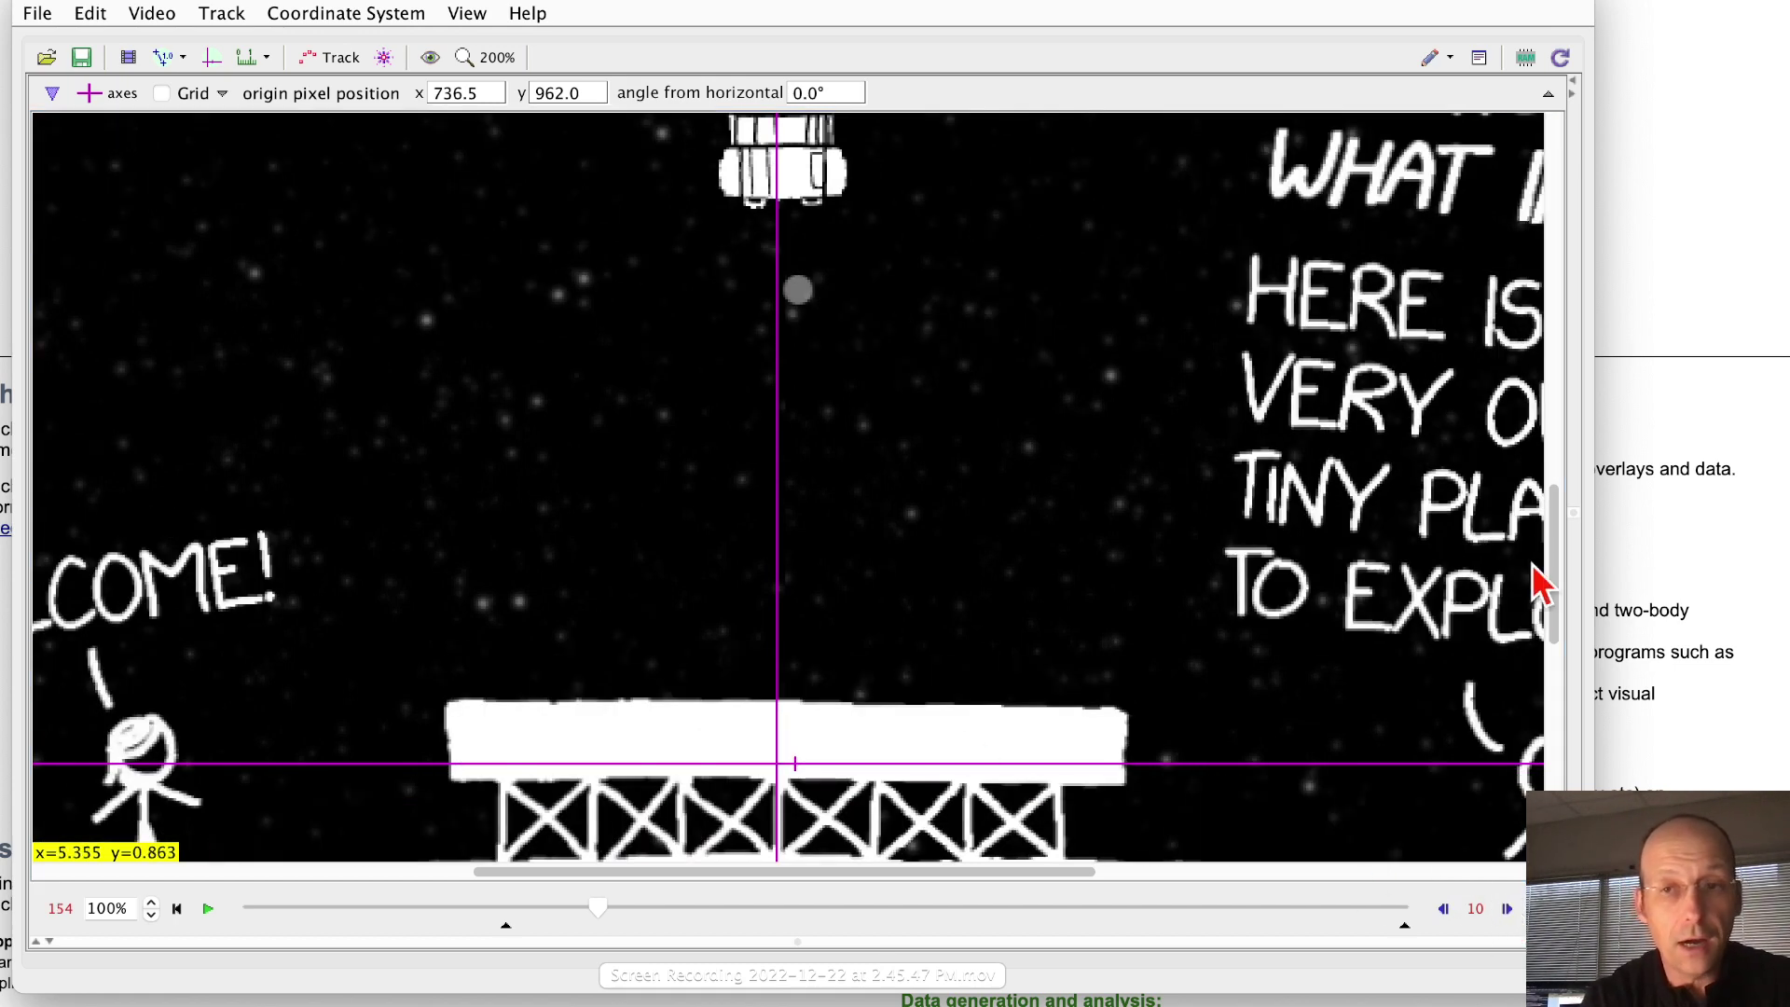
{"action": "left_click_drag", "start_coordinate": [1554, 579], "coordinate": [1555, 654]}
{"action": "left_click_drag", "start_coordinate": [780, 454], "coordinate": [787, 552]}
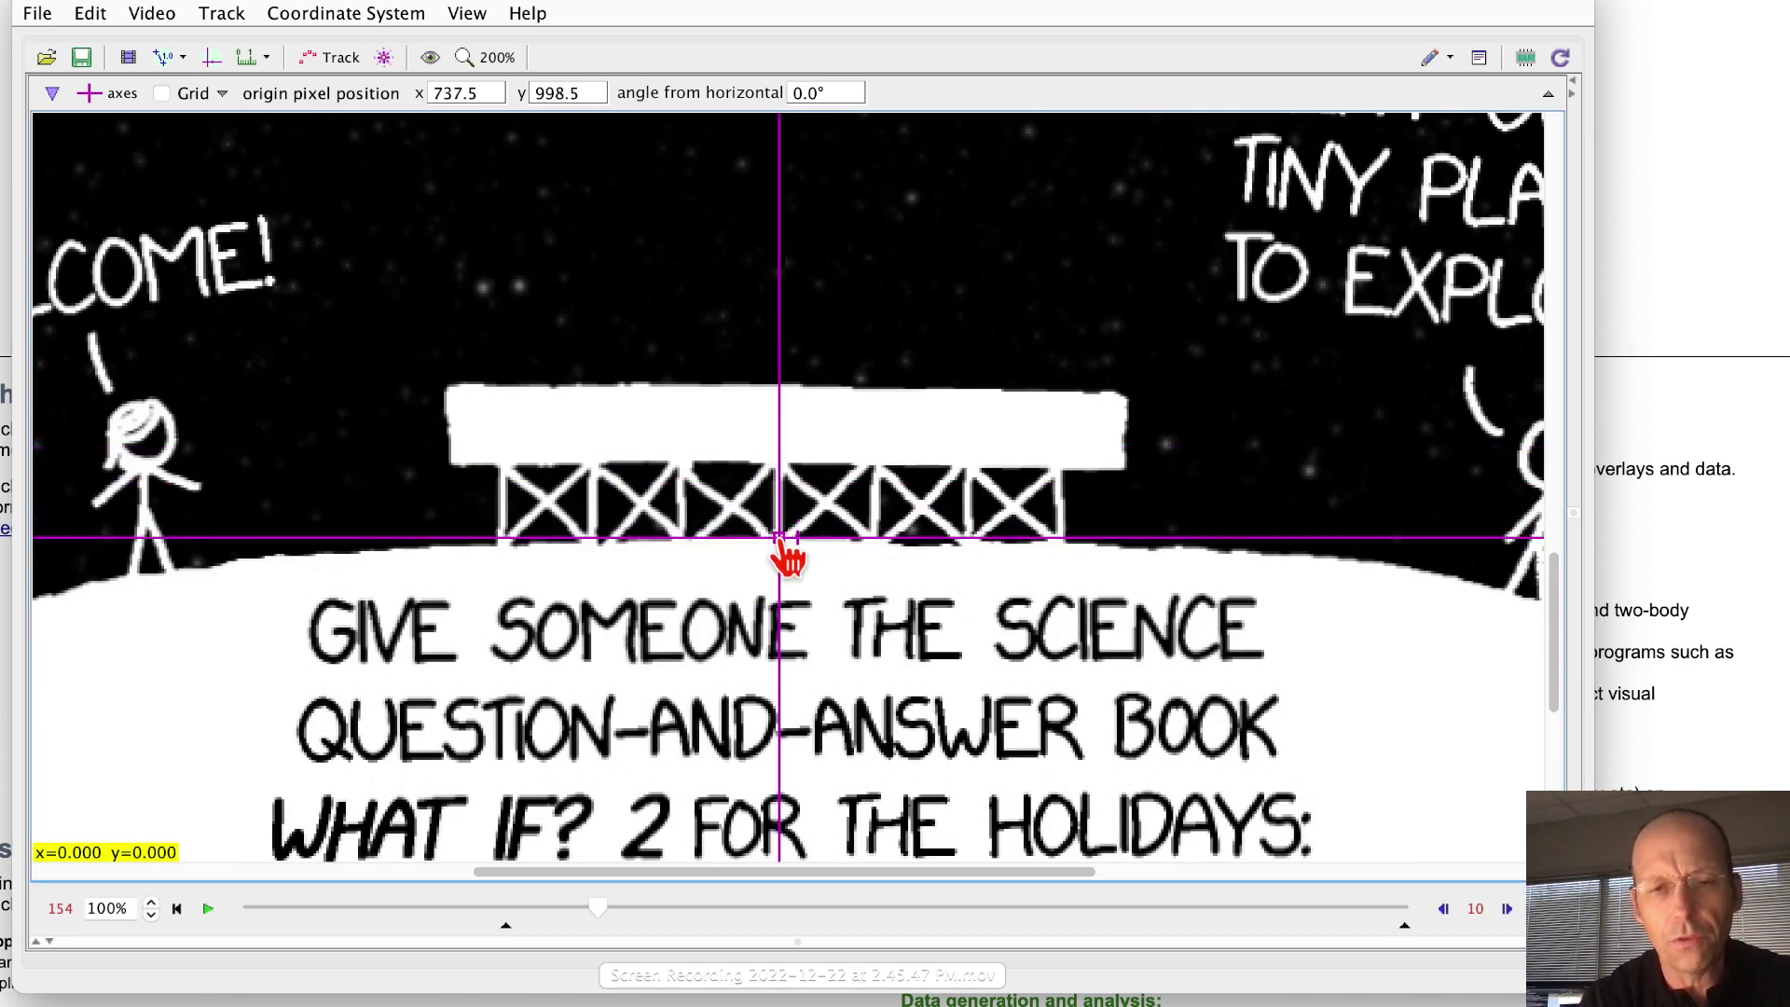
Continue every tenth frame from 164 to 224, realigning the origin with the pad's base
{"action": "left_click", "coordinate": [1506, 909]}
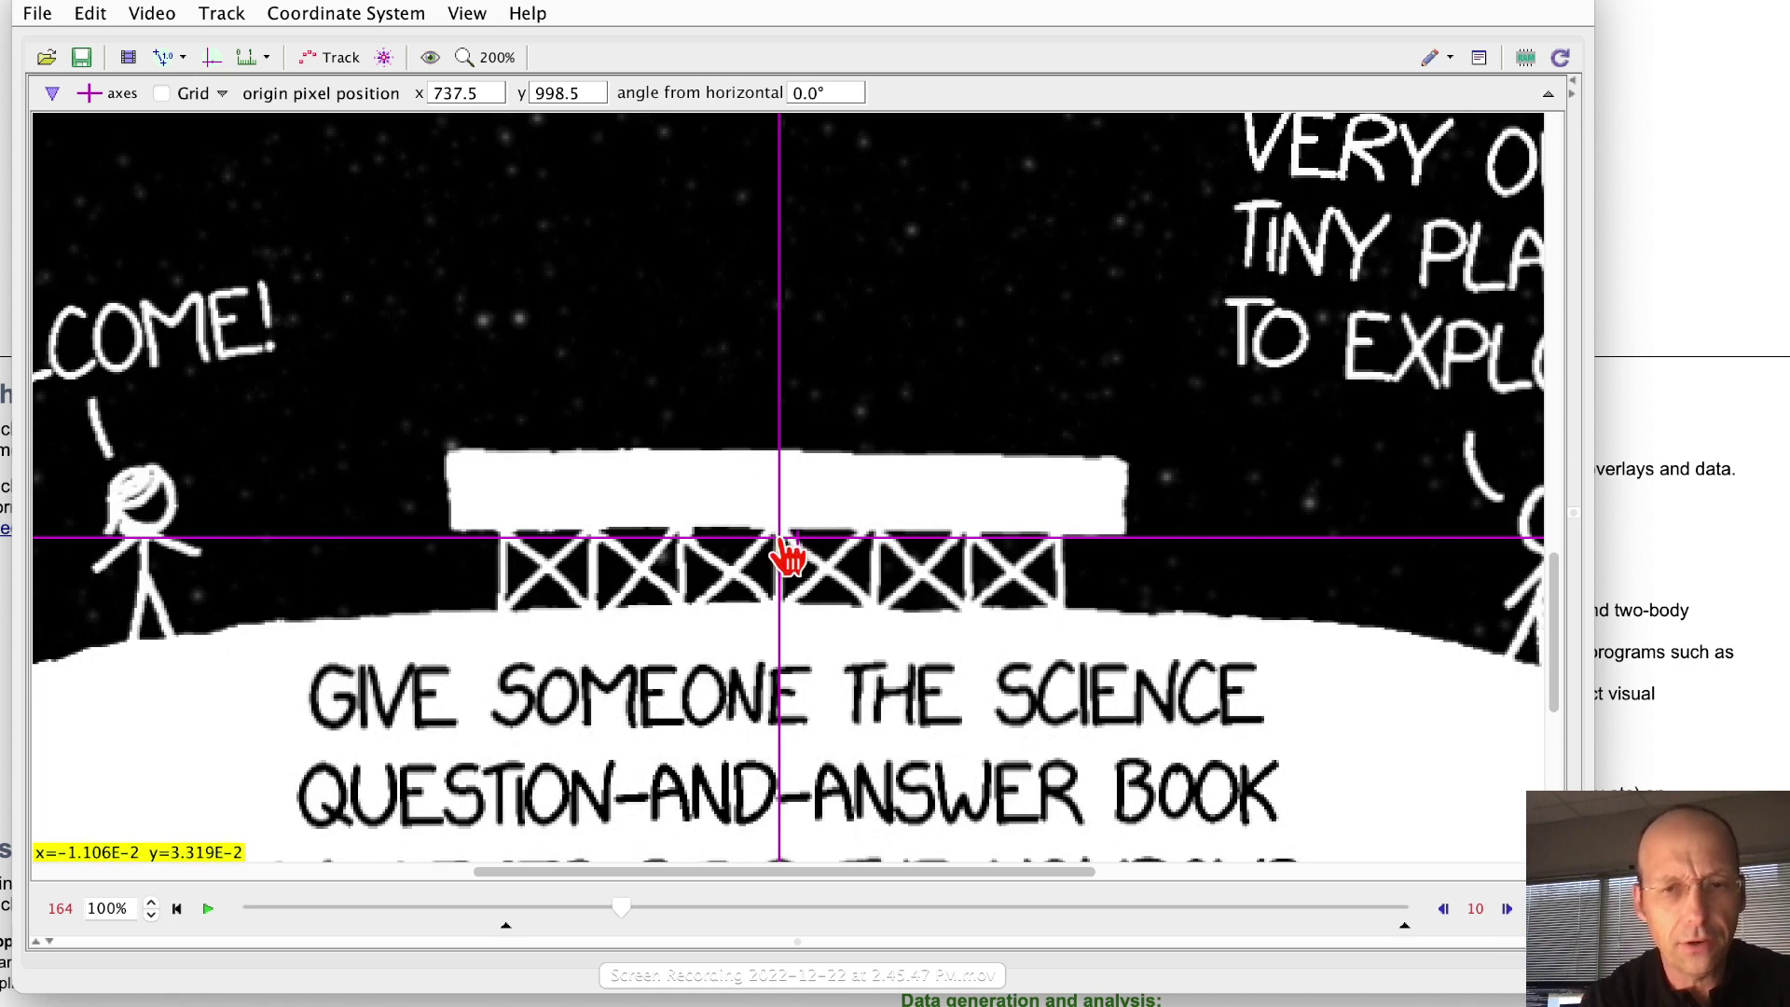
{"action": "left_click_drag", "start_coordinate": [788, 557], "coordinate": [786, 619]}
{"action": "left_click", "coordinate": [1505, 910]}
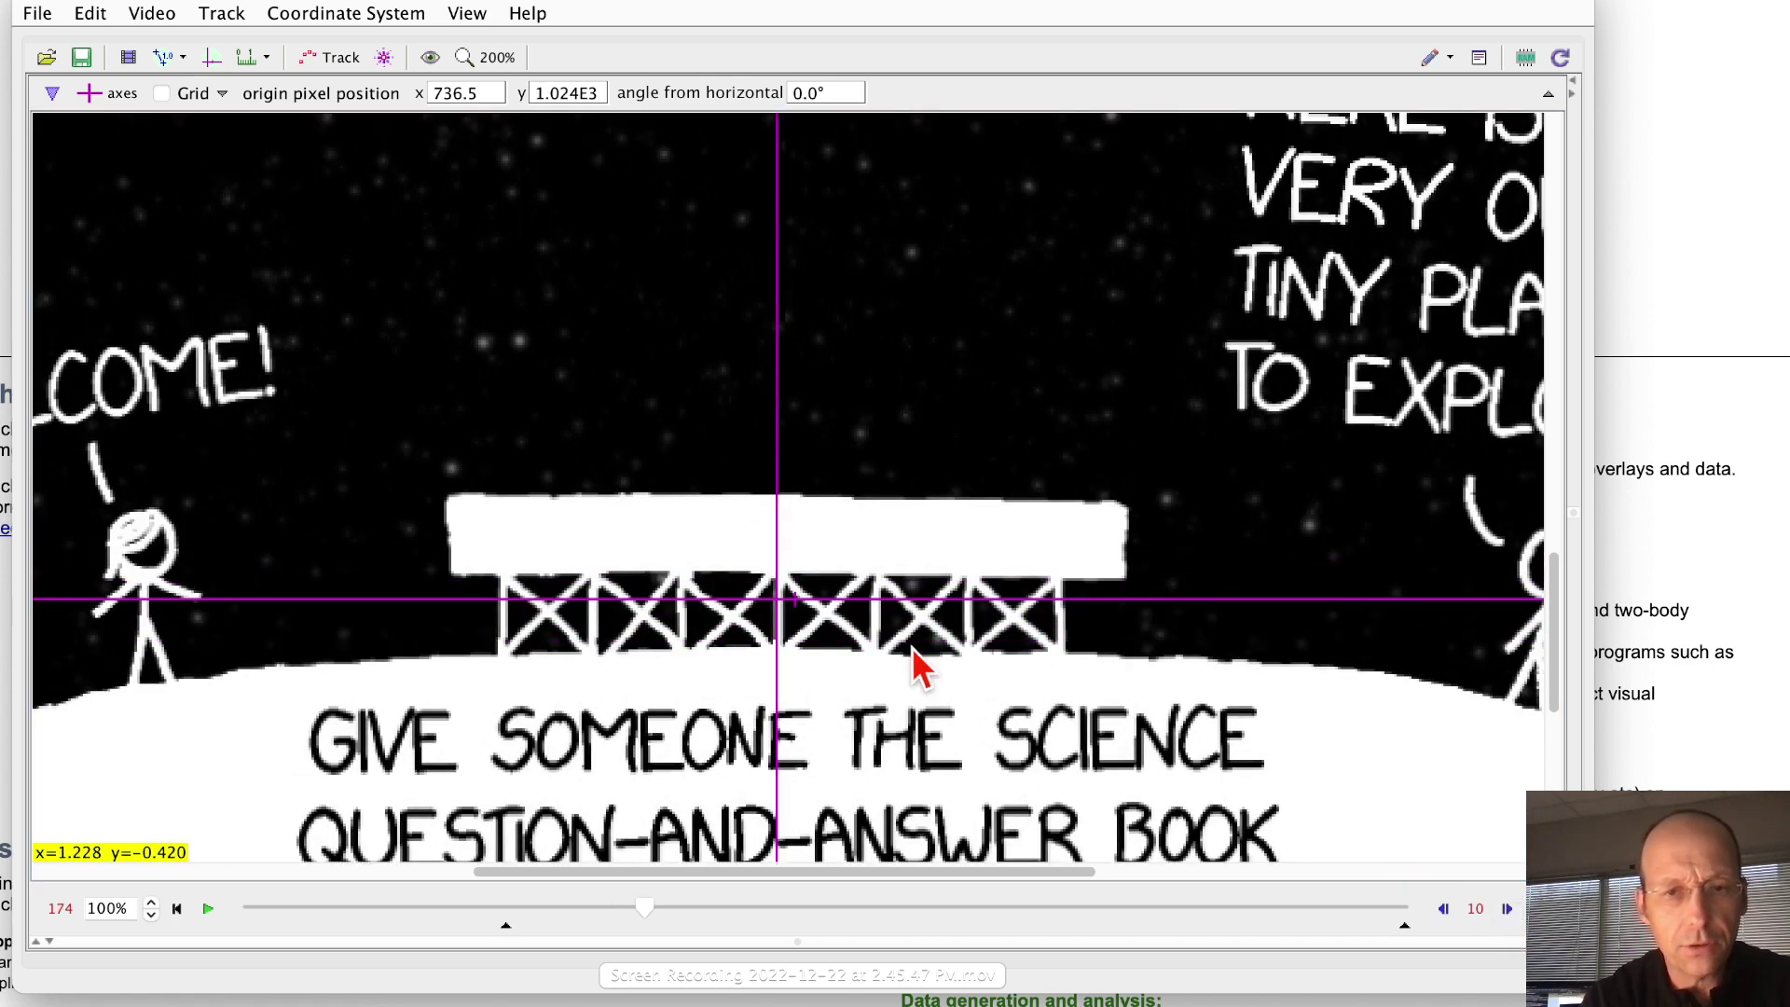
{"action": "left_click_drag", "start_coordinate": [786, 619], "coordinate": [787, 667]}
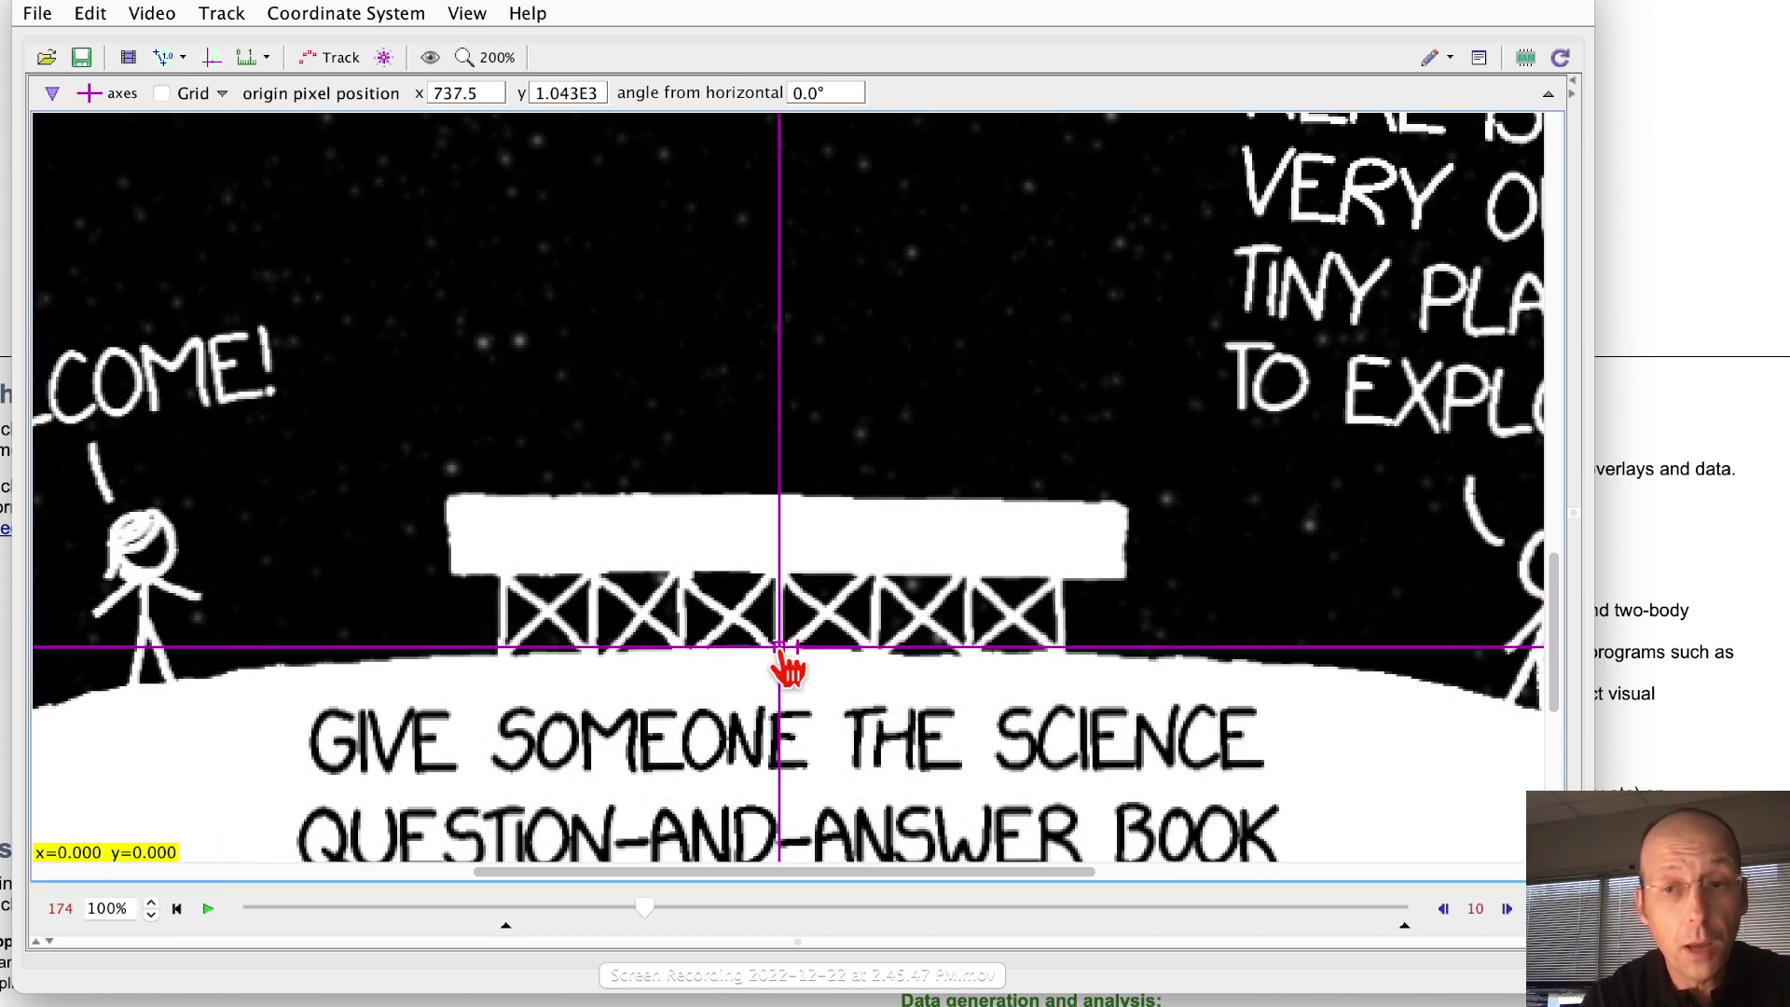
{"action": "left_click", "coordinate": [1506, 910]}
{"action": "left_click_drag", "start_coordinate": [786, 667], "coordinate": [786, 689]}
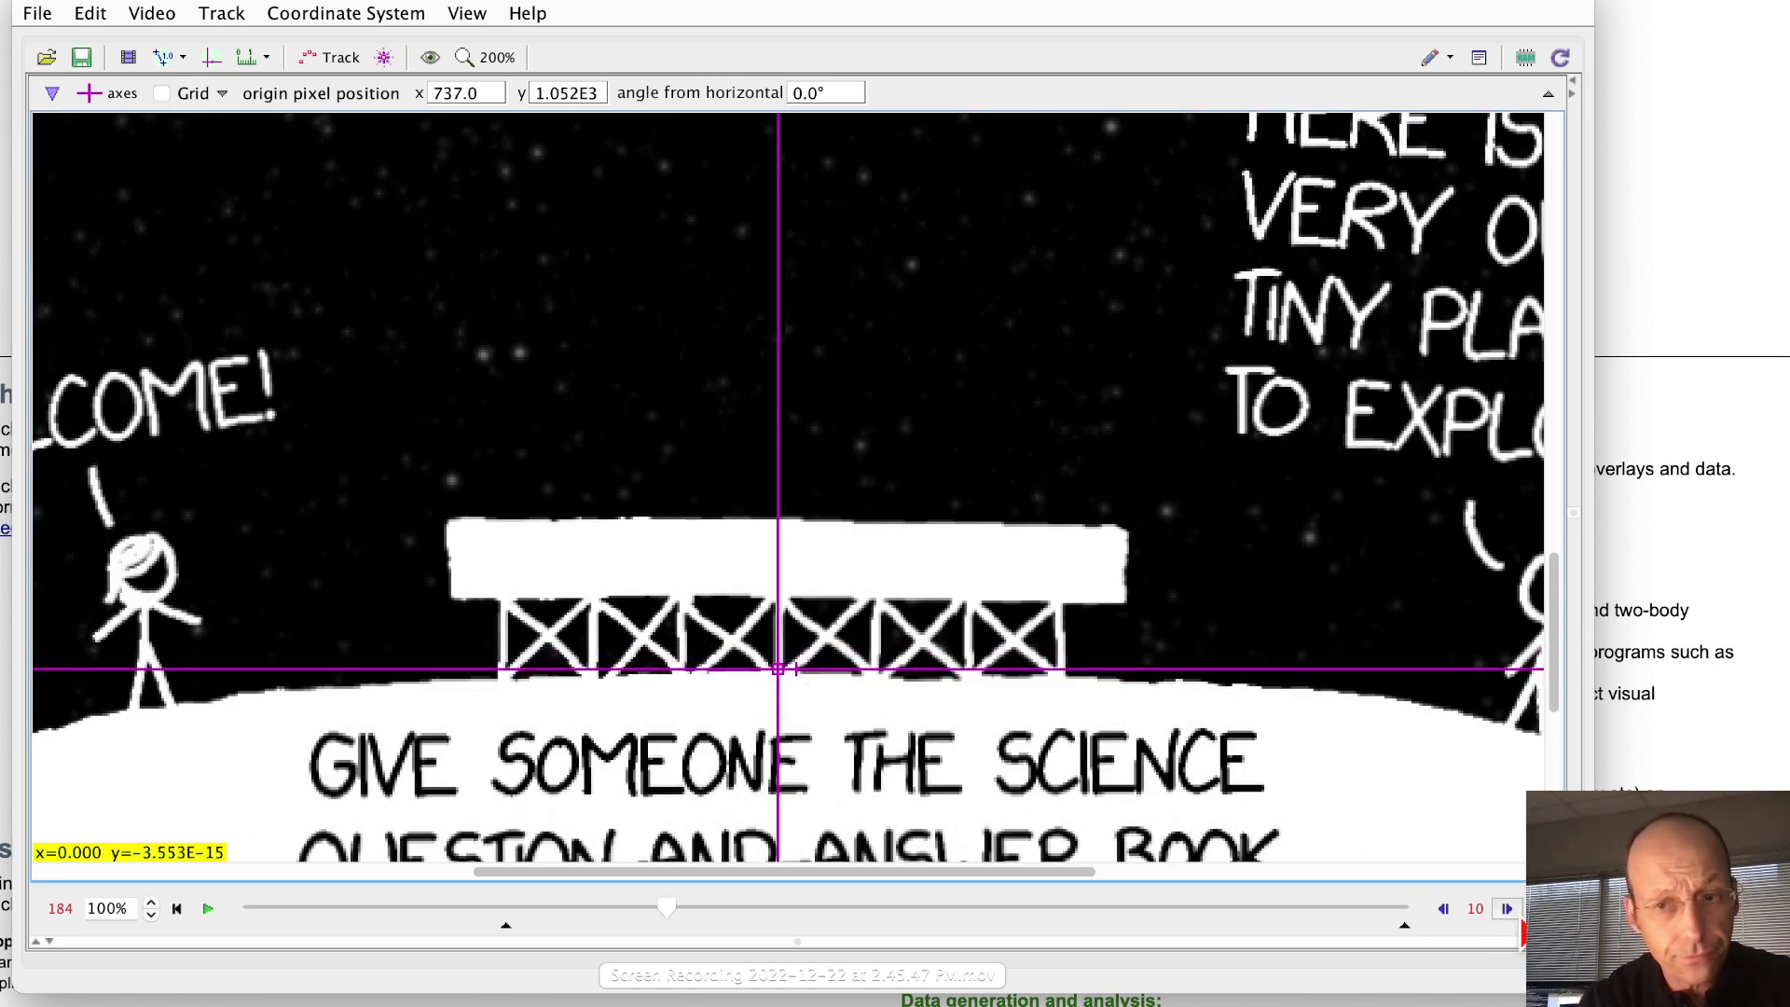
{"action": "left_click", "coordinate": [1505, 909]}
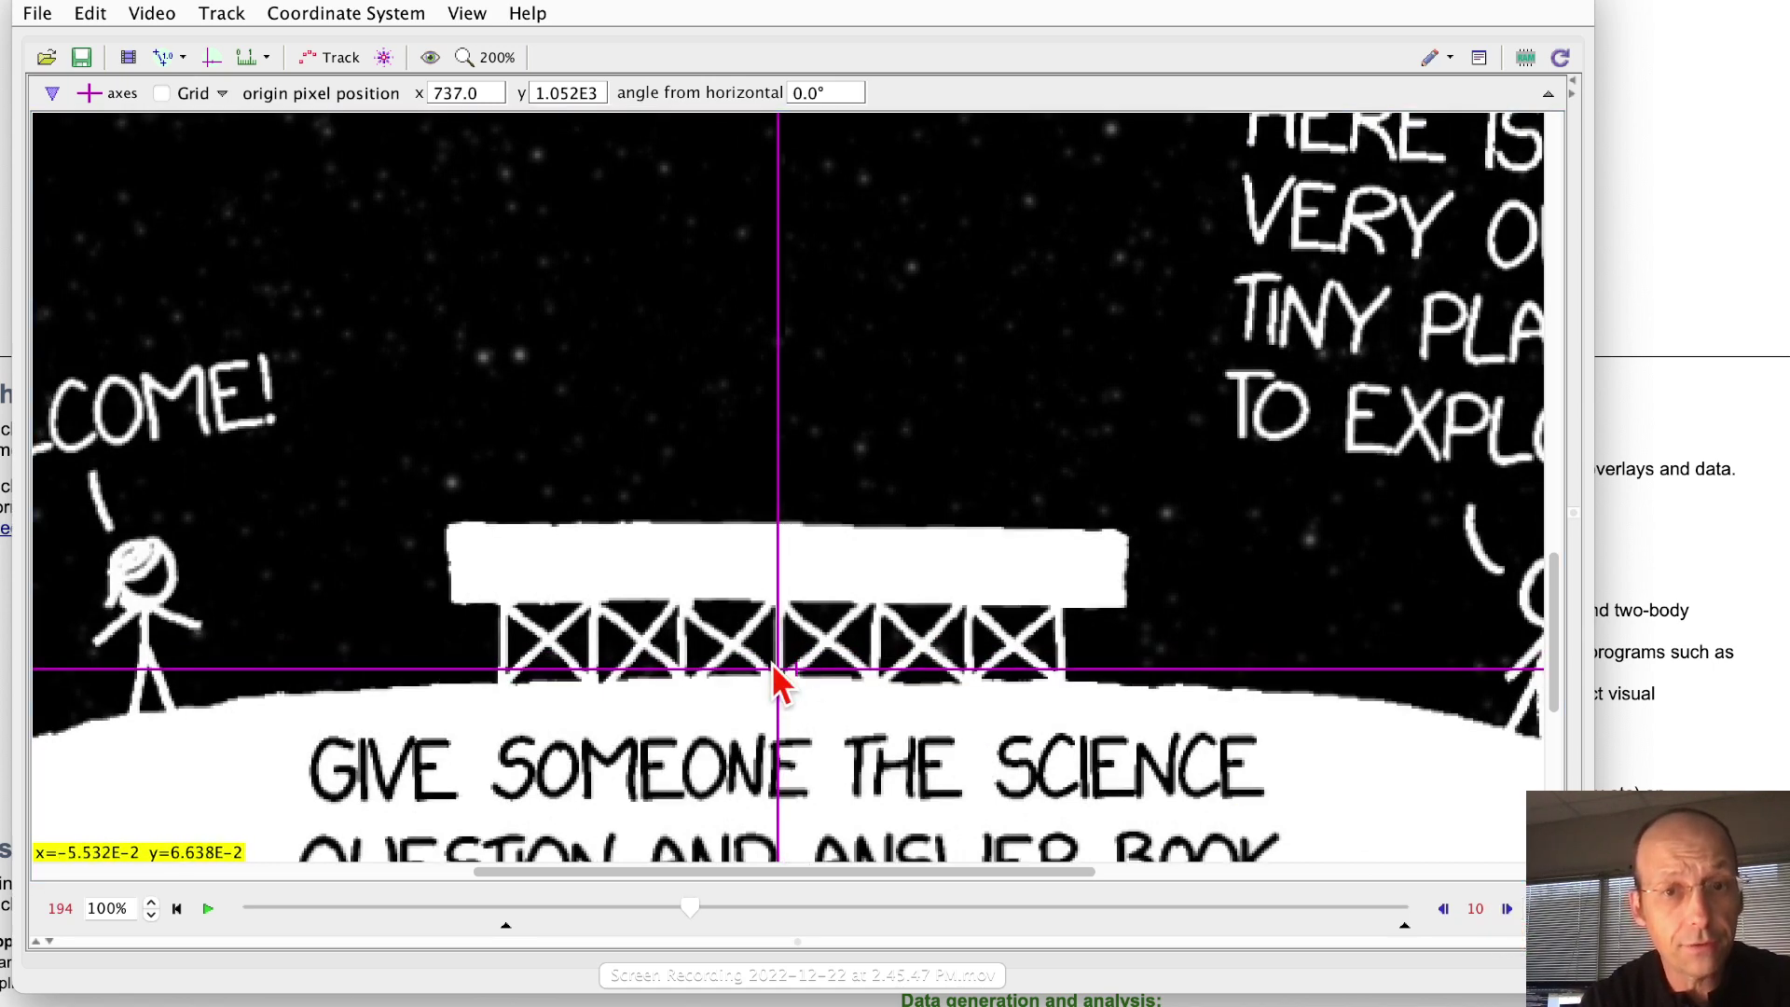
{"action": "left_click_drag", "start_coordinate": [786, 688], "coordinate": [786, 695]}
{"action": "left_click", "coordinate": [1507, 910]}
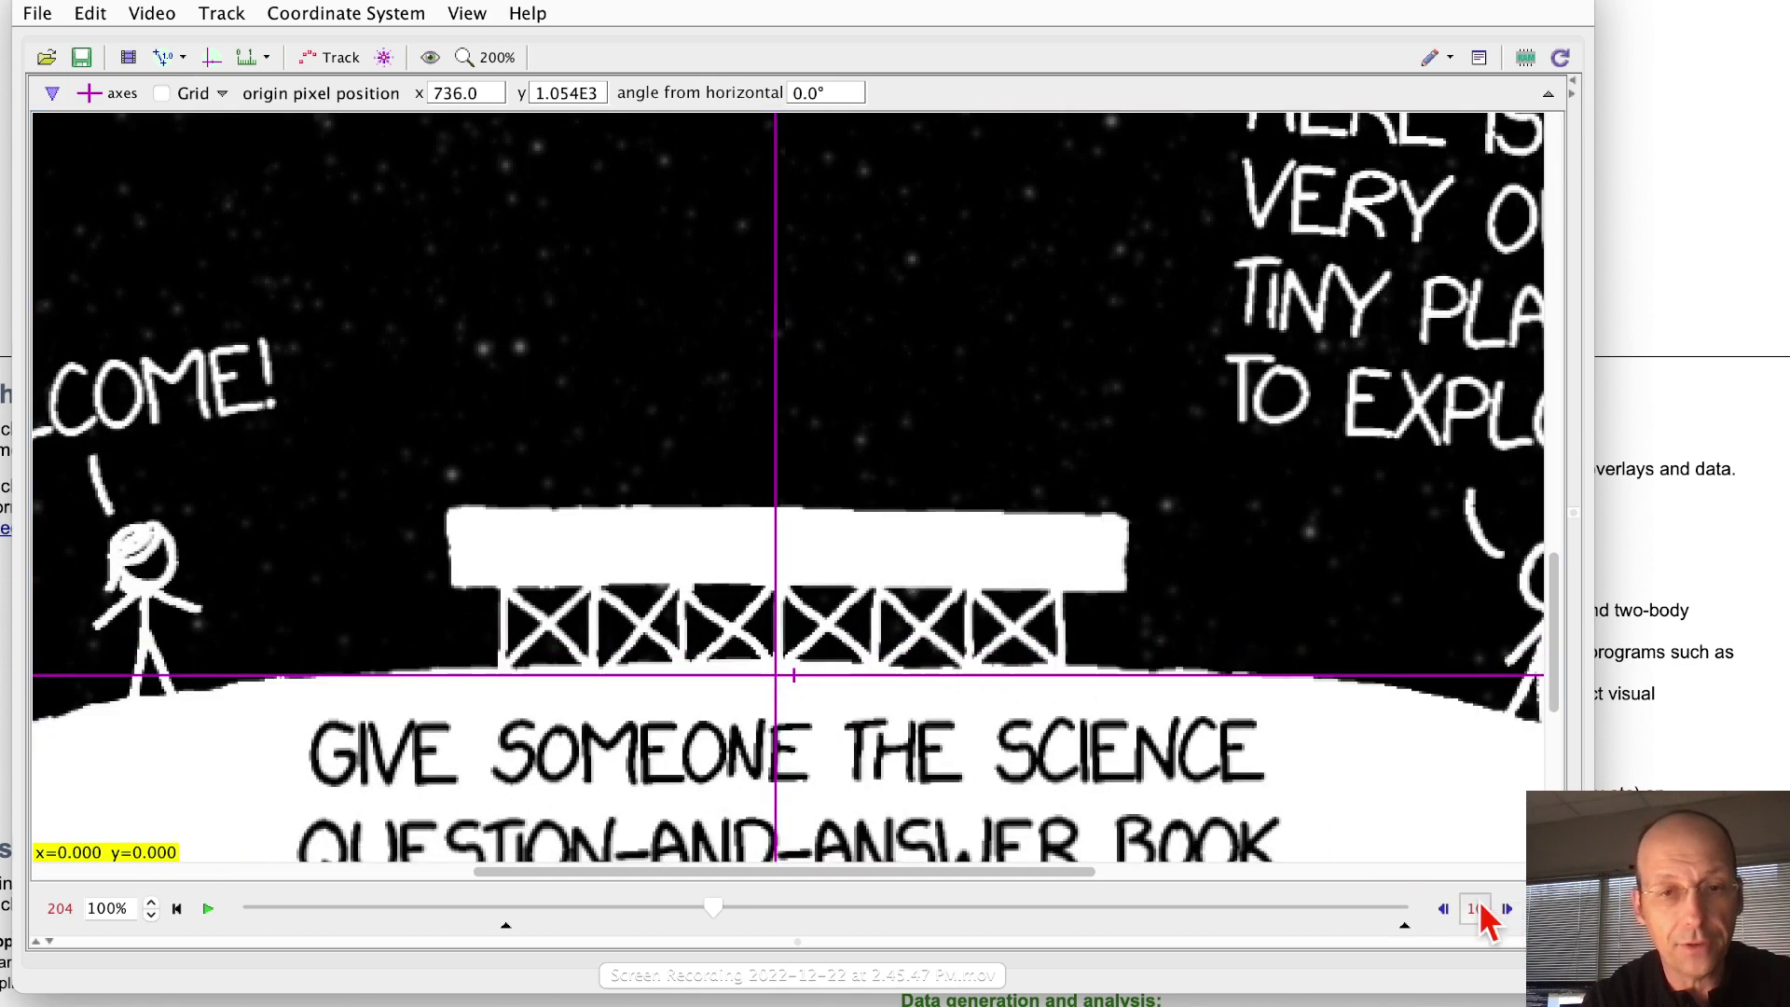
{"action": "left_click_drag", "start_coordinate": [779, 679], "coordinate": [783, 663]}
{"action": "left_click", "coordinate": [1506, 910]}
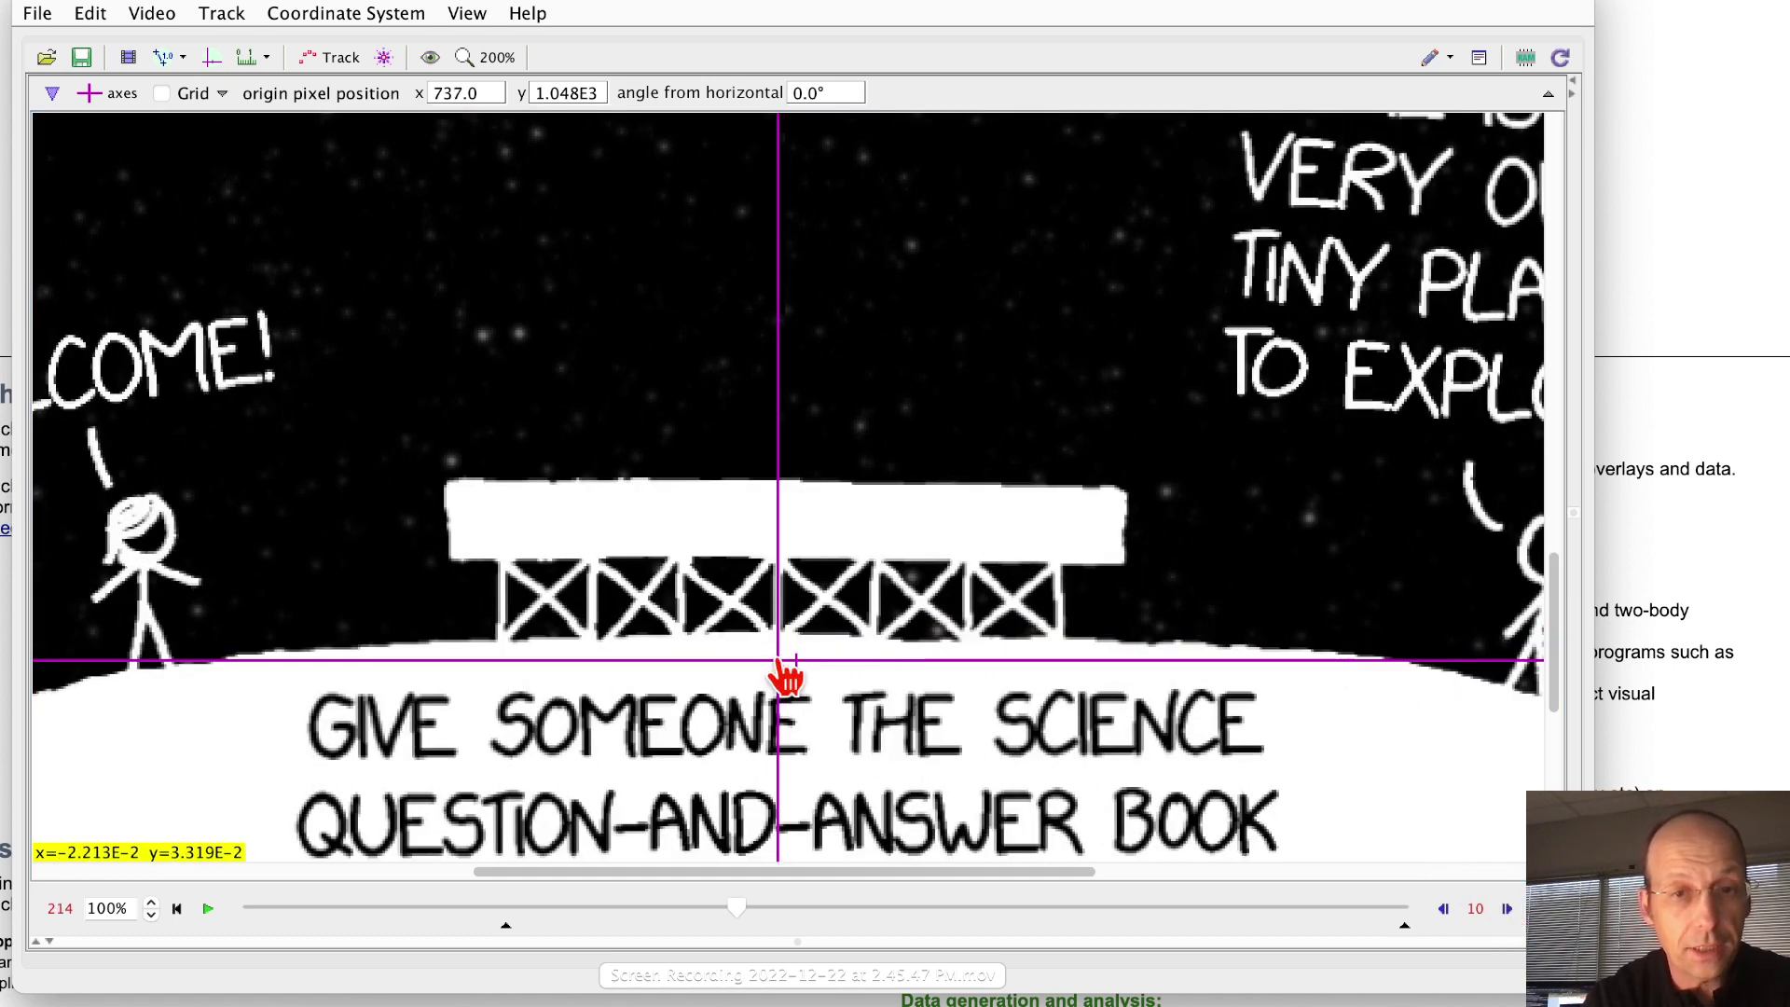
{"action": "left_click_drag", "start_coordinate": [783, 664], "coordinate": [785, 640]}
{"action": "left_click", "coordinate": [1507, 910]}
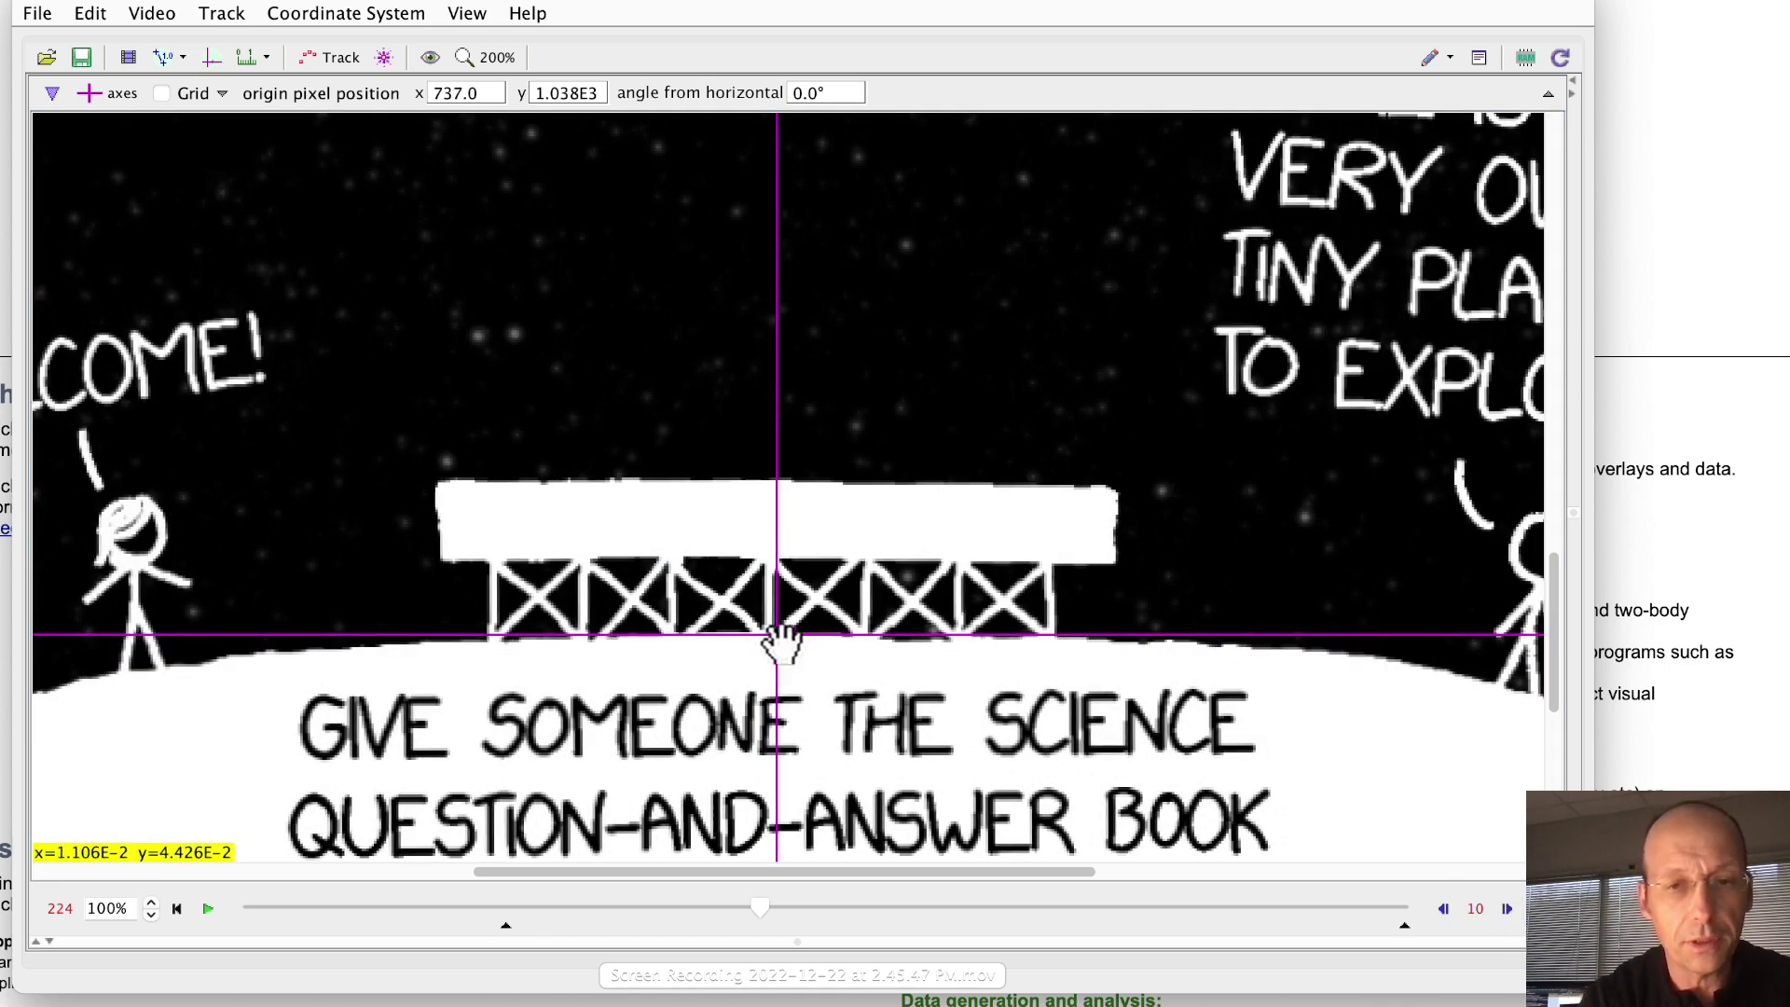
Step to frame 244 and set the origin on the launch platform's base at pixel 722.5, 1053
{"action": "left_click_drag", "start_coordinate": [783, 640], "coordinate": [764, 644]}
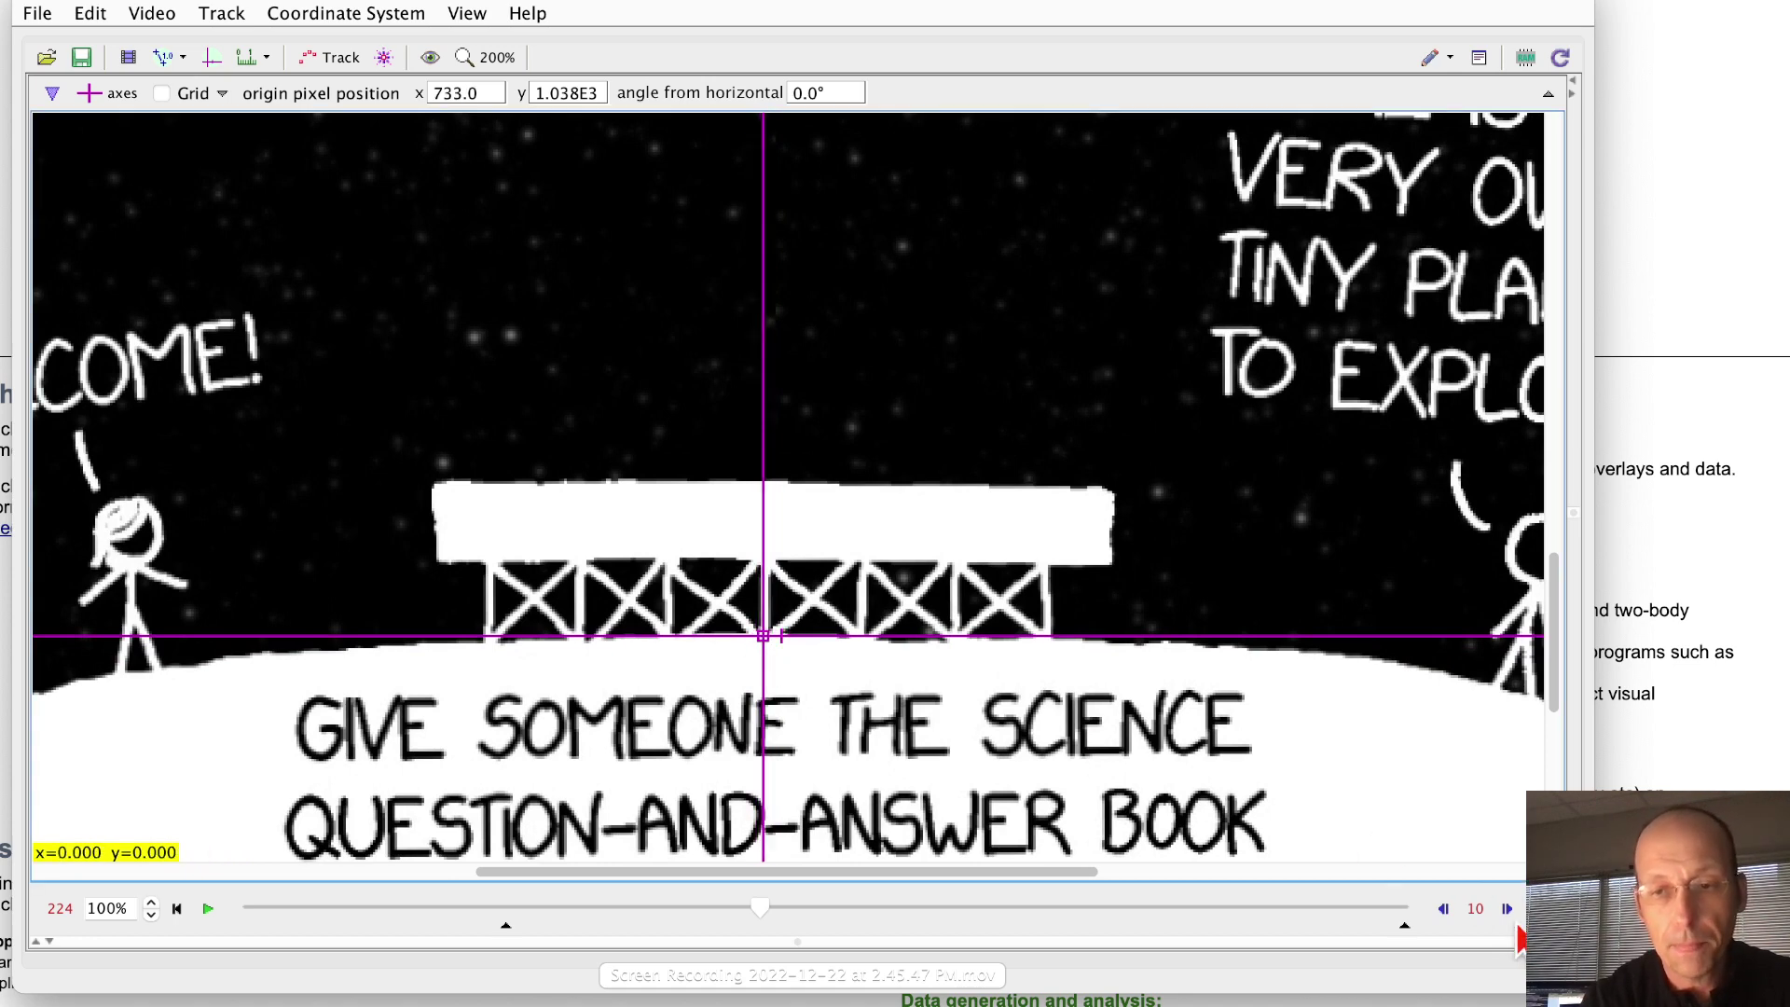
{"action": "left_click", "coordinate": [1505, 909]}
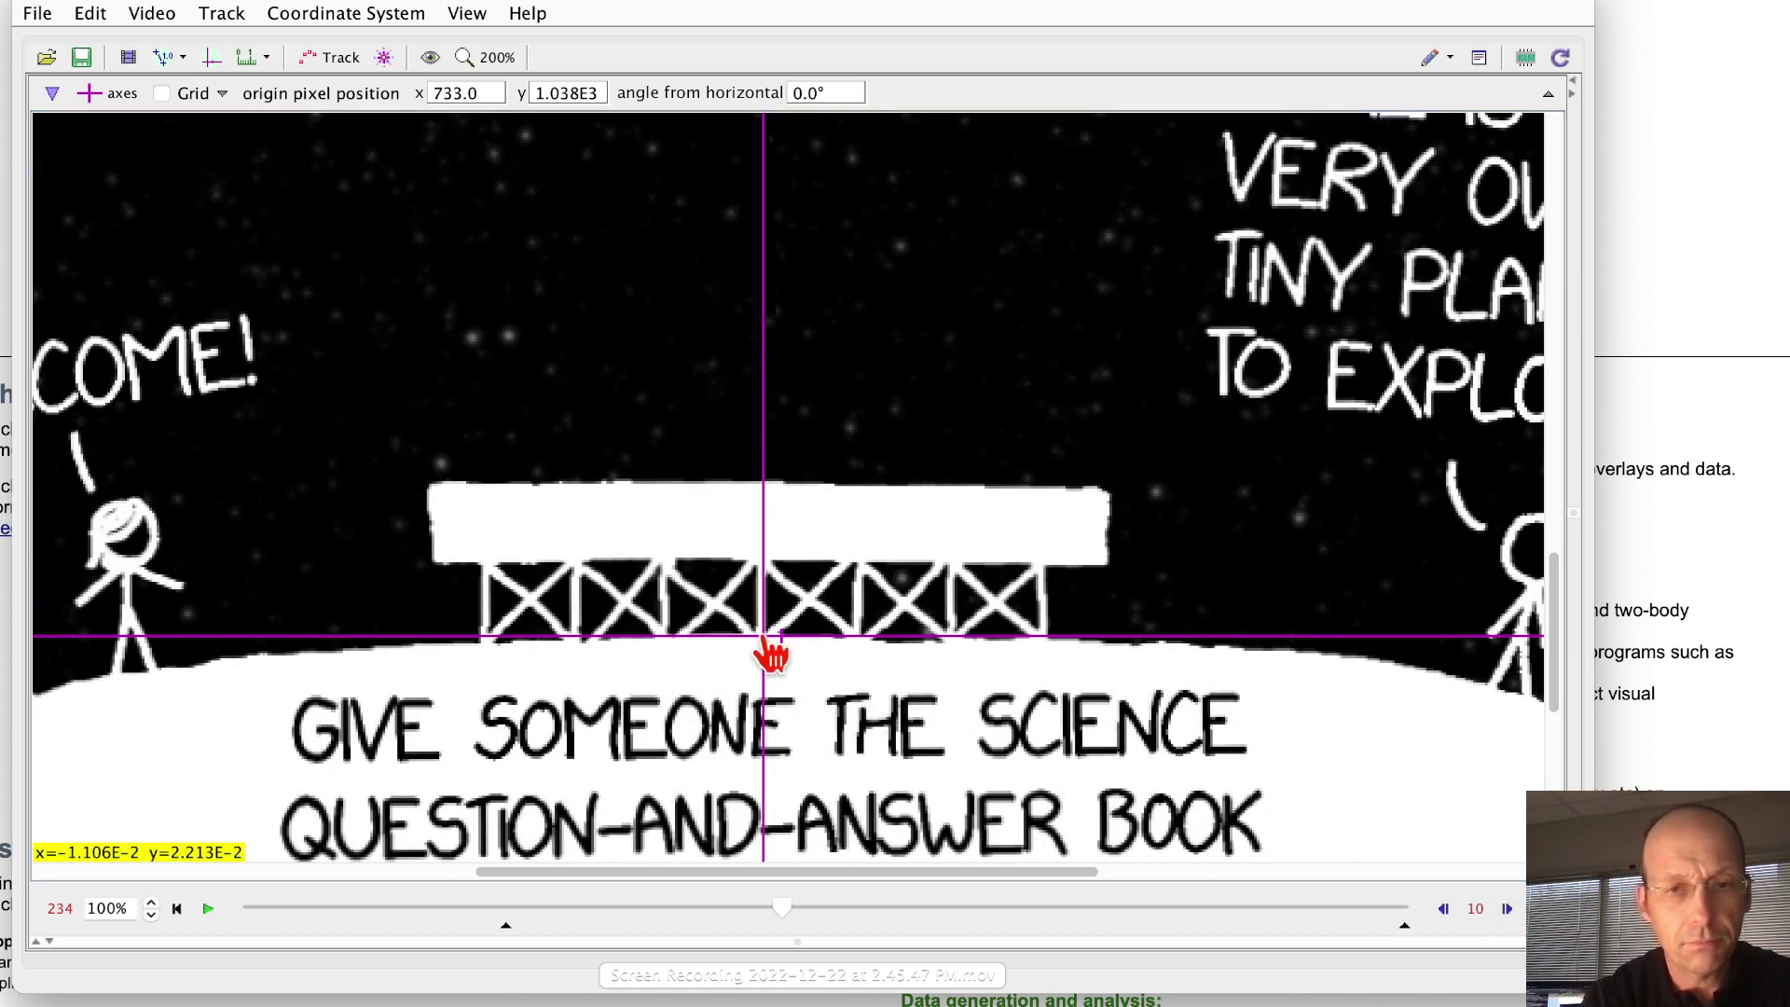
{"action": "left_click_drag", "start_coordinate": [771, 653], "coordinate": [760, 653]}
{"action": "left_click", "coordinate": [1506, 909]}
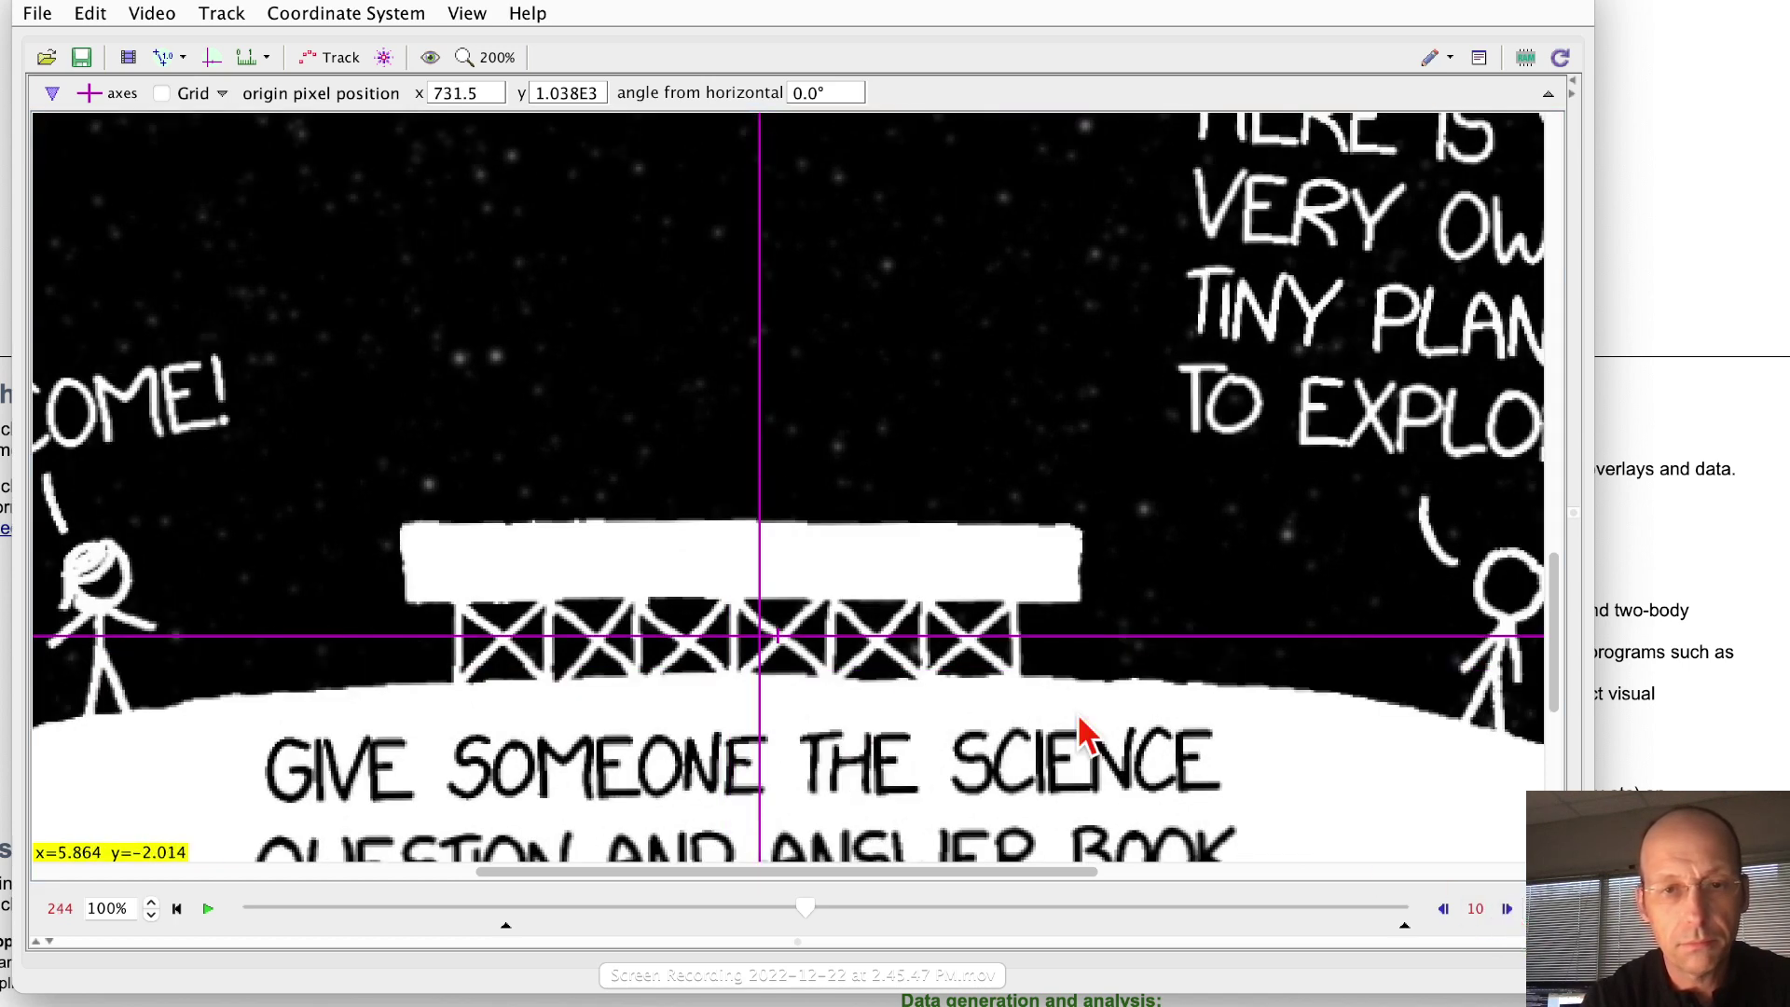
{"action": "left_click_drag", "start_coordinate": [772, 650], "coordinate": [747, 692]}
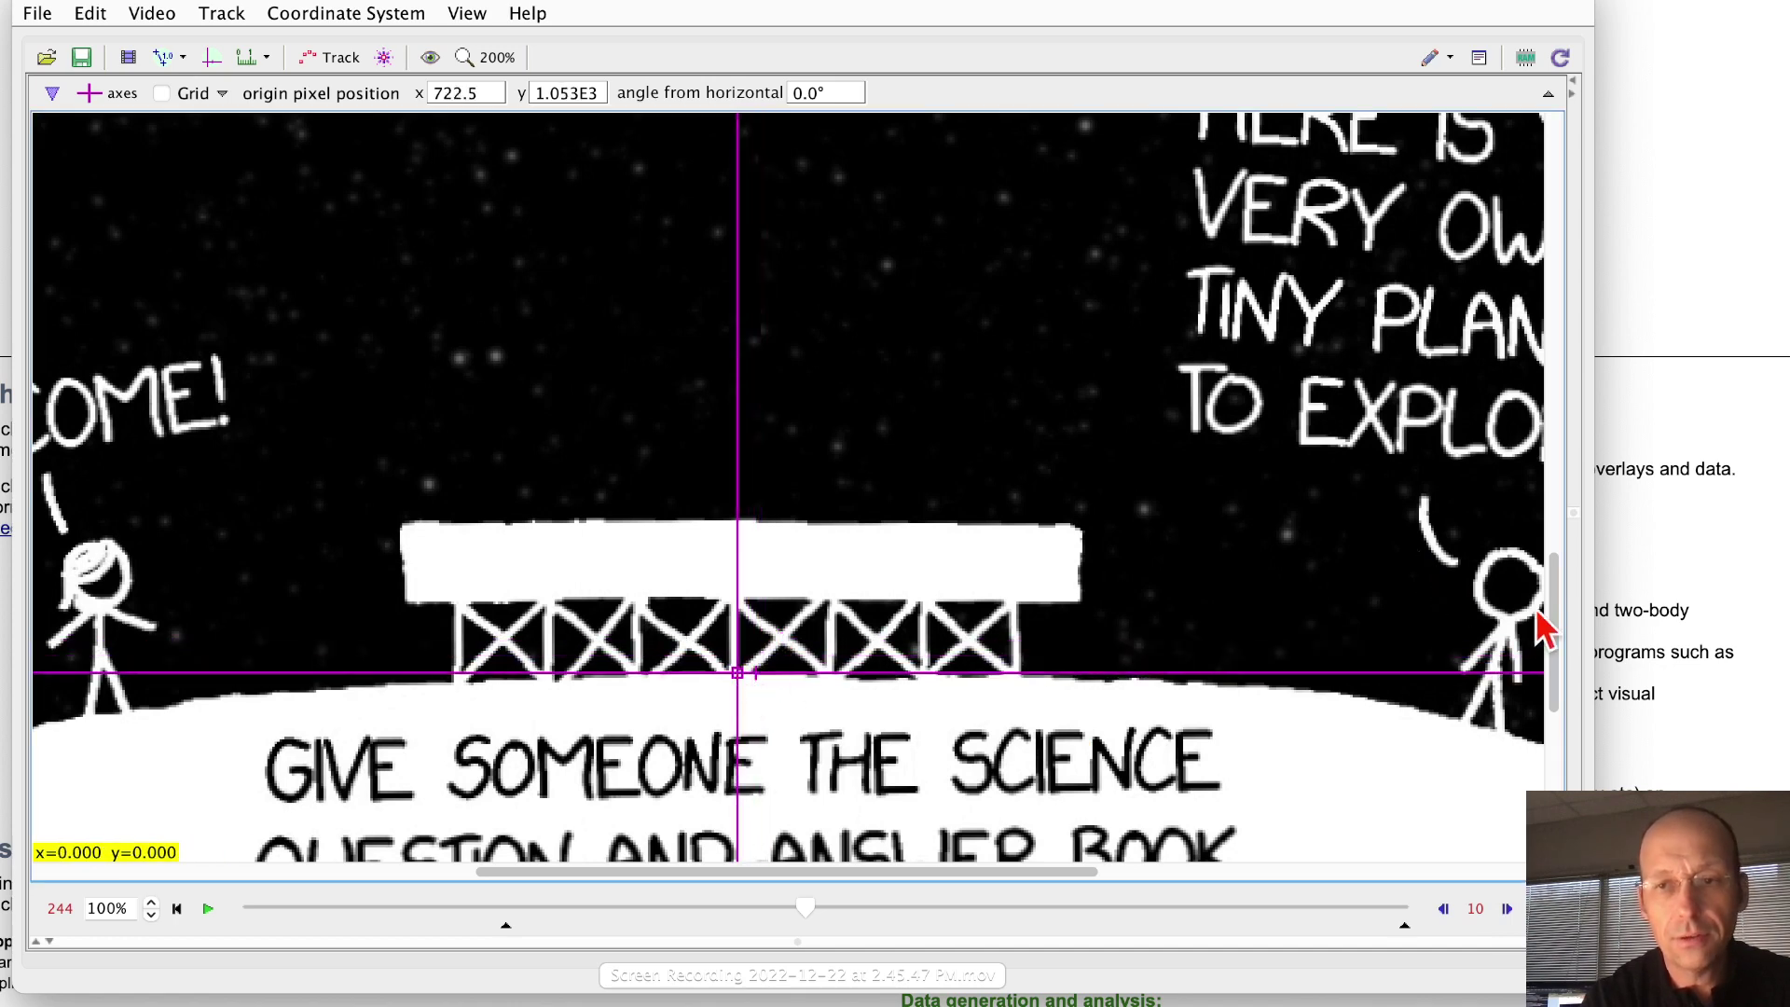
{"action": "mouse_move", "coordinate": [1554, 627]}
{"action": "left_mouse_down"}
{"action": "mouse_move", "coordinate": [1554, 560]}
{"action": "mouse_move", "coordinate": [1541, 662]}
{"action": "mouse_move", "coordinate": [1546, 619]}
{"action": "left_mouse_up"}
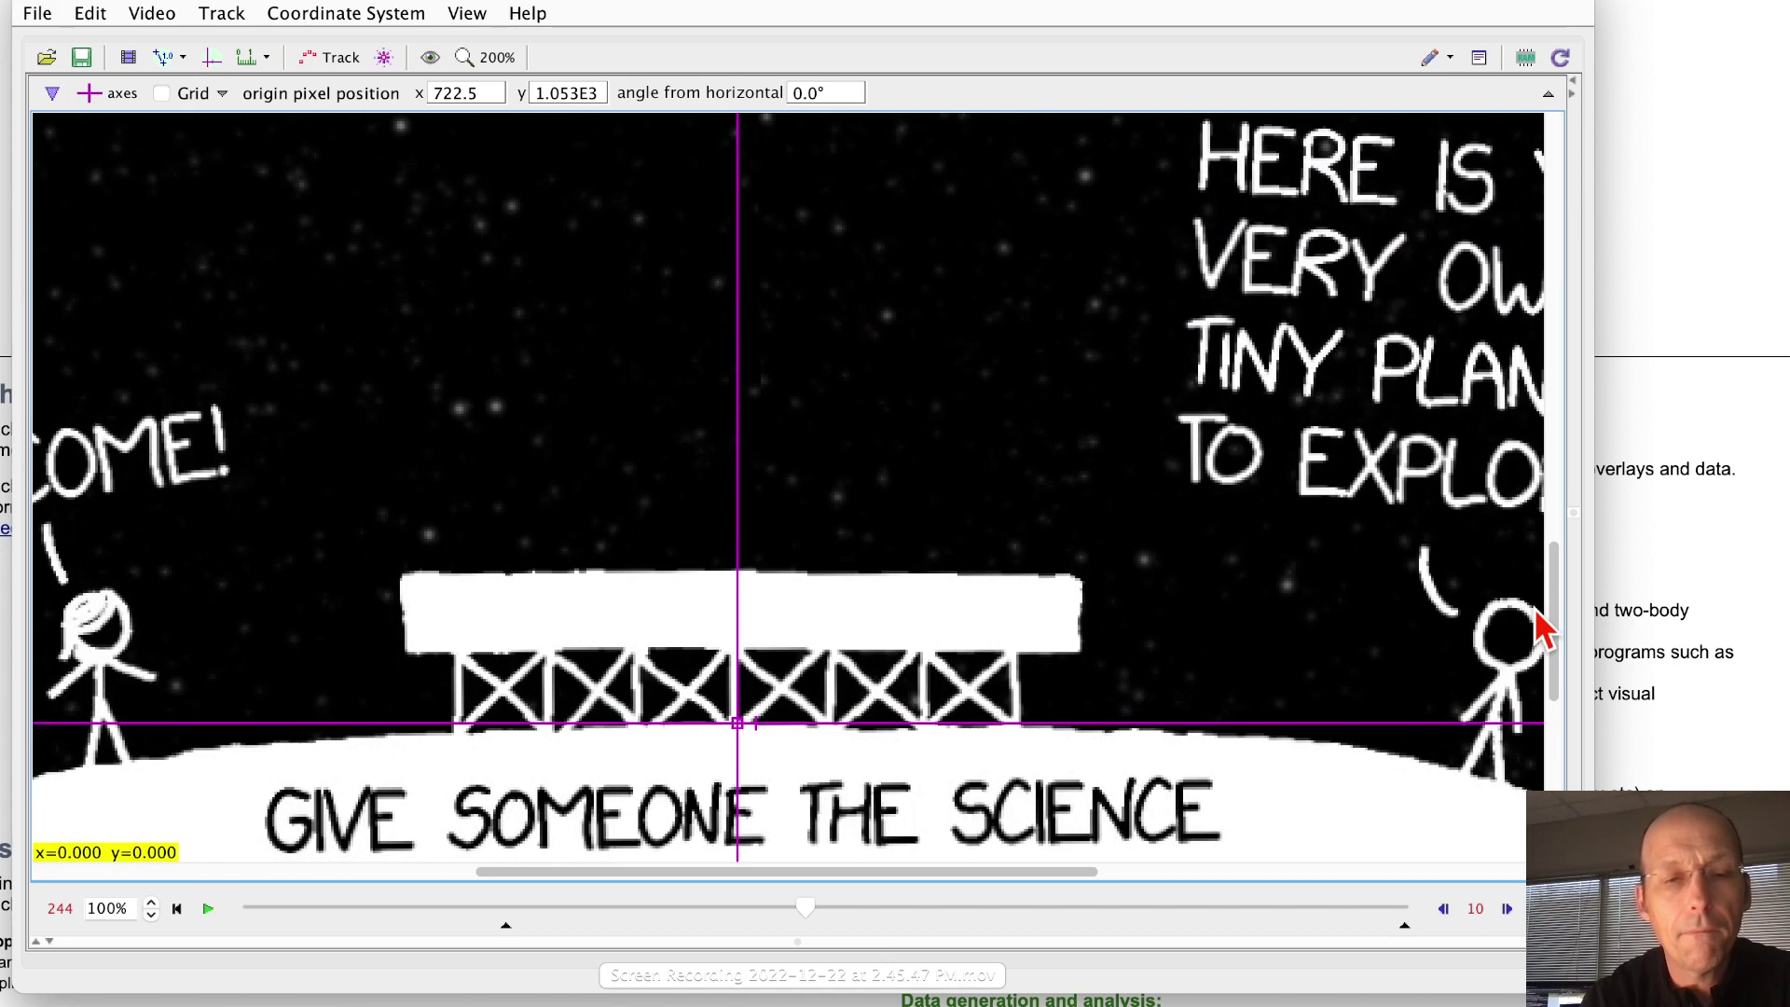
{"action": "left_click_drag", "start_coordinate": [1542, 629], "coordinate": [1539, 686]}
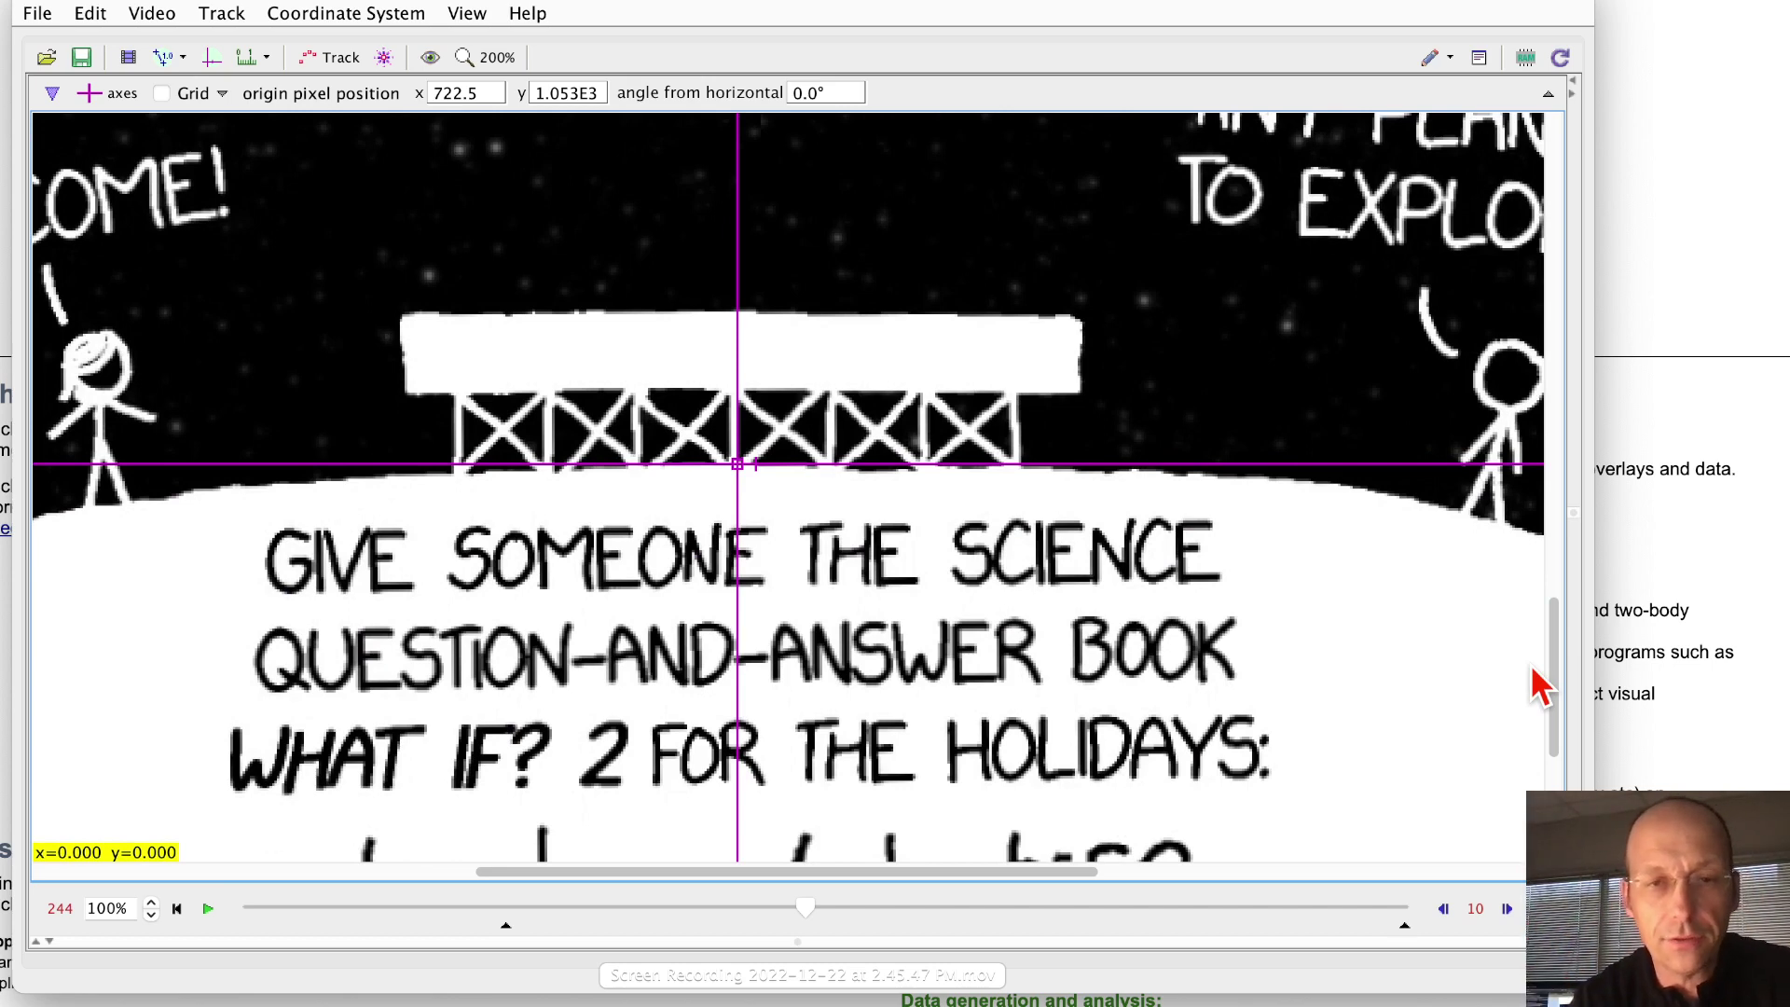
Add point-mass track mass A (1.000 kg) and rewind the video to frame 114
{"action": "left_click", "coordinate": [336, 59]}
{"action": "left_click", "coordinate": [317, 119]}
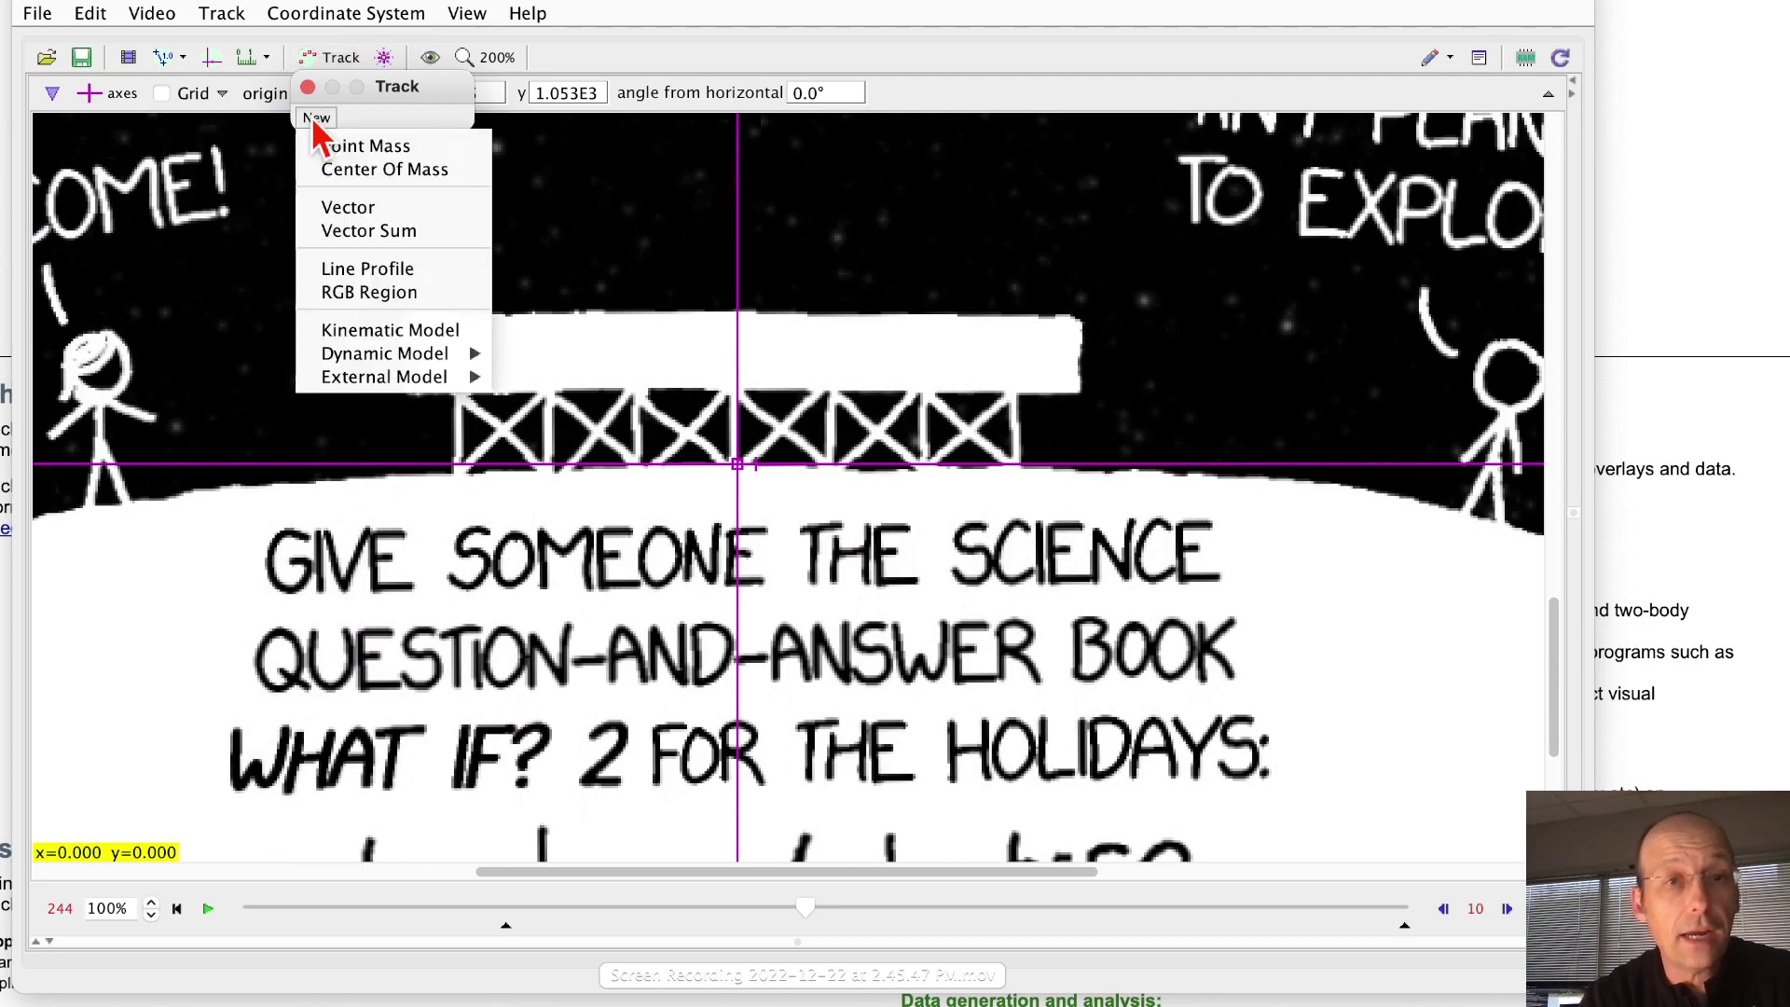
{"action": "left_click", "coordinate": [354, 147]}
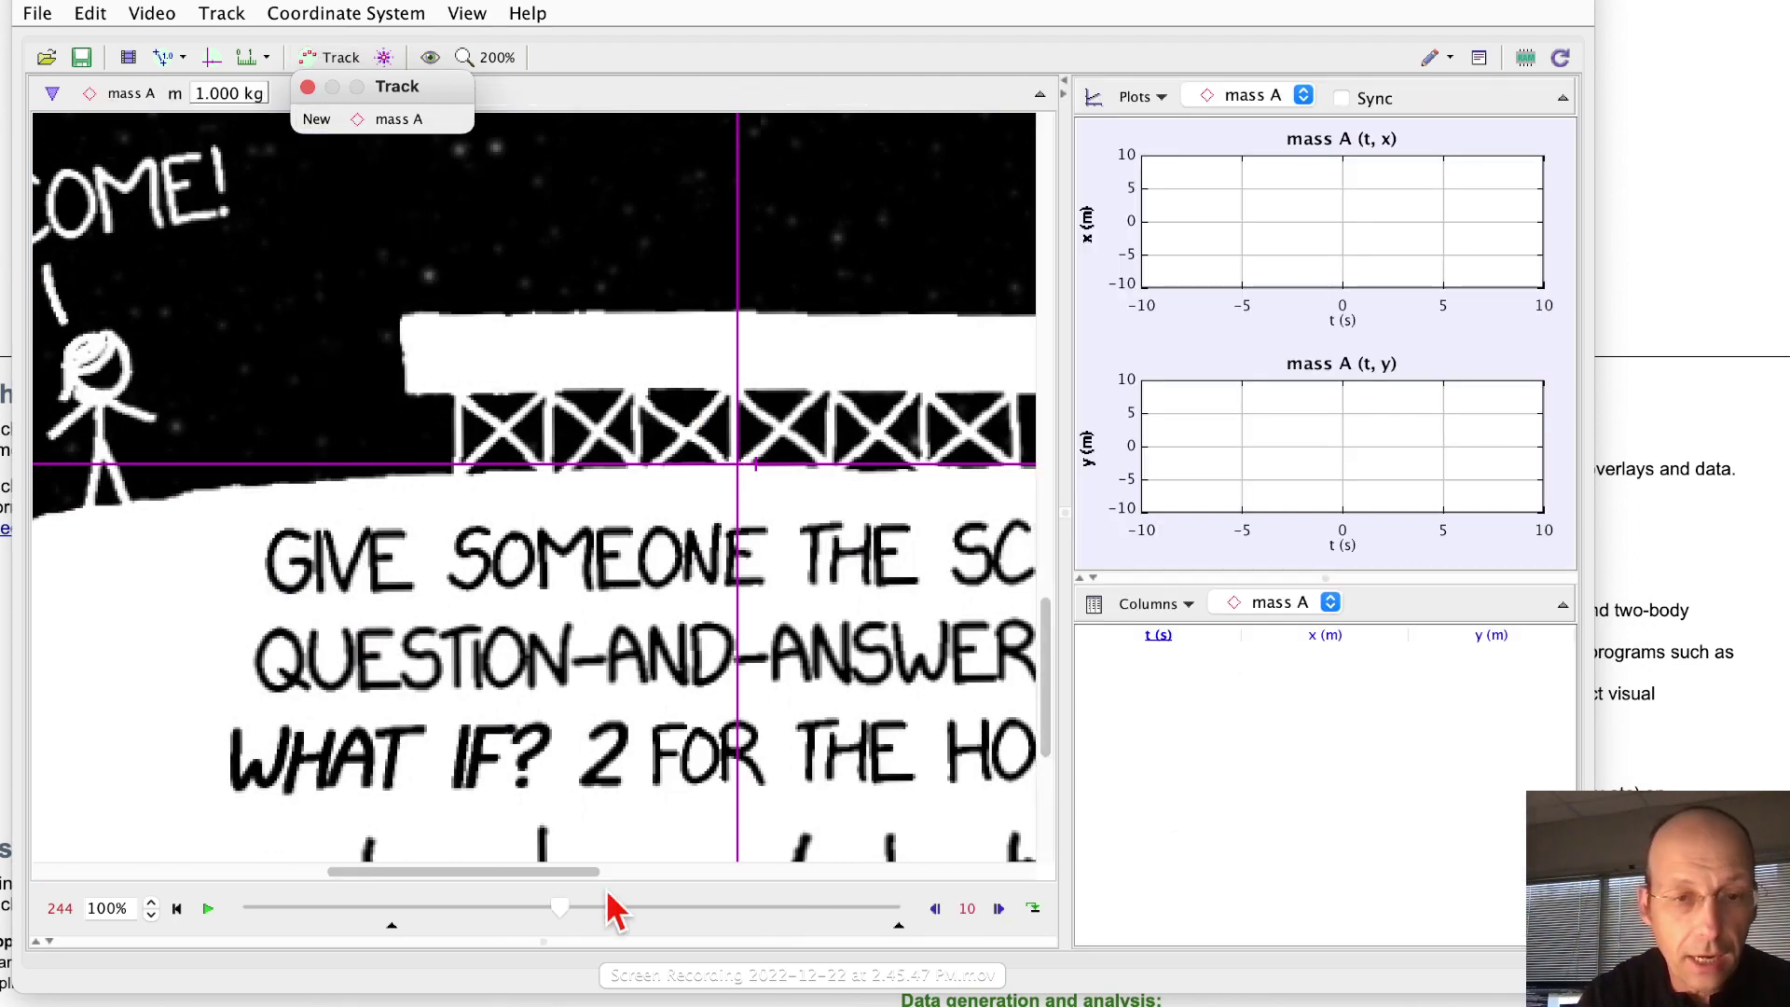
{"action": "left_click", "coordinate": [560, 904]}
{"action": "left_click_drag", "start_coordinate": [560, 905], "coordinate": [397, 912]}
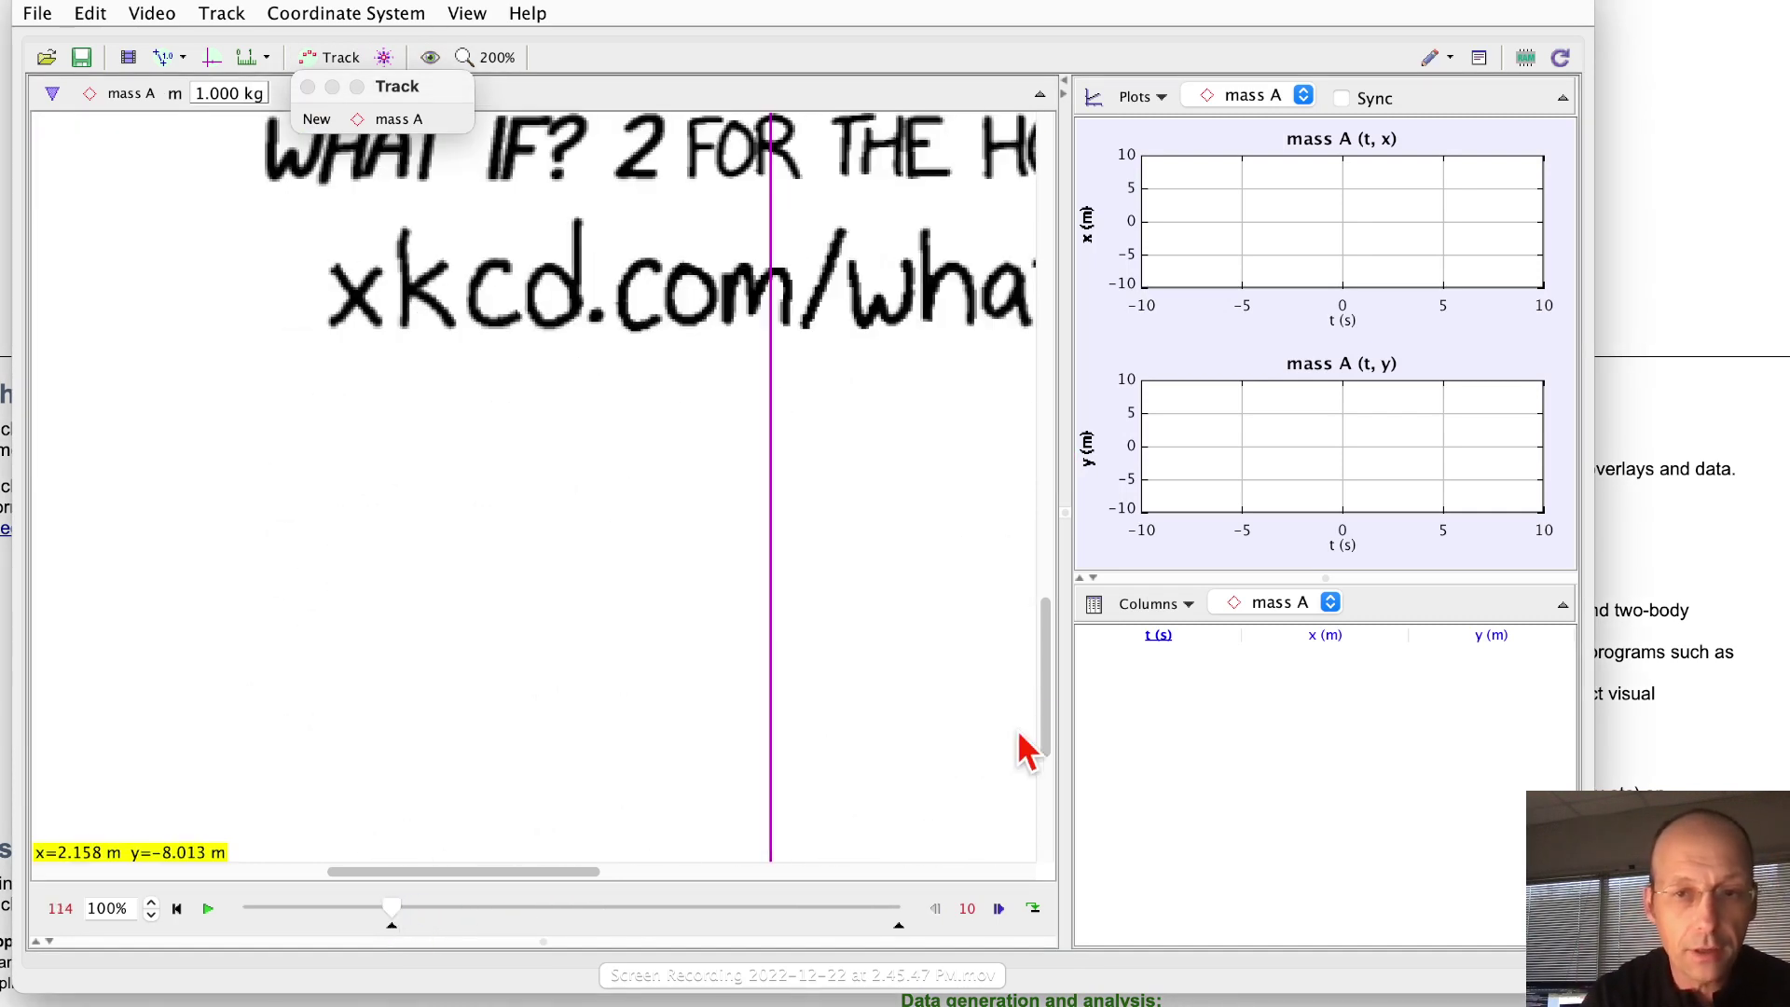
{"action": "left_click_drag", "start_coordinate": [1045, 731], "coordinate": [1050, 550]}
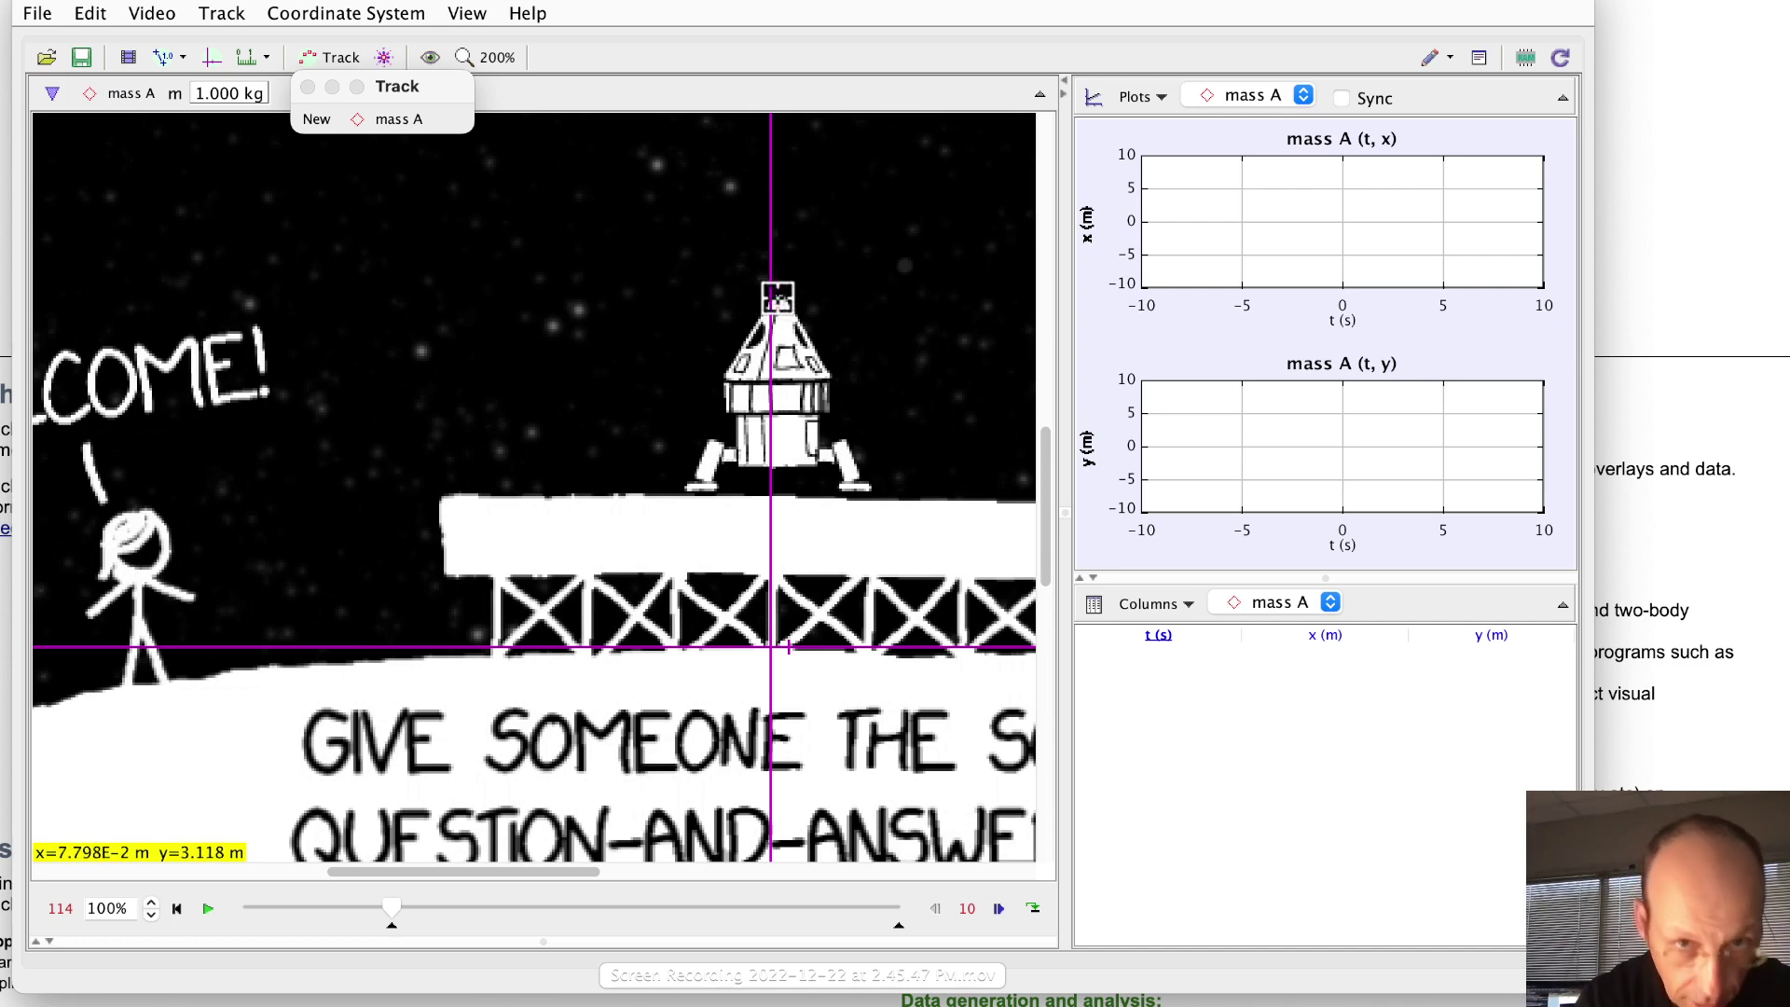
Mark the lander's top in eight frames up to t=1.167 s, y rising from 3.118 to 8.564 m
{"action": "left_click", "coordinate": [780, 296], "text": "shift"}
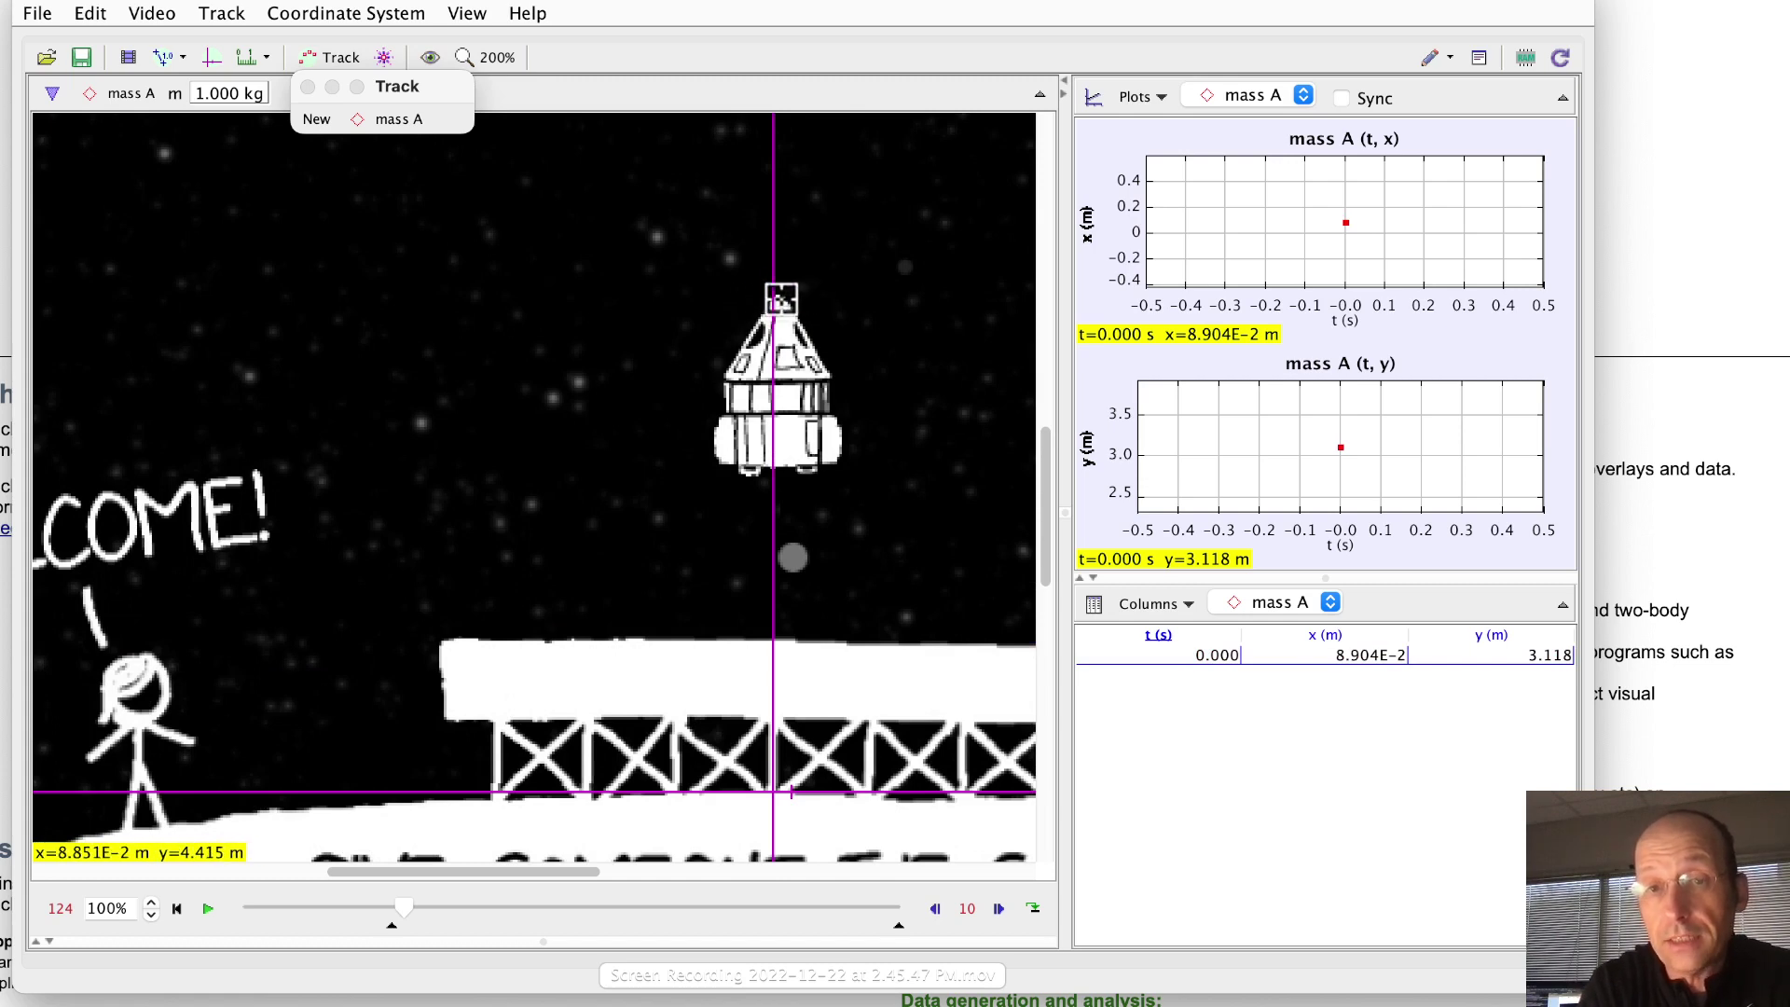
{"action": "left_click", "coordinate": [772, 792], "text": "shift"}
{"action": "left_click", "coordinate": [782, 299], "text": "shift"}
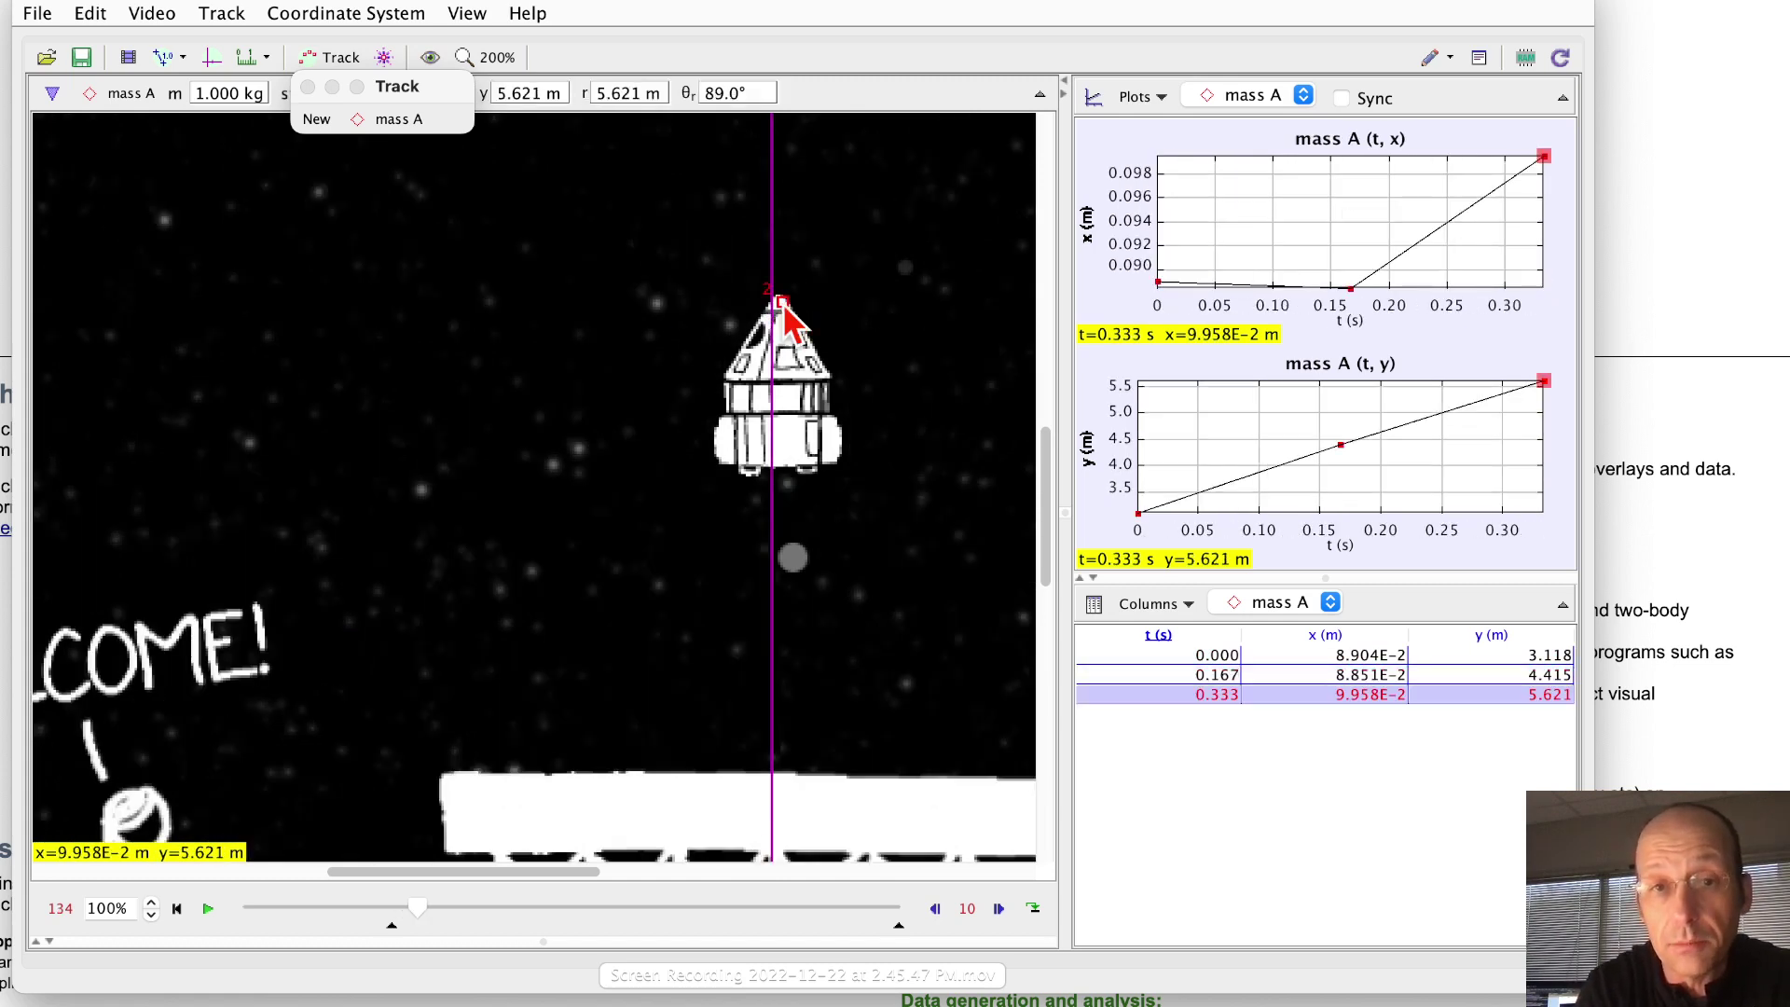
{"action": "left_click", "coordinate": [781, 298], "text": "shift"}
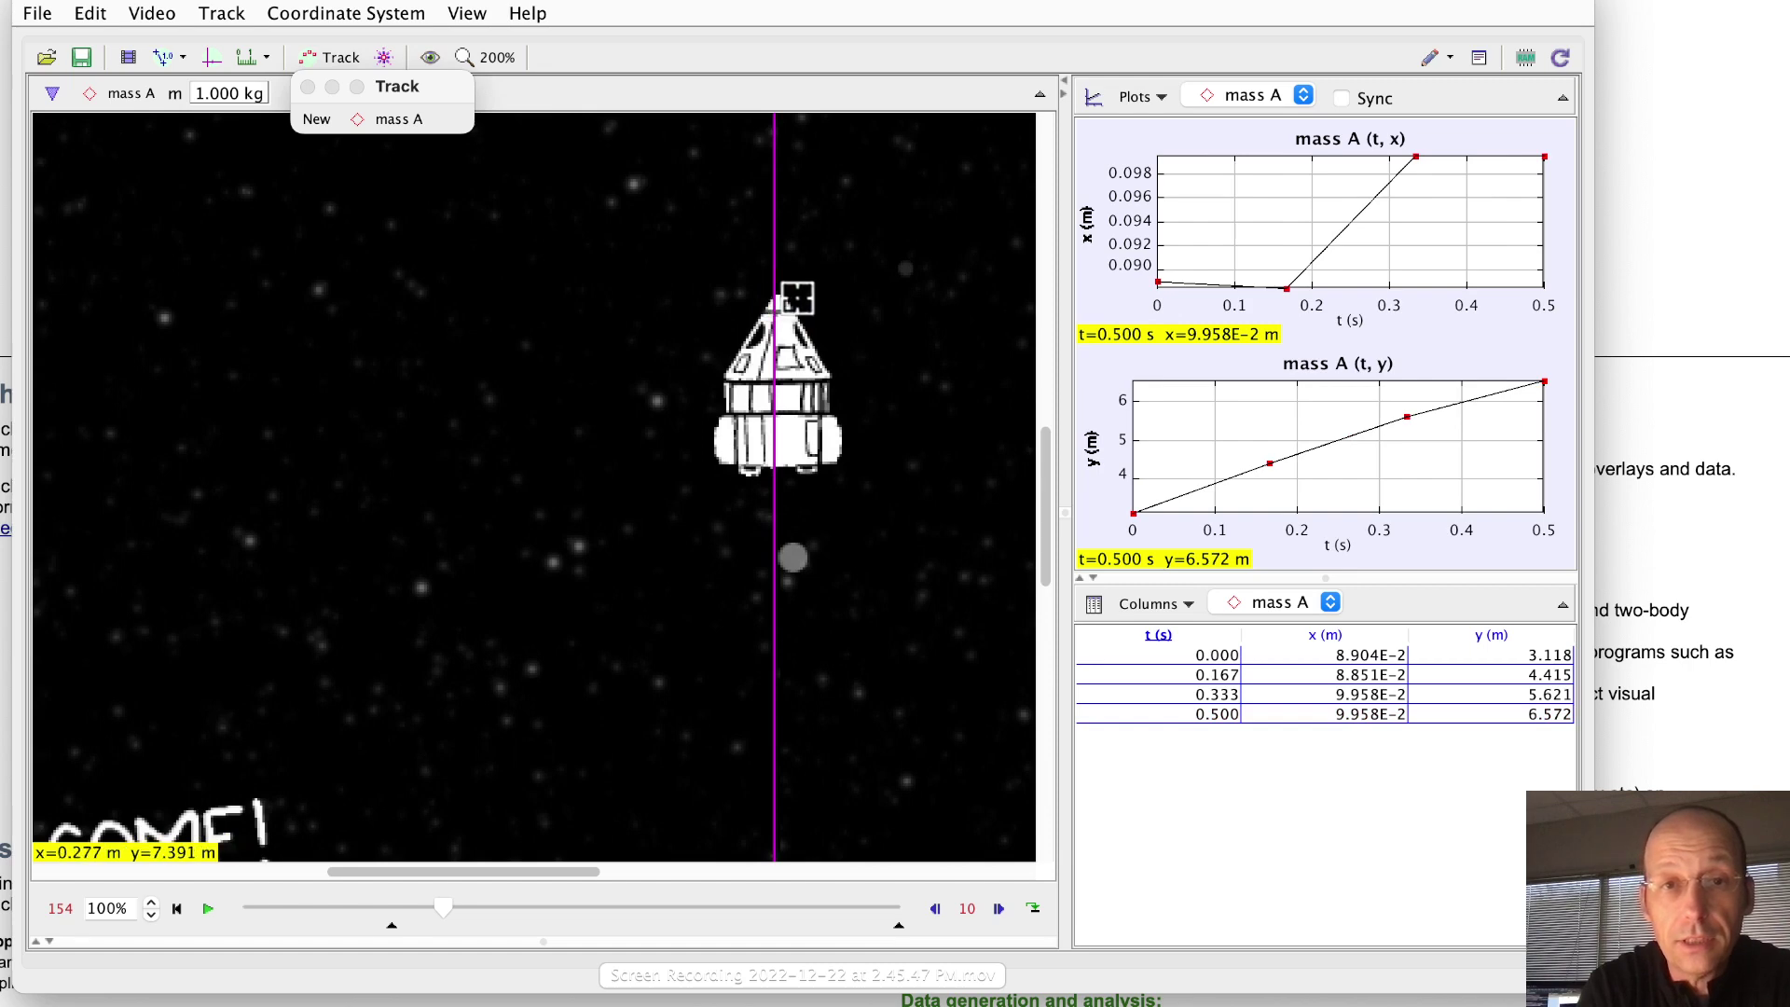
{"action": "left_click", "coordinate": [781, 299], "text": "shift"}
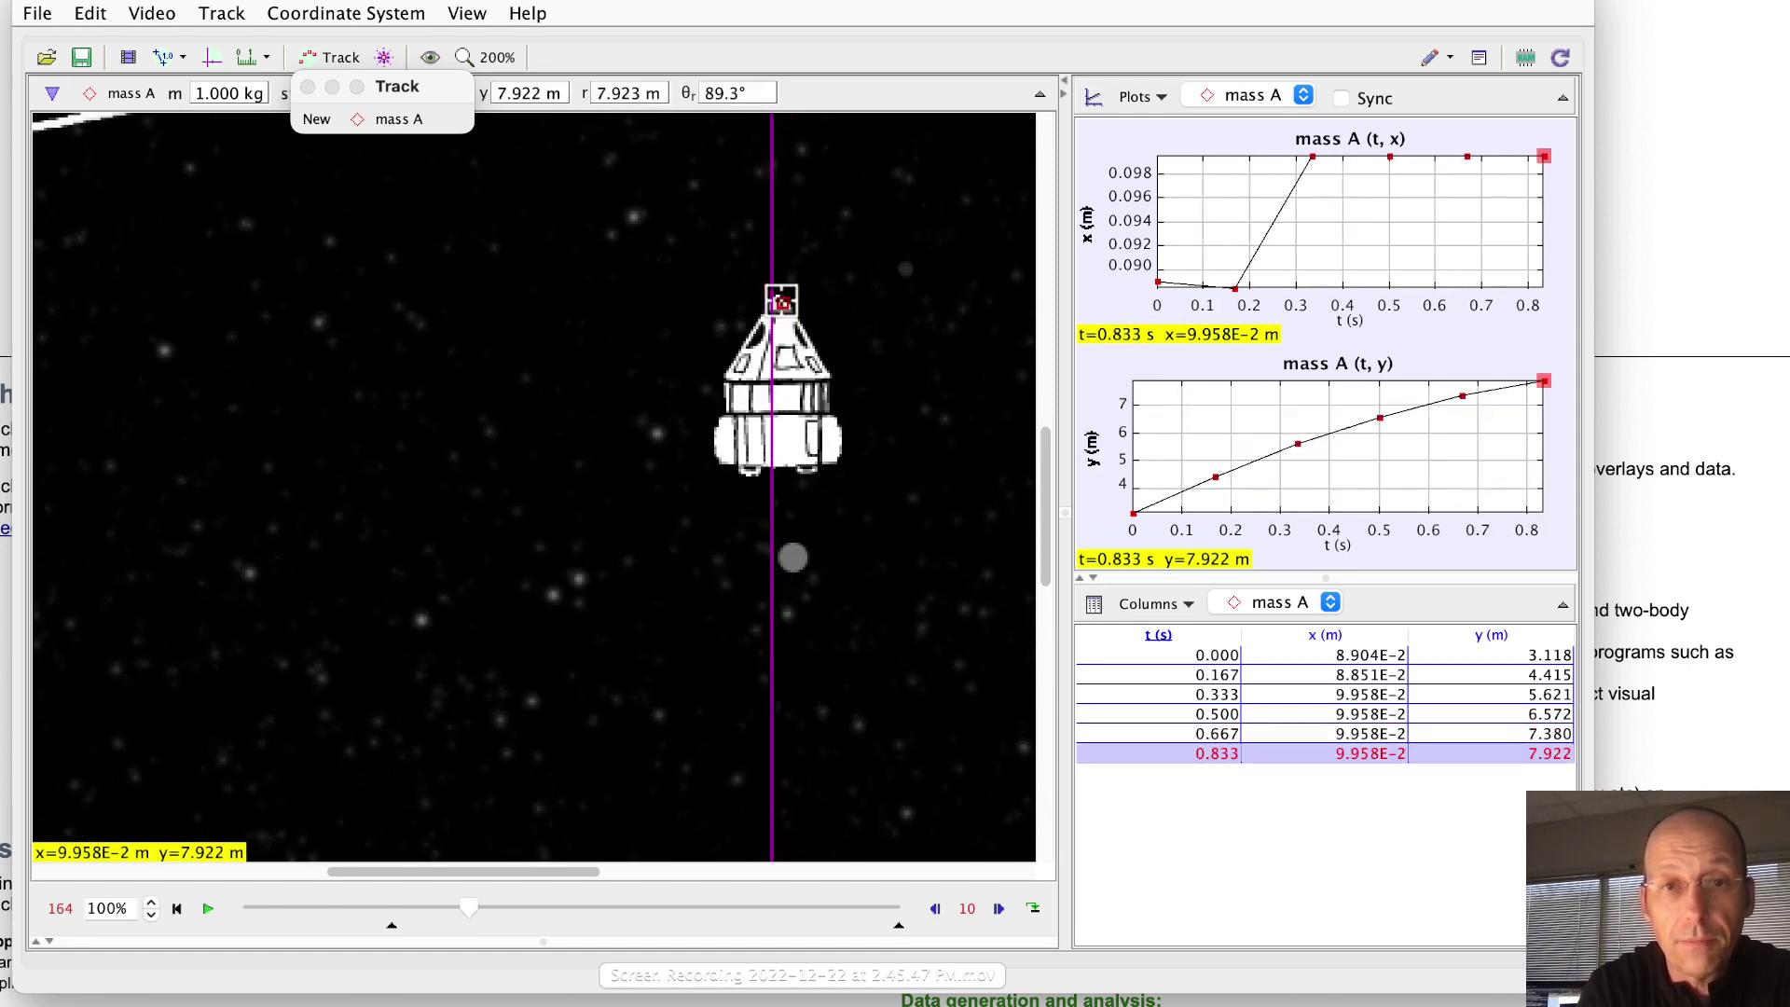
{"action": "left_click", "coordinate": [780, 299], "text": "shift"}
{"action": "left_click", "coordinate": [784, 299], "text": "shift"}
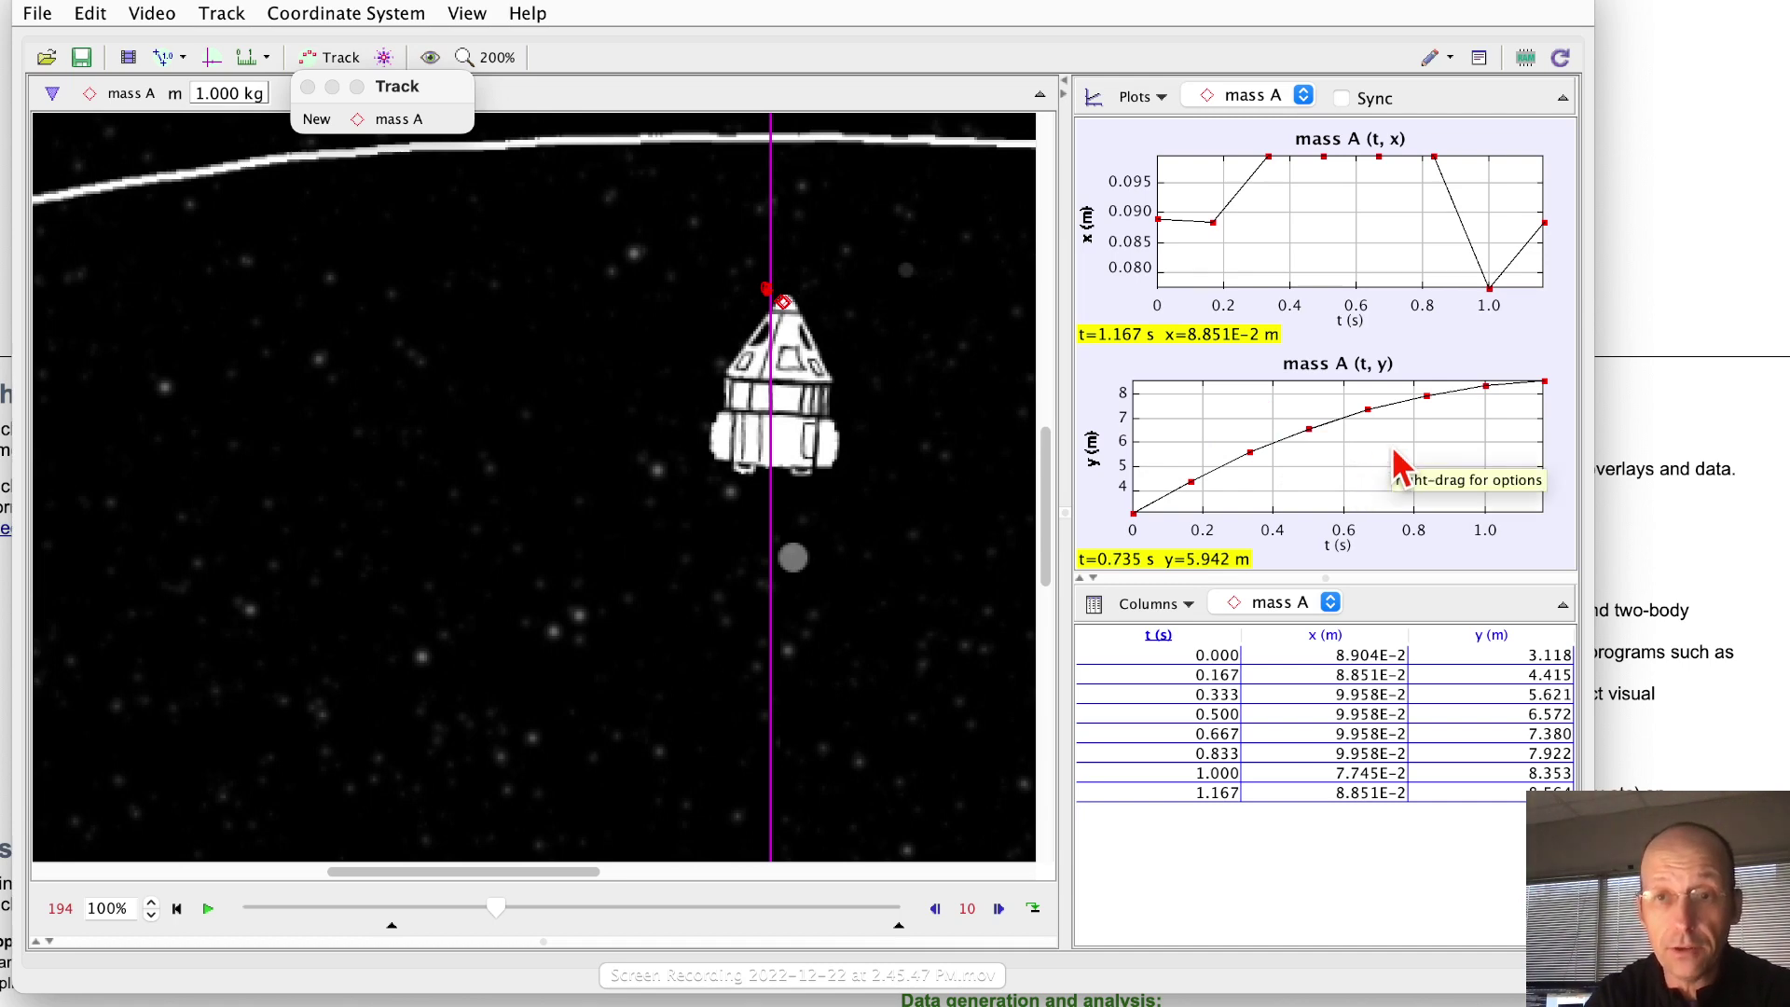
{"action": "right_click", "coordinate": [1396, 457]}
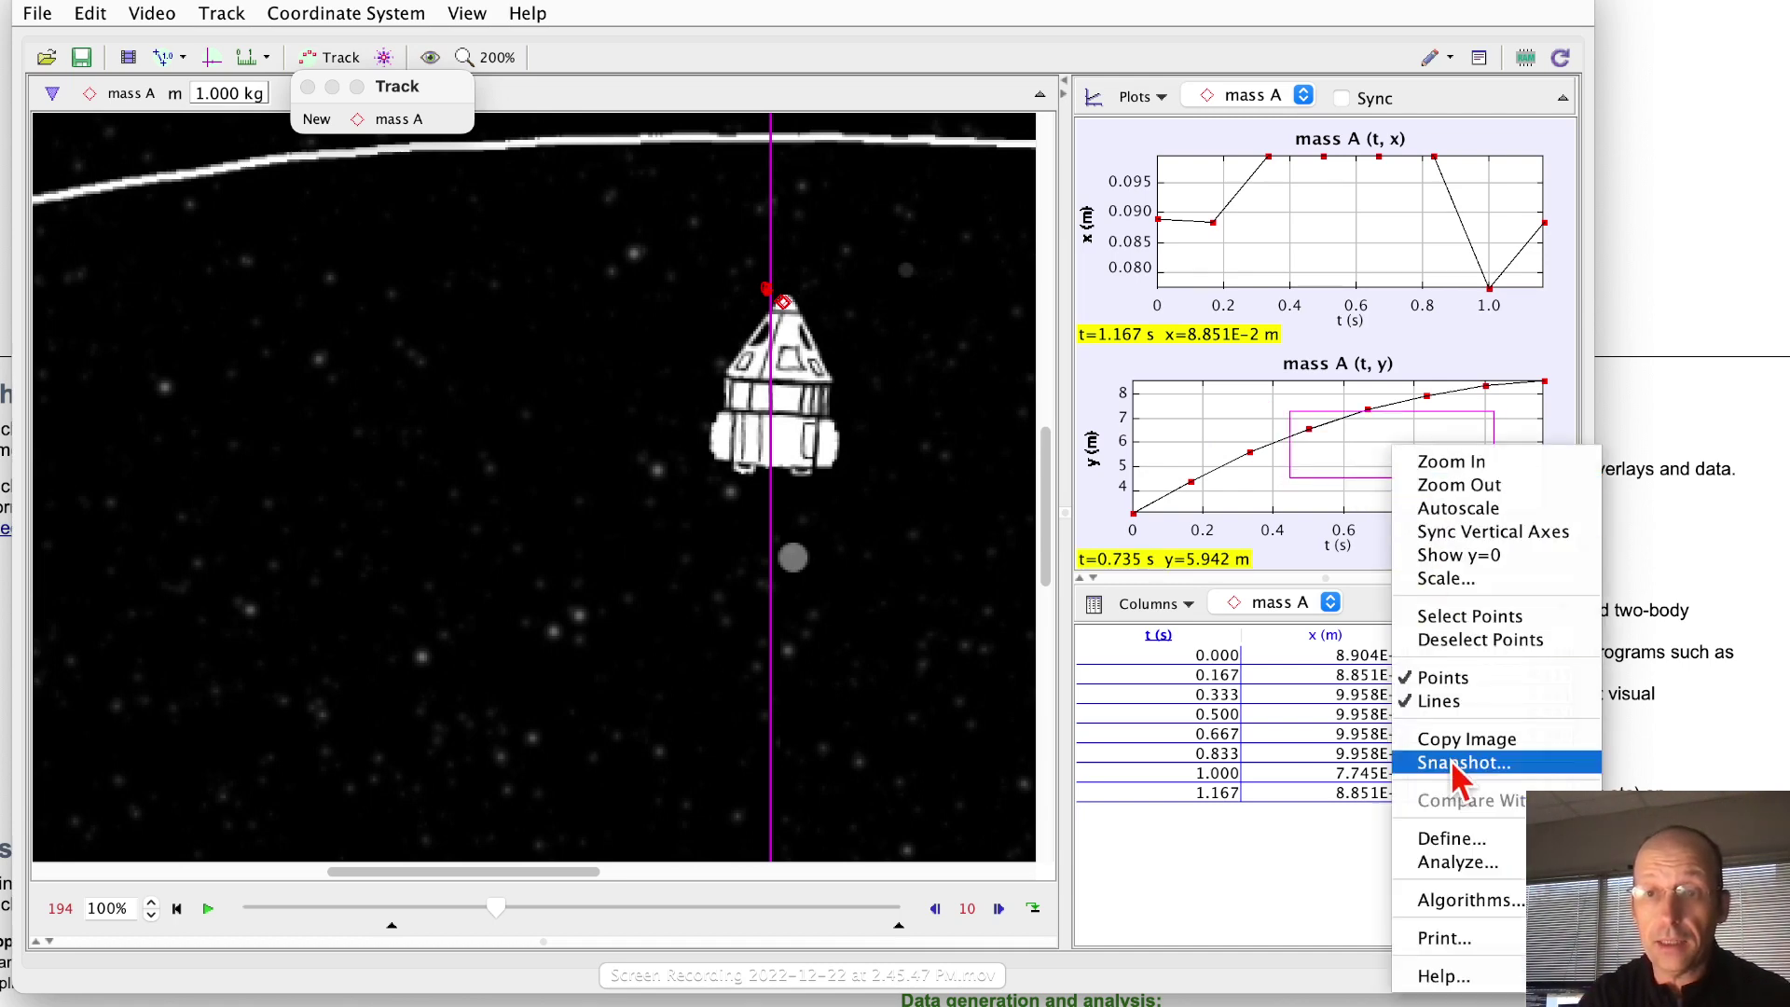
Send mass A's height data to Data Tool and fit a parabola: A=−3.40, B=8.64, C=3.10
{"action": "left_click", "coordinate": [1435, 864]}
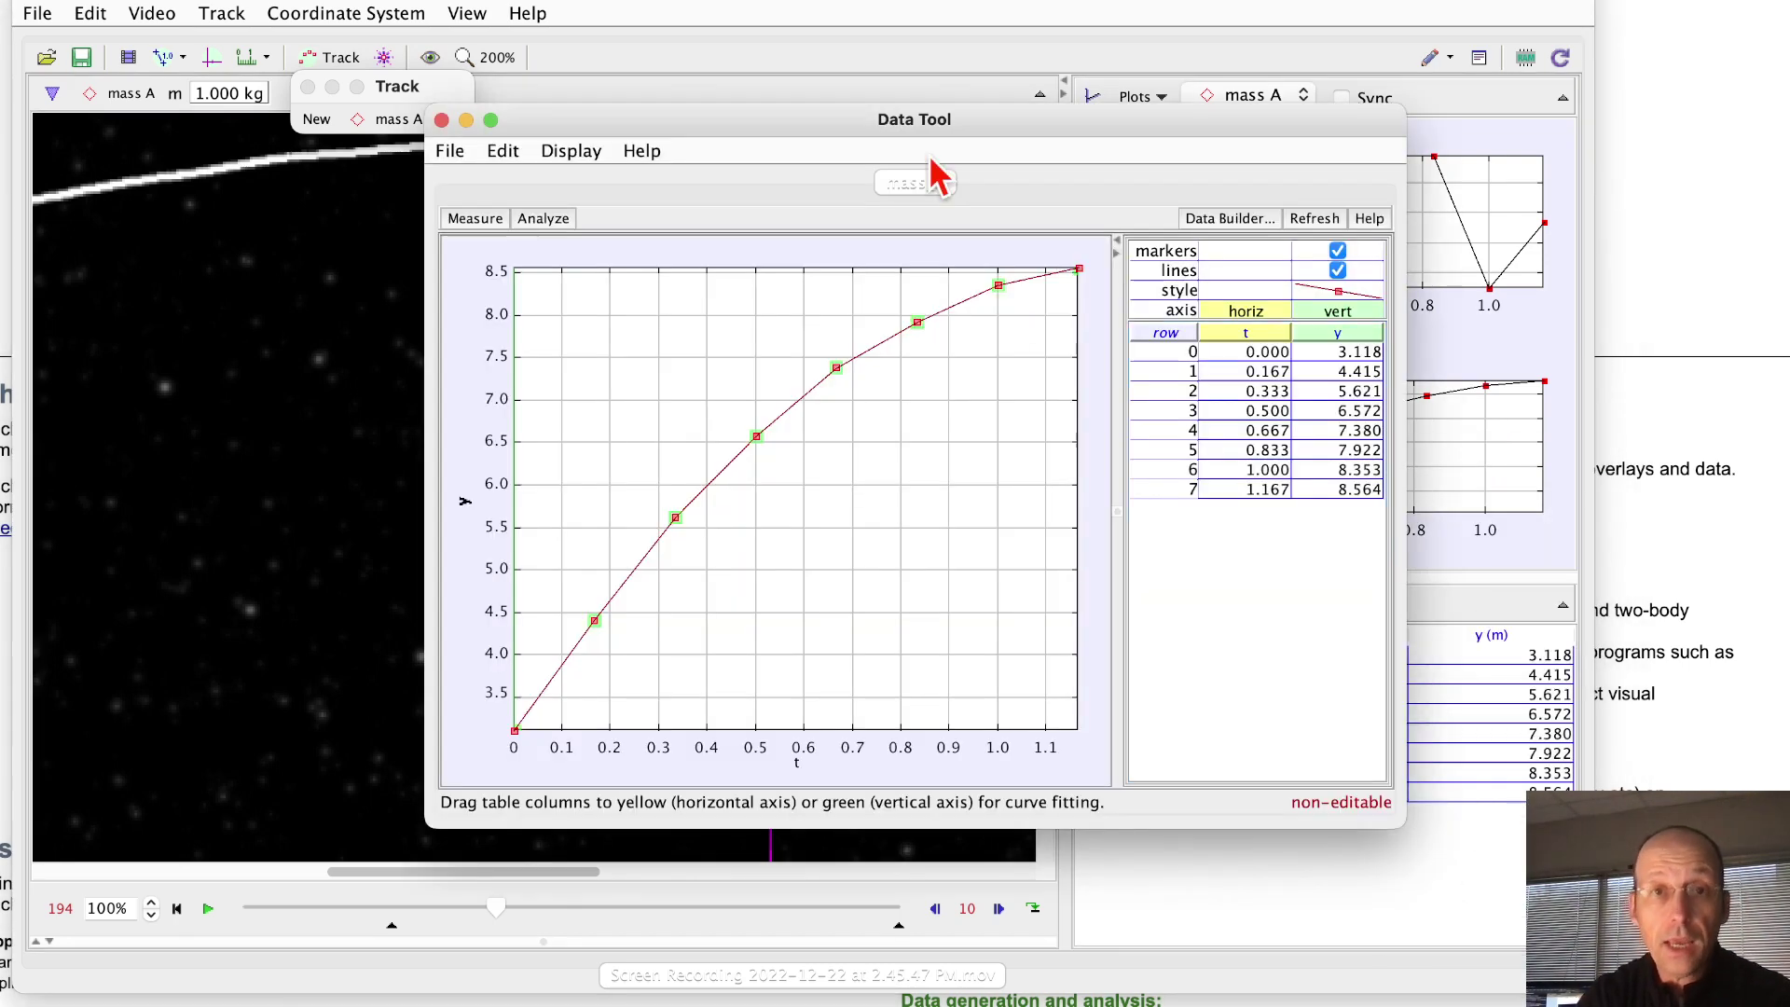
{"action": "left_click_drag", "start_coordinate": [813, 128], "coordinate": [610, 125]}
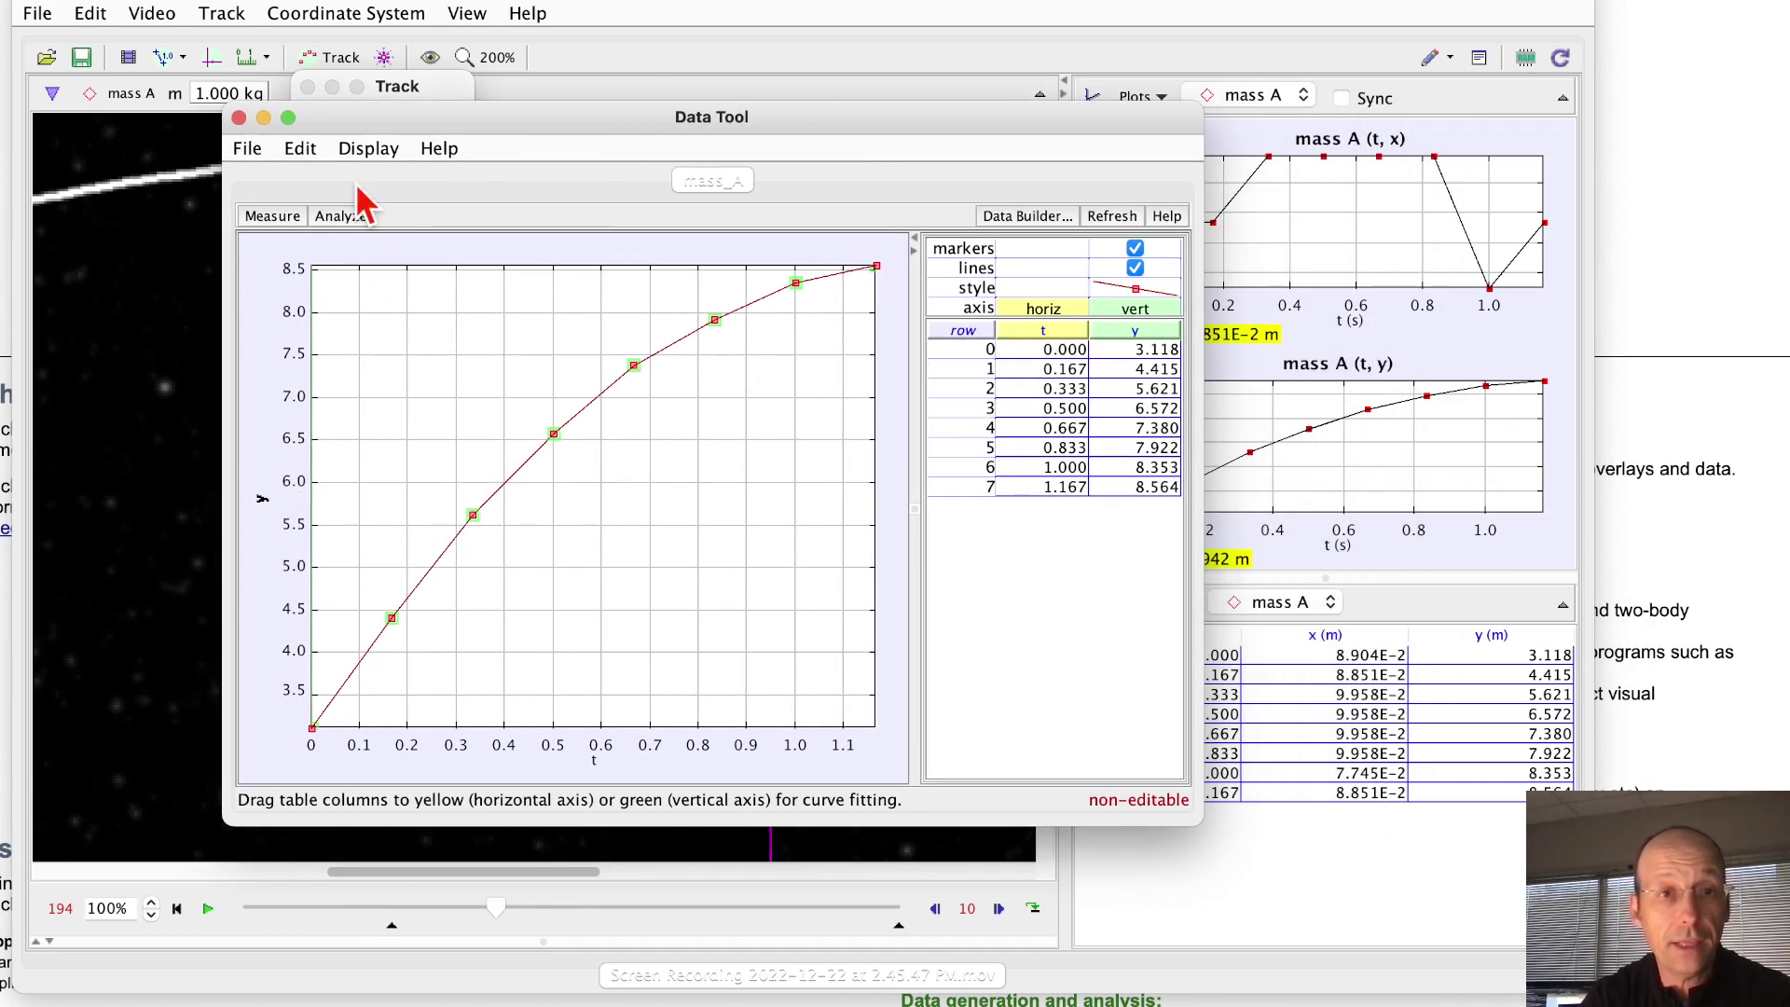
{"action": "left_click", "coordinate": [334, 218]}
{"action": "mouse_move", "coordinate": [363, 241]}
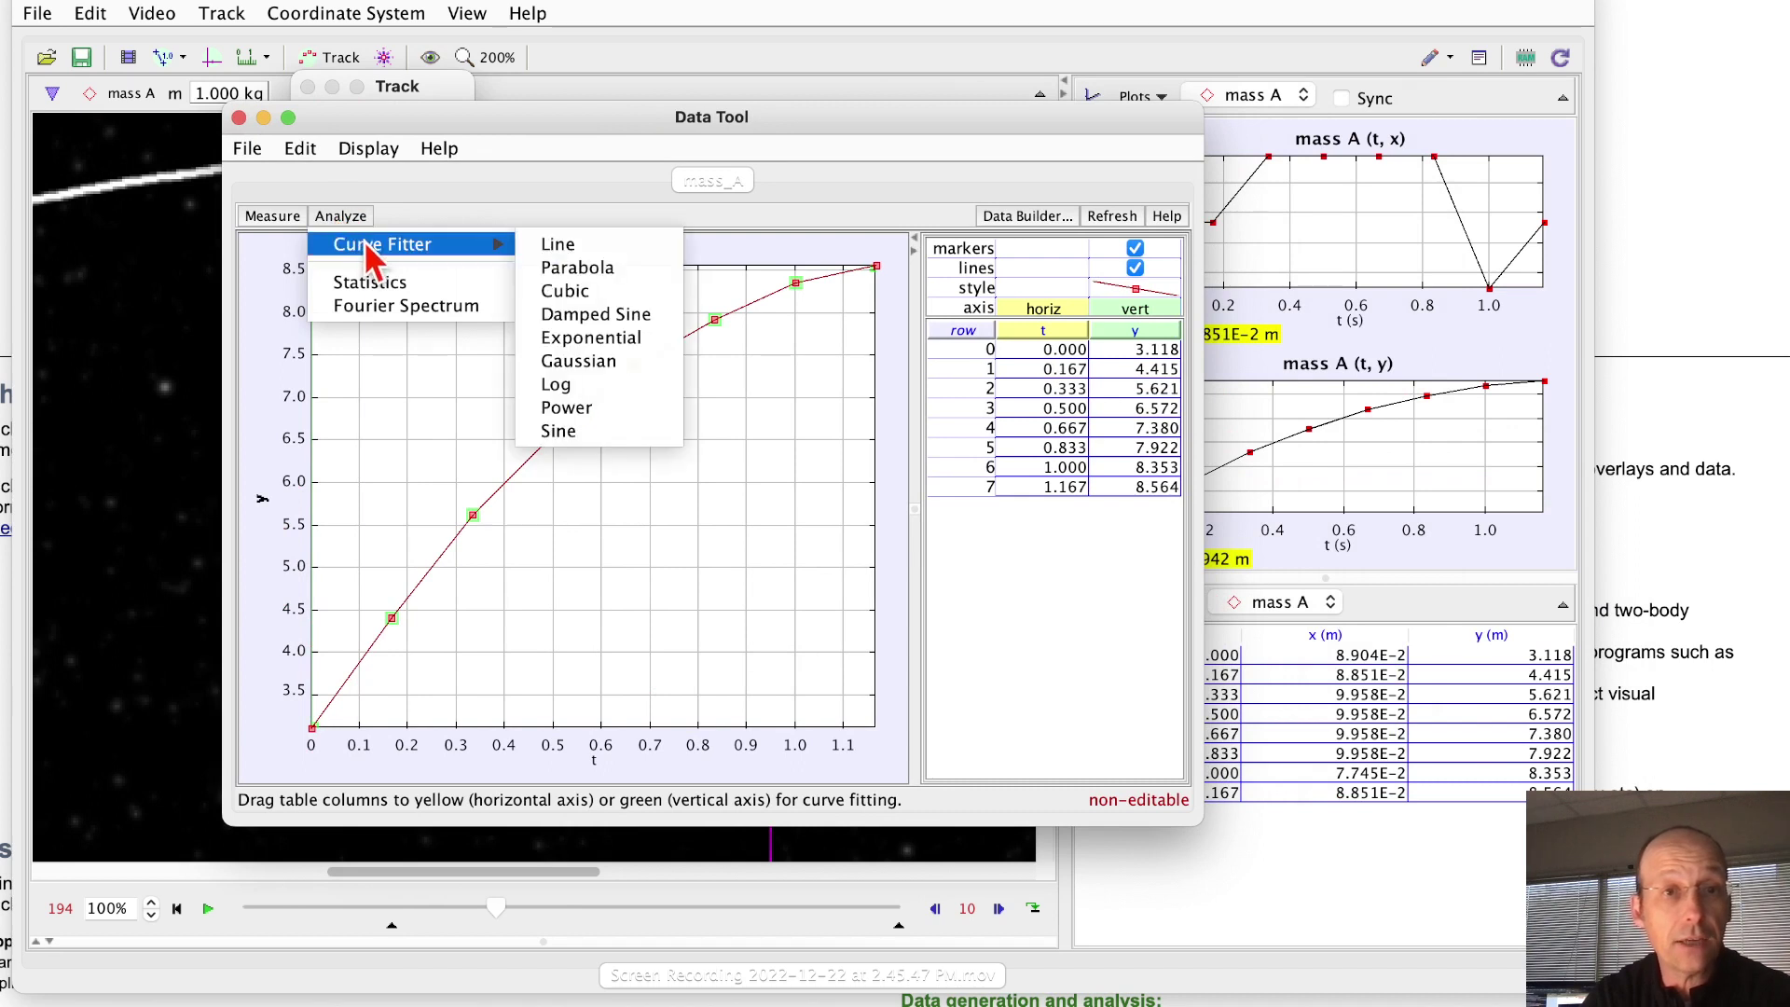
{"action": "left_click", "coordinate": [583, 272]}
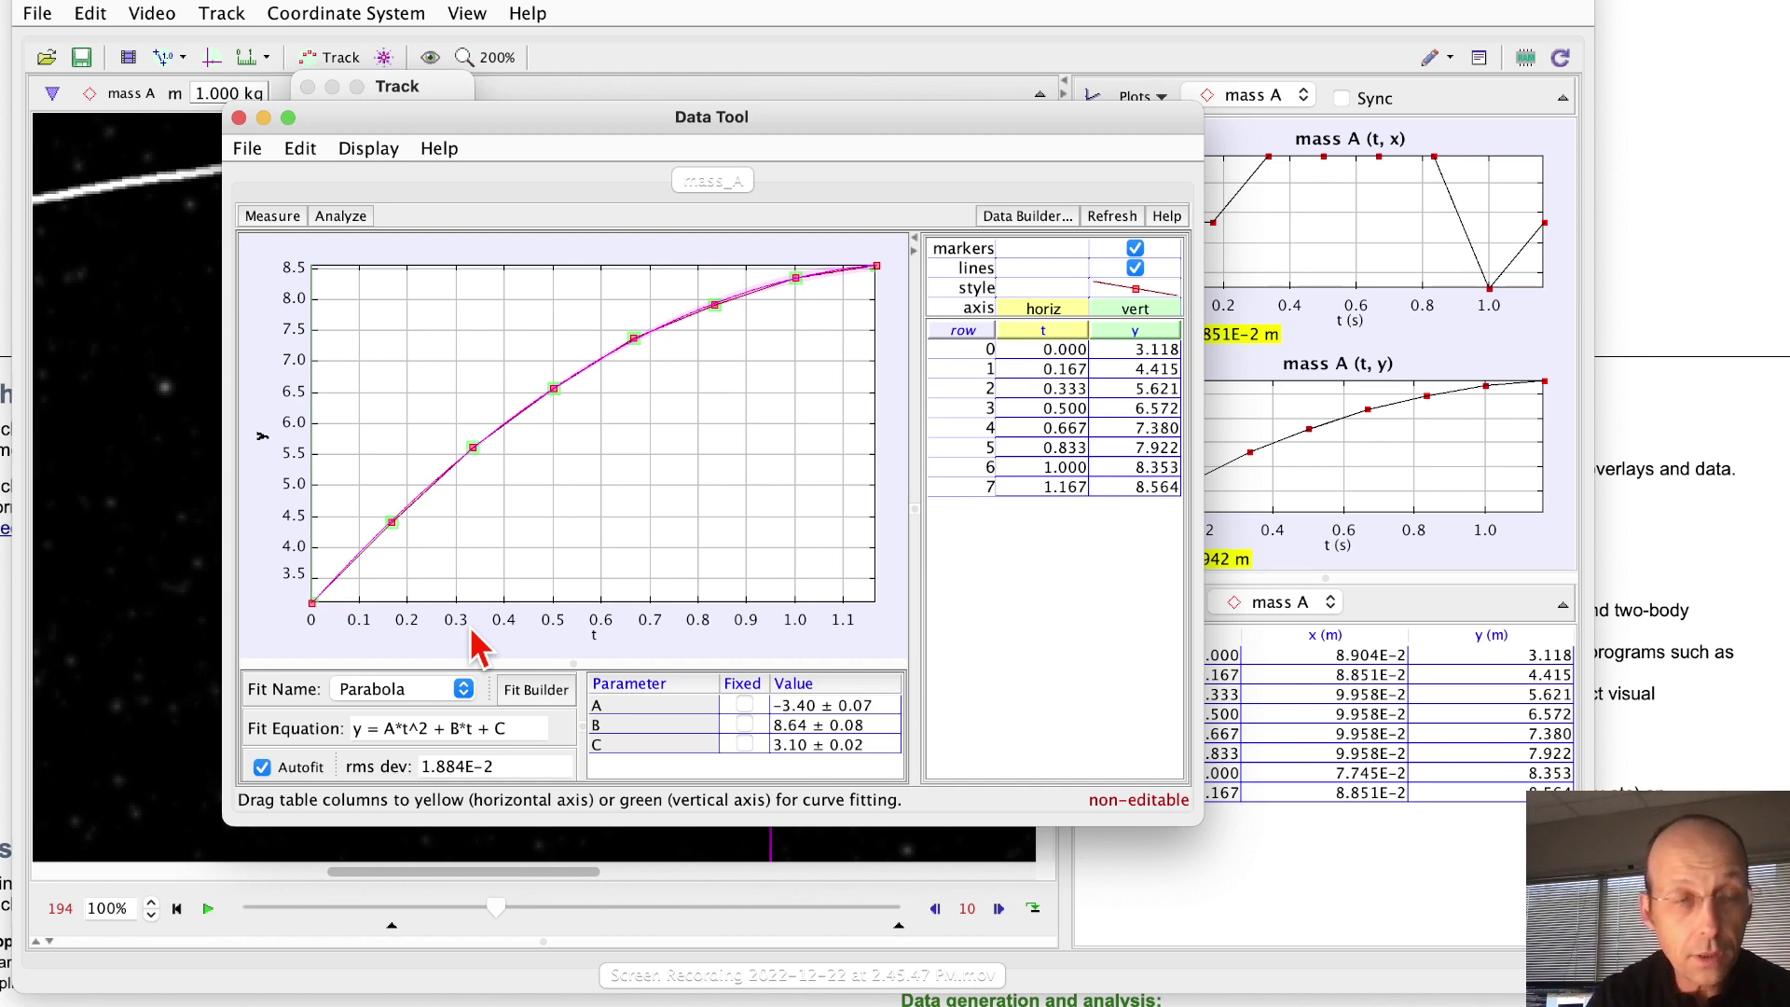
Close Data Tool and switch the second graph to mass A's vy versus time
{"action": "left_click", "coordinate": [239, 117]}
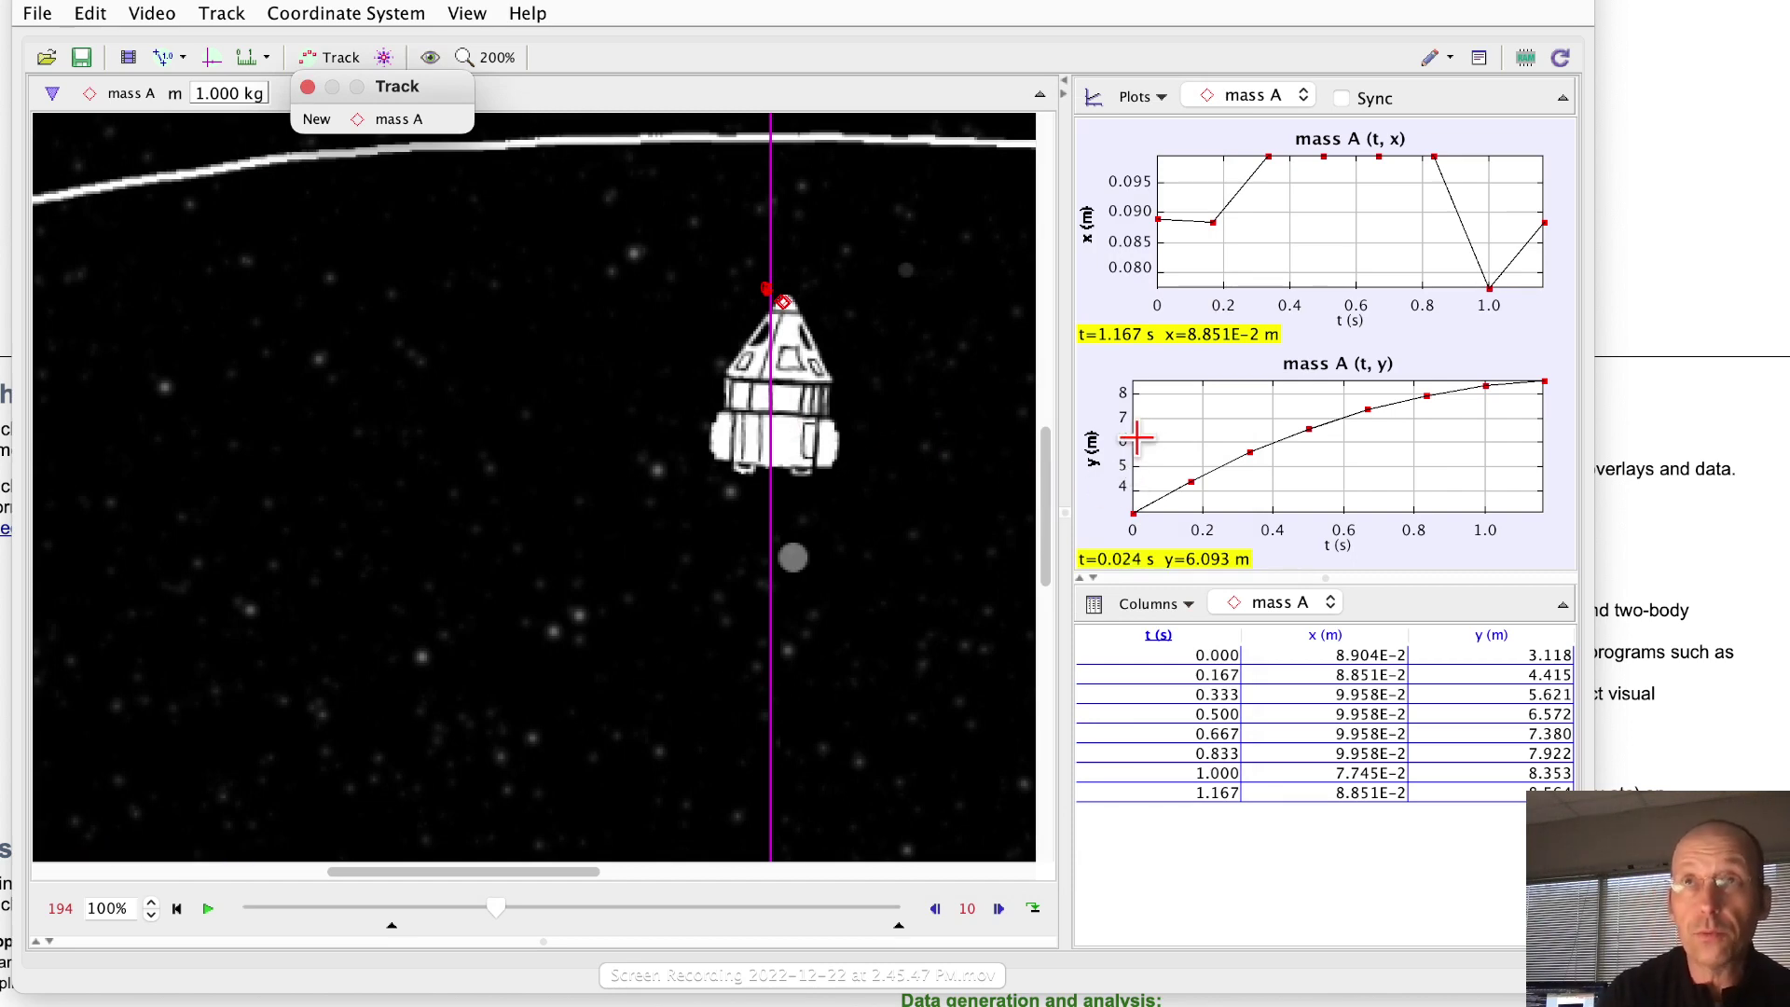
{"action": "left_click", "coordinate": [1096, 467]}
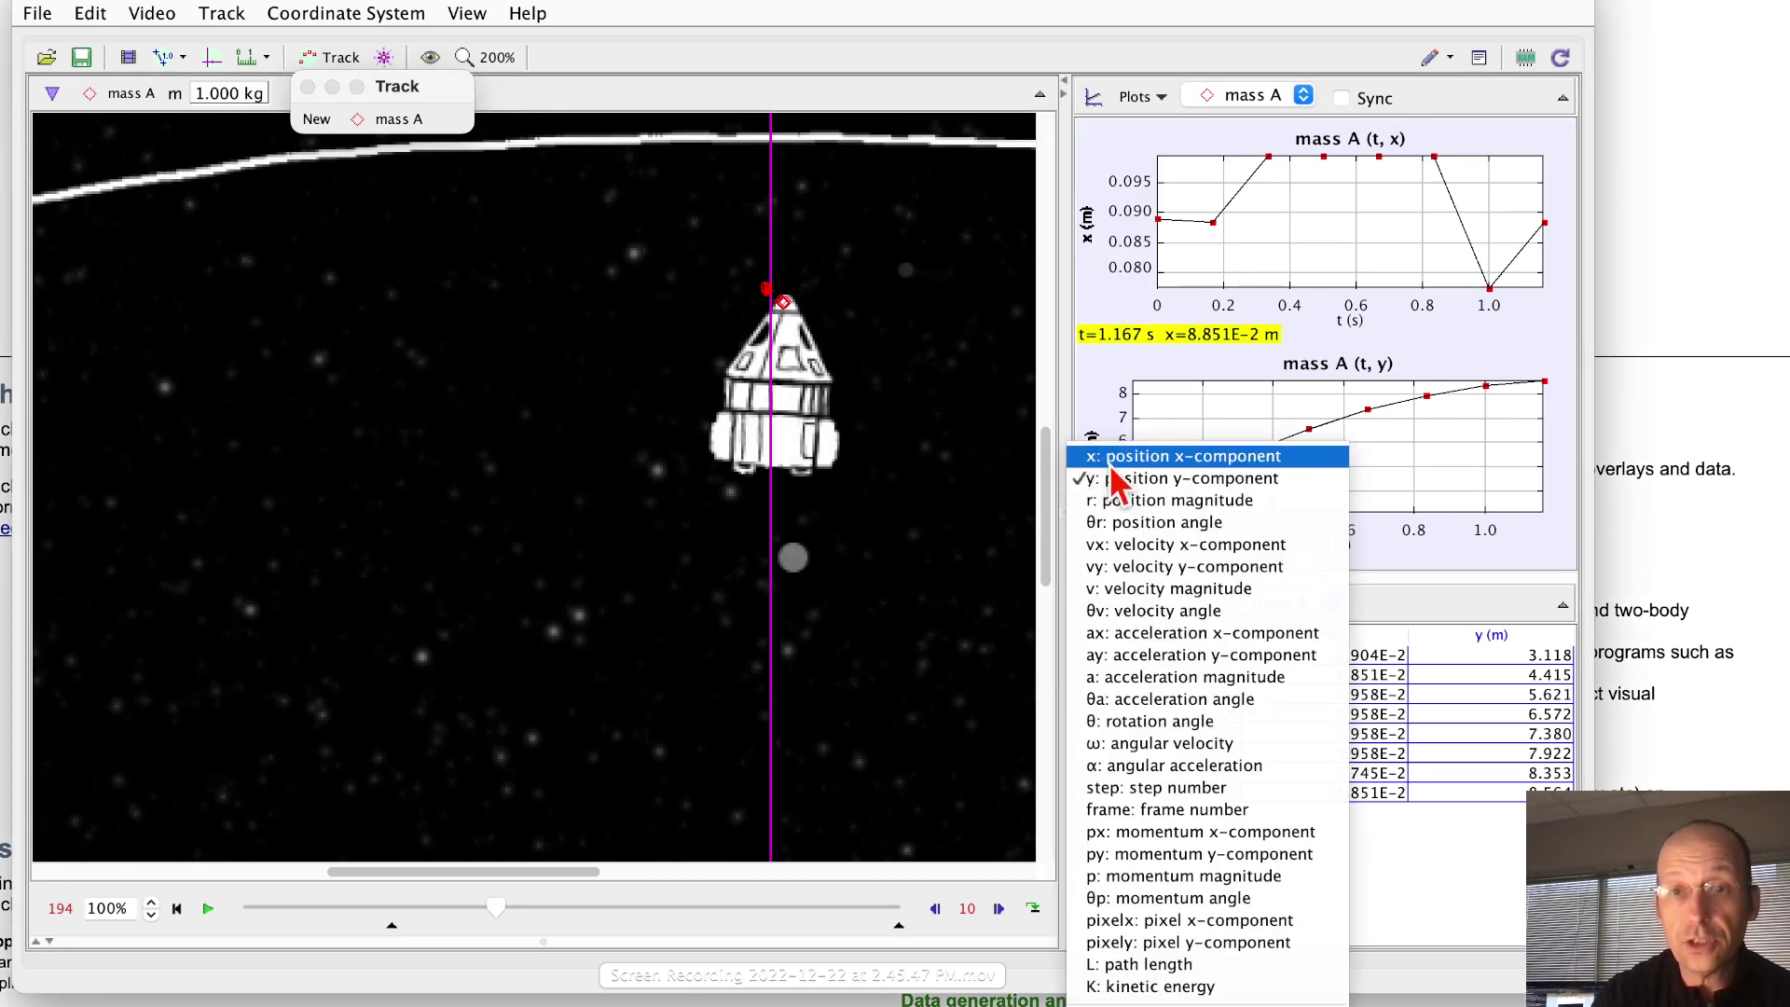
{"action": "left_click", "coordinate": [1130, 569]}
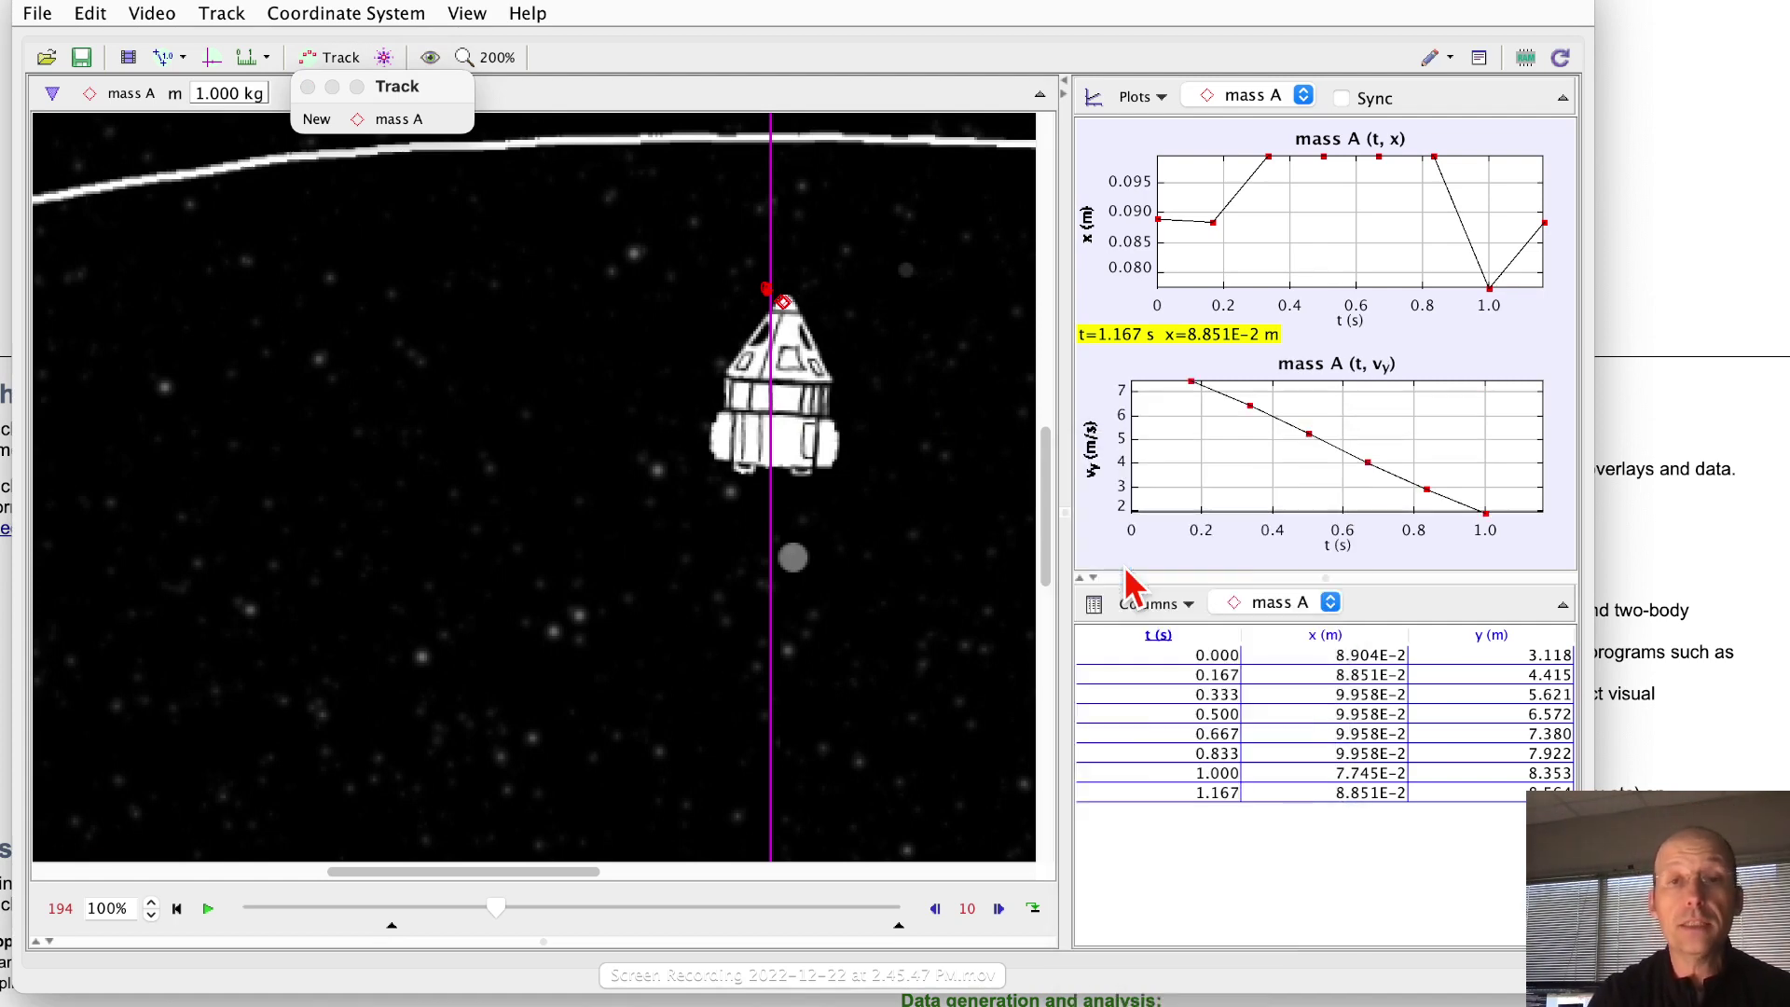
Fit the vy data in Data Tool with y's line and markers hidden, slope about −7.2
{"action": "right_click", "coordinate": [1276, 462]}
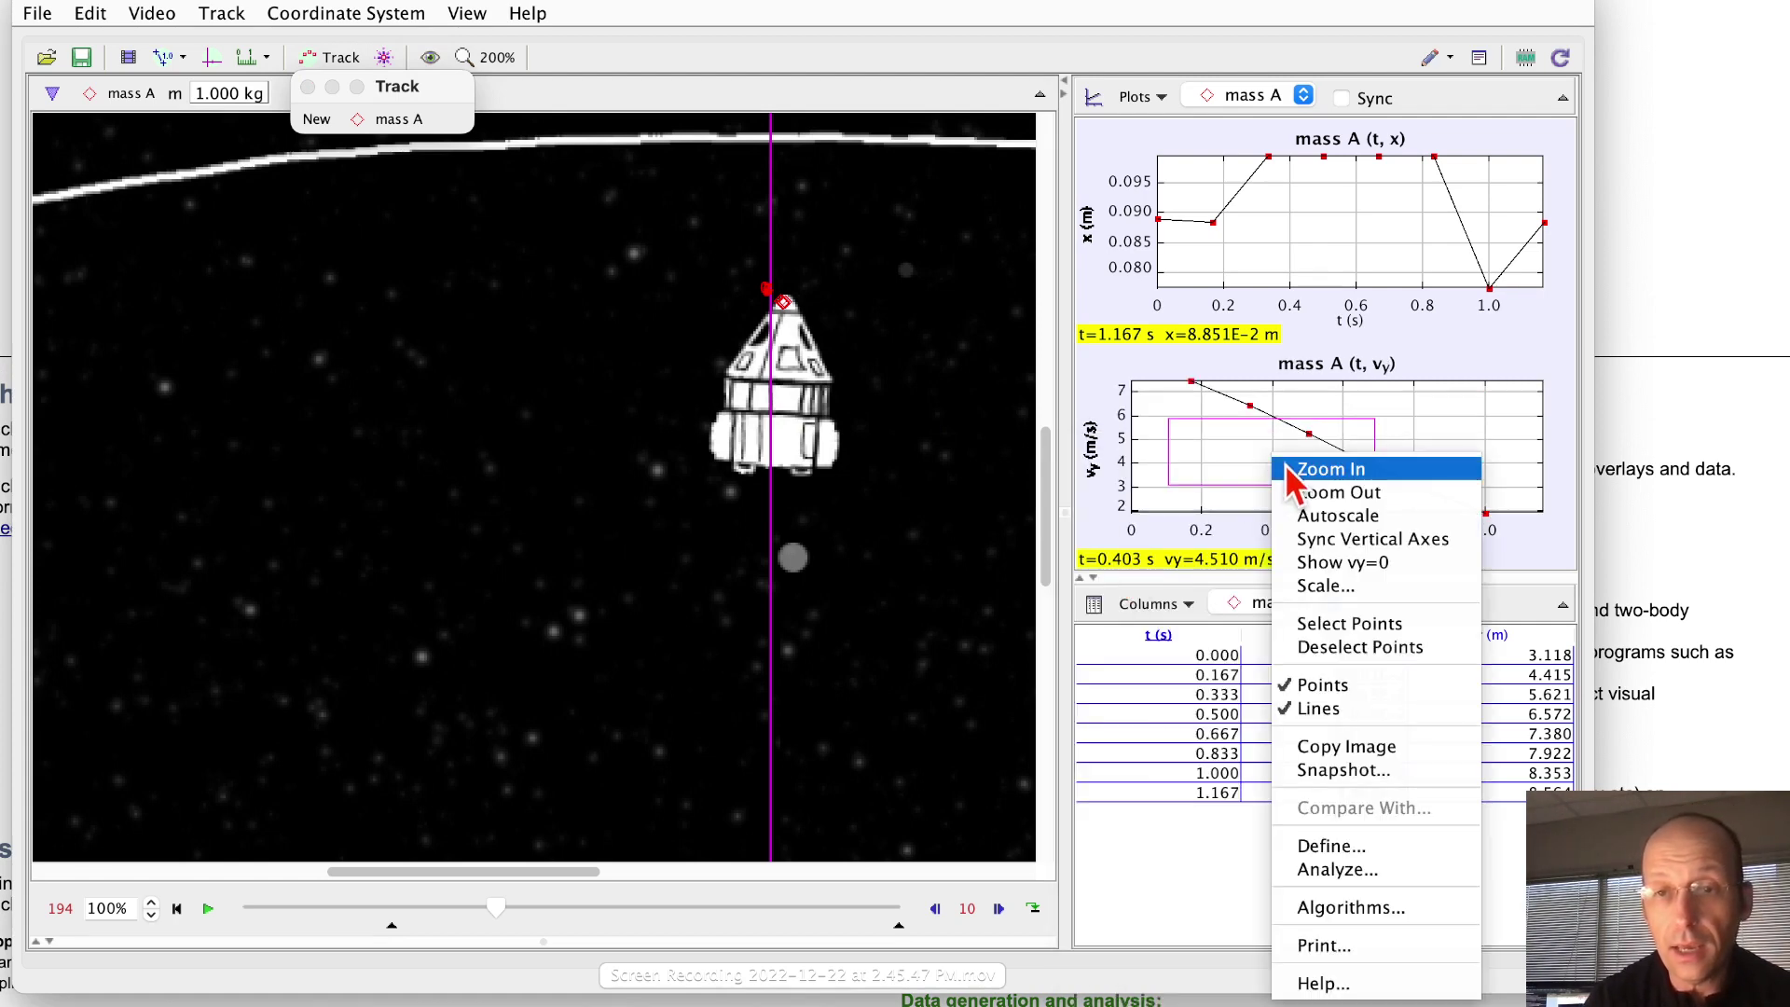
{"action": "left_click", "coordinate": [1311, 870]}
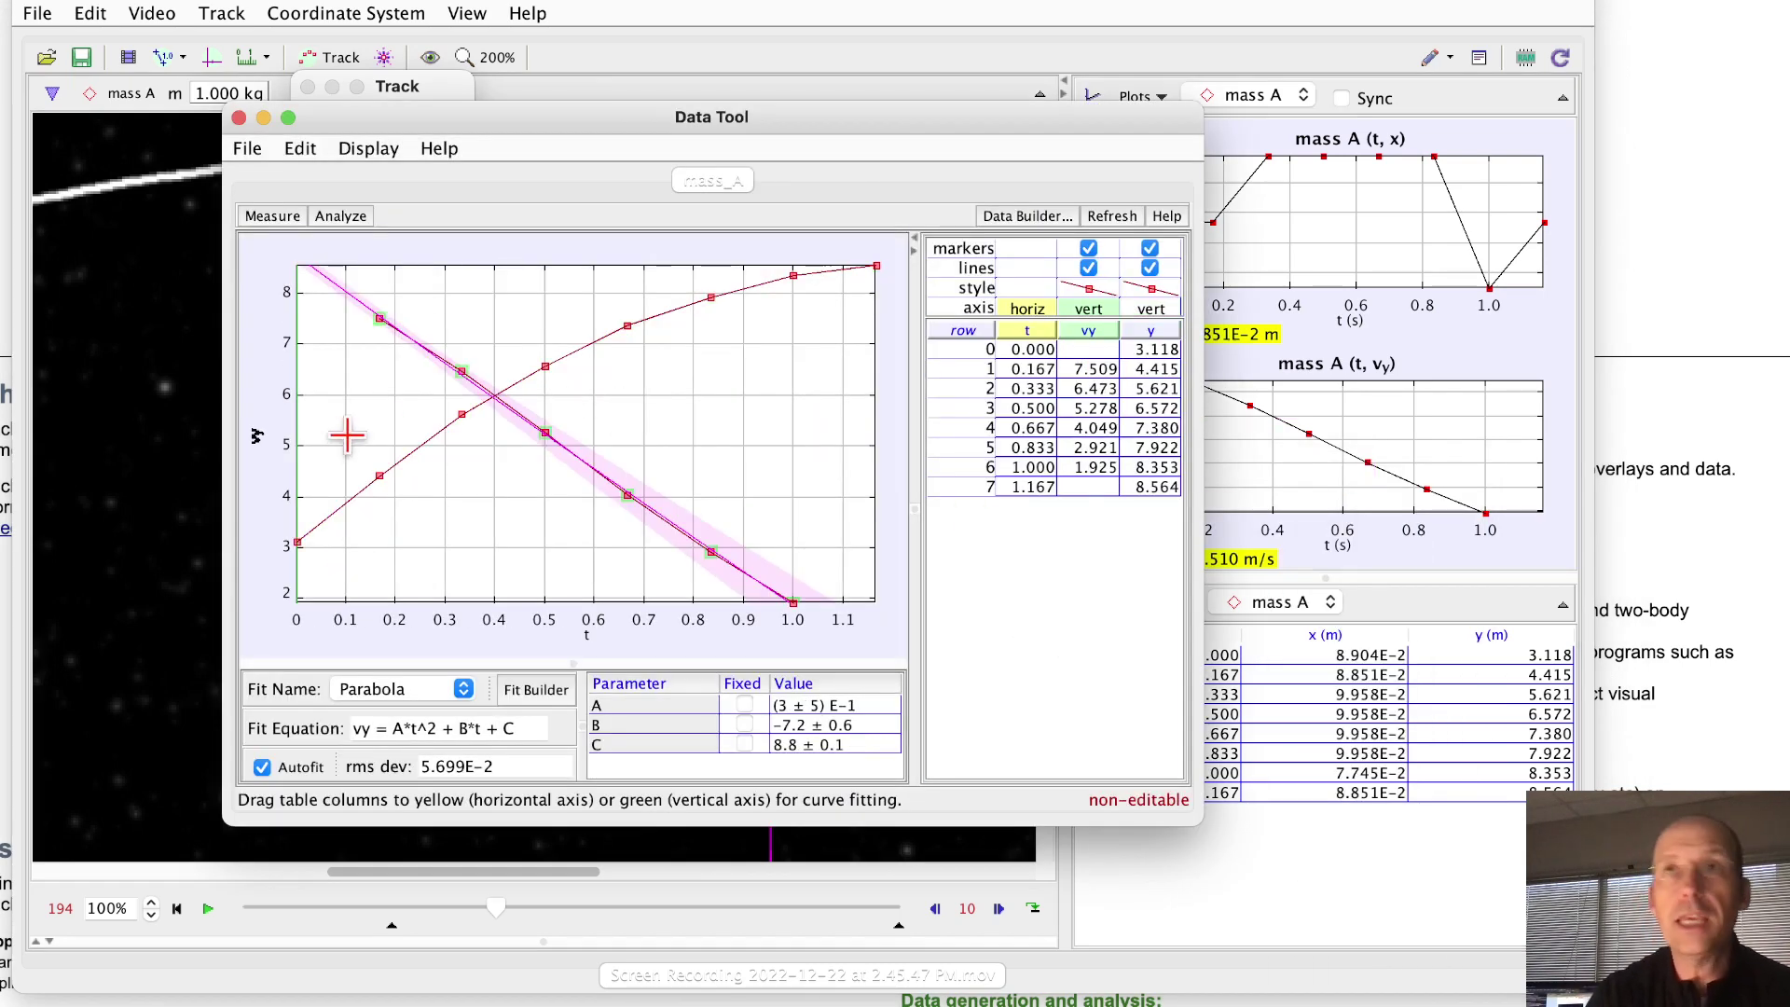
{"action": "left_click", "coordinate": [1150, 270]}
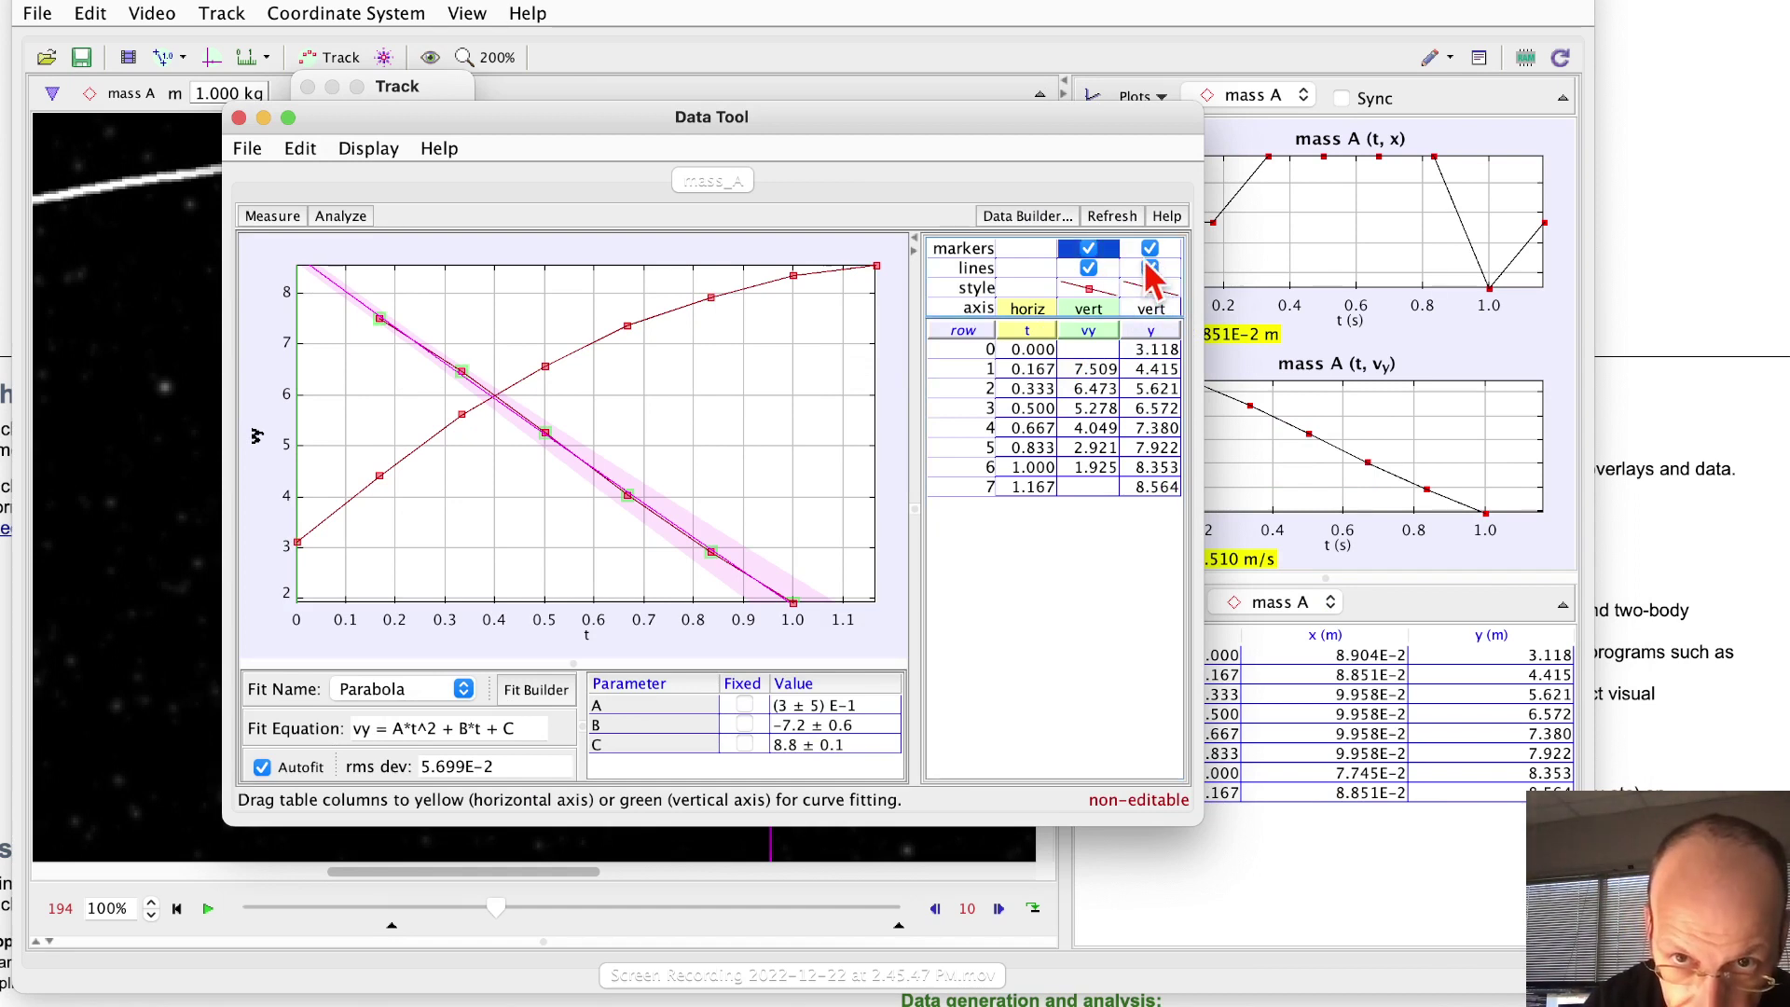
{"action": "left_click", "coordinate": [1149, 269]}
{"action": "left_click", "coordinate": [1149, 249]}
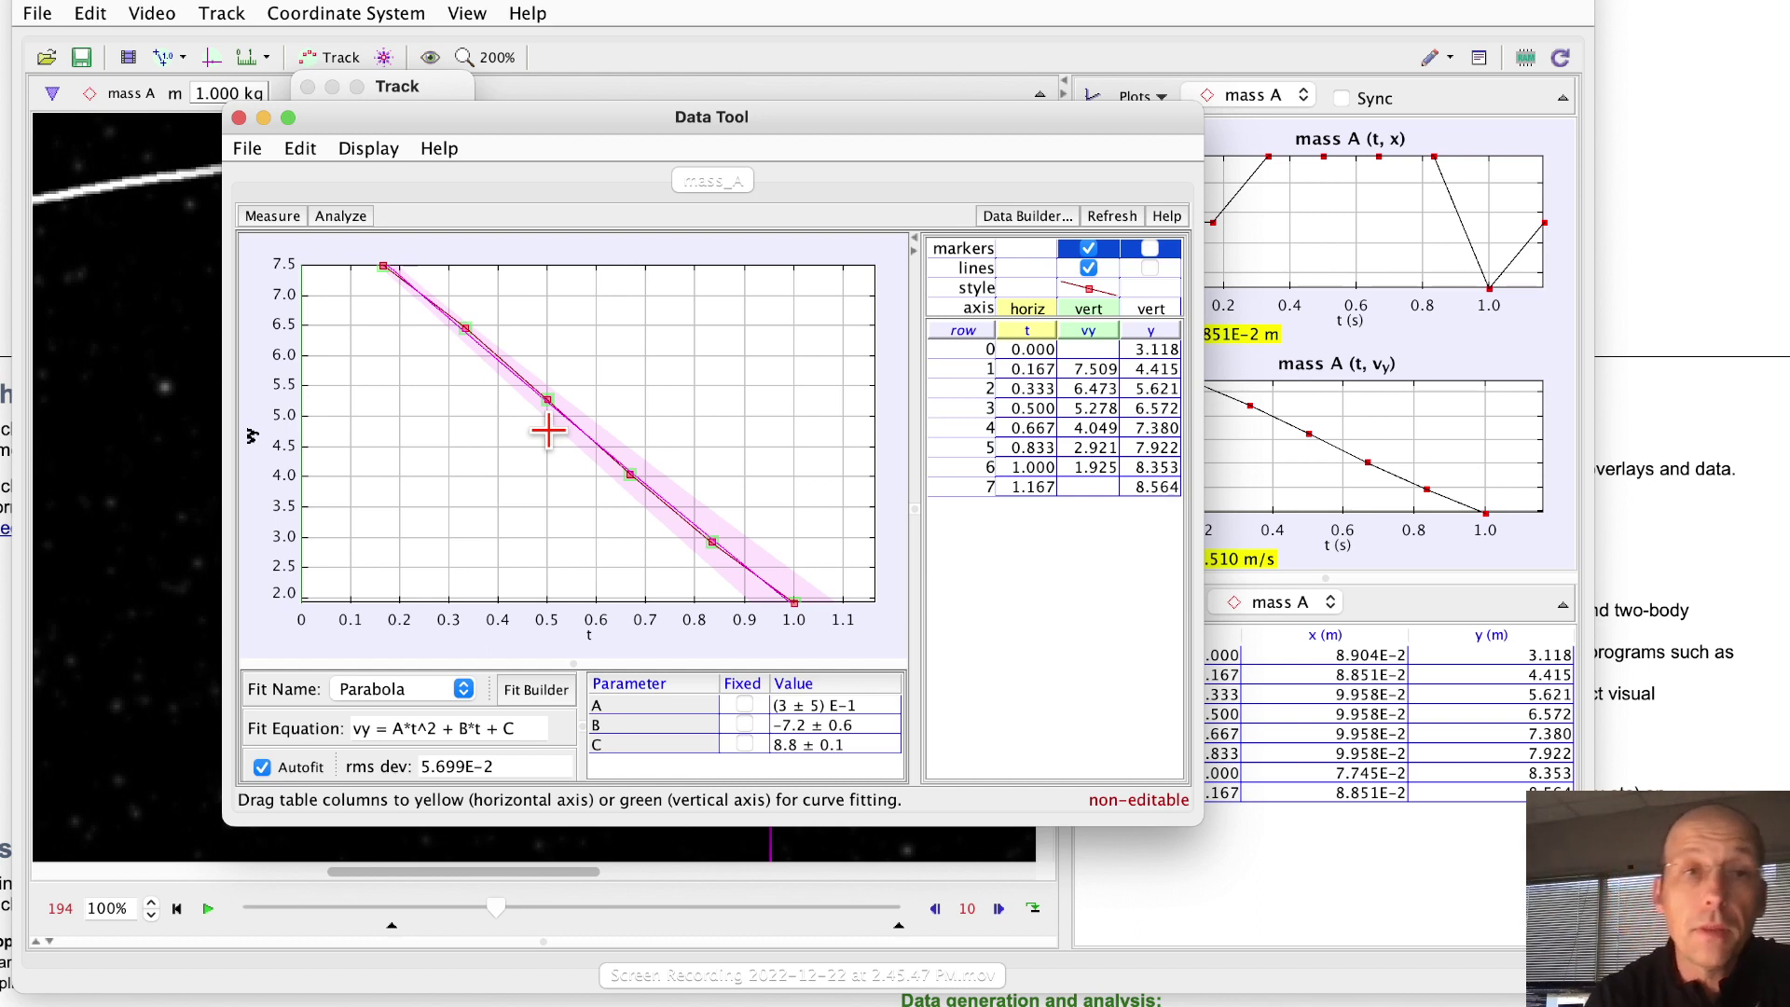
Close Data Tool and zoom the video To Fit the whole comic frame
{"action": "left_click", "coordinate": [239, 117]}
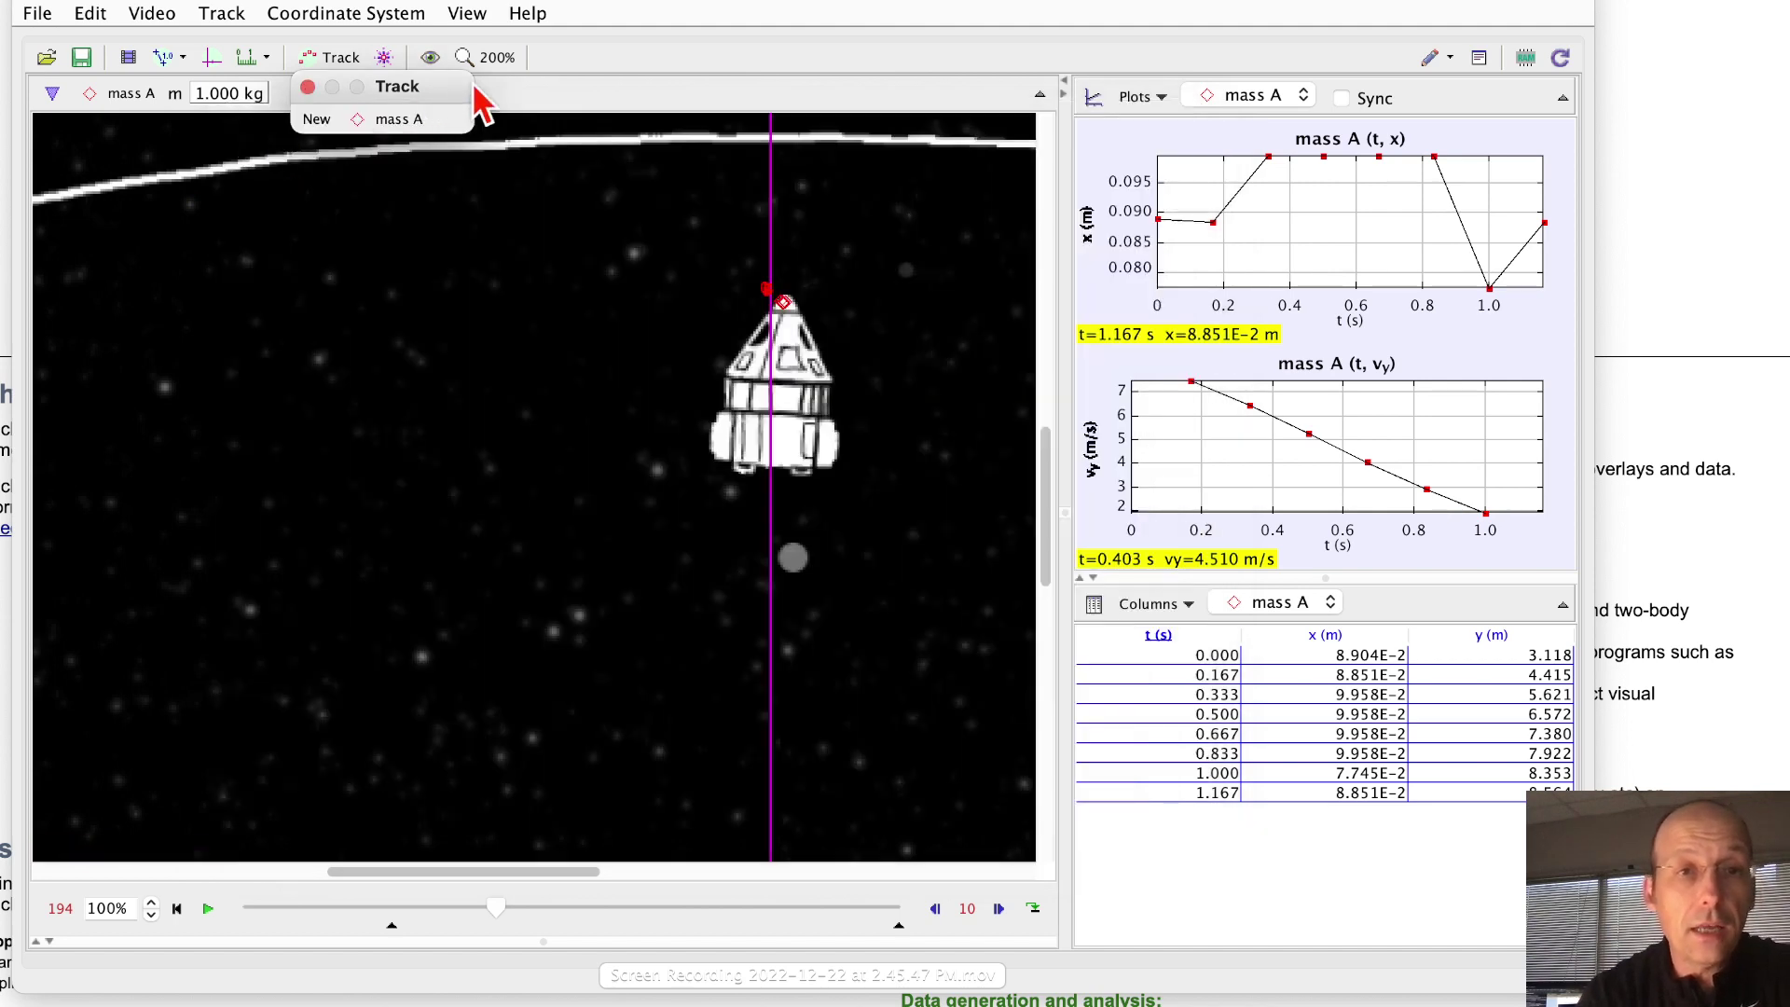
{"action": "left_click", "coordinate": [499, 58]}
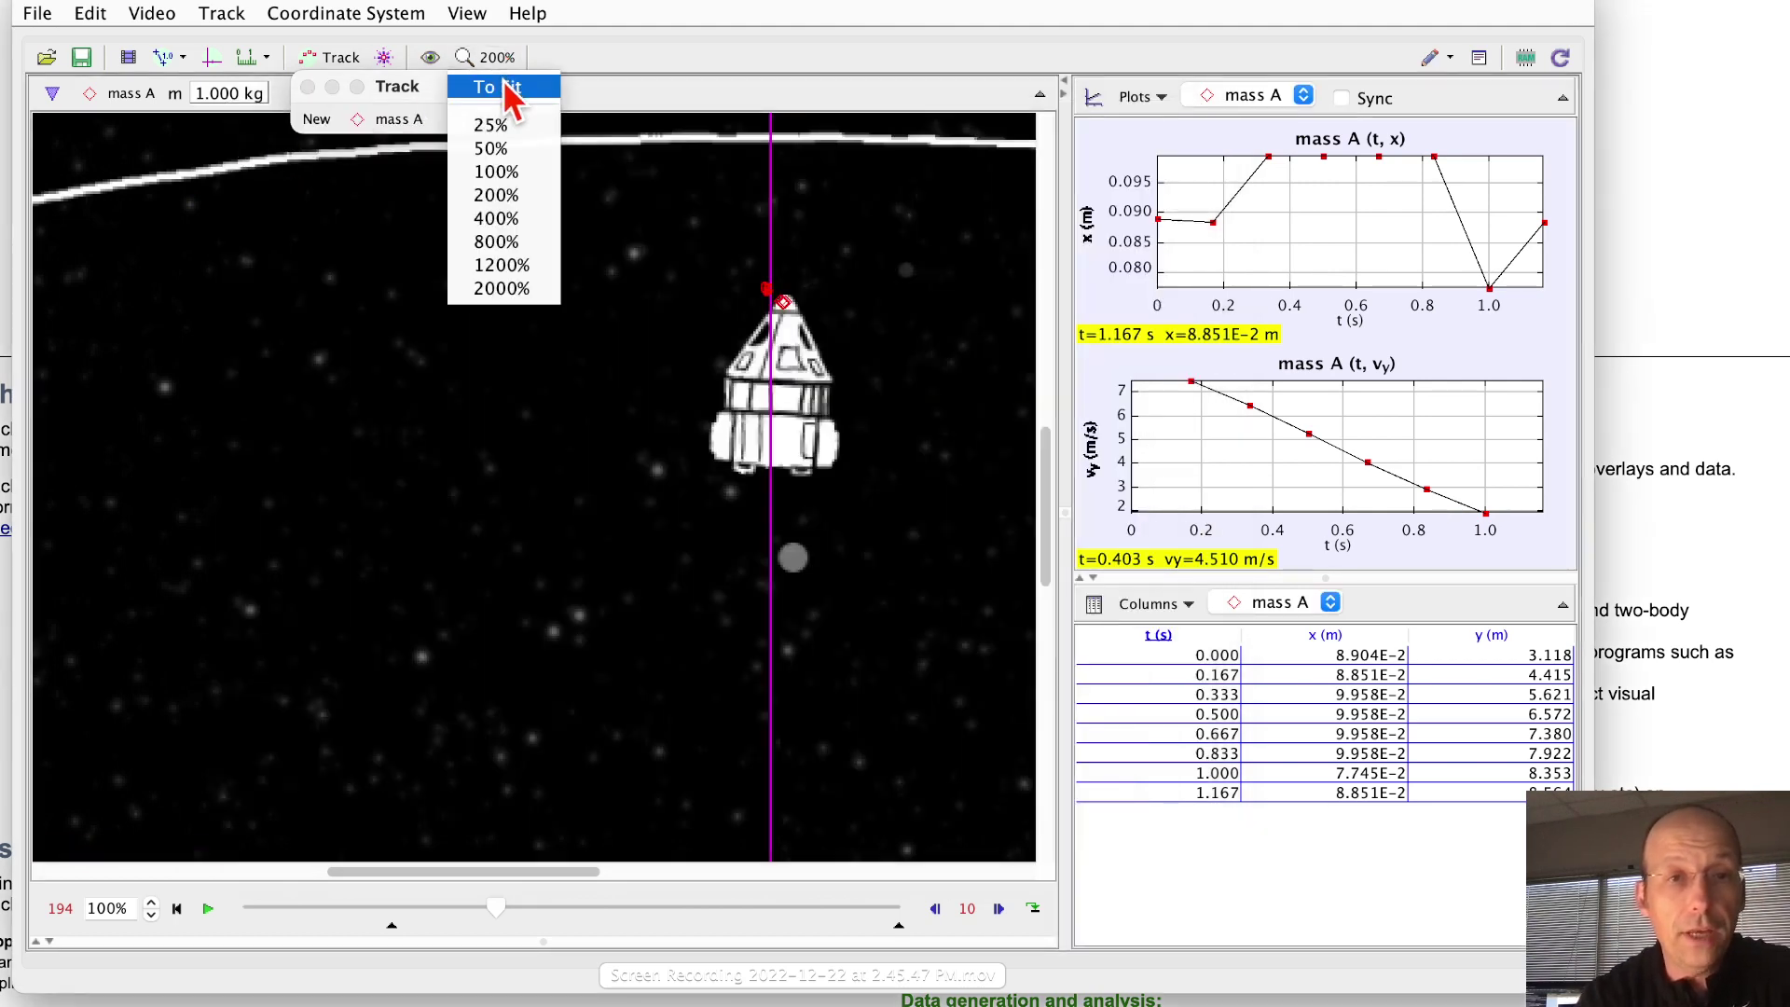
{"action": "left_click", "coordinate": [498, 87]}
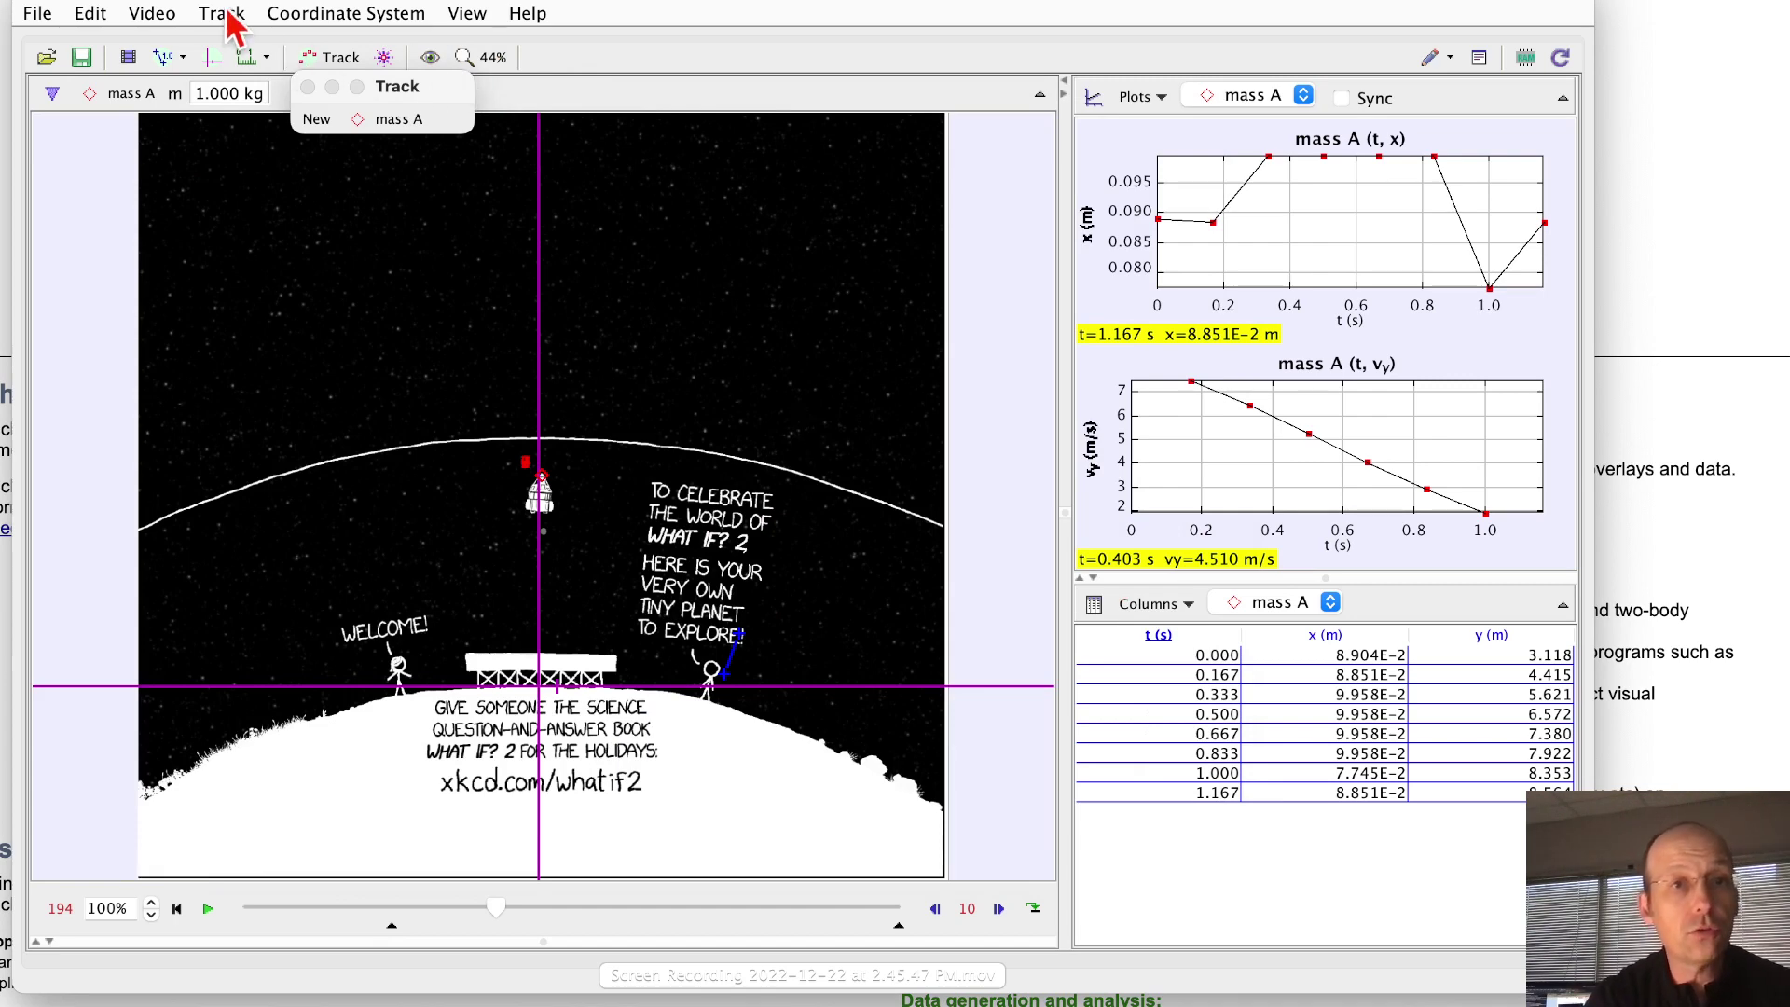
Browse the new-track menus to reach the Circle Fitter option
{"action": "left_click", "coordinate": [317, 118]}
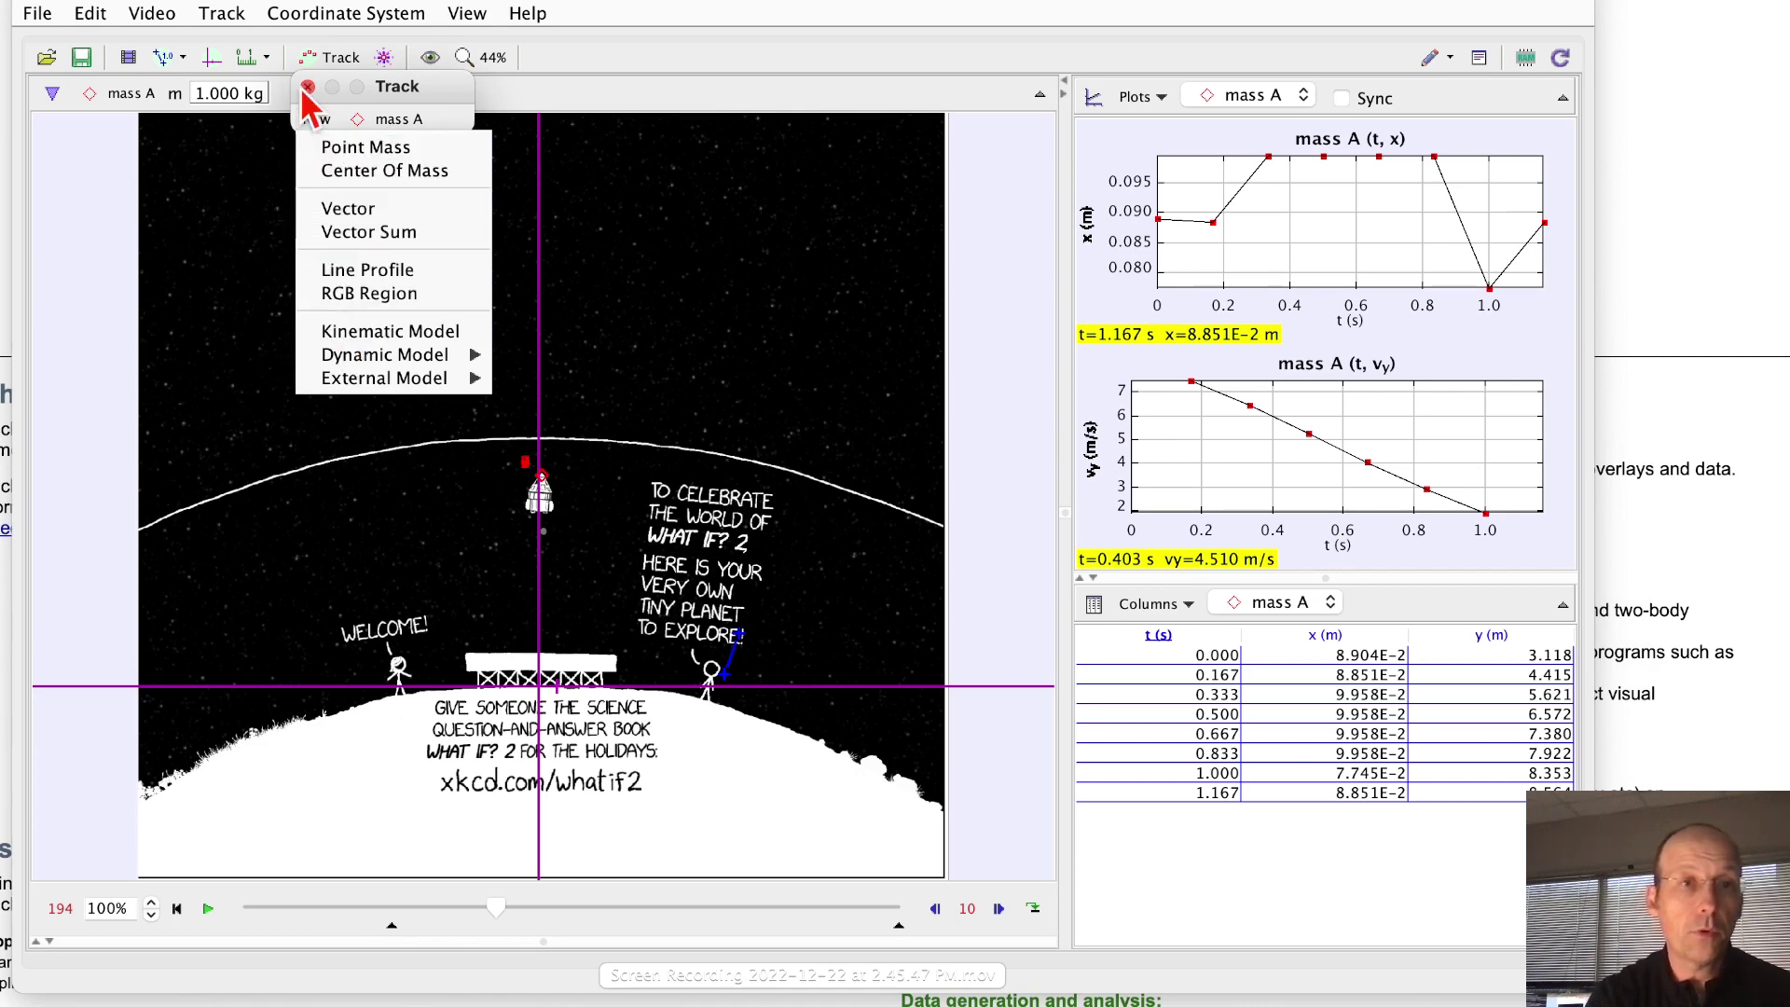
{"action": "left_click", "coordinate": [221, 13]}
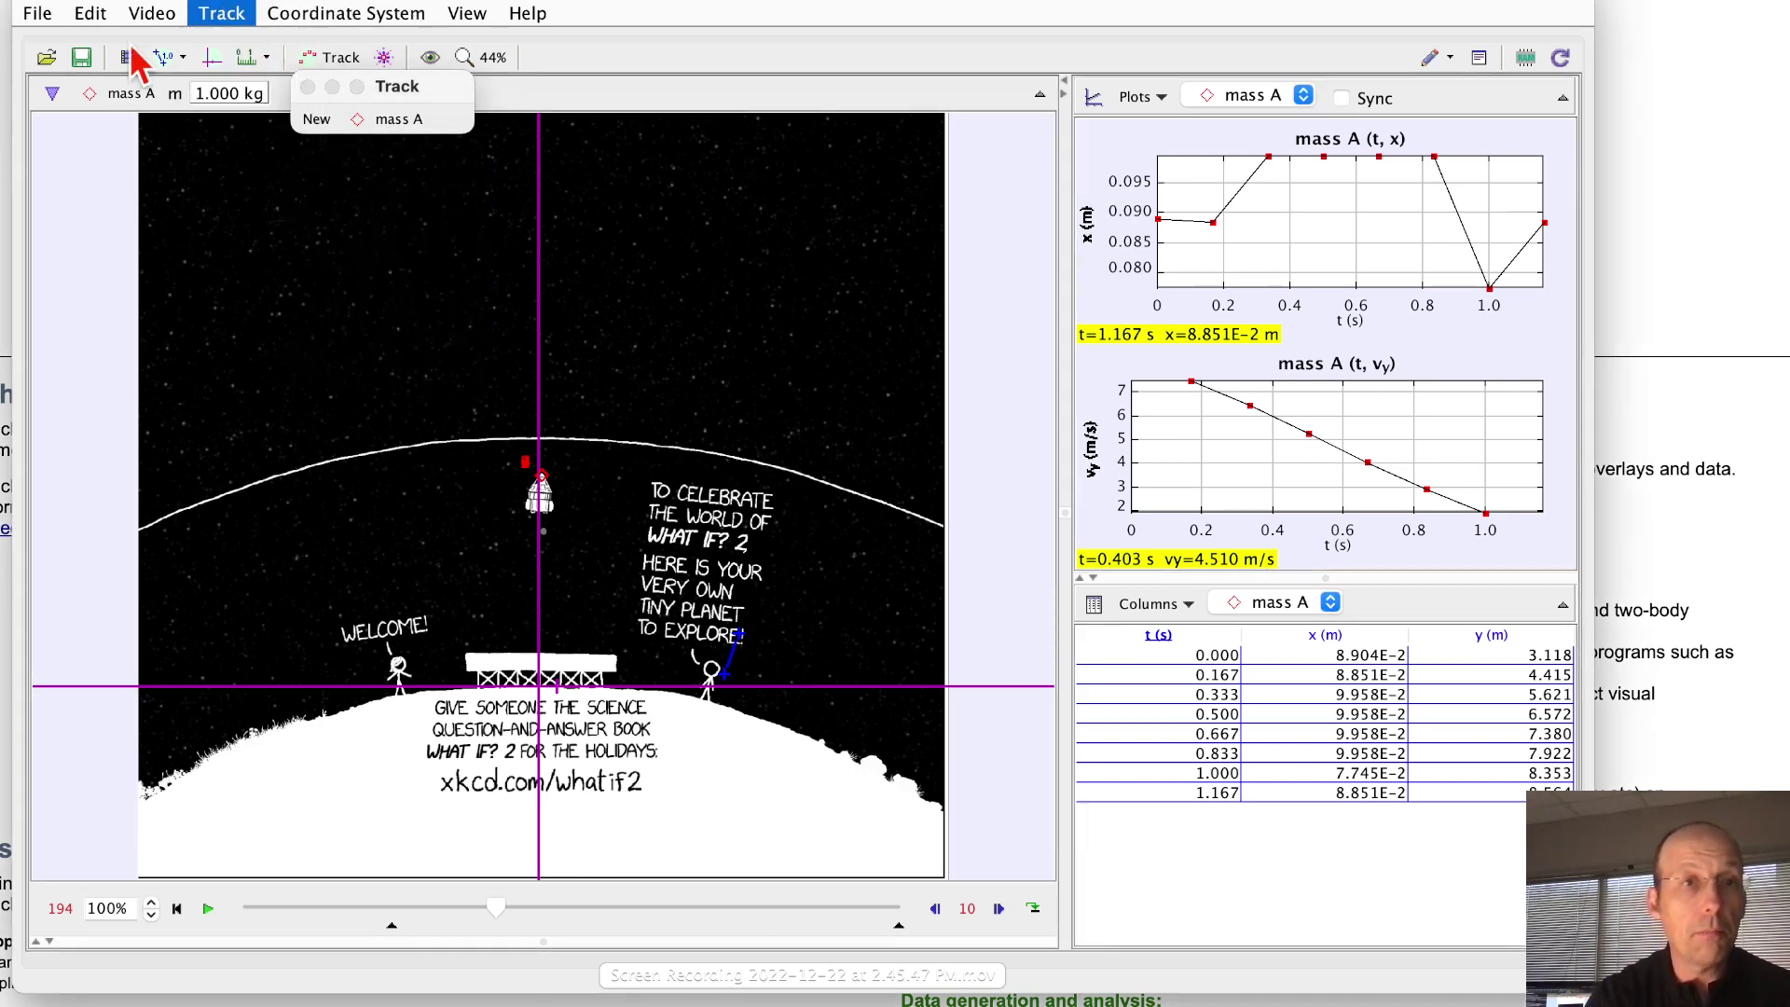
{"action": "left_click", "coordinate": [528, 13]}
{"action": "left_click", "coordinate": [671, 9]}
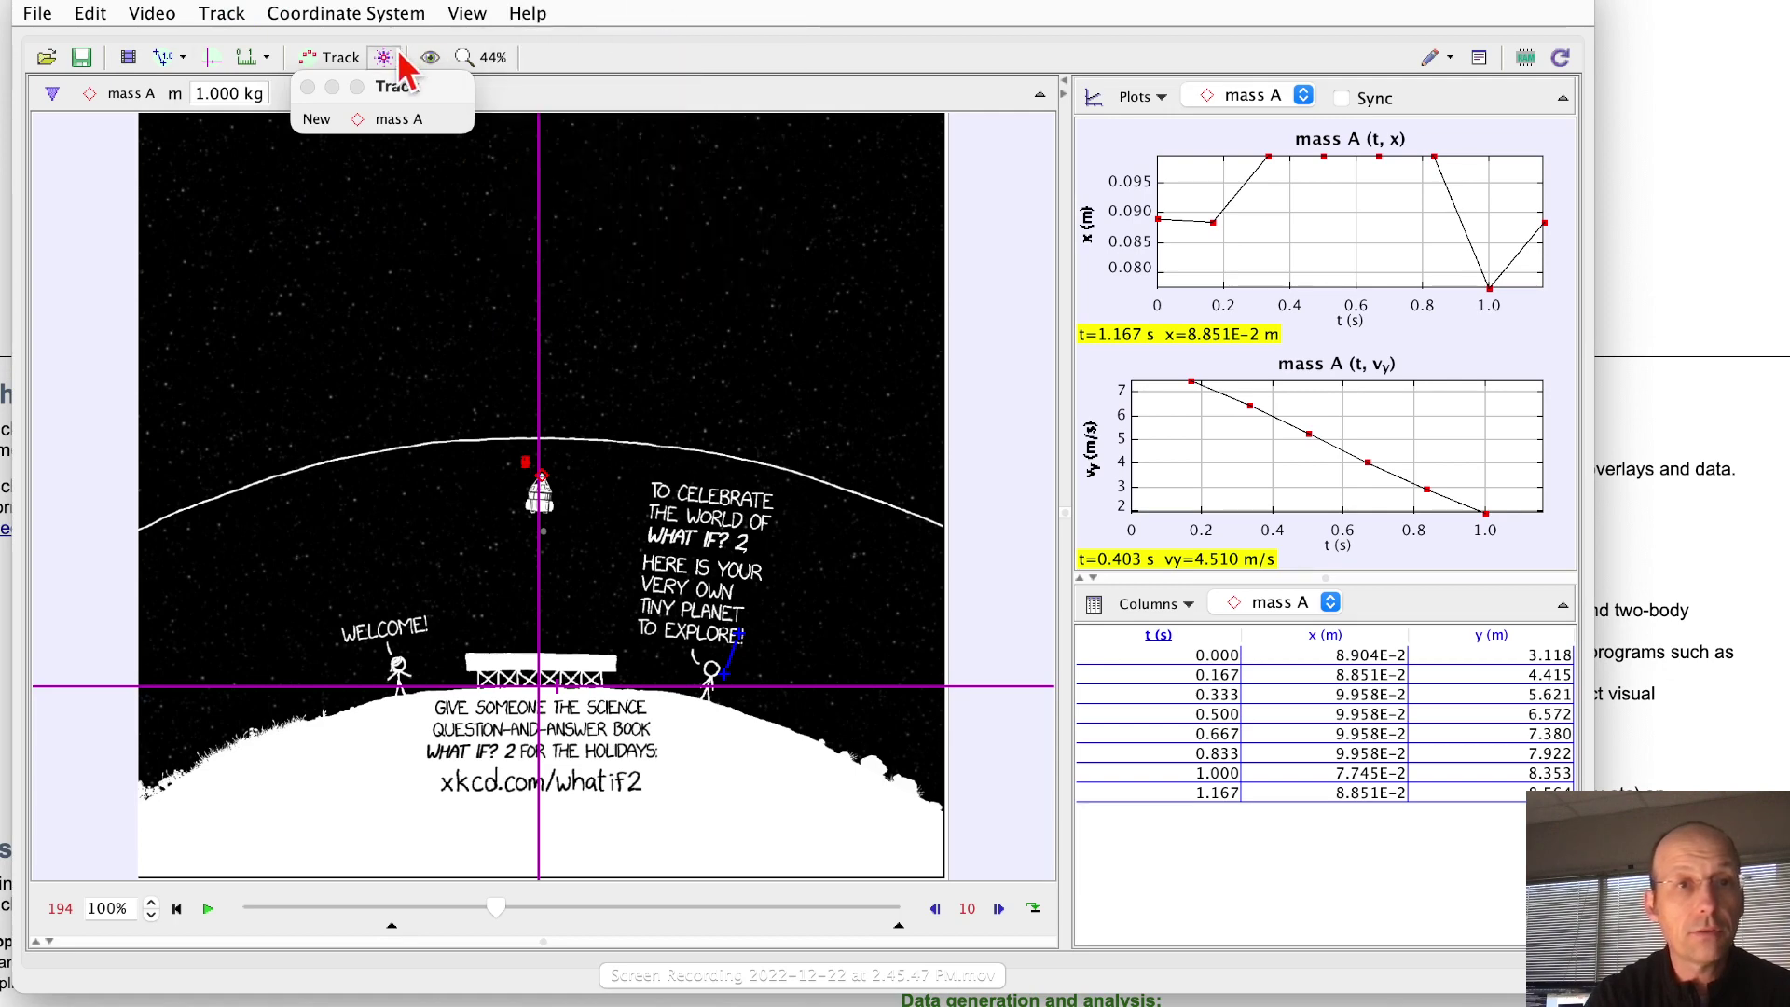
{"action": "left_click", "coordinate": [268, 59]}
{"action": "mouse_move", "coordinate": [270, 89]}
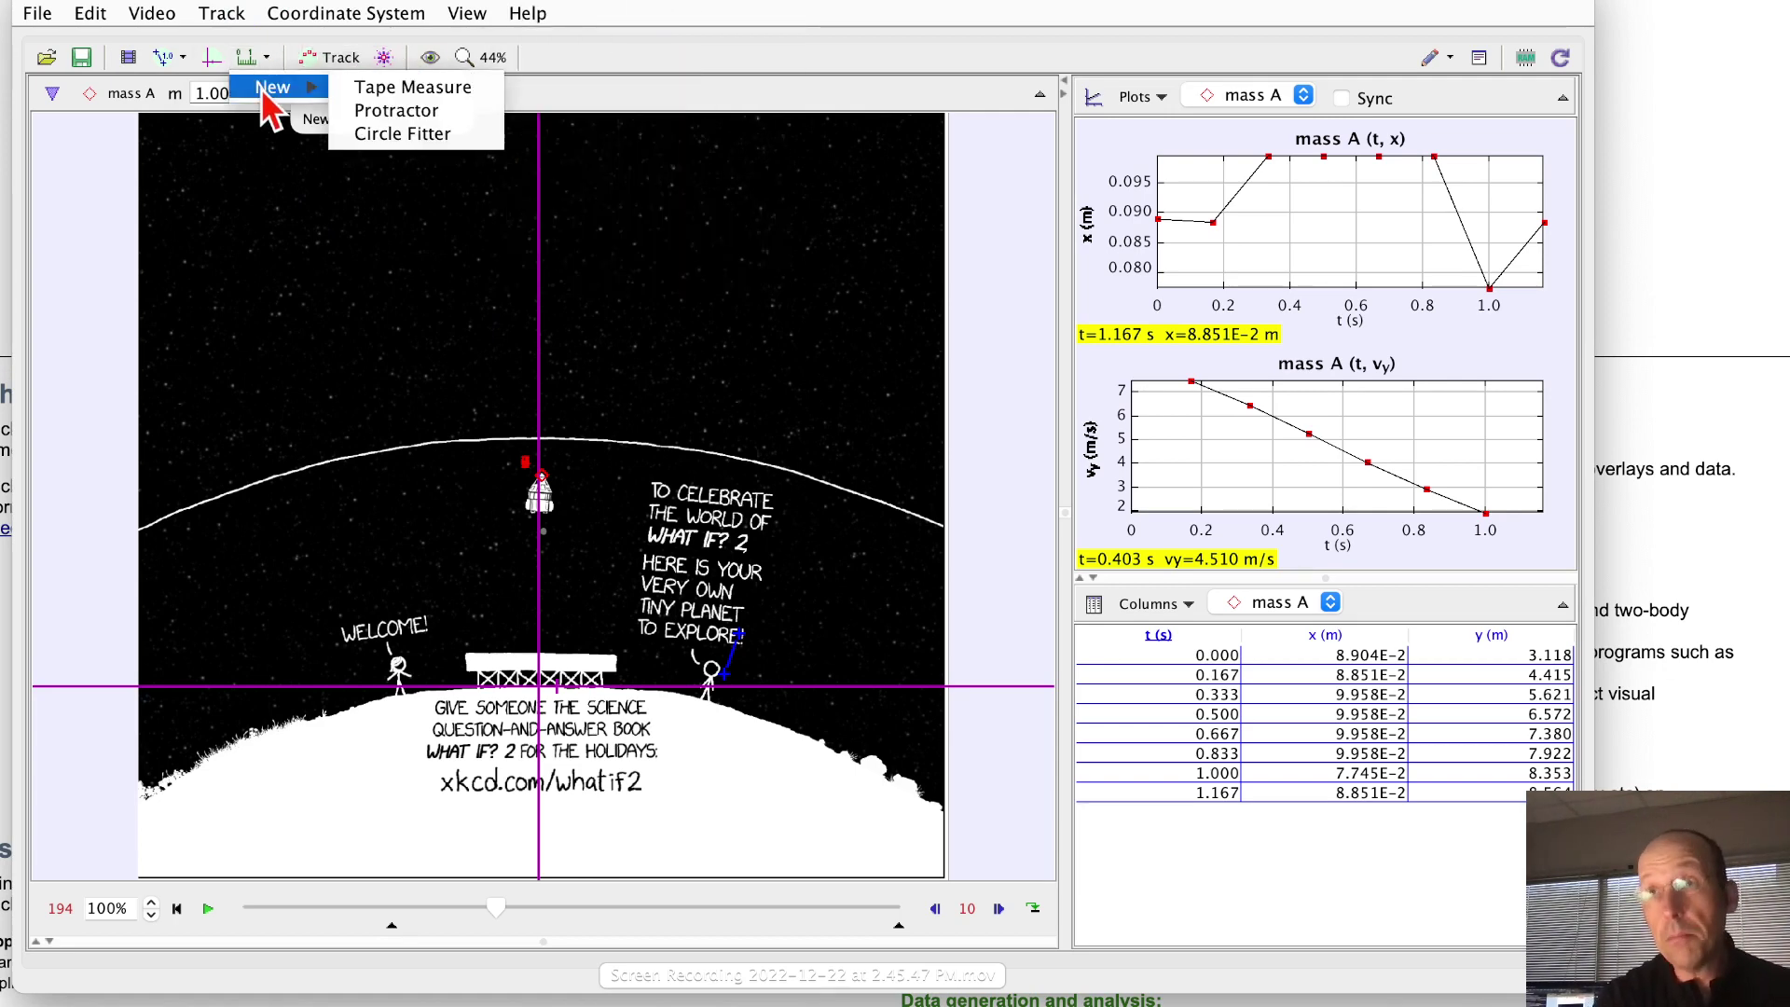
Create circle fitter circle A and mark seven points along the planet's left edge
{"action": "left_click", "coordinate": [388, 137]}
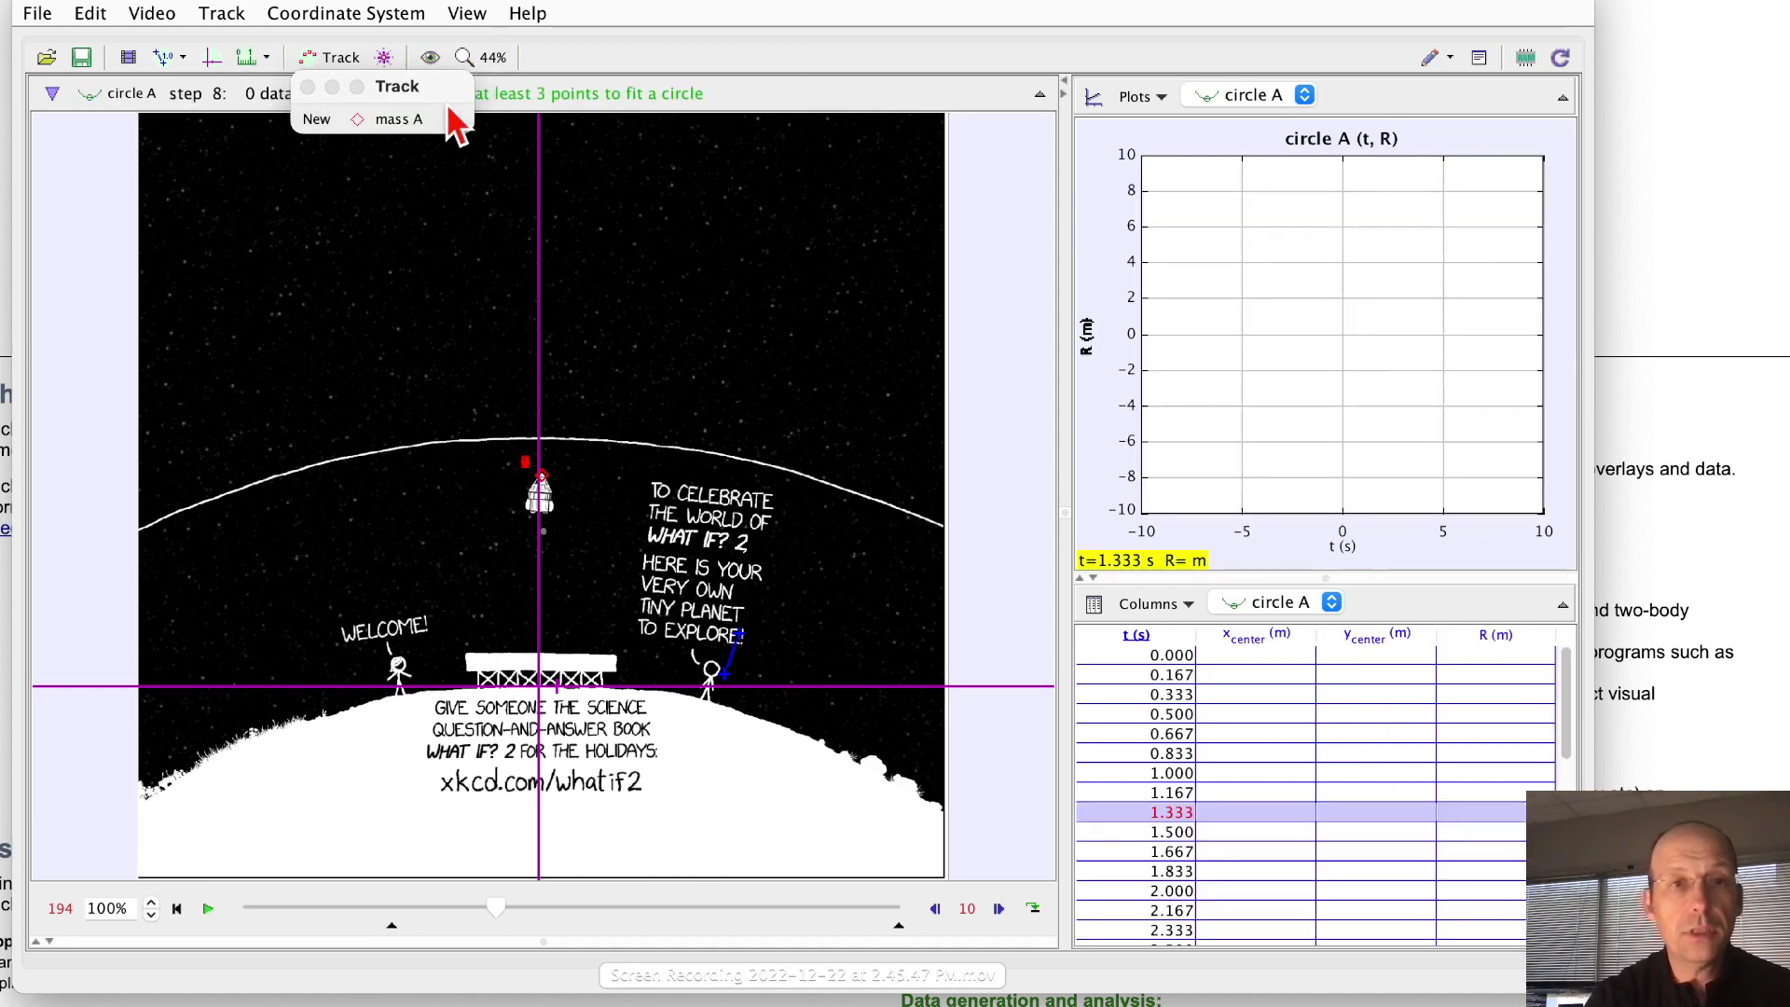
{"action": "left_click_drag", "start_coordinate": [445, 103], "coordinate": [1133, 98]}
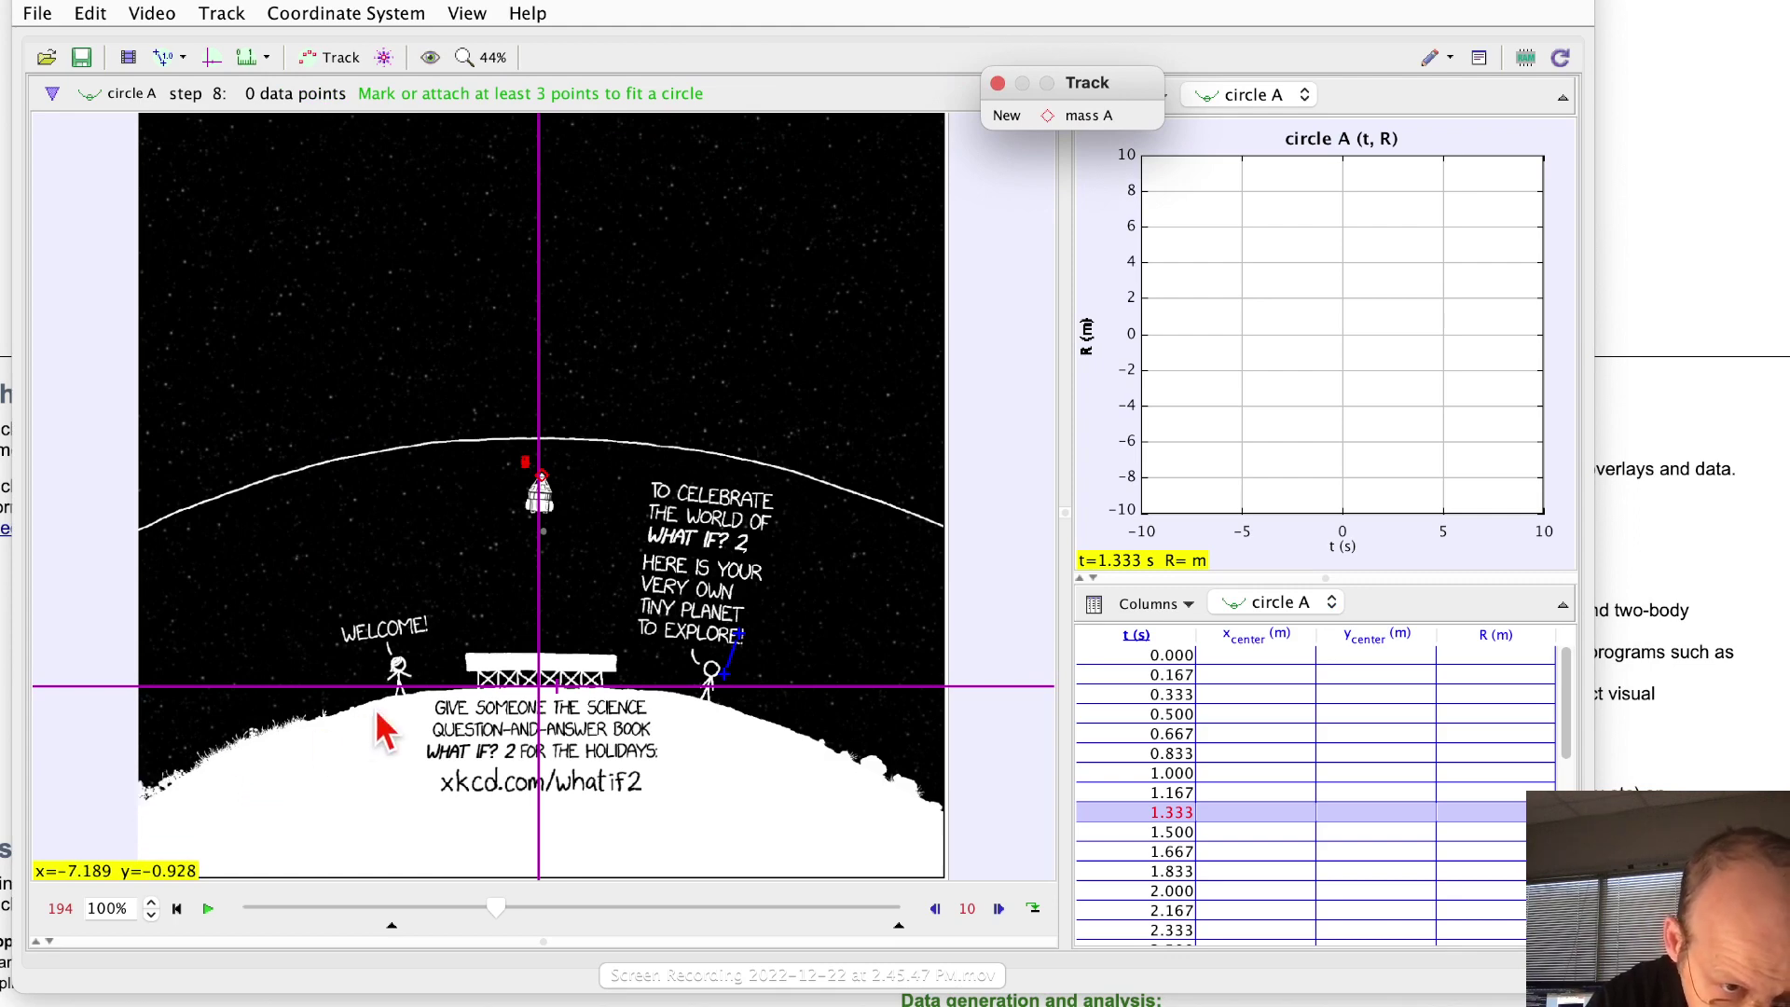
{"action": "left_click", "coordinate": [147, 803]}
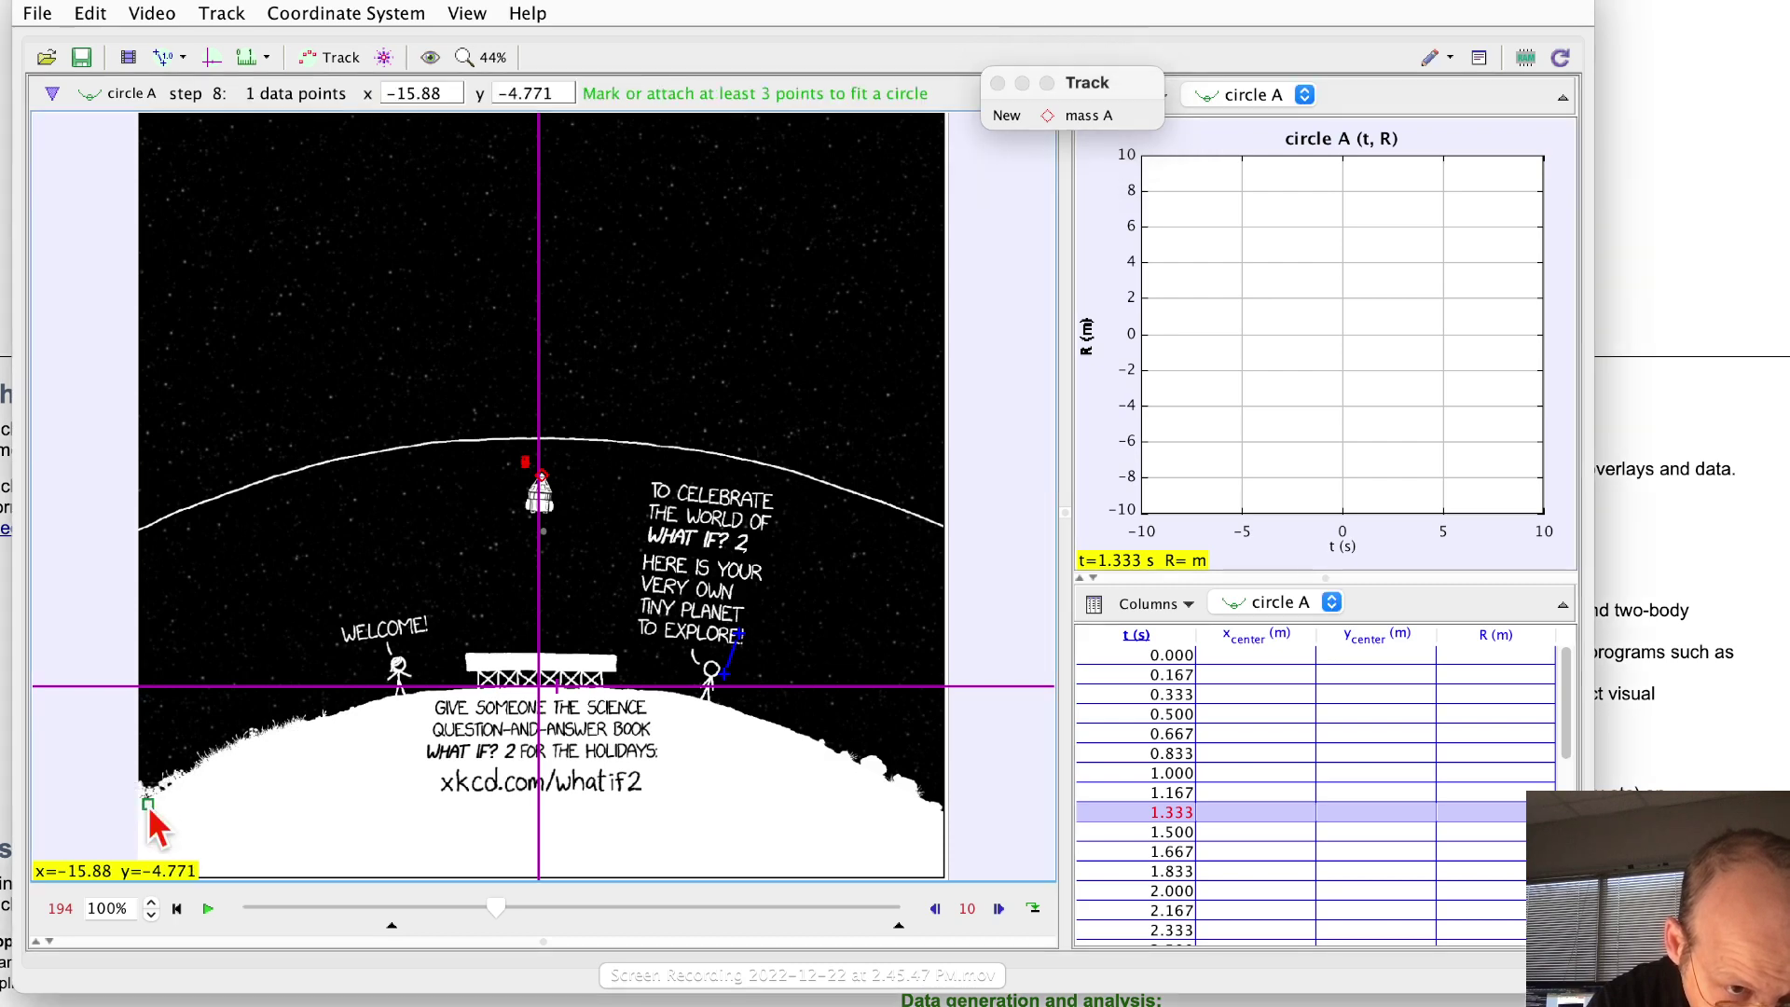
{"action": "left_click", "coordinate": [197, 771]}
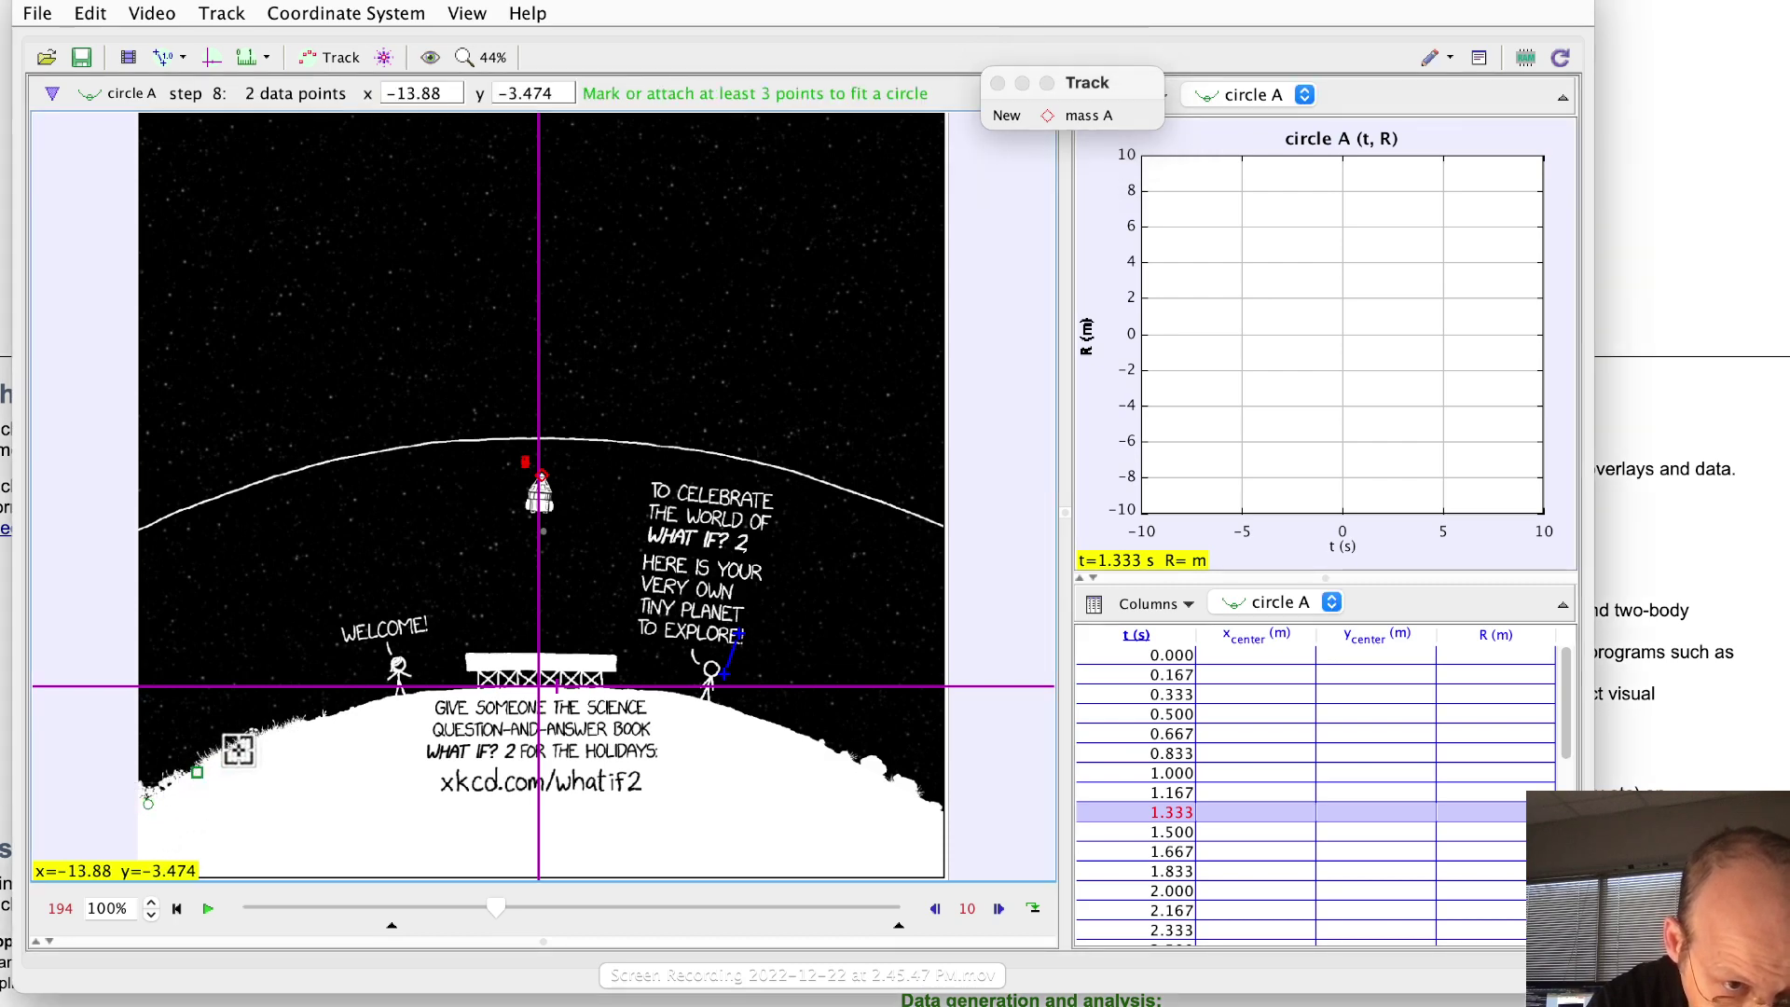
{"action": "left_click", "coordinate": [239, 751]}
{"action": "left_click", "coordinate": [328, 720]}
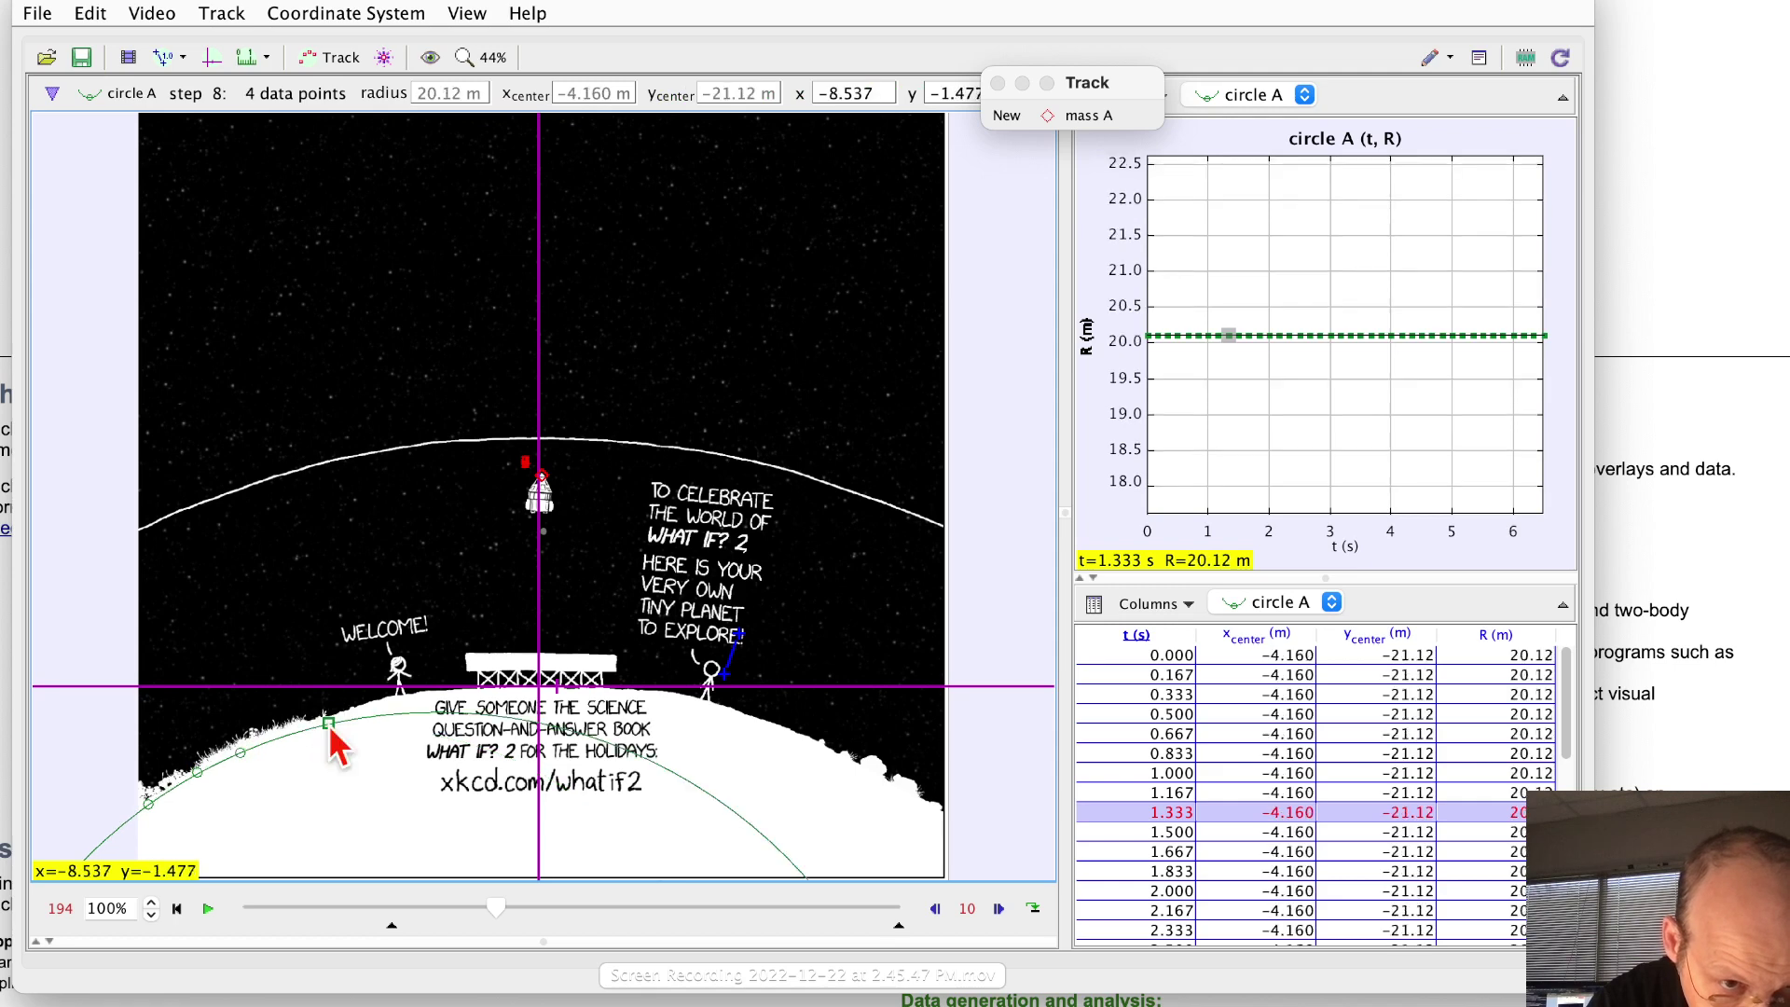
{"action": "left_click", "coordinate": [378, 703]}
{"action": "left_click", "coordinate": [414, 697]}
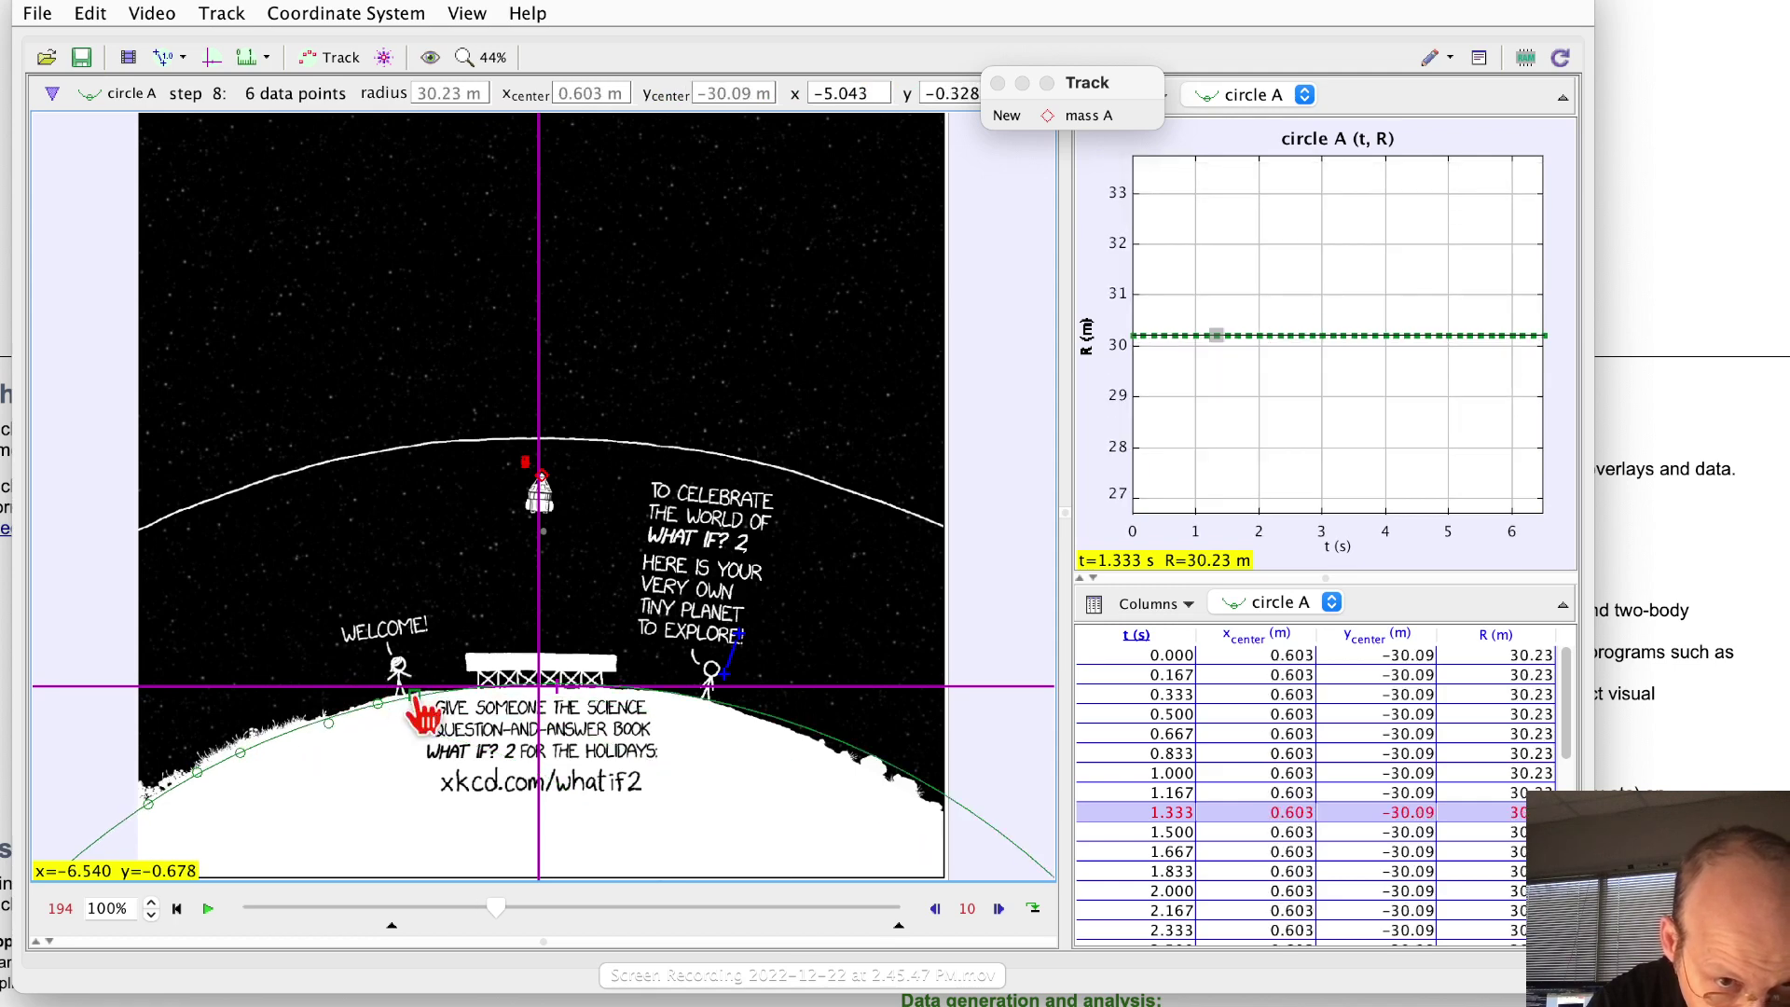
{"action": "left_click", "coordinate": [467, 684]}
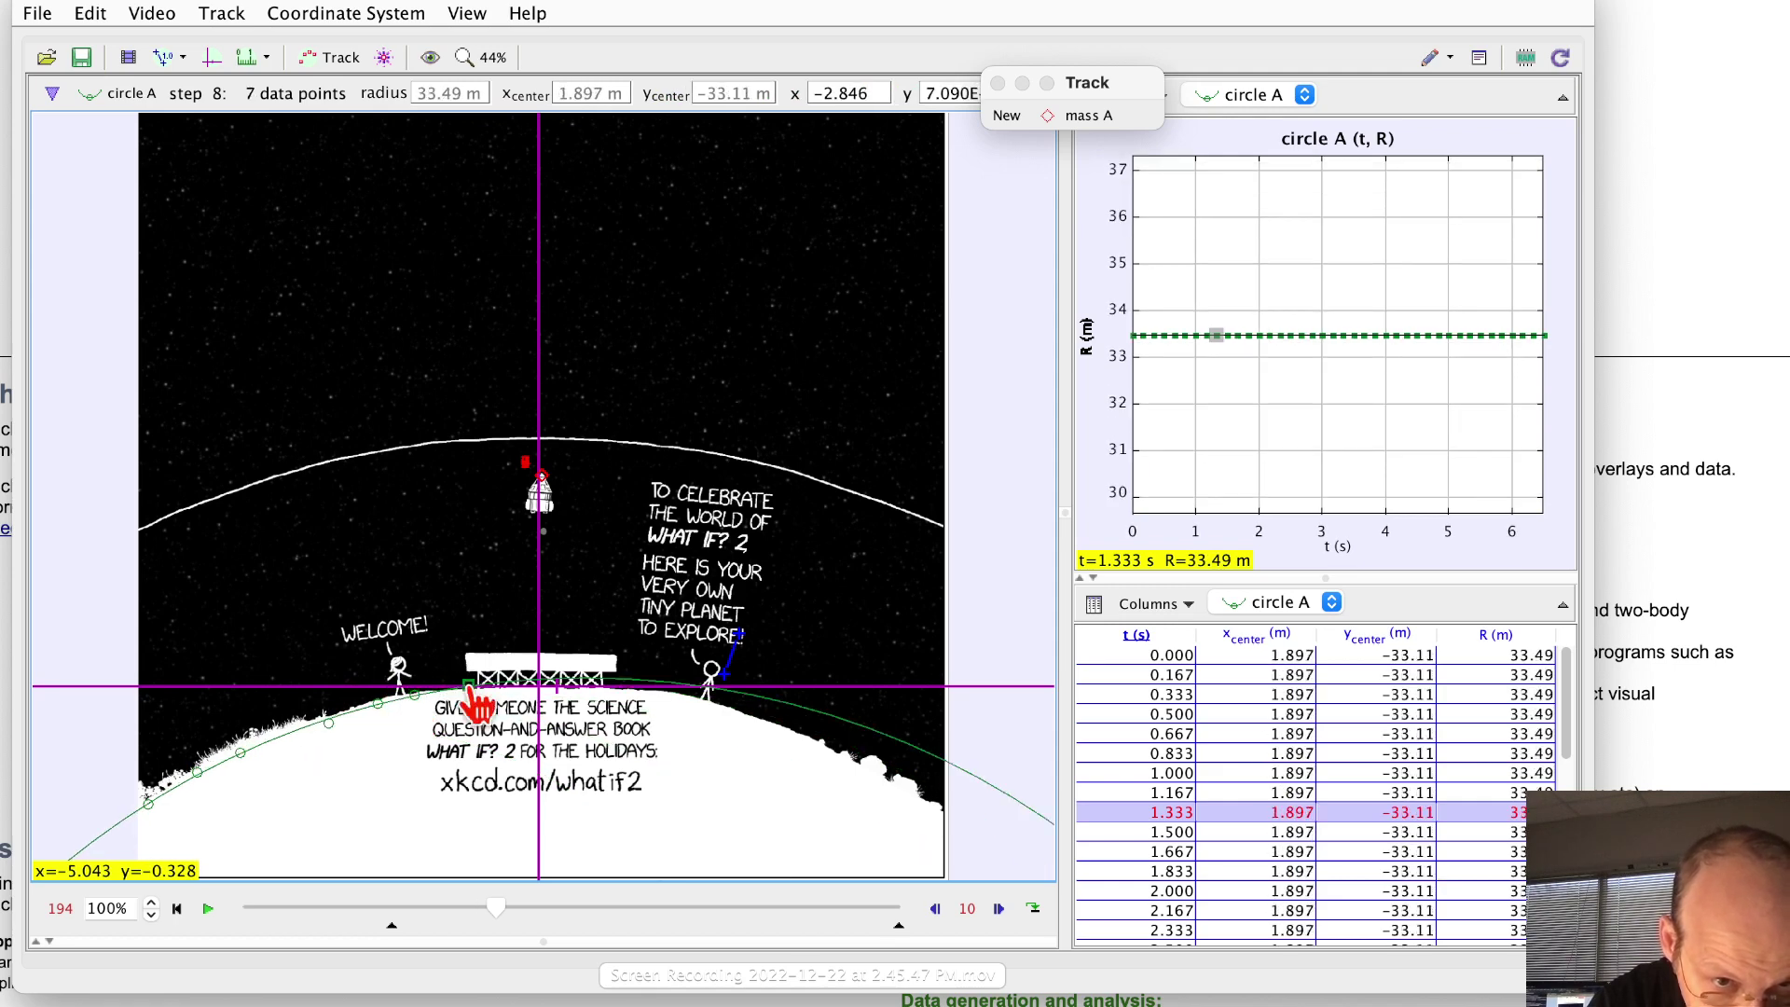
Add eight more edge points across to the right end, giving a 28.11 m radius
{"action": "left_click", "coordinate": [525, 681]}
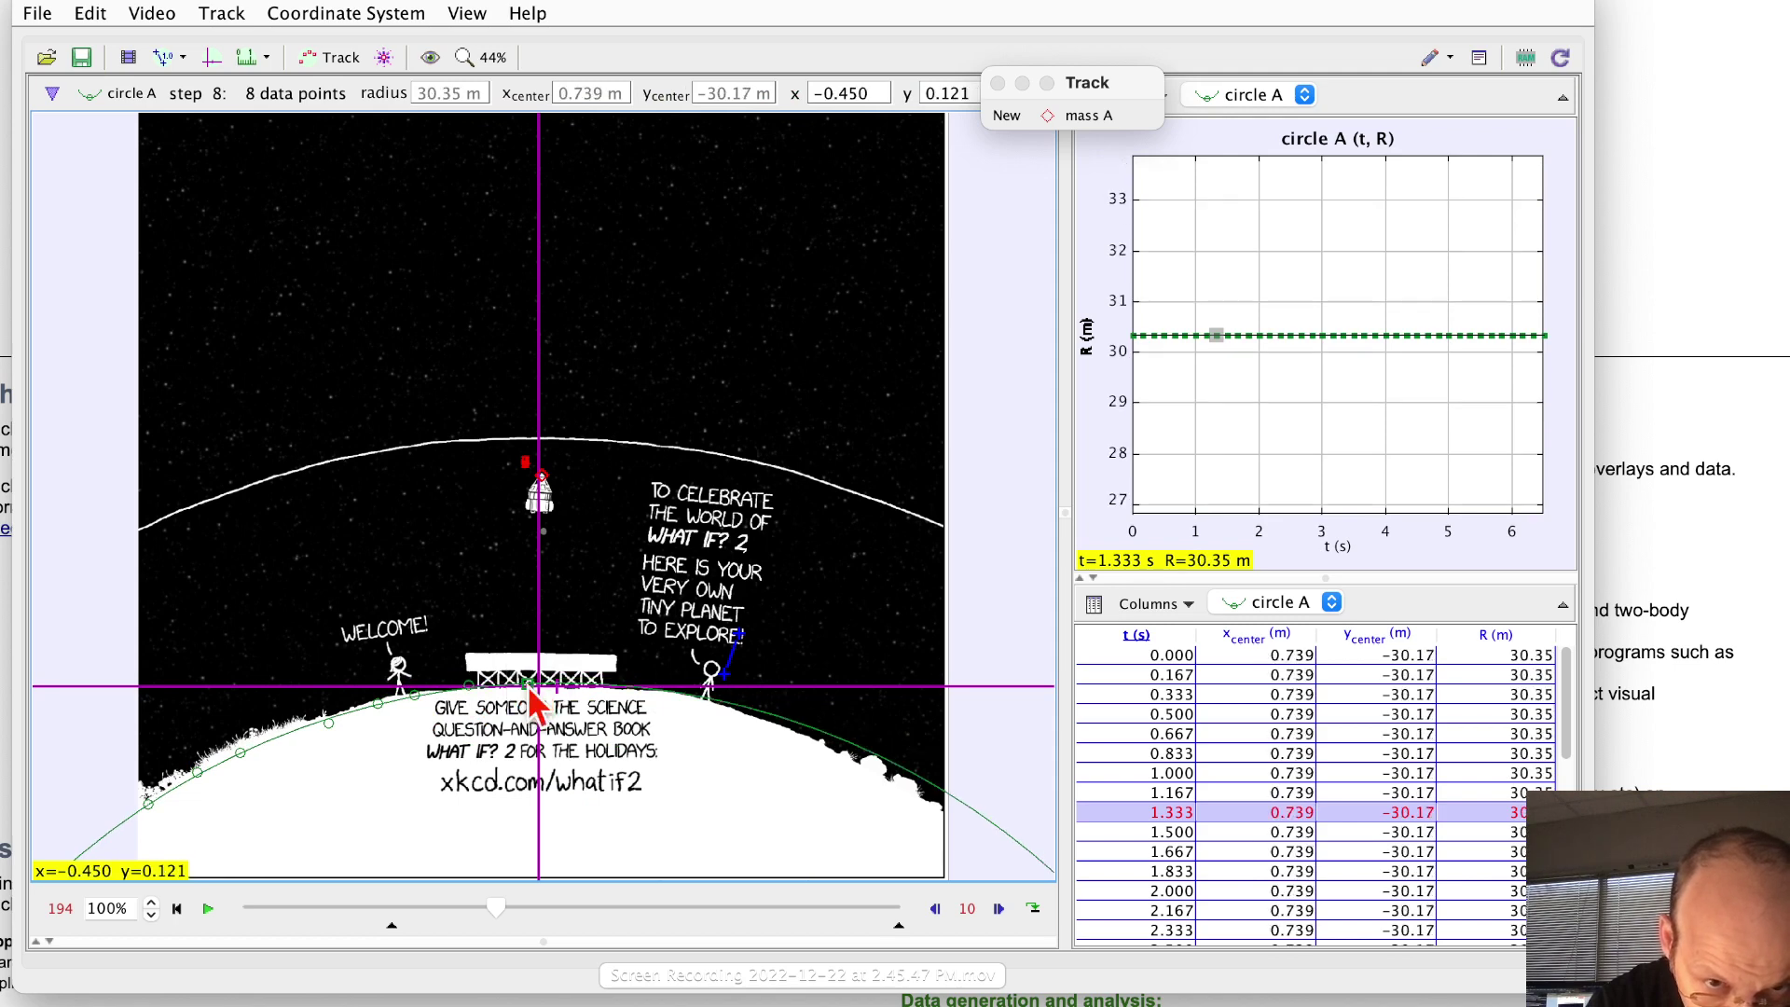
{"action": "left_click", "coordinate": [656, 693]}
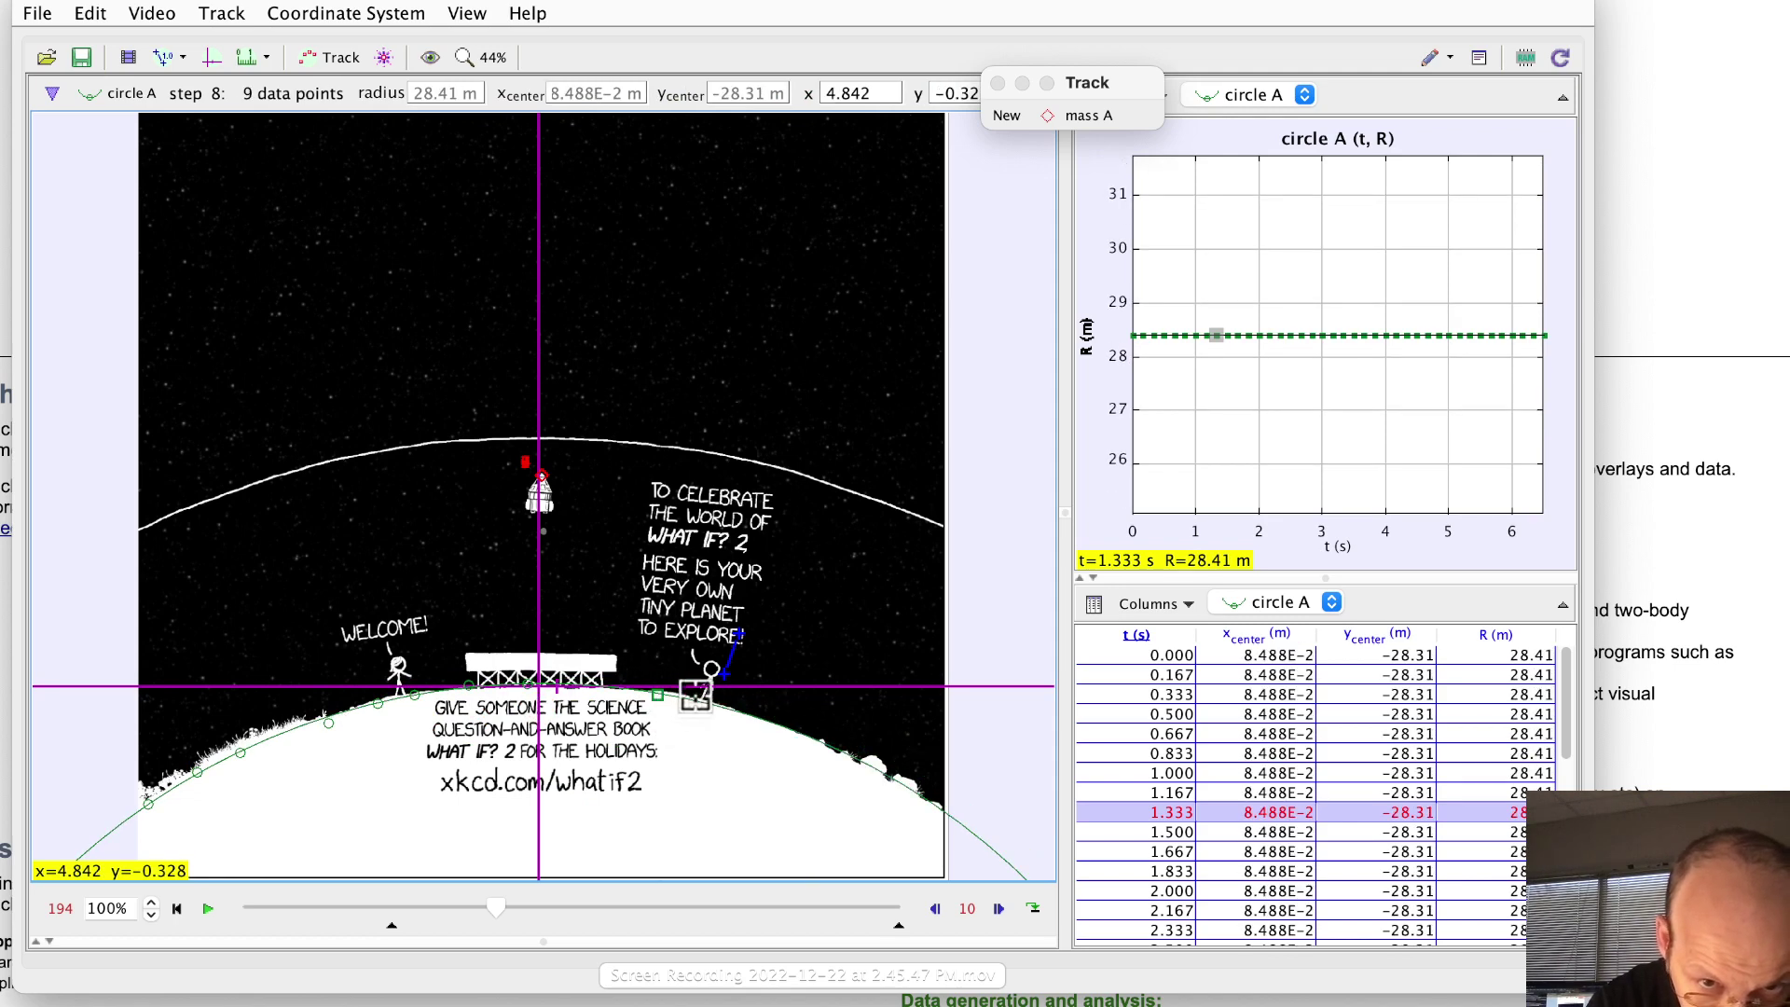
{"action": "left_click", "coordinate": [706, 704], "text": "shift"}
{"action": "left_click", "coordinate": [765, 721], "text": "shift"}
{"action": "left_click", "coordinate": [809, 739], "text": "shift"}
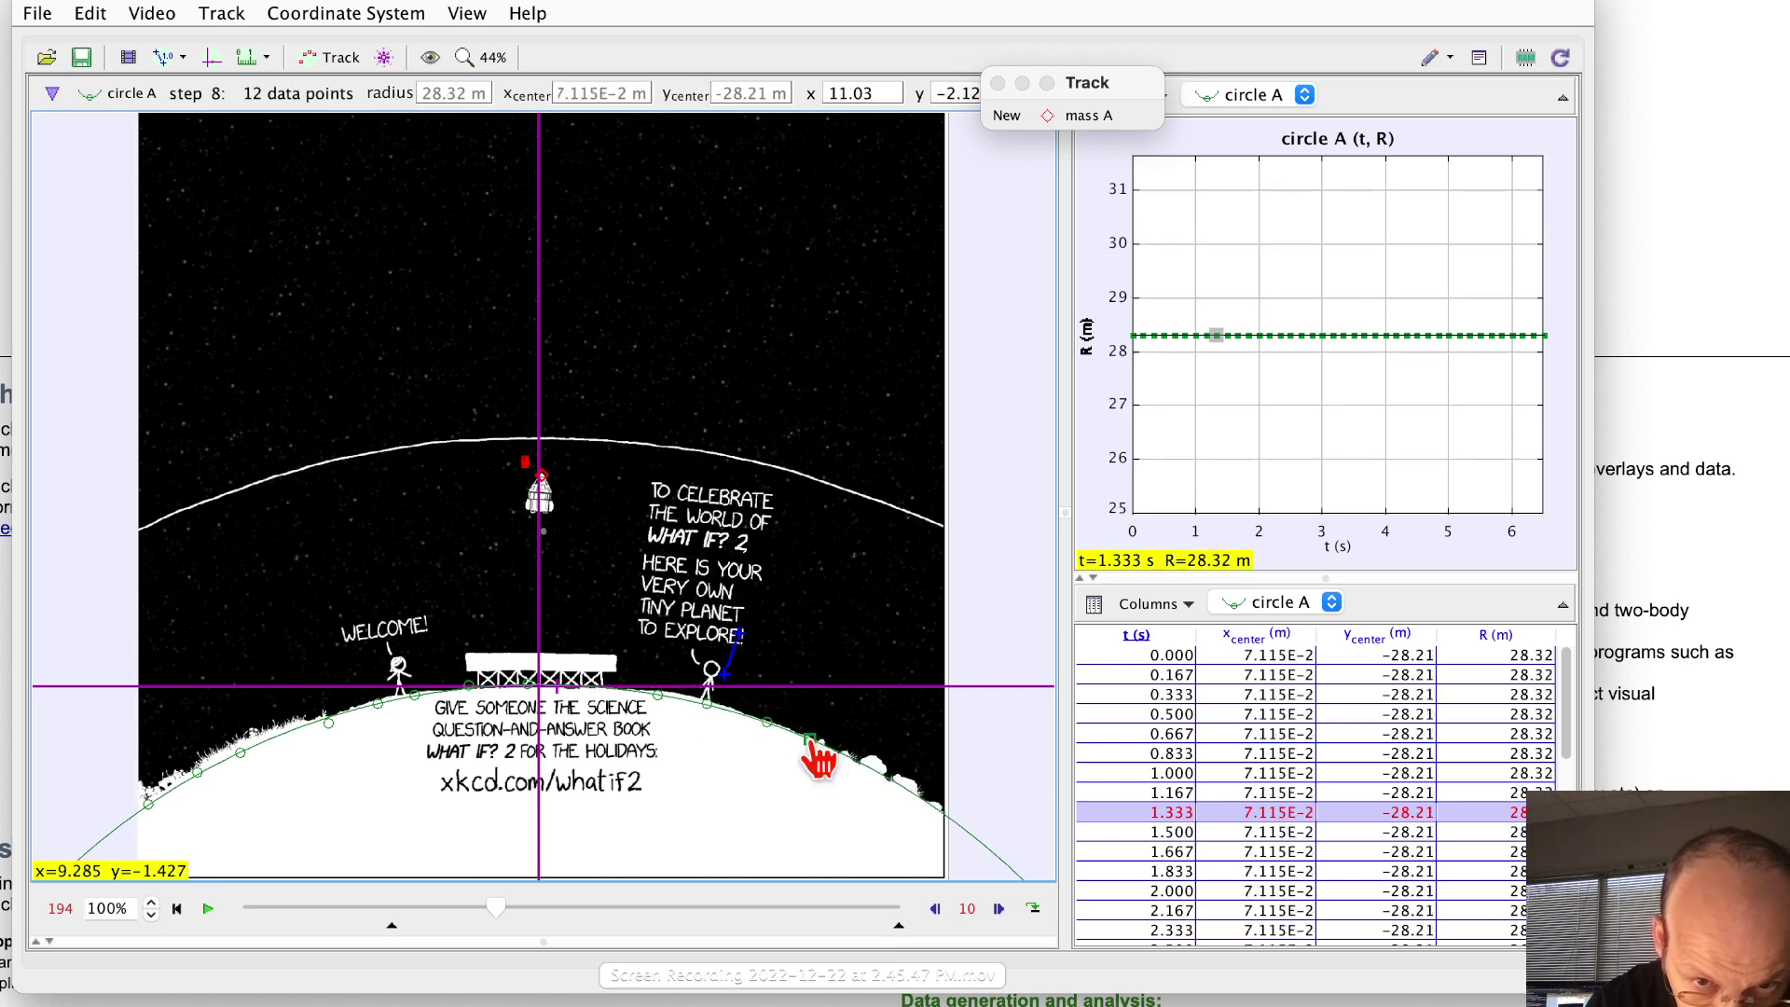
{"action": "left_click", "coordinate": [866, 765], "text": "shift"}
{"action": "left_click", "coordinate": [903, 790], "text": "shift"}
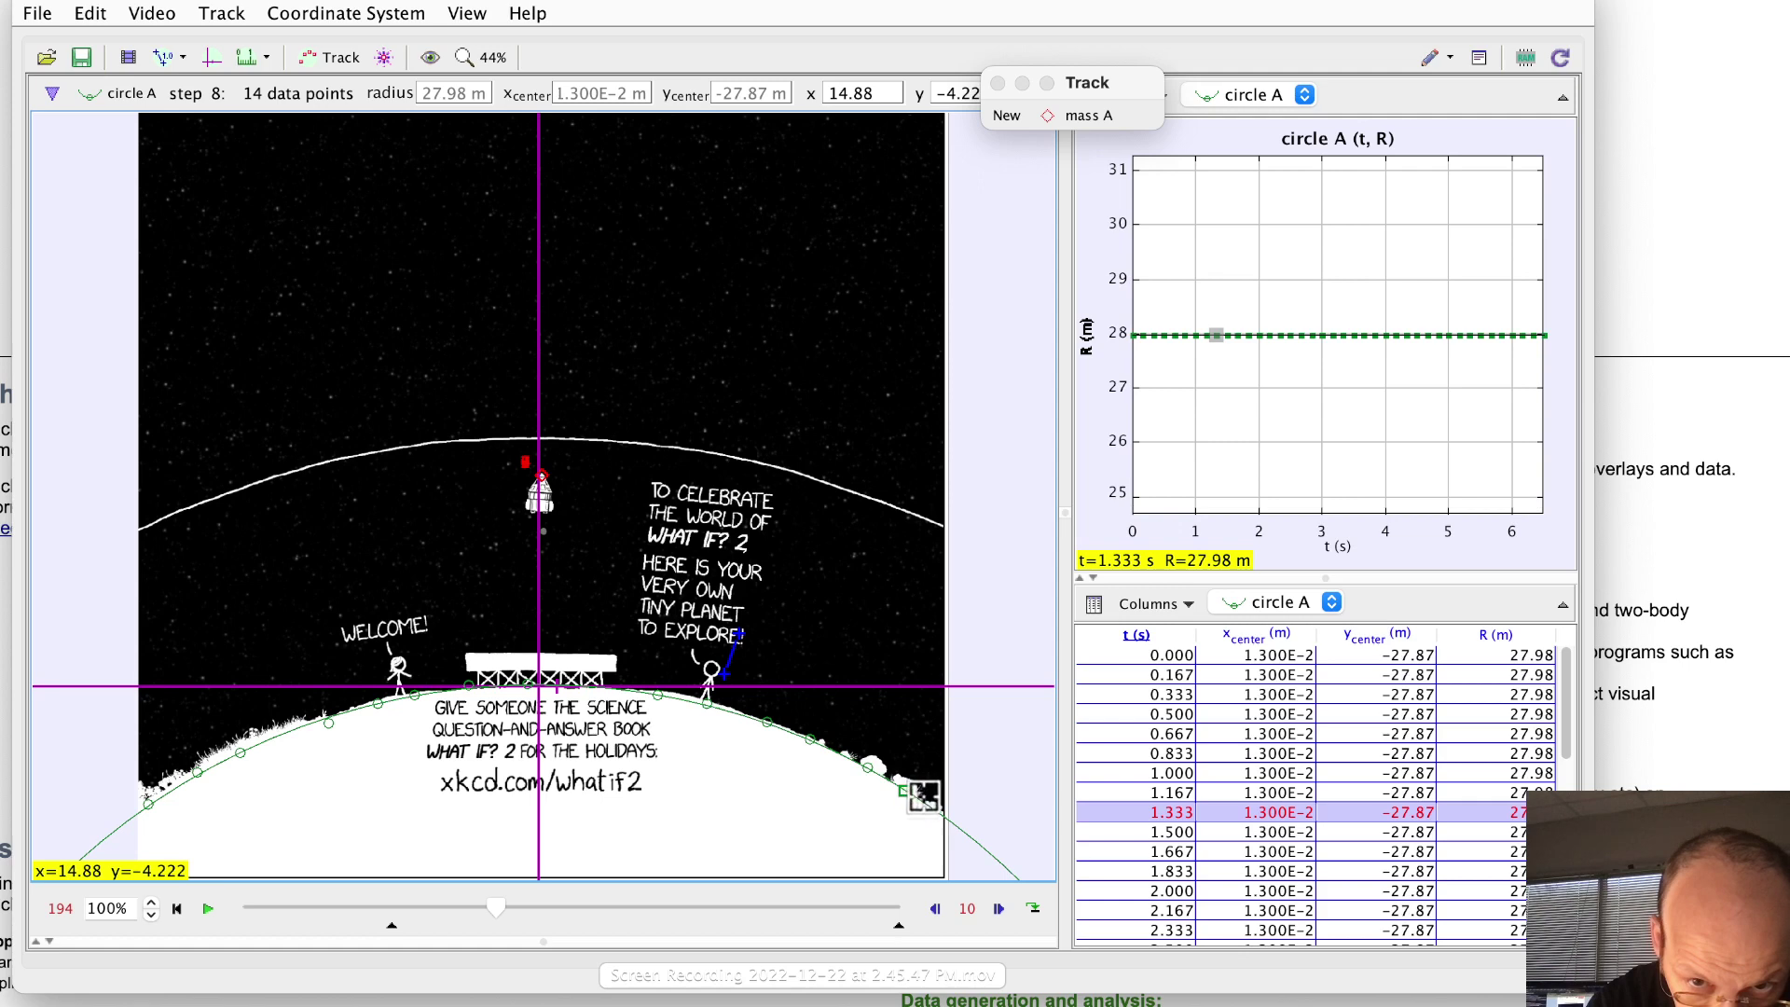
{"action": "left_click", "coordinate": [933, 803], "text": "shift"}
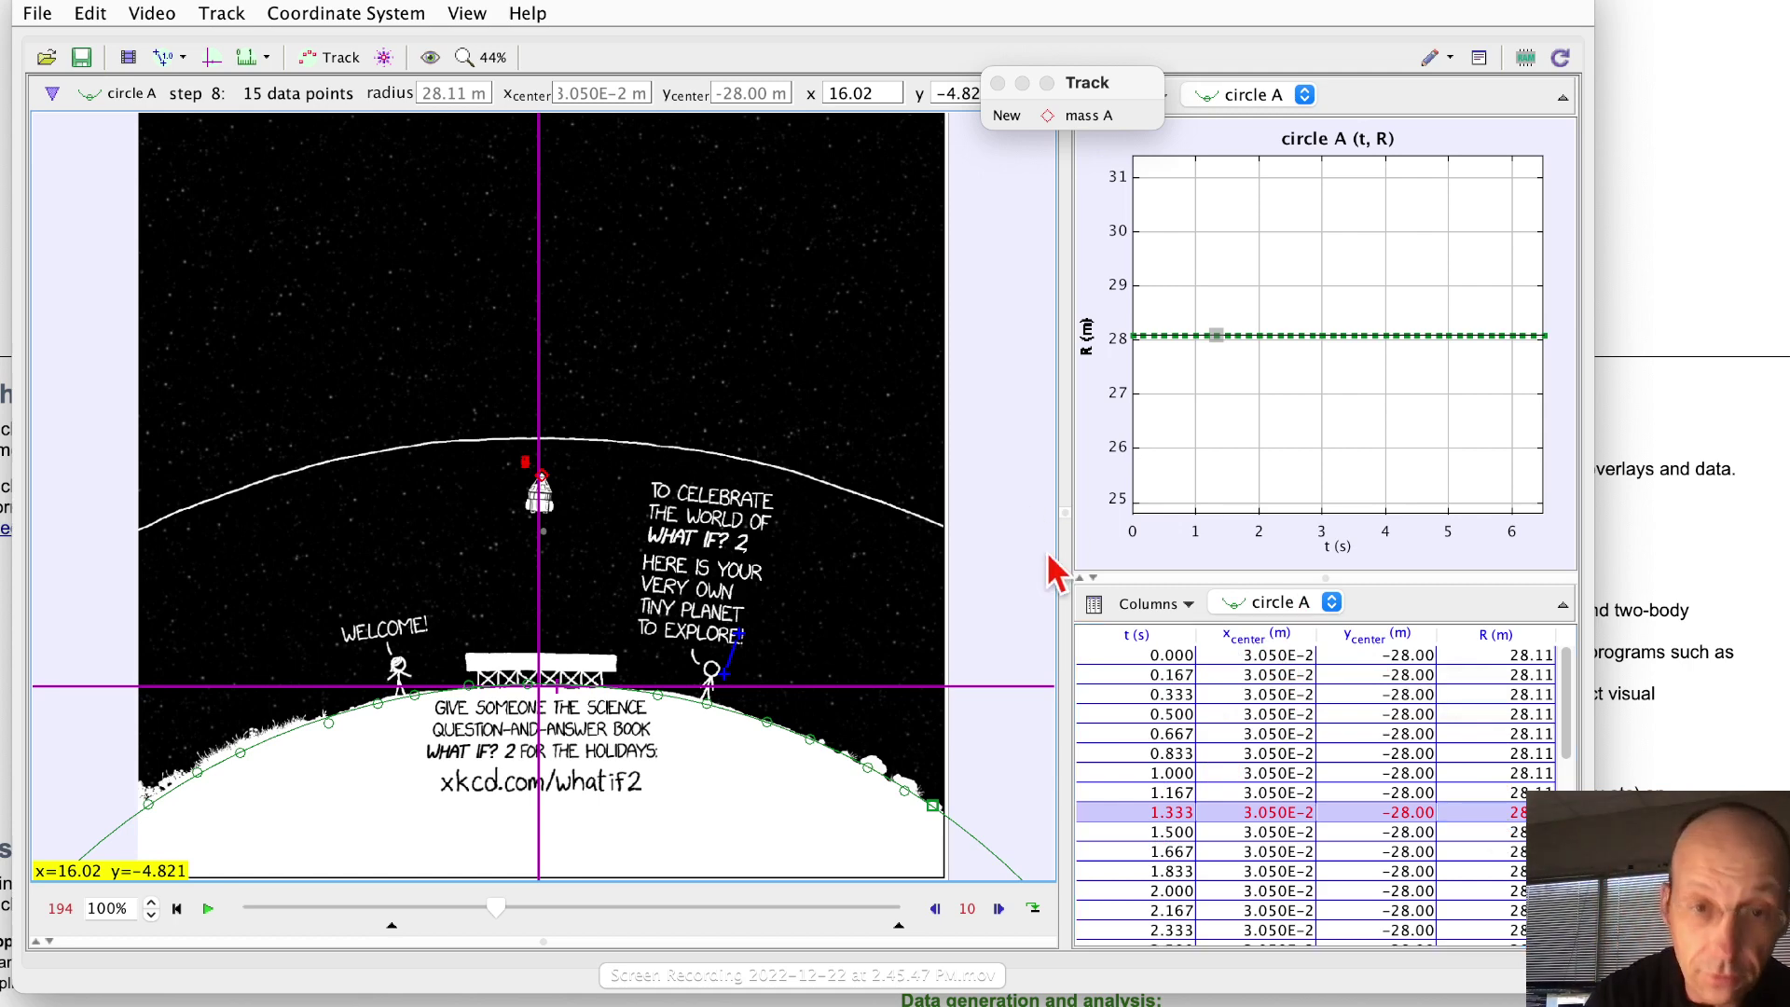
Select the calibration stick to confirm its 1.750 m length
{"action": "left_click", "coordinate": [737, 653]}
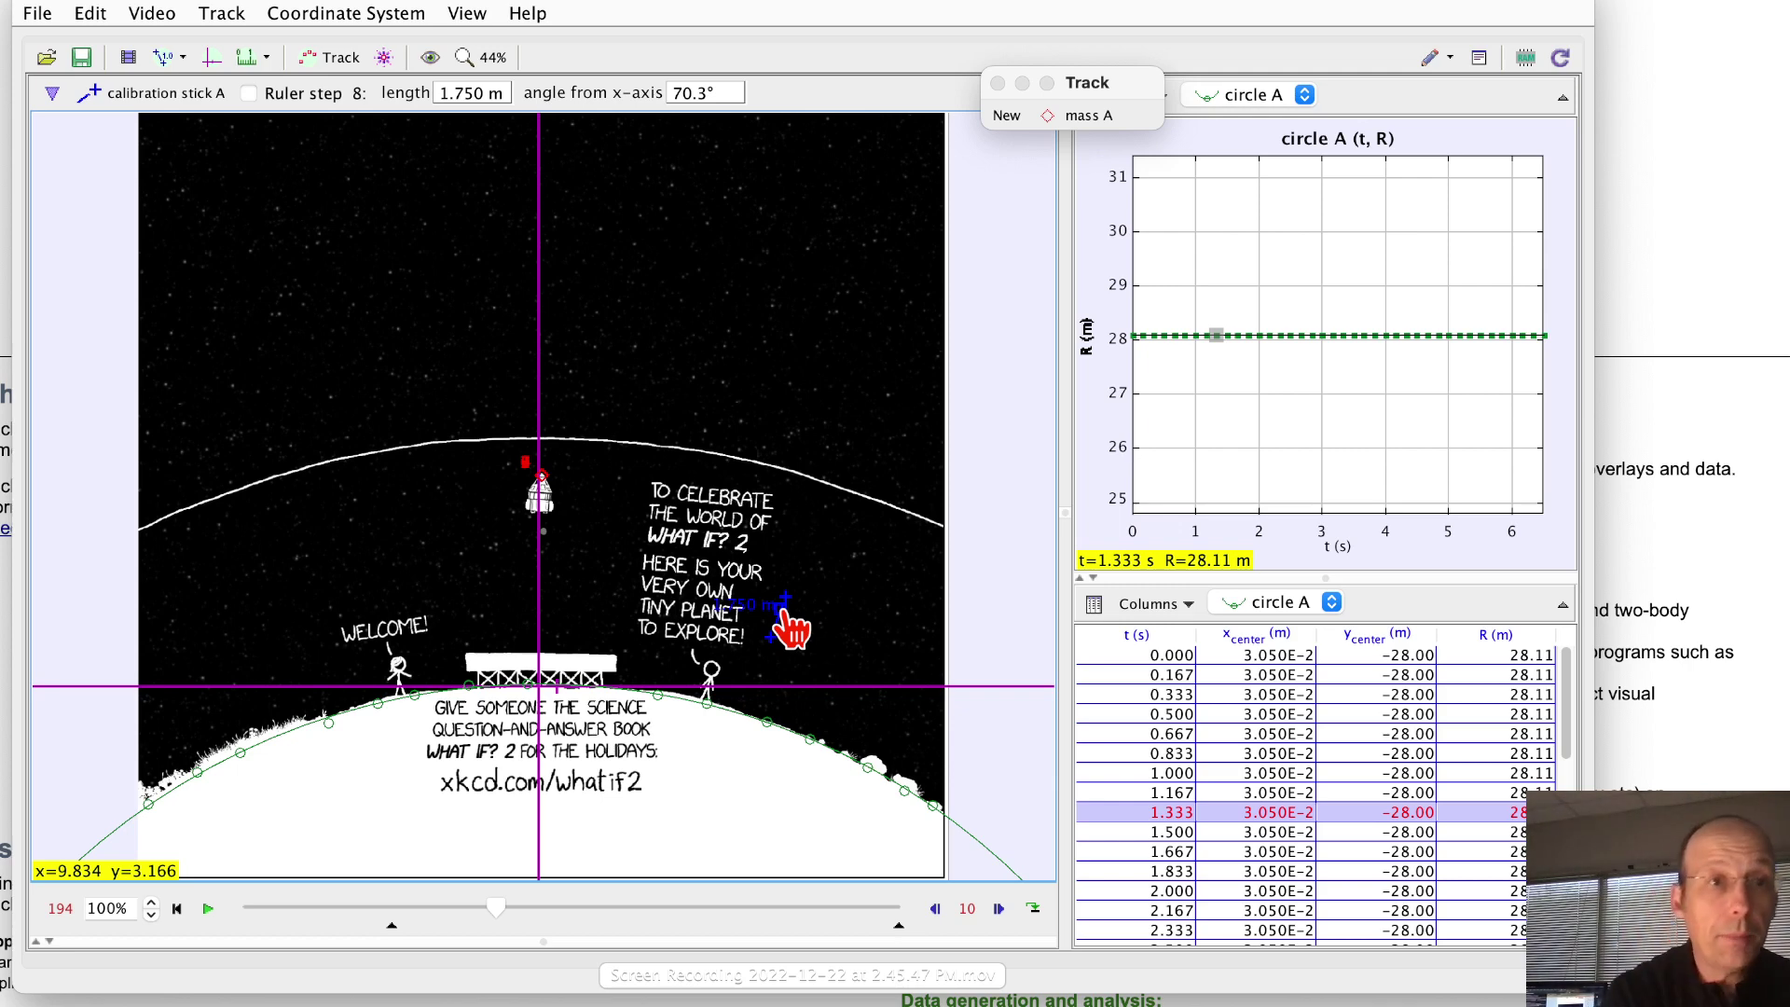
Open a new tab, drag the screen recording in from Finder, and scrub near frame 22
{"action": "left_click", "coordinate": [37, 14]}
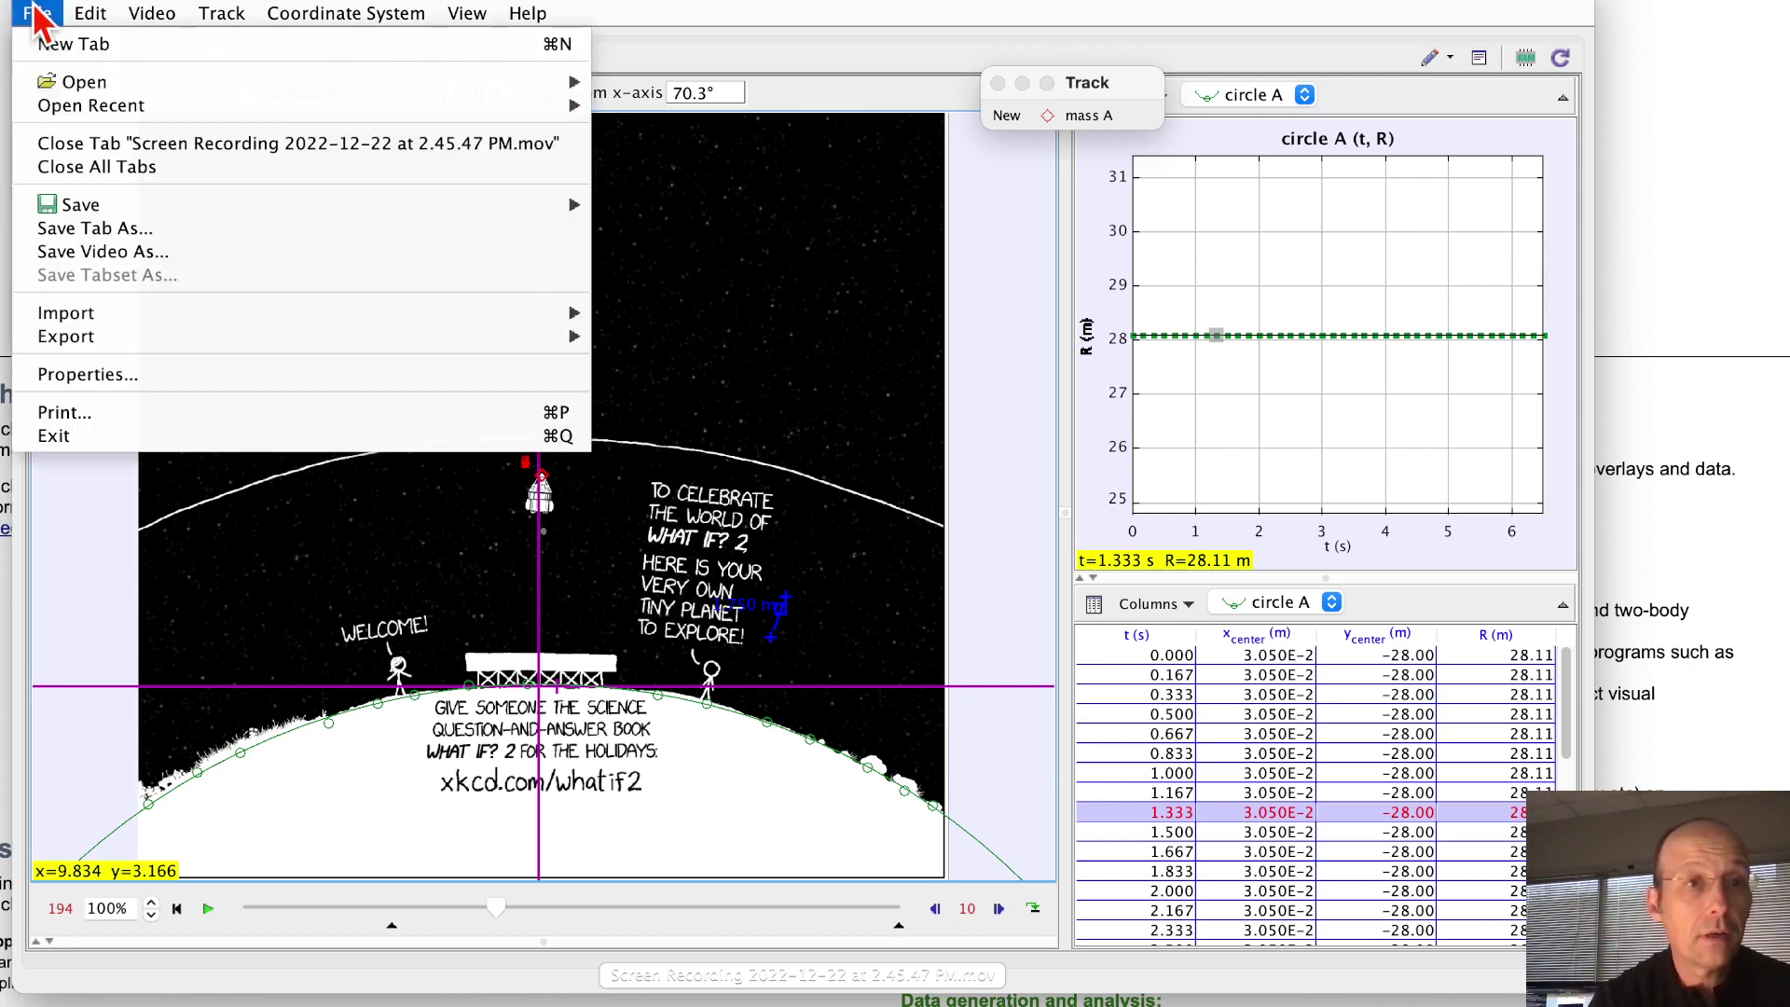
{"action": "left_click", "coordinate": [70, 44]}
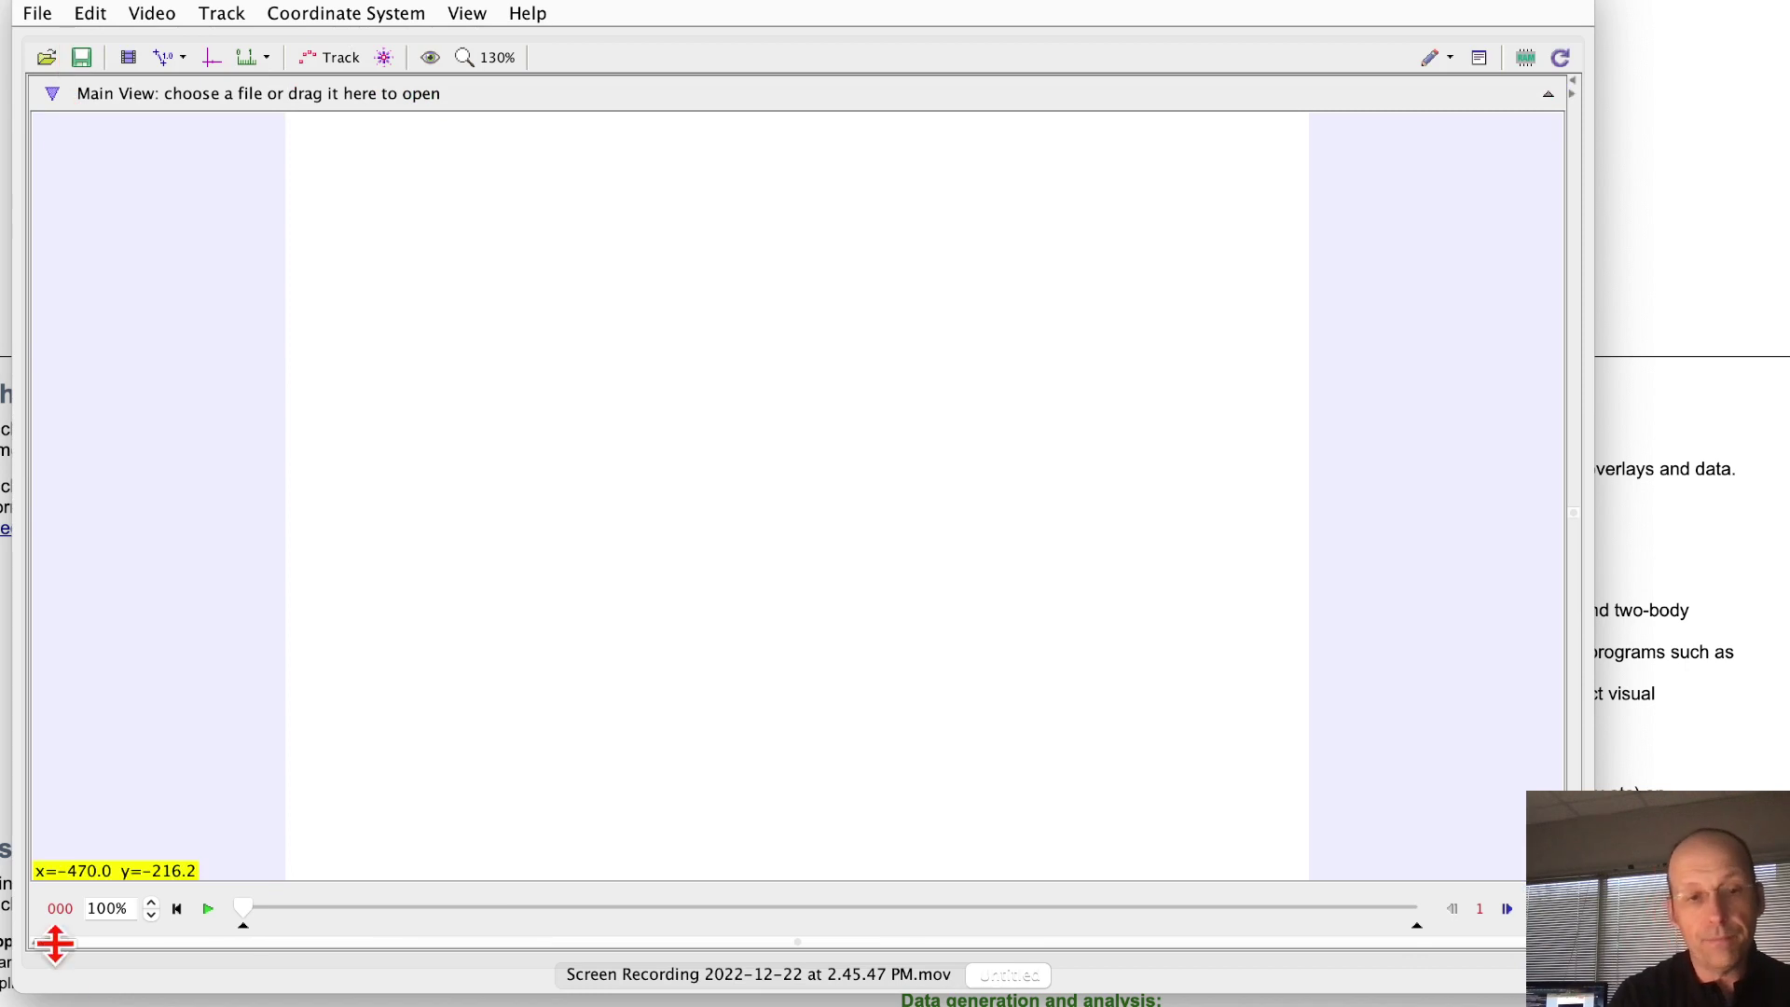
{"action": "left_click", "coordinate": [67, 988]}
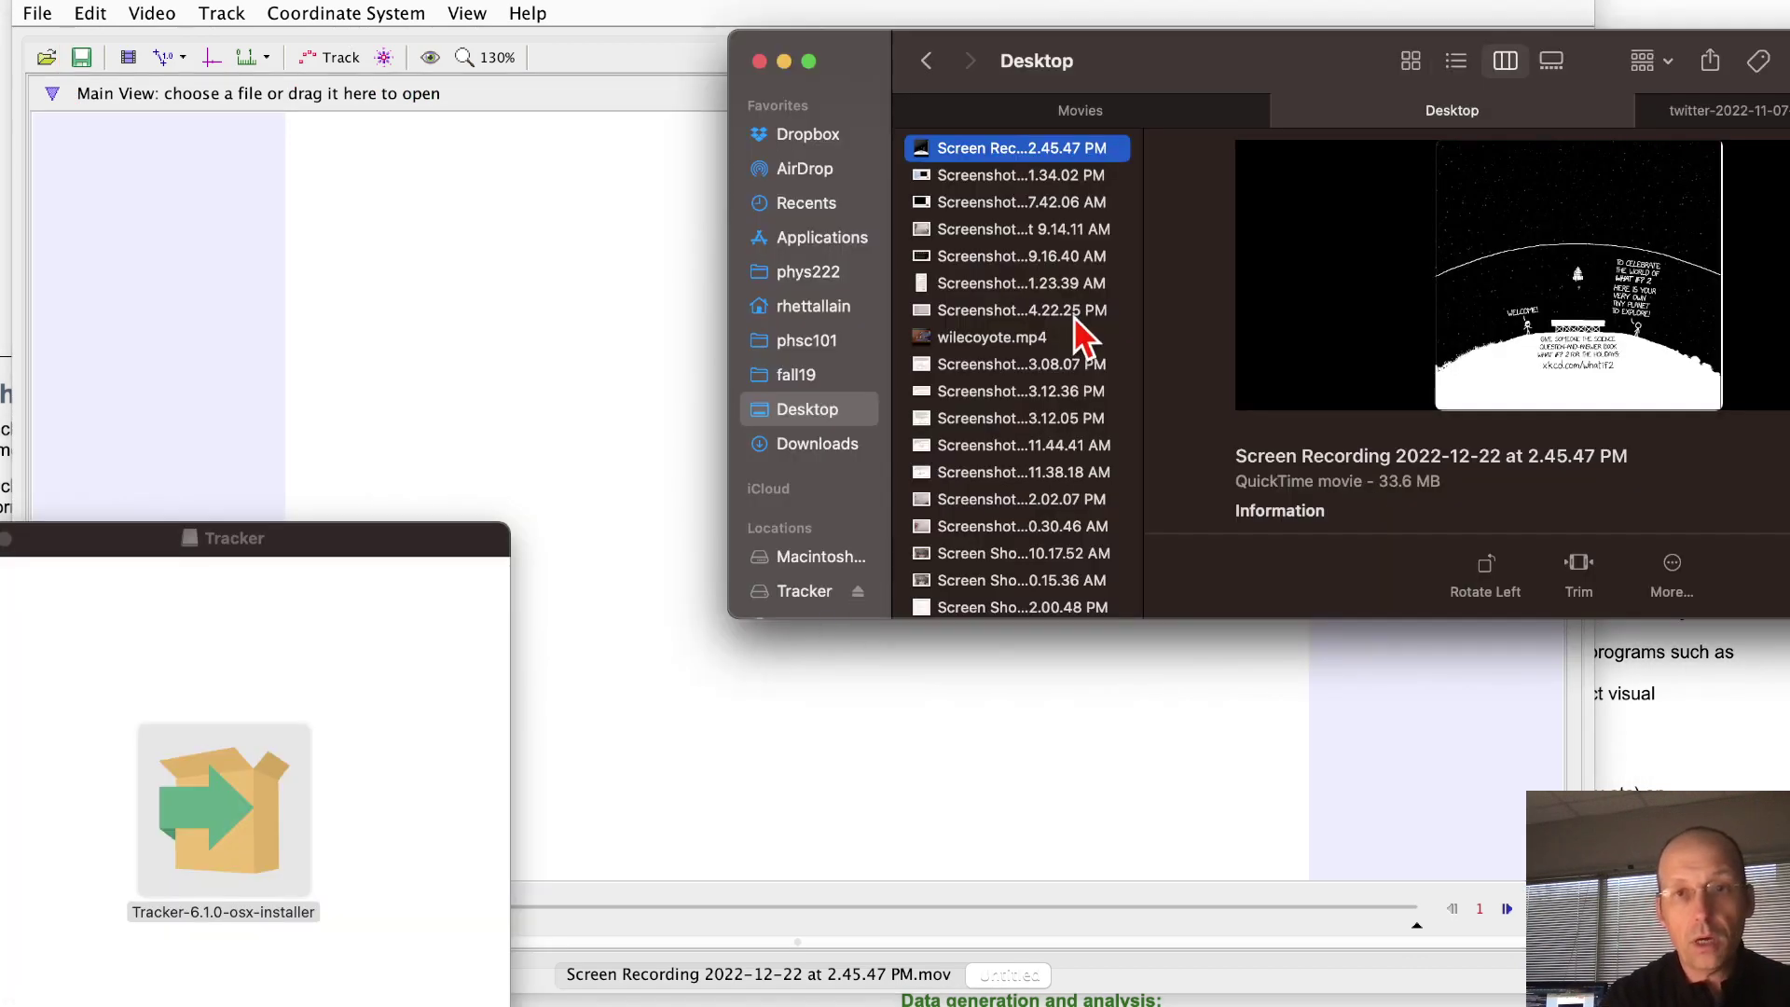
{"action": "left_click_drag", "start_coordinate": [1031, 152], "coordinate": [587, 334]}
{"action": "left_click", "coordinate": [621, 8]}
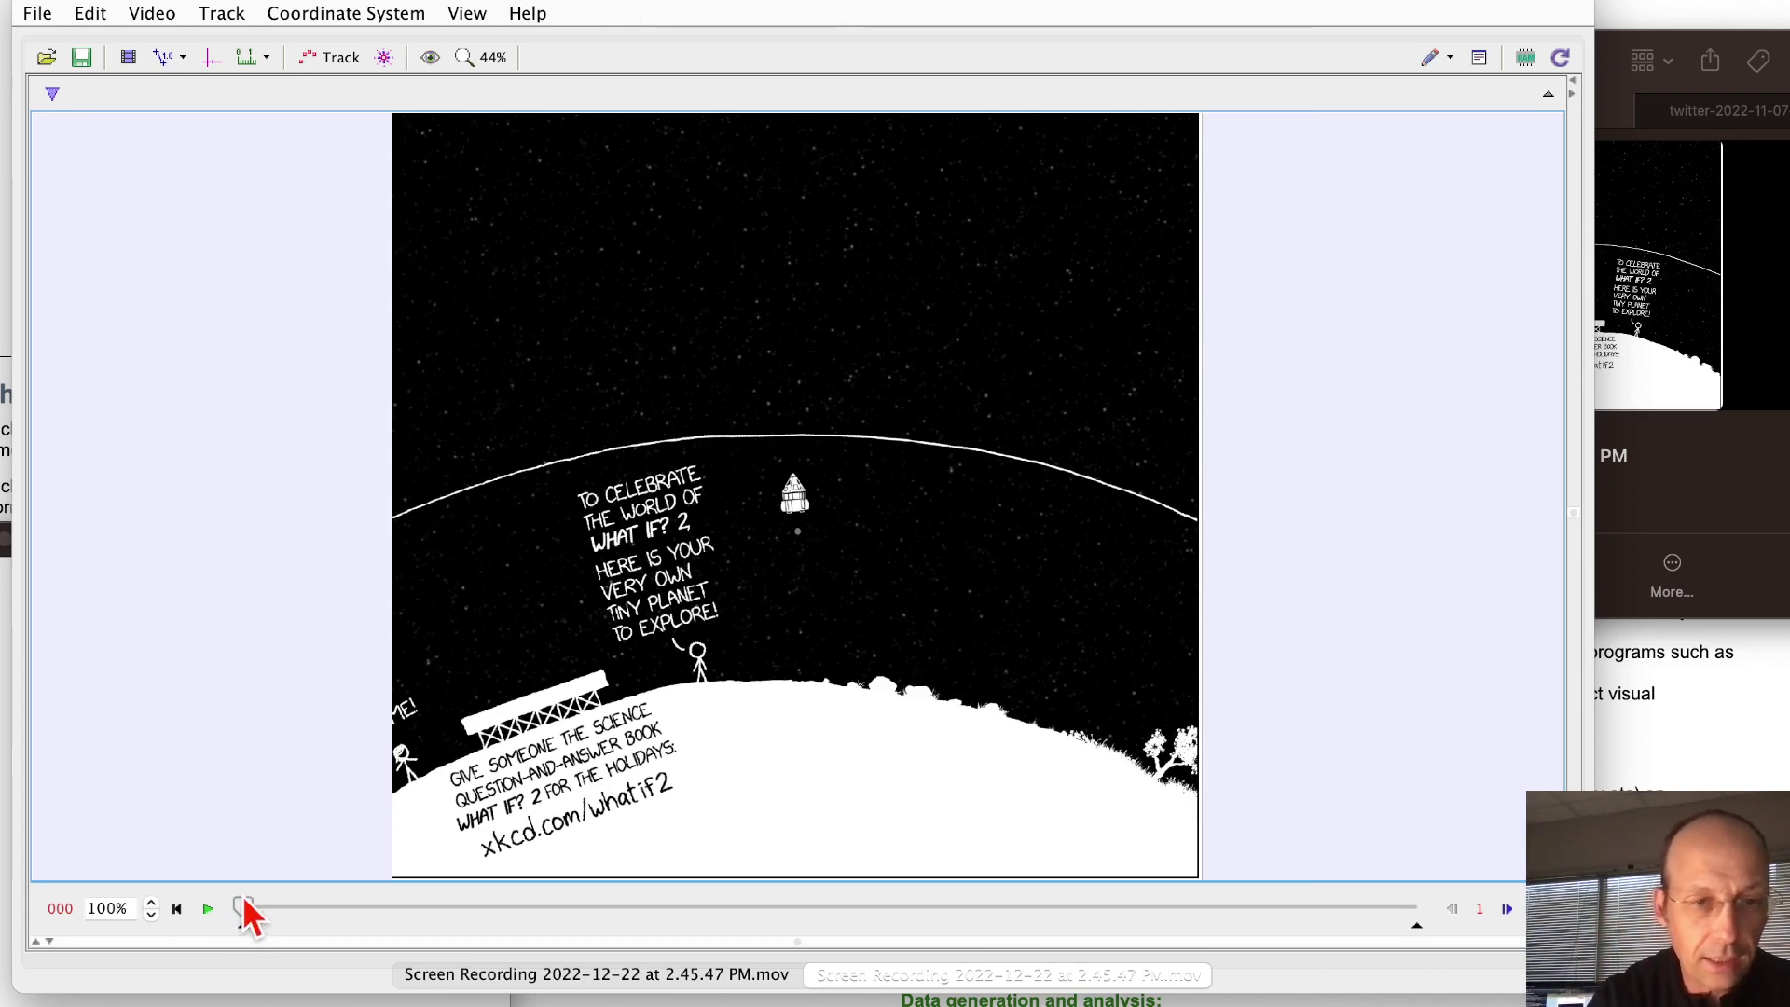
{"action": "left_click_drag", "start_coordinate": [245, 909], "coordinate": [1147, 914]}
{"action": "key", "text": "Left"}
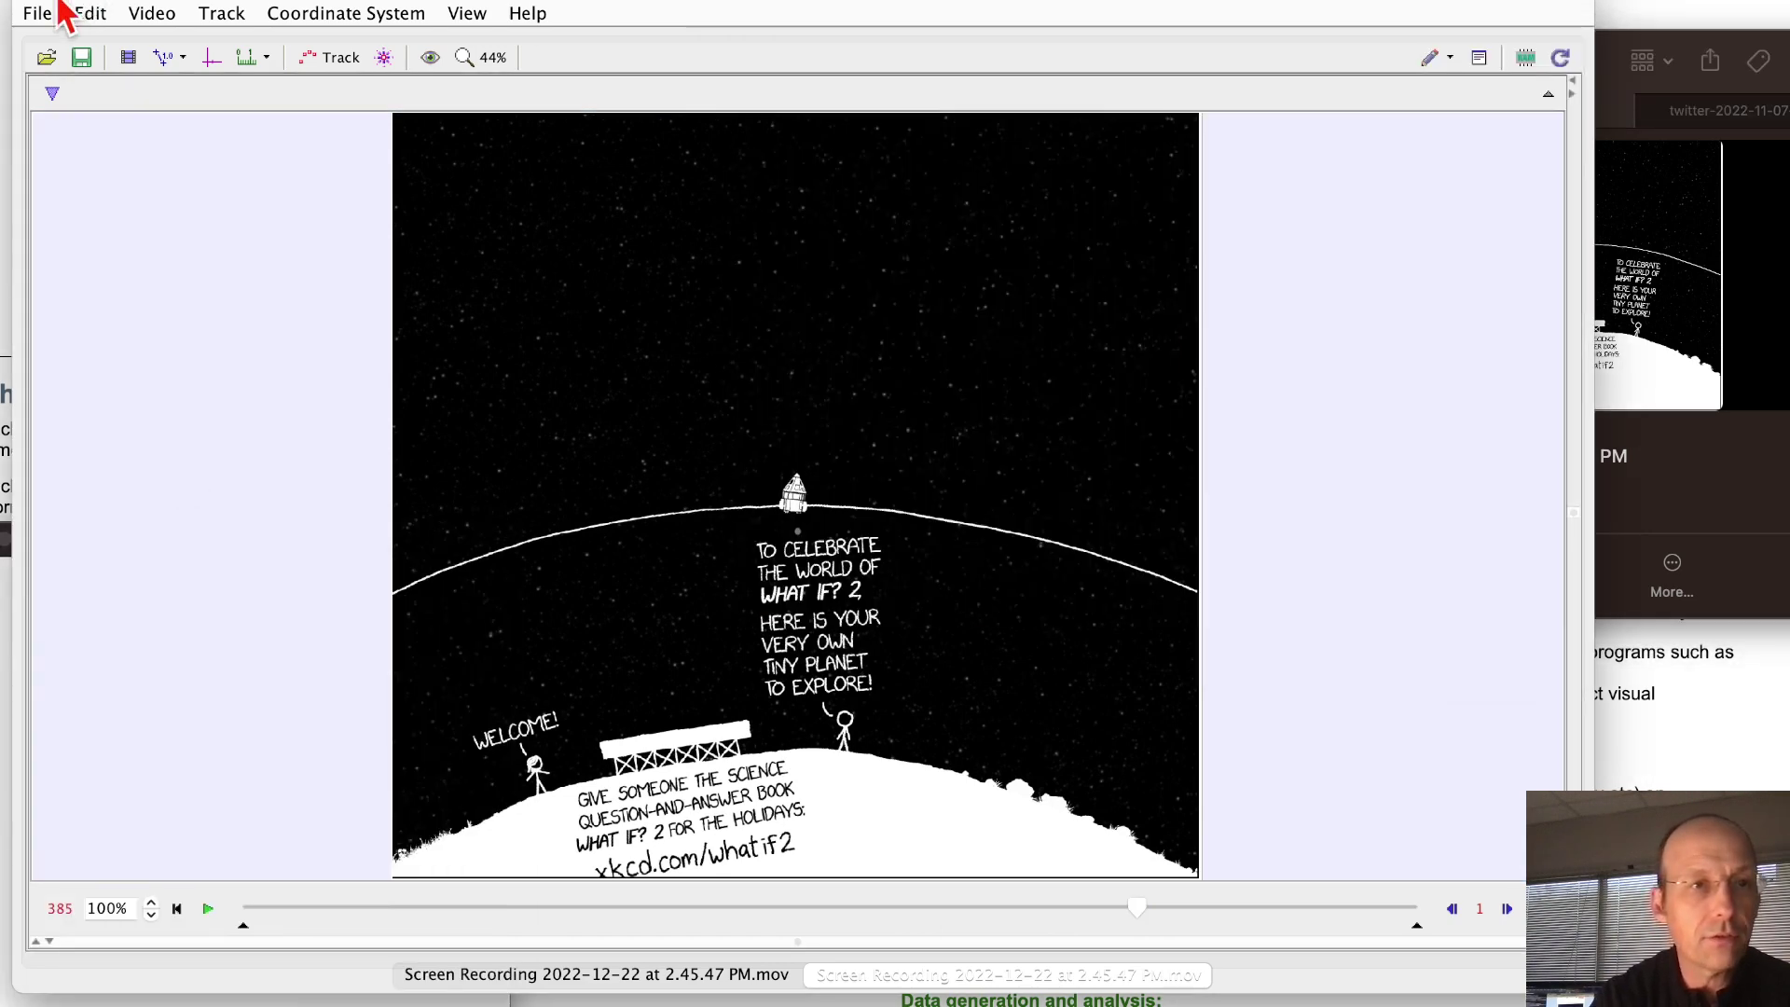
Open another new tab and switch to the second Screen Recording 2022-12-22 at 2.45.47 PM.mov entry
{"action": "left_click", "coordinate": [47, 13]}
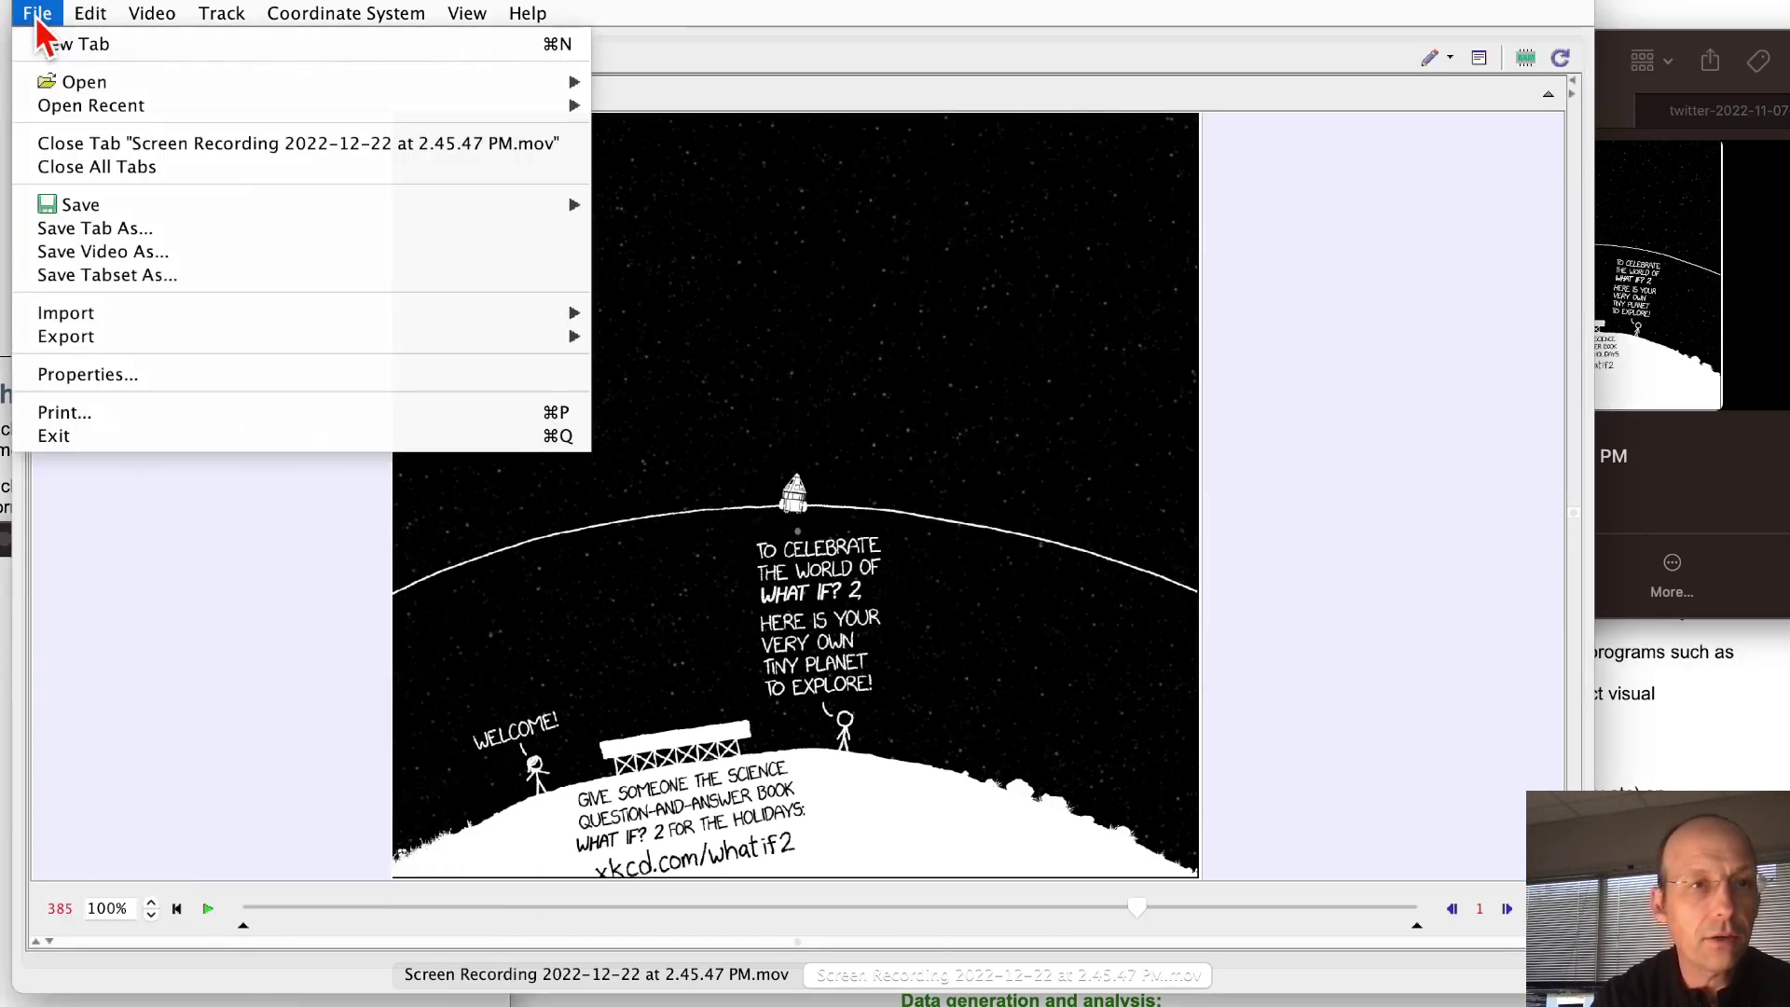
{"action": "left_click", "coordinate": [52, 42]}
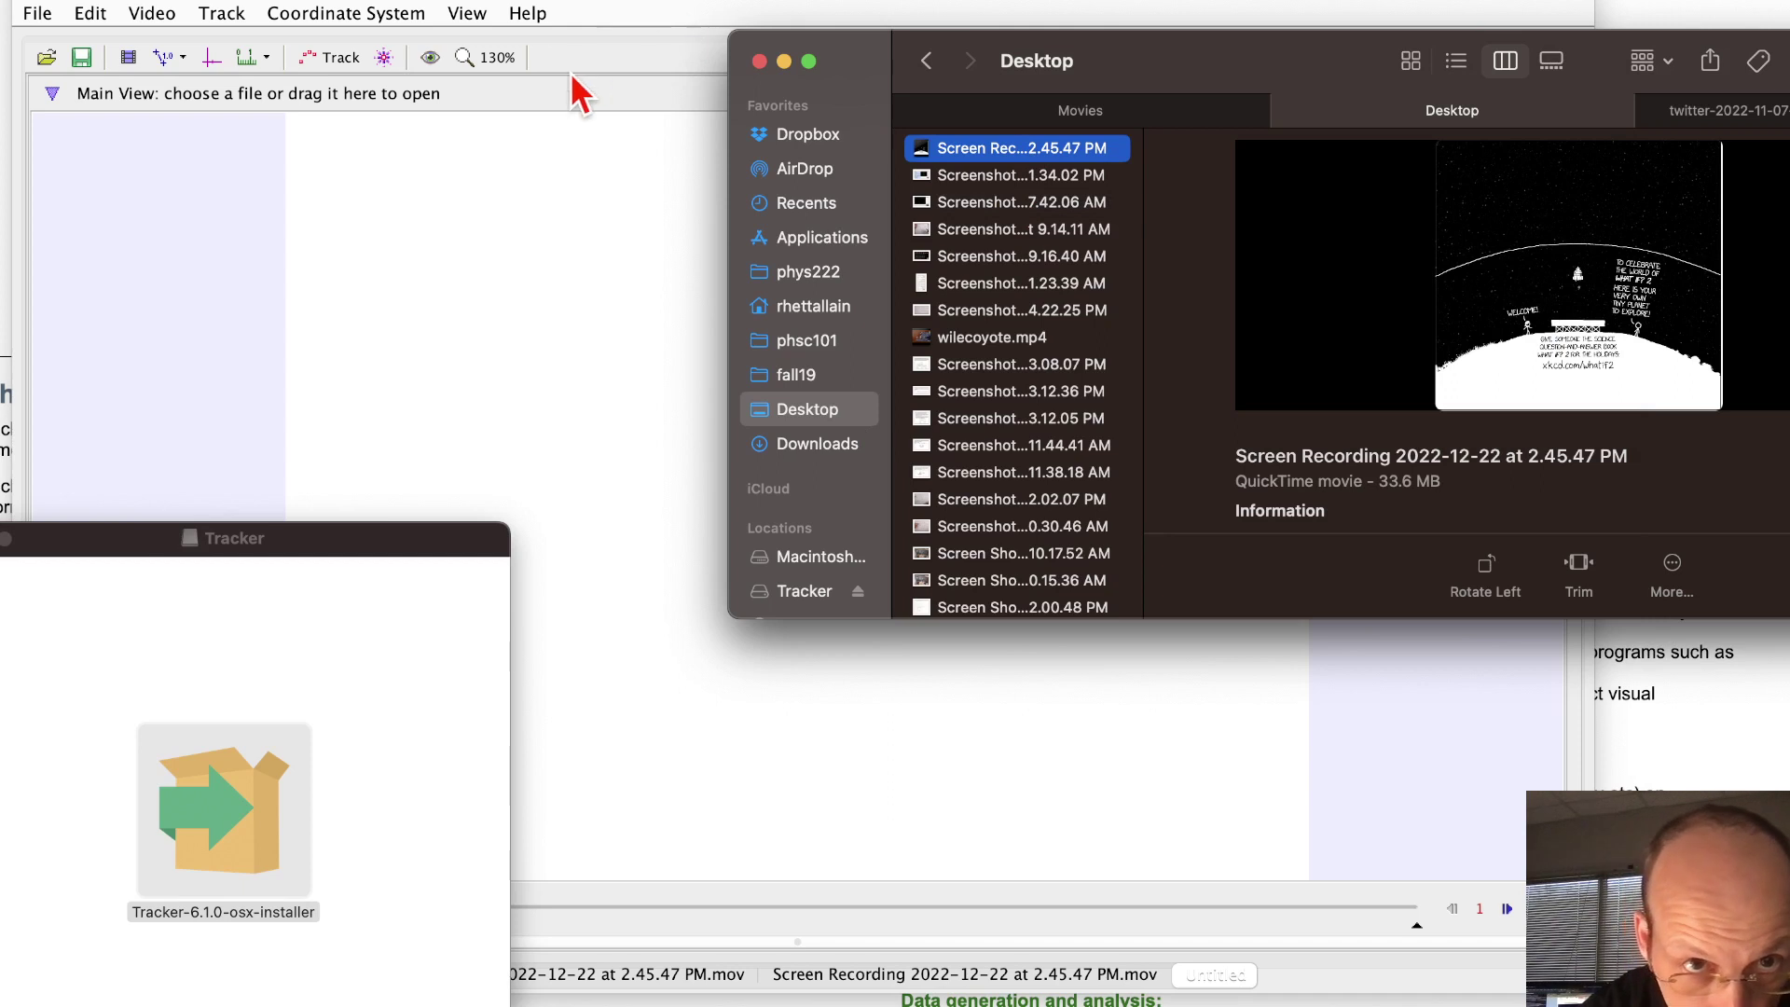
{"action": "left_click", "coordinate": [550, 17]}
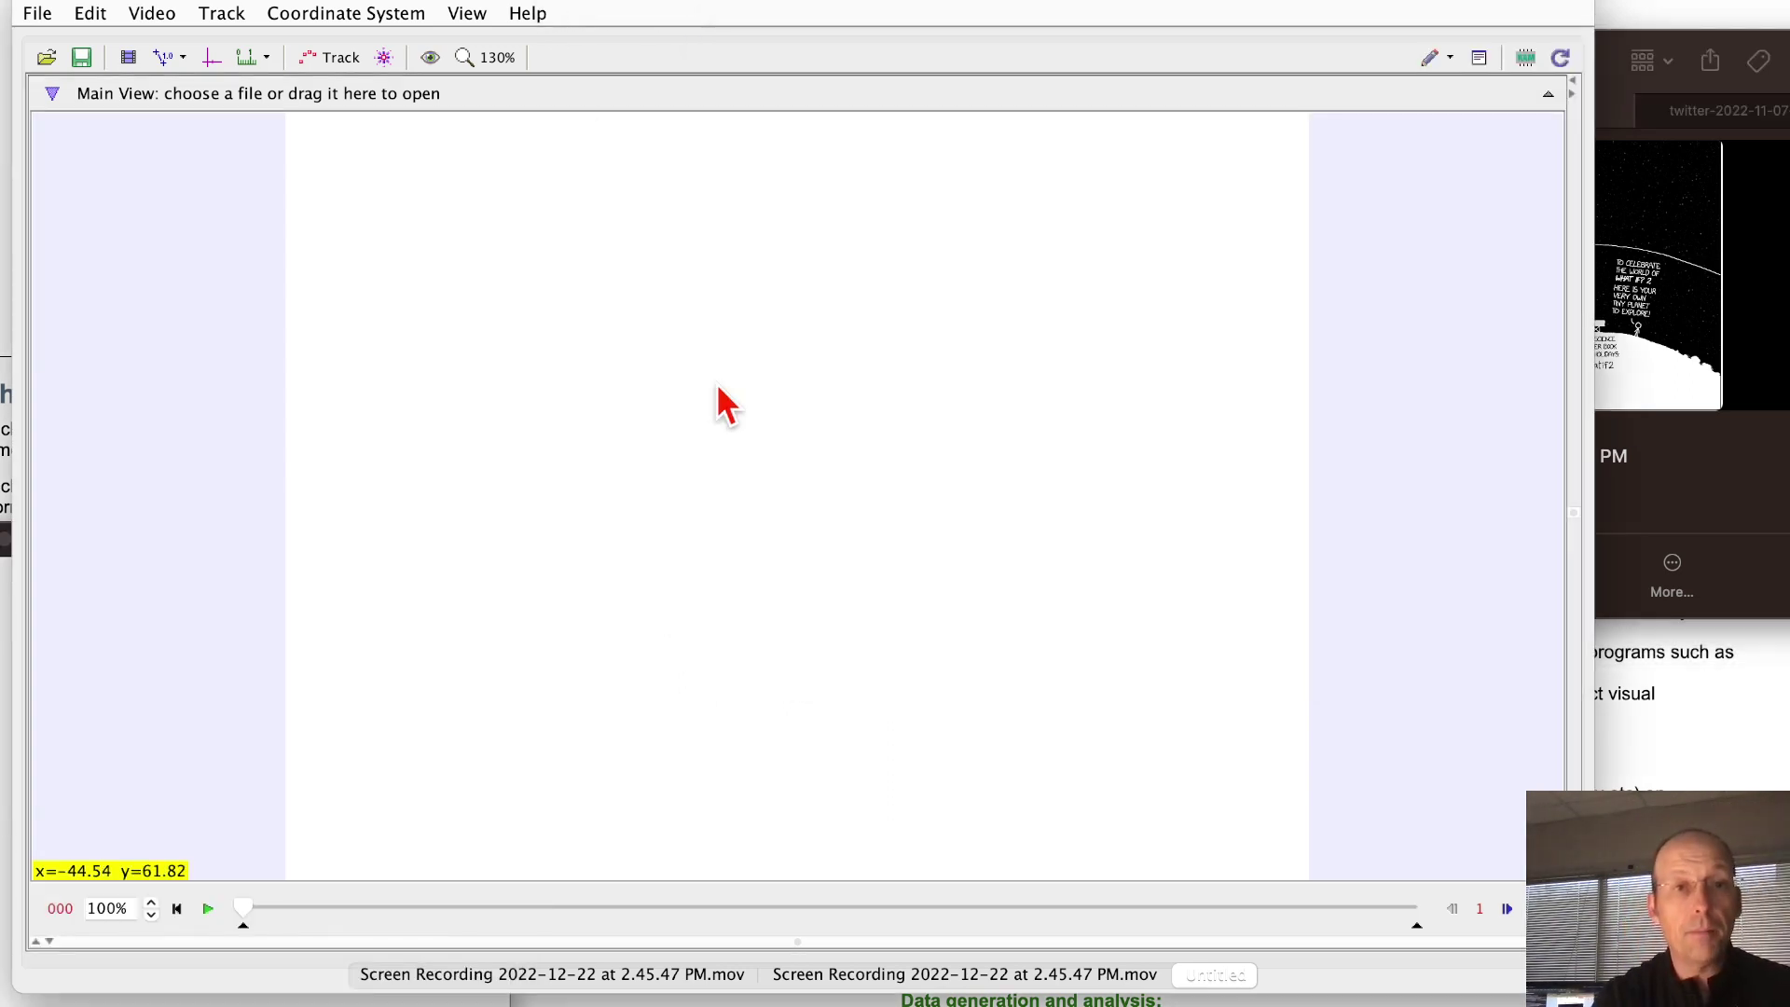
{"action": "left_click", "coordinate": [463, 15]}
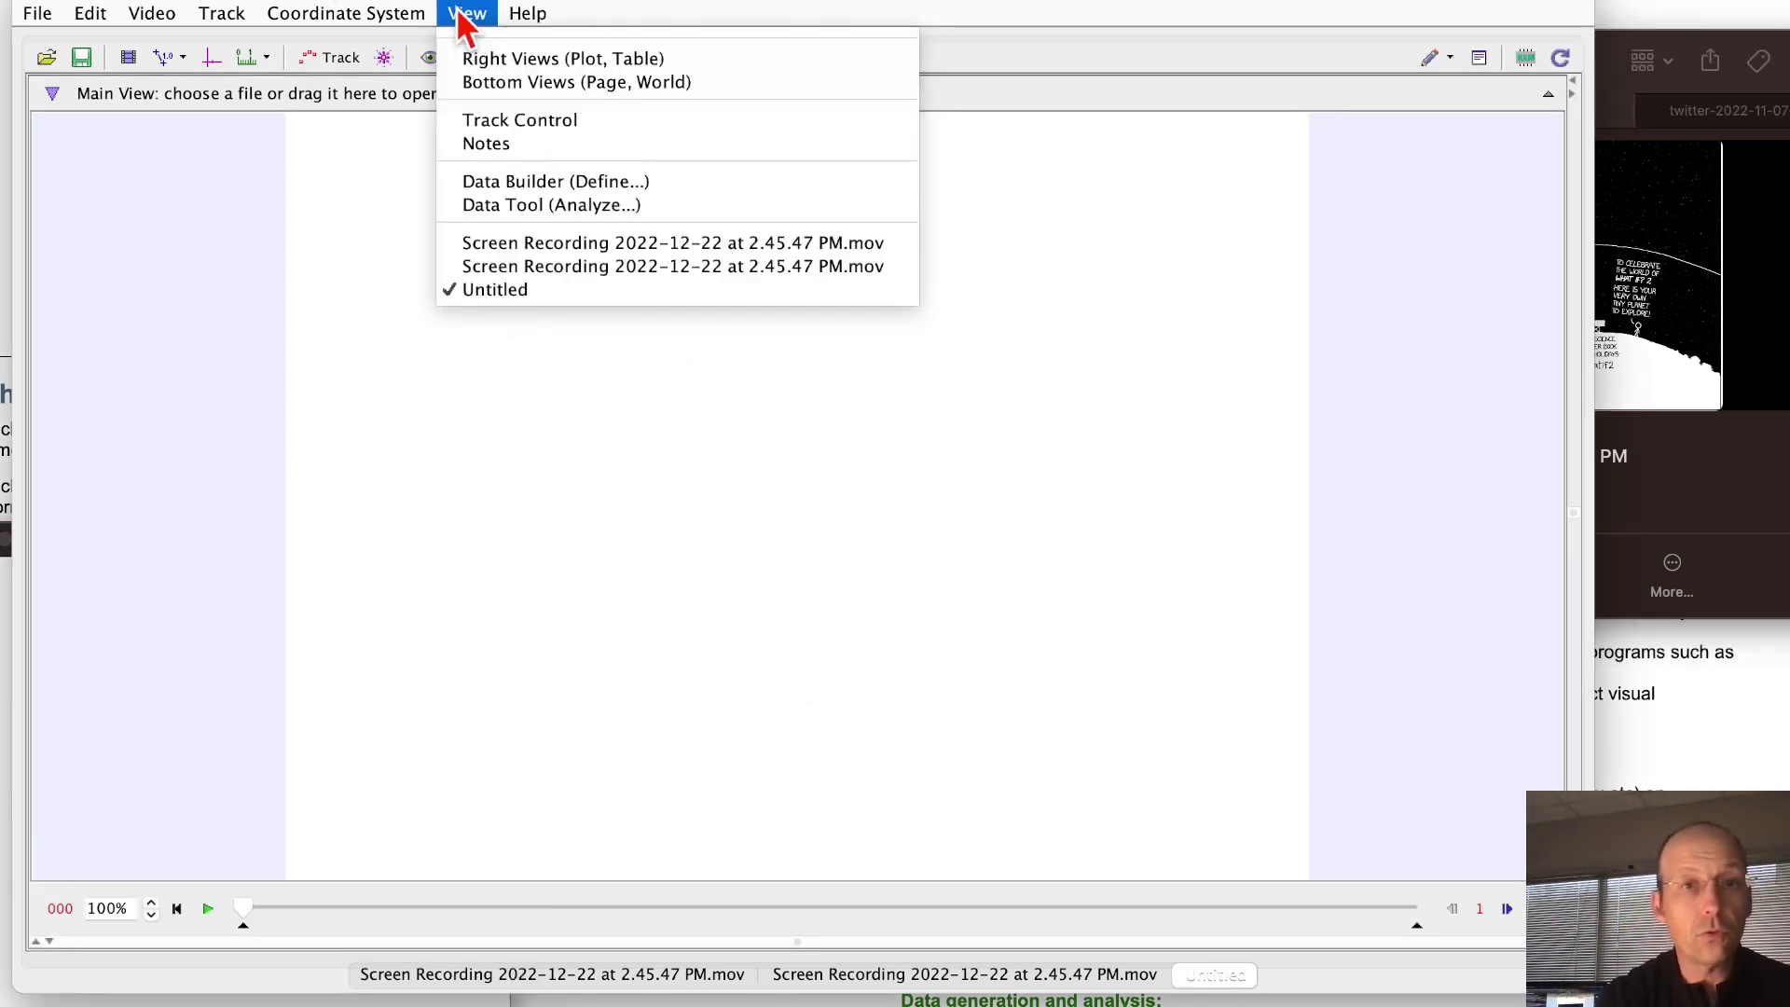
{"action": "left_click", "coordinate": [503, 265]}
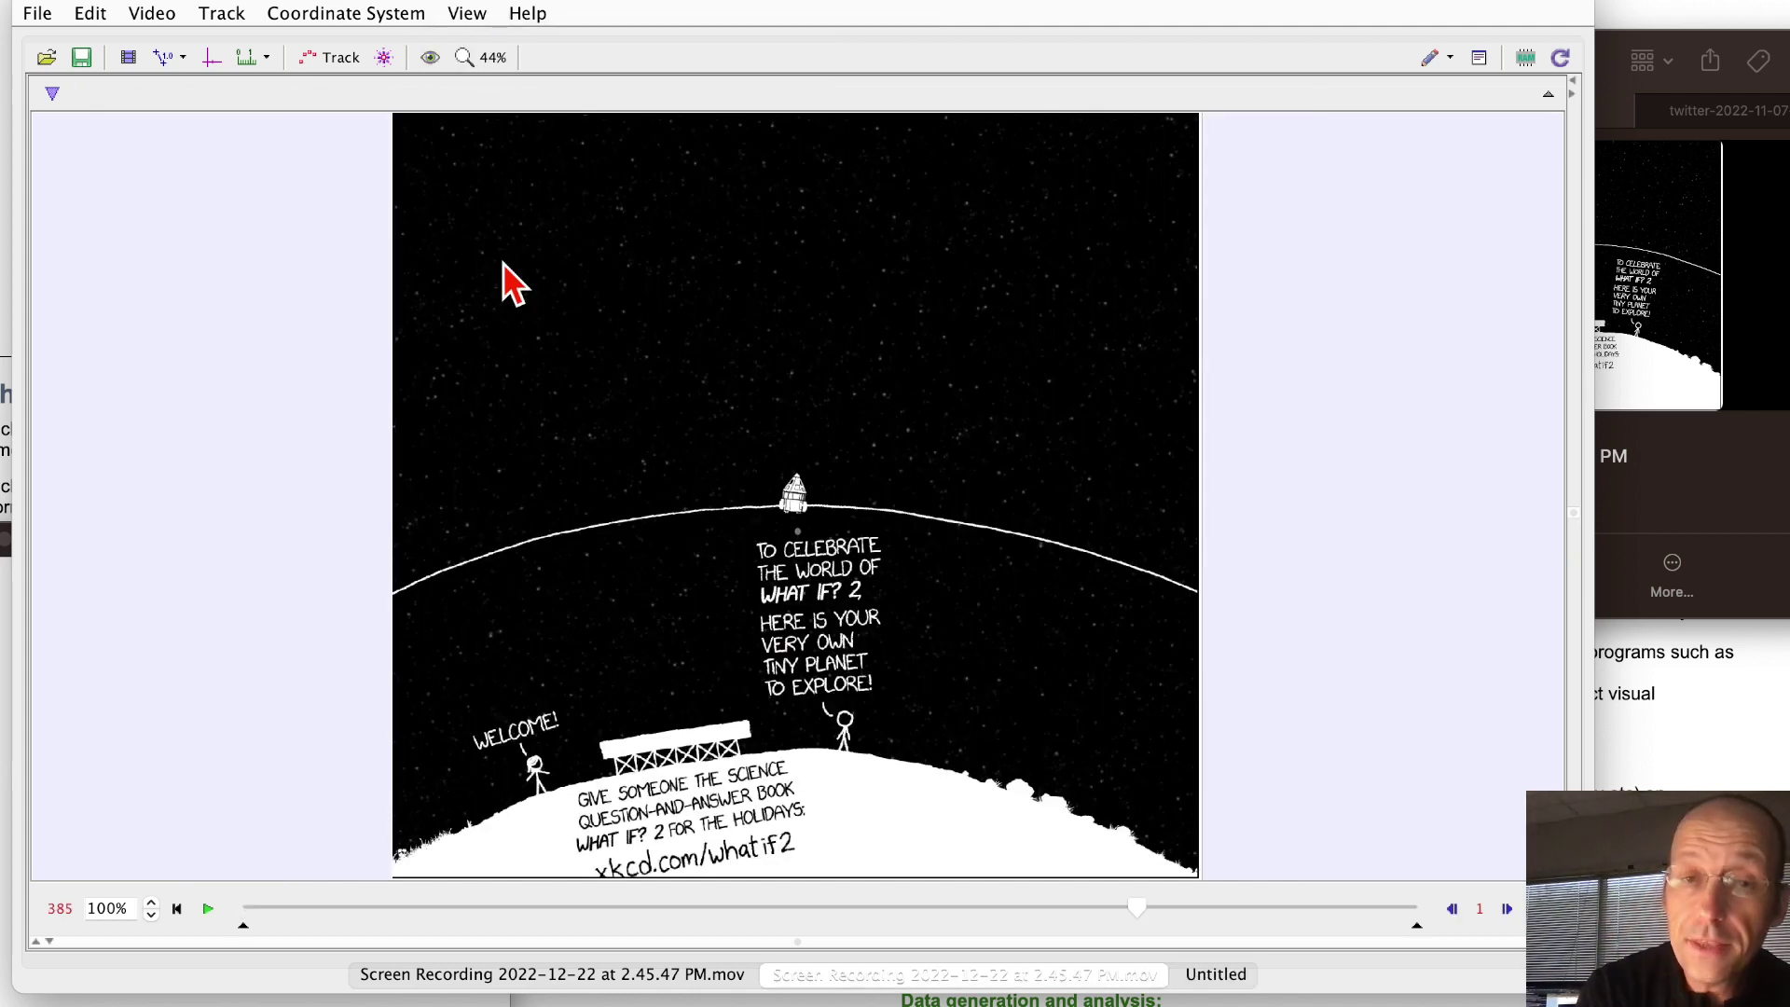
Place the axes origin on the rocket at pixel 740.5, 706.1 and add point-mass track mass A
{"action": "left_click", "coordinate": [207, 63]}
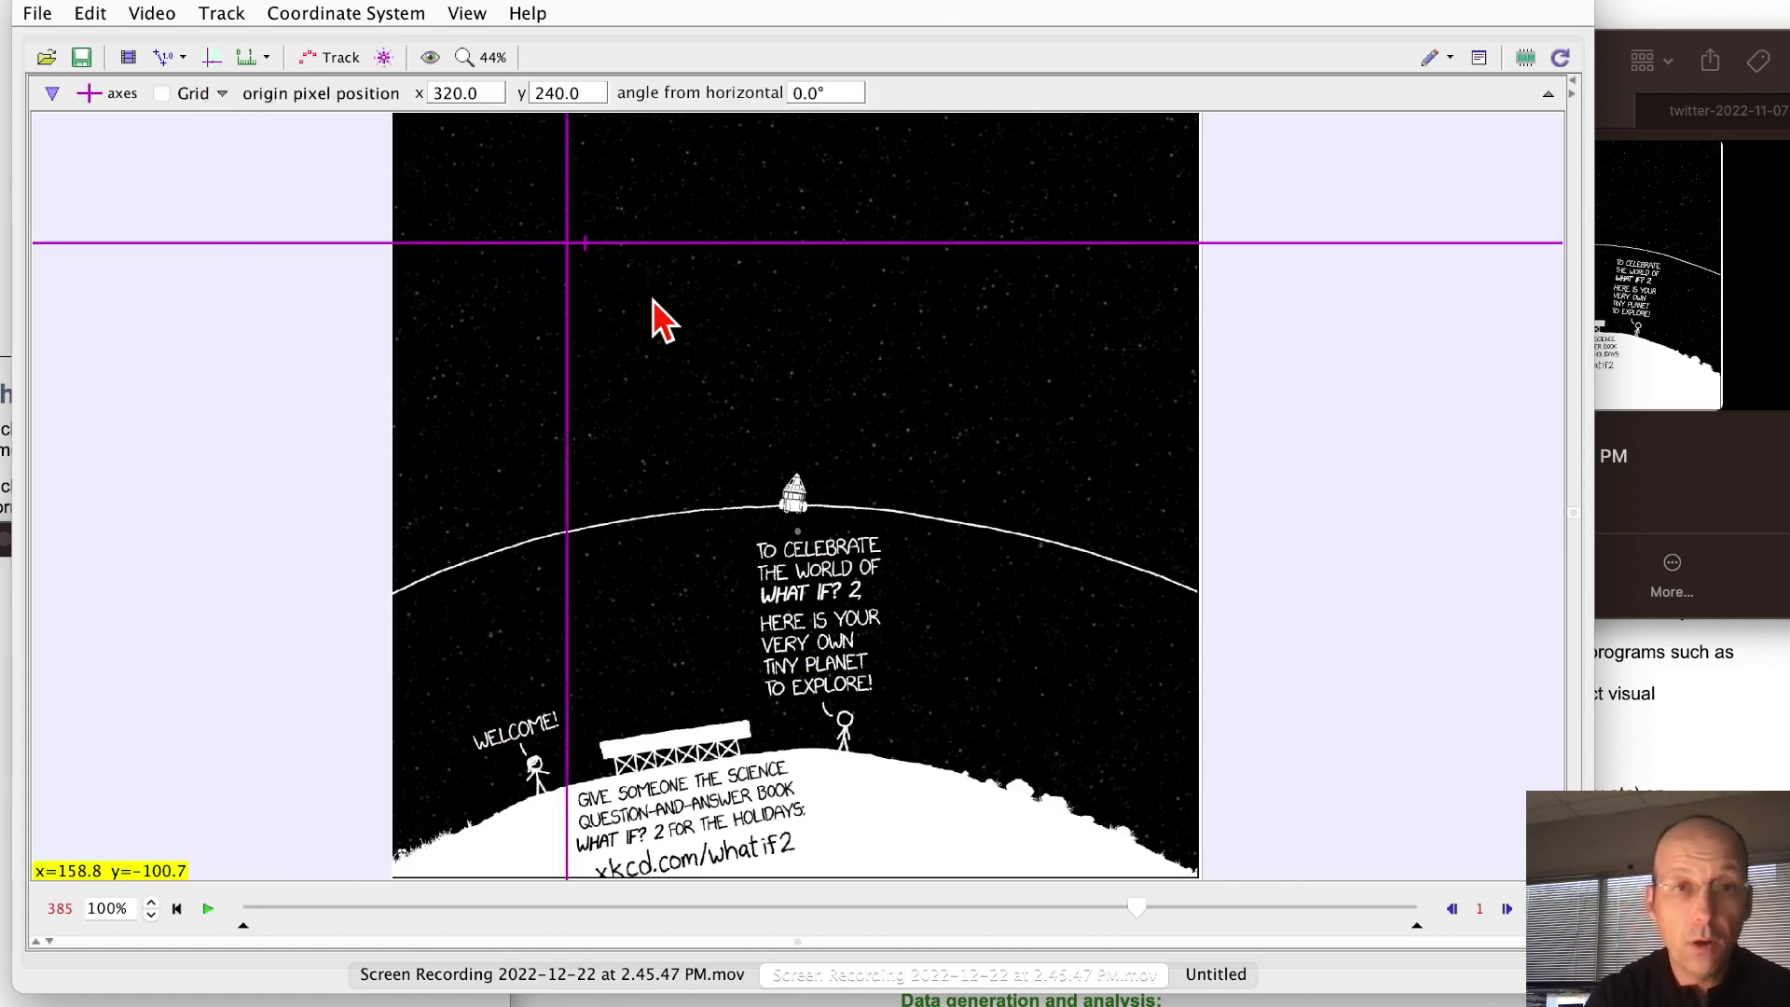
{"action": "left_click_drag", "start_coordinate": [567, 243], "coordinate": [801, 522]}
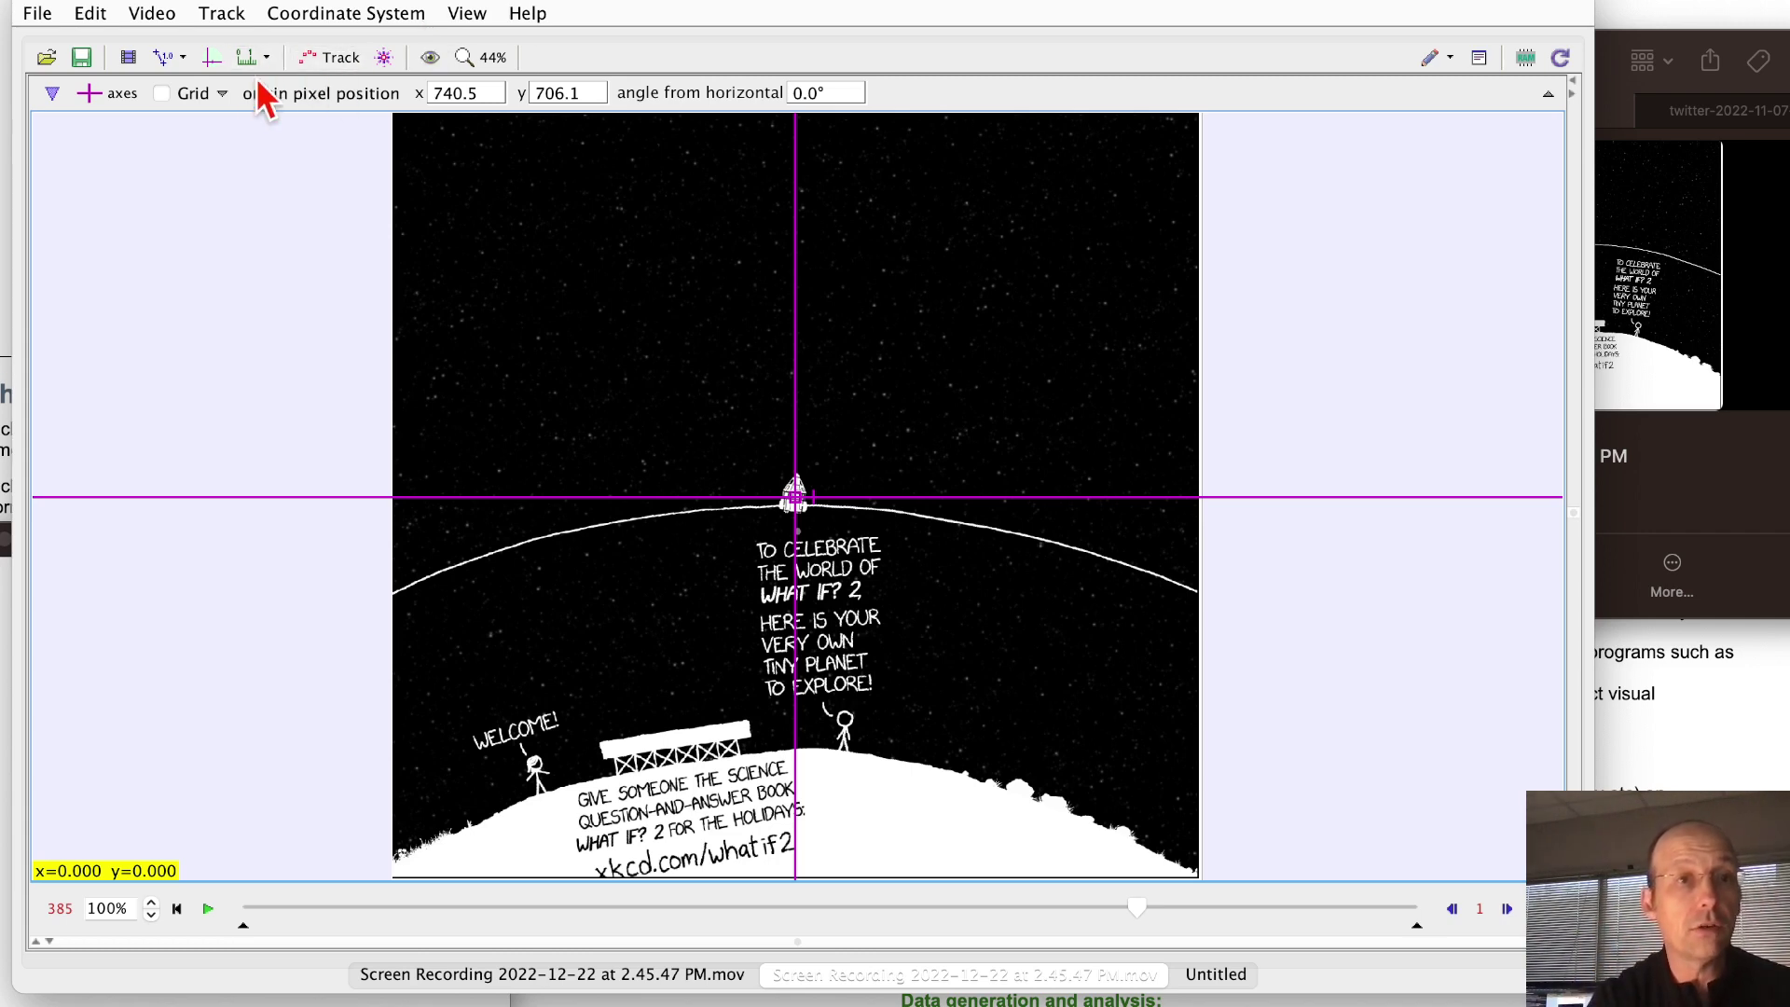
{"action": "left_click", "coordinate": [335, 56]}
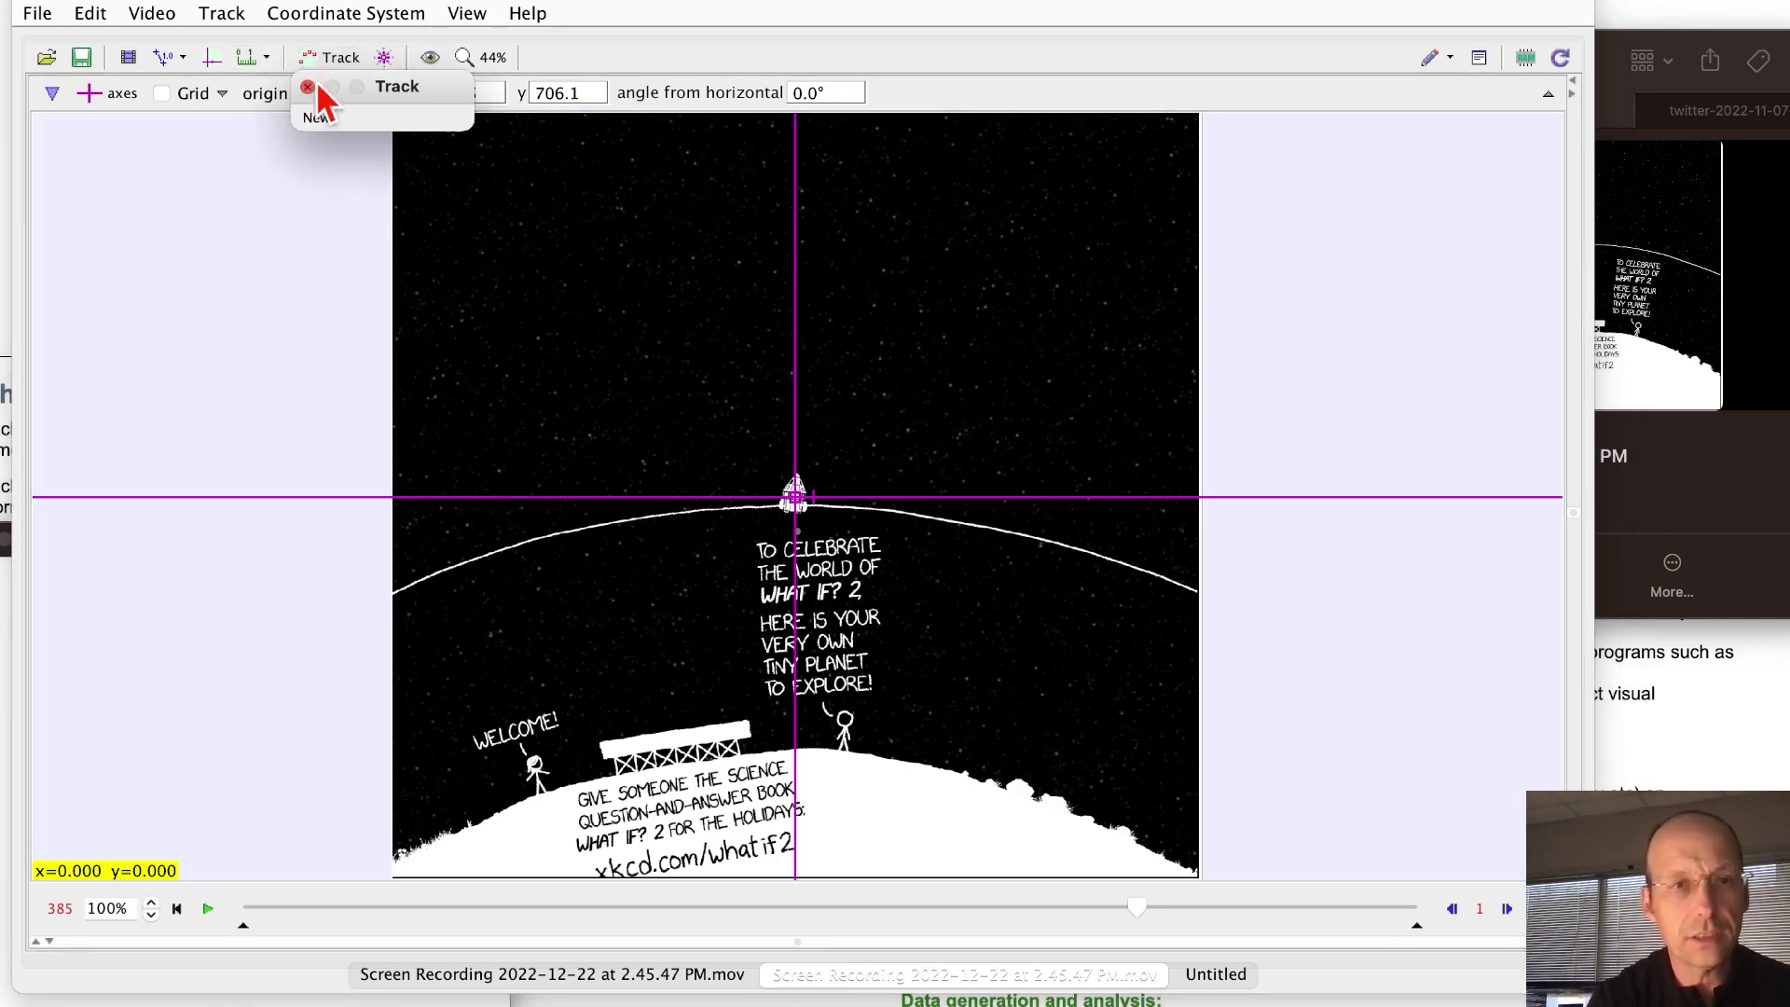
{"action": "left_click", "coordinate": [317, 118]}
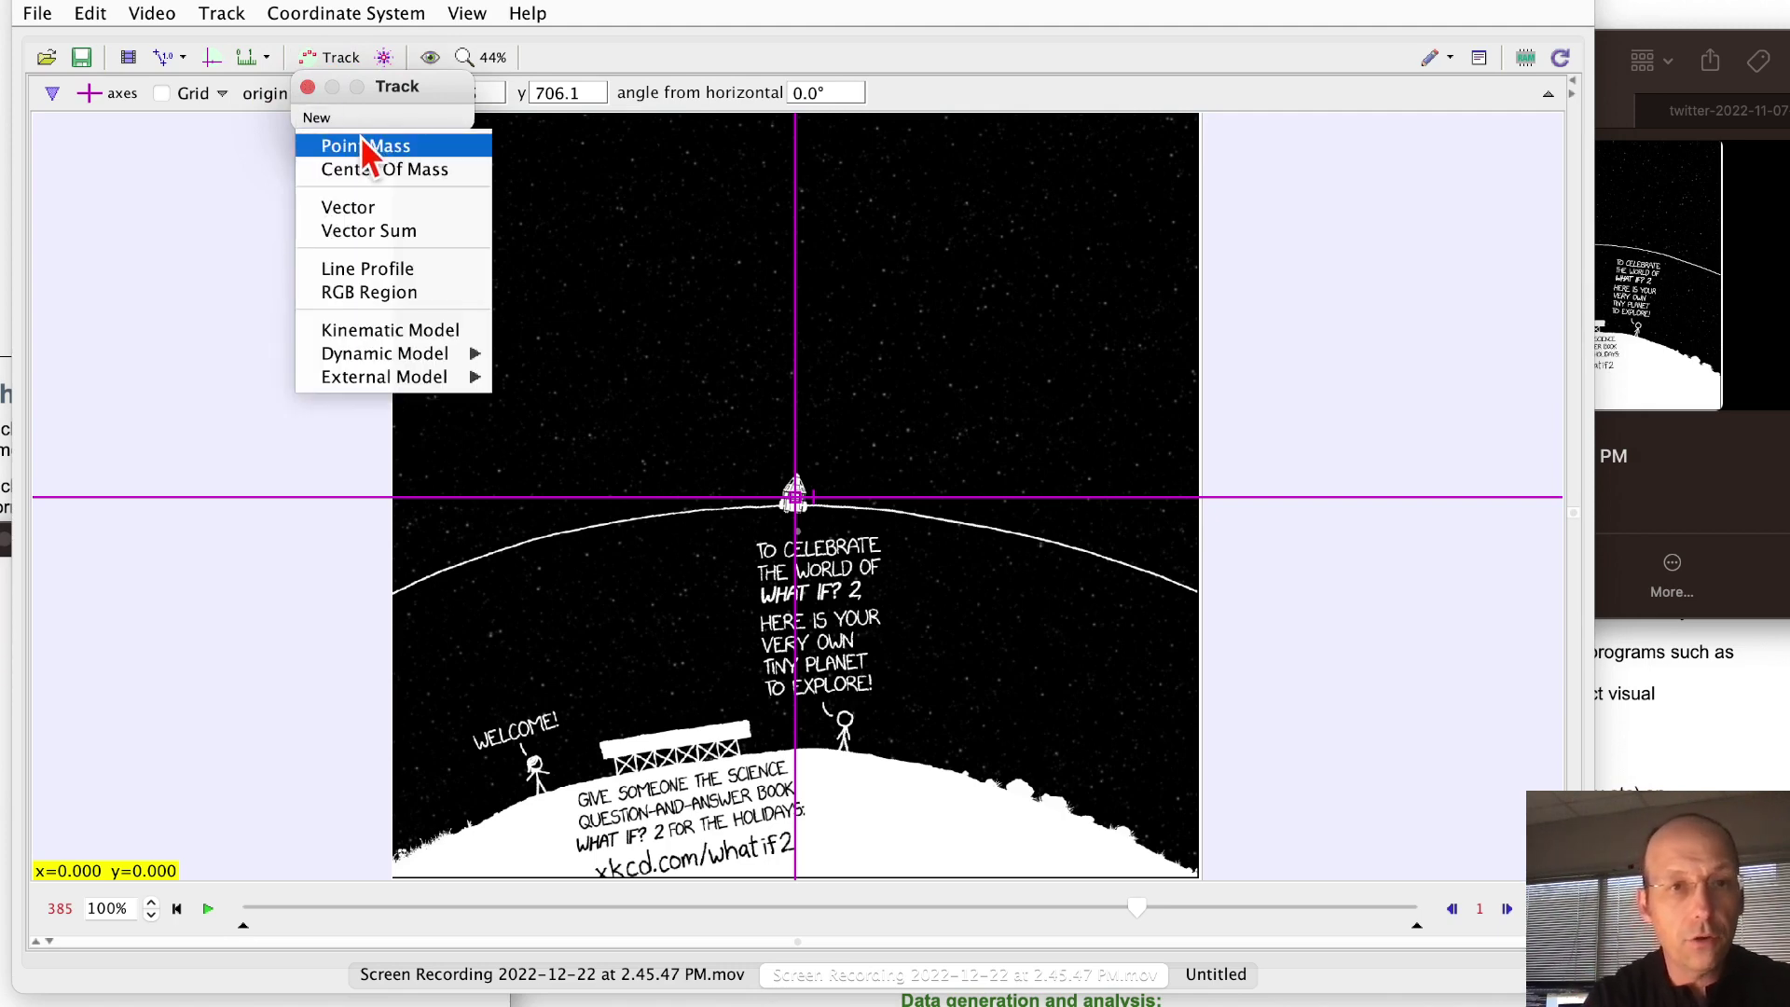
{"action": "left_click", "coordinate": [378, 145]}
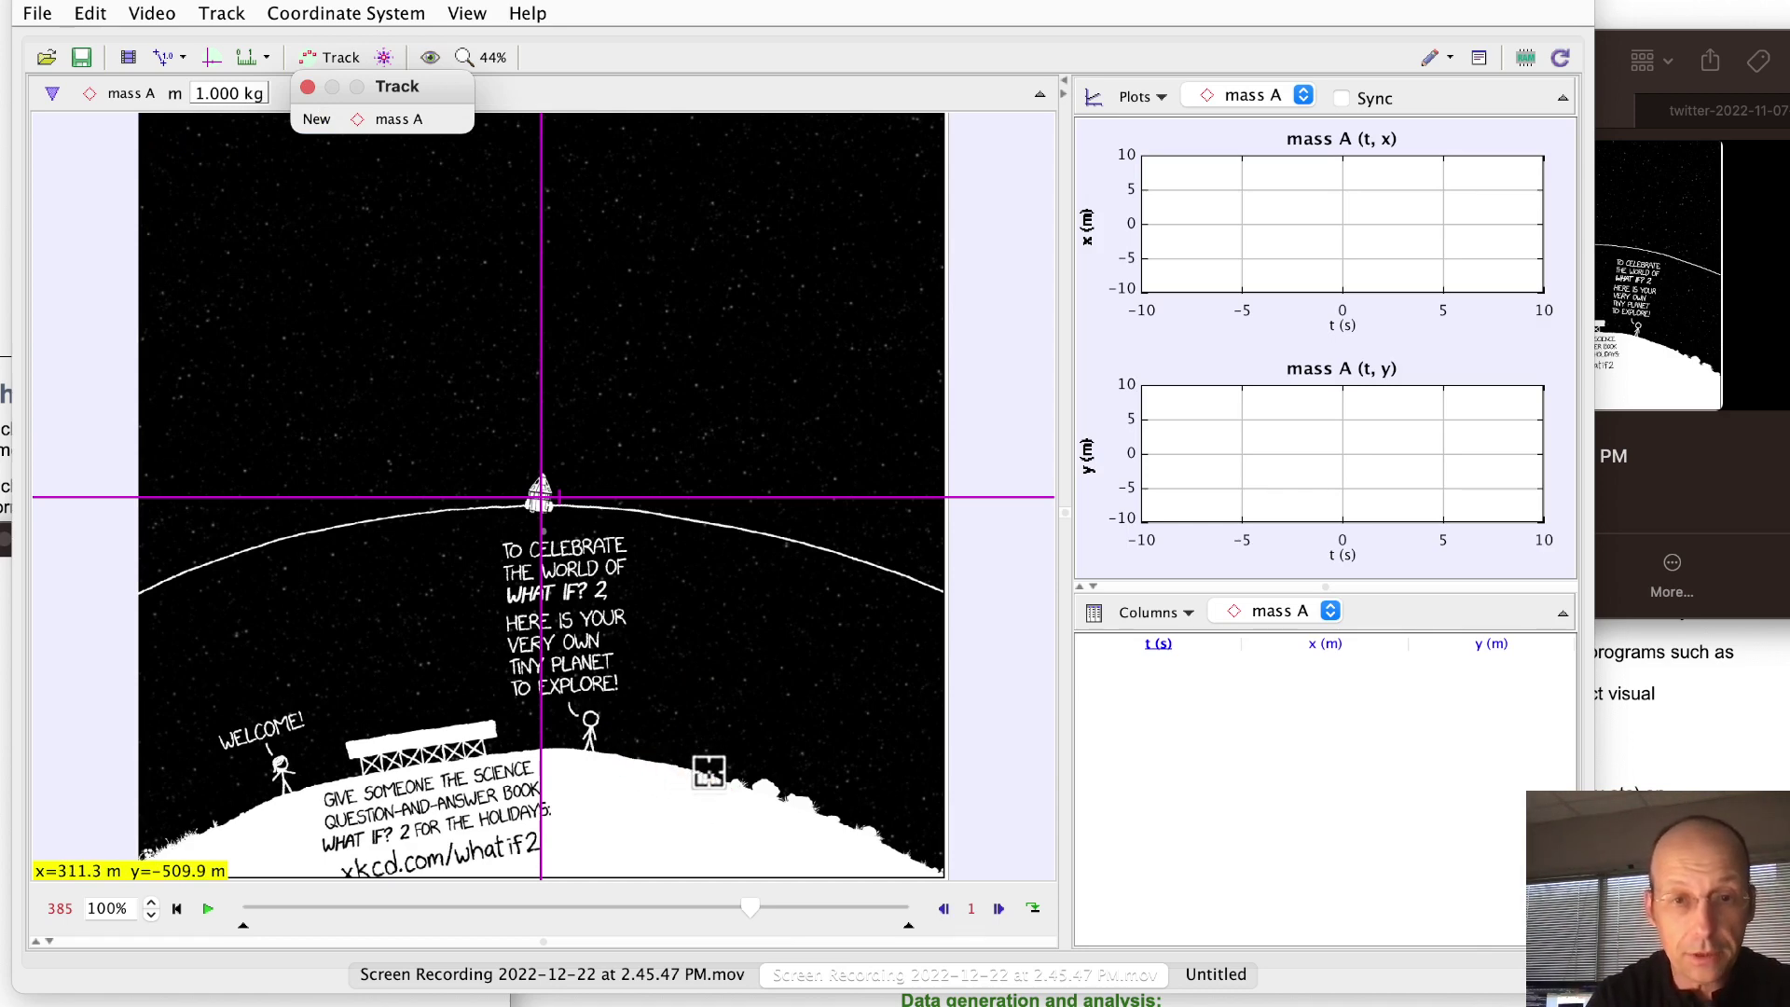
Mark mass A on the surface feature right of the stick figure in frames 385 through 411
{"action": "left_click", "coordinate": [712, 772], "text": "shift"}
{"action": "left_click", "coordinate": [708, 770], "text": "shift"}
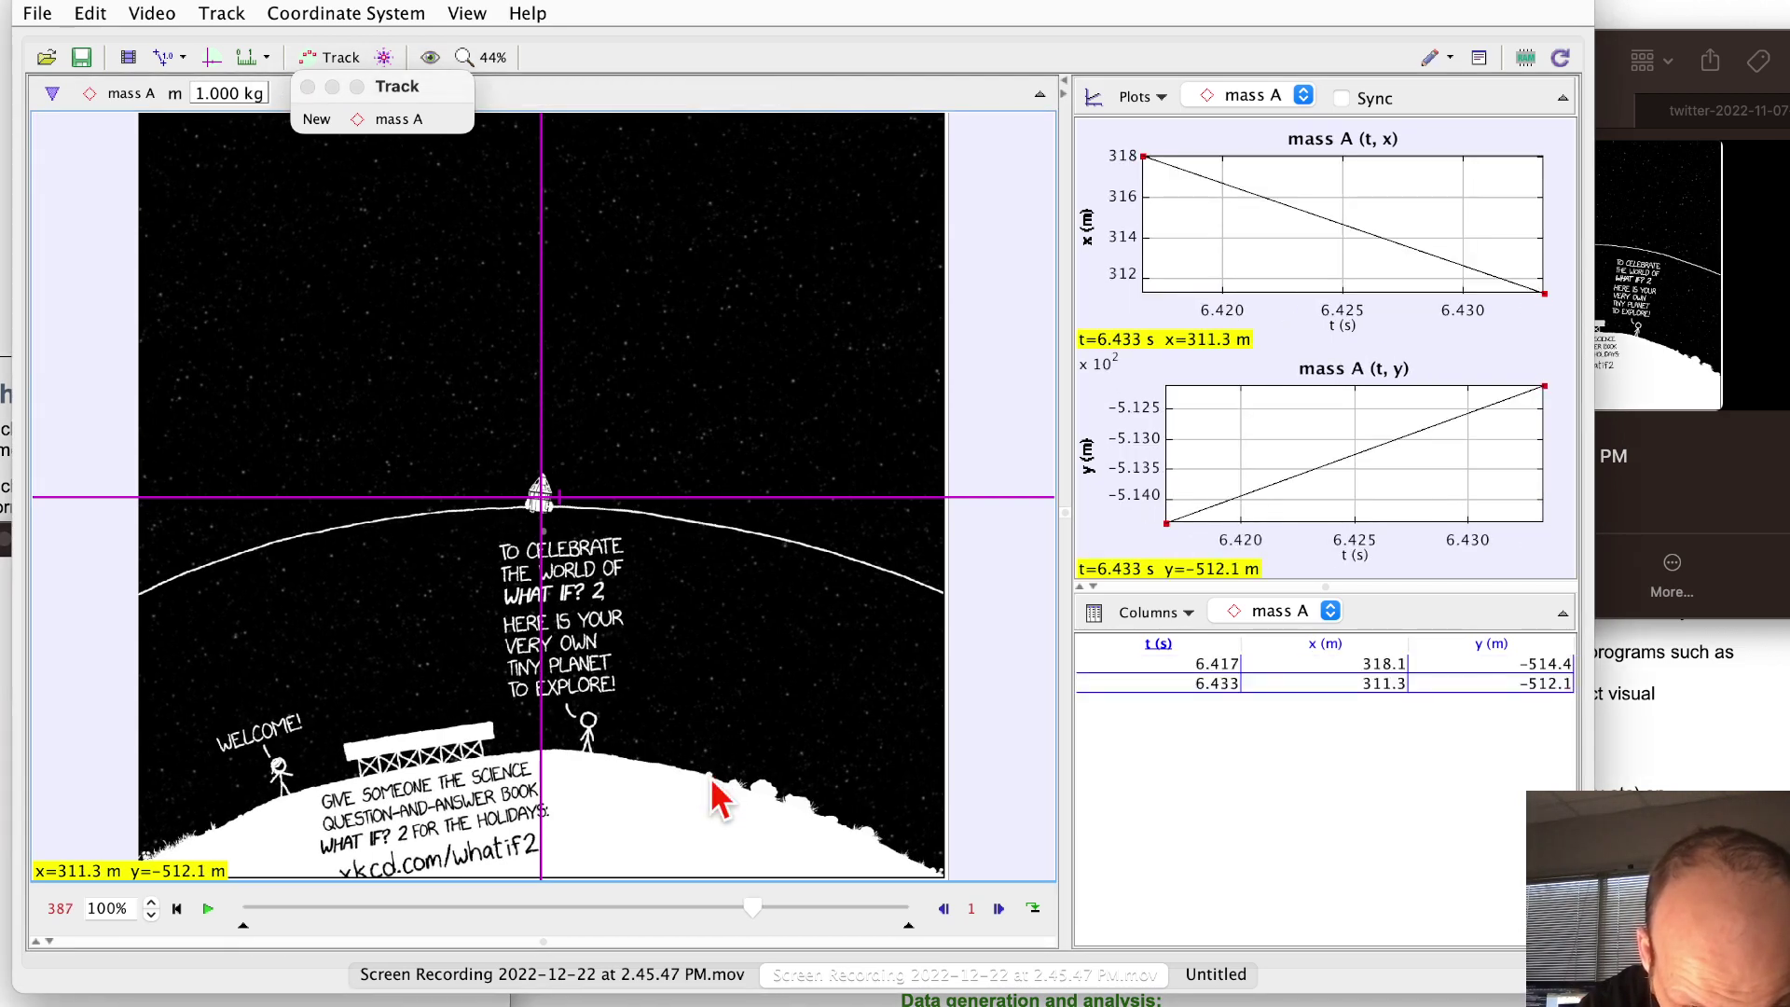
{"action": "left_click", "coordinate": [709, 774], "text": "shift"}
{"action": "left_click", "coordinate": [710, 781], "text": "shift"}
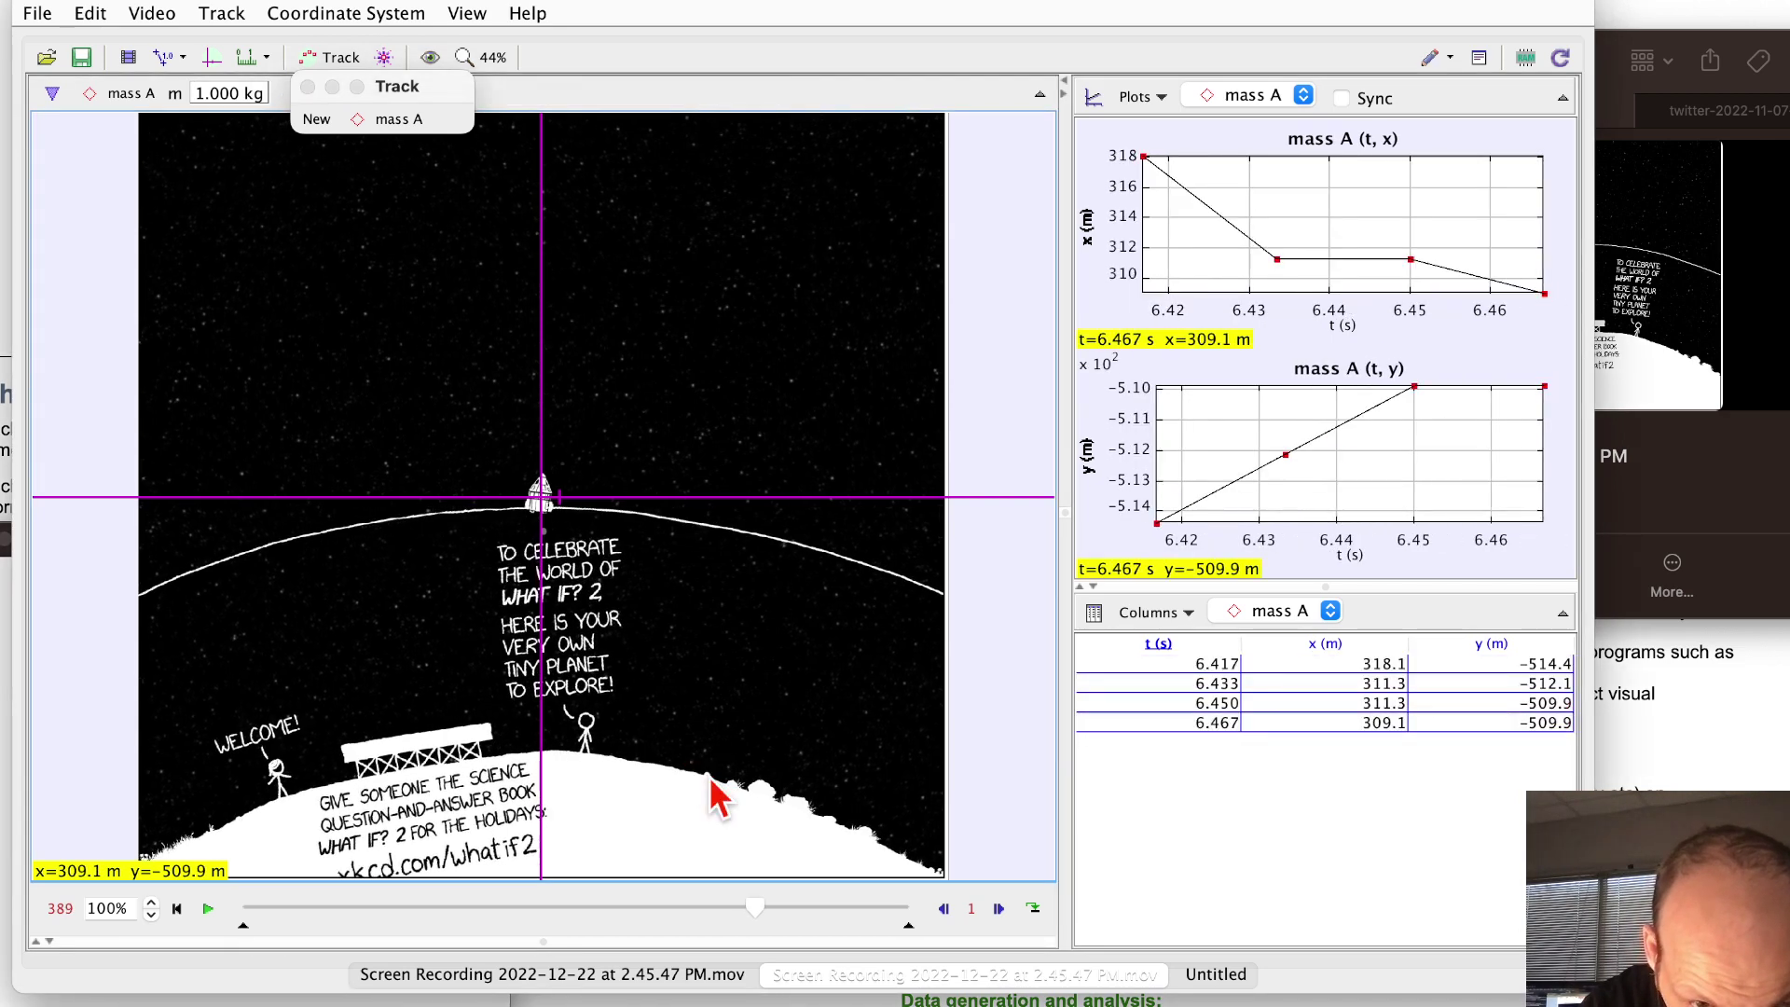
{"action": "left_click", "coordinate": [712, 787], "text": "shift"}
{"action": "left_click", "coordinate": [706, 774], "text": "shift"}
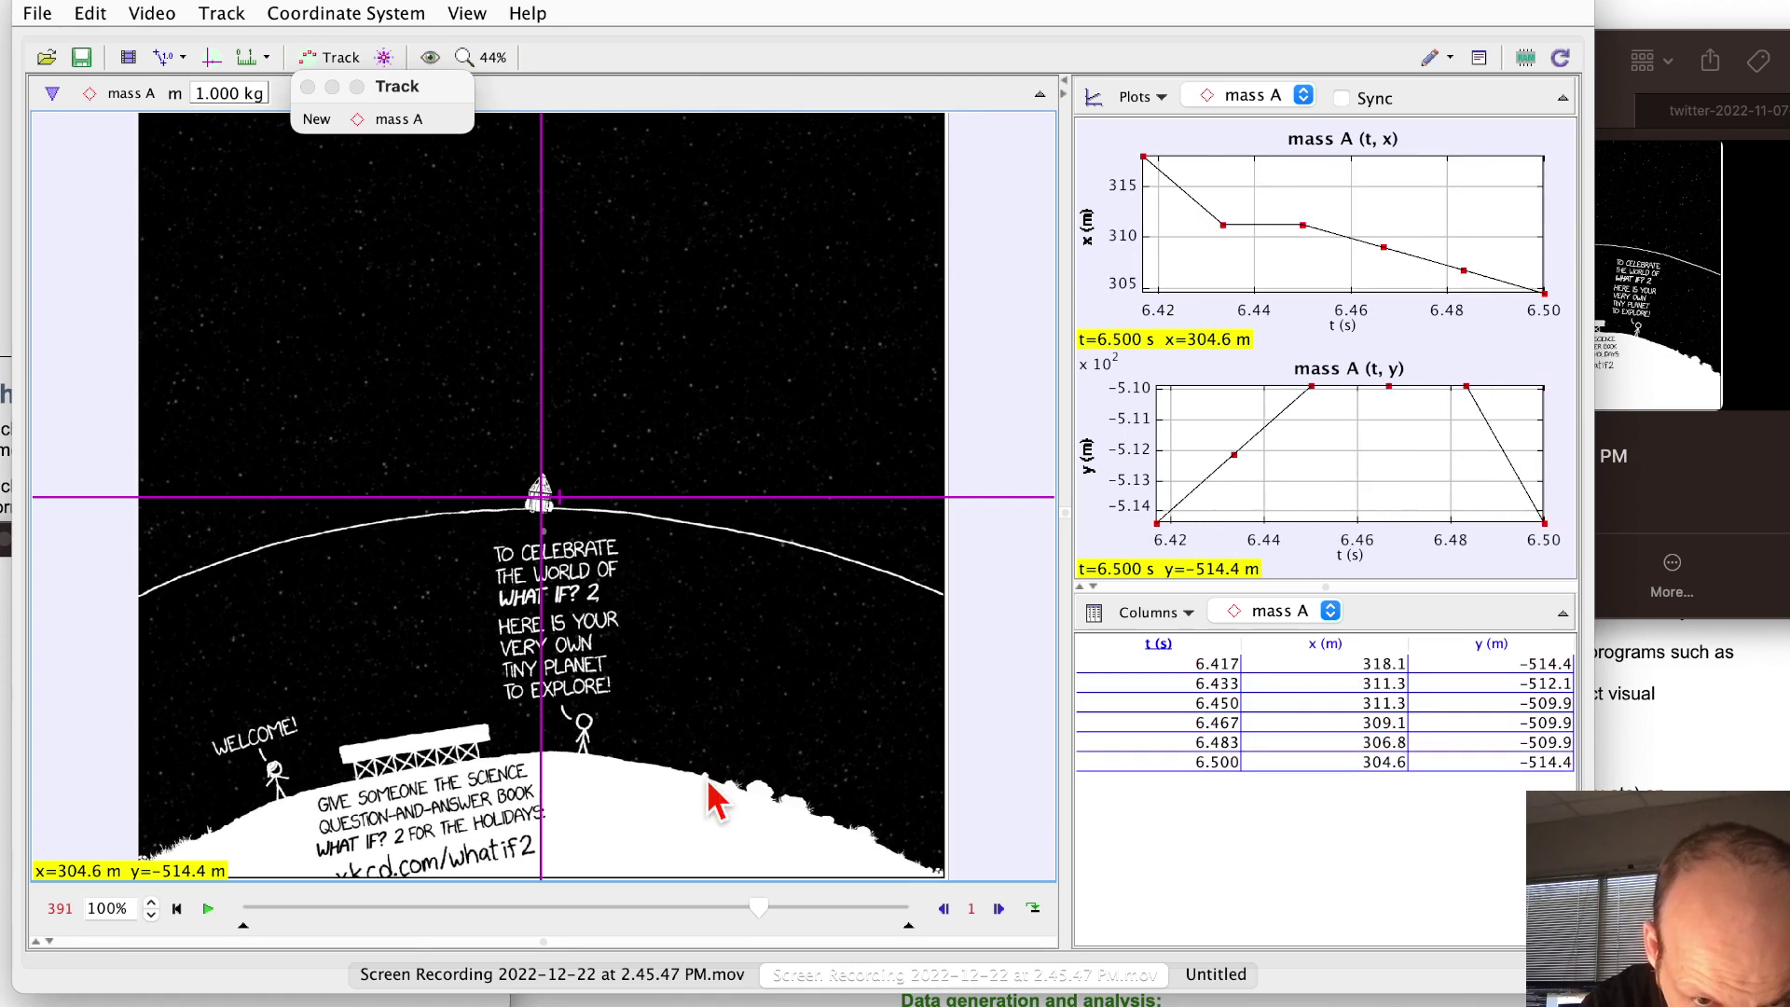
{"action": "left_click", "coordinate": [706, 781], "text": "shift"}
{"action": "left_click", "coordinate": [704, 778], "text": "shift"}
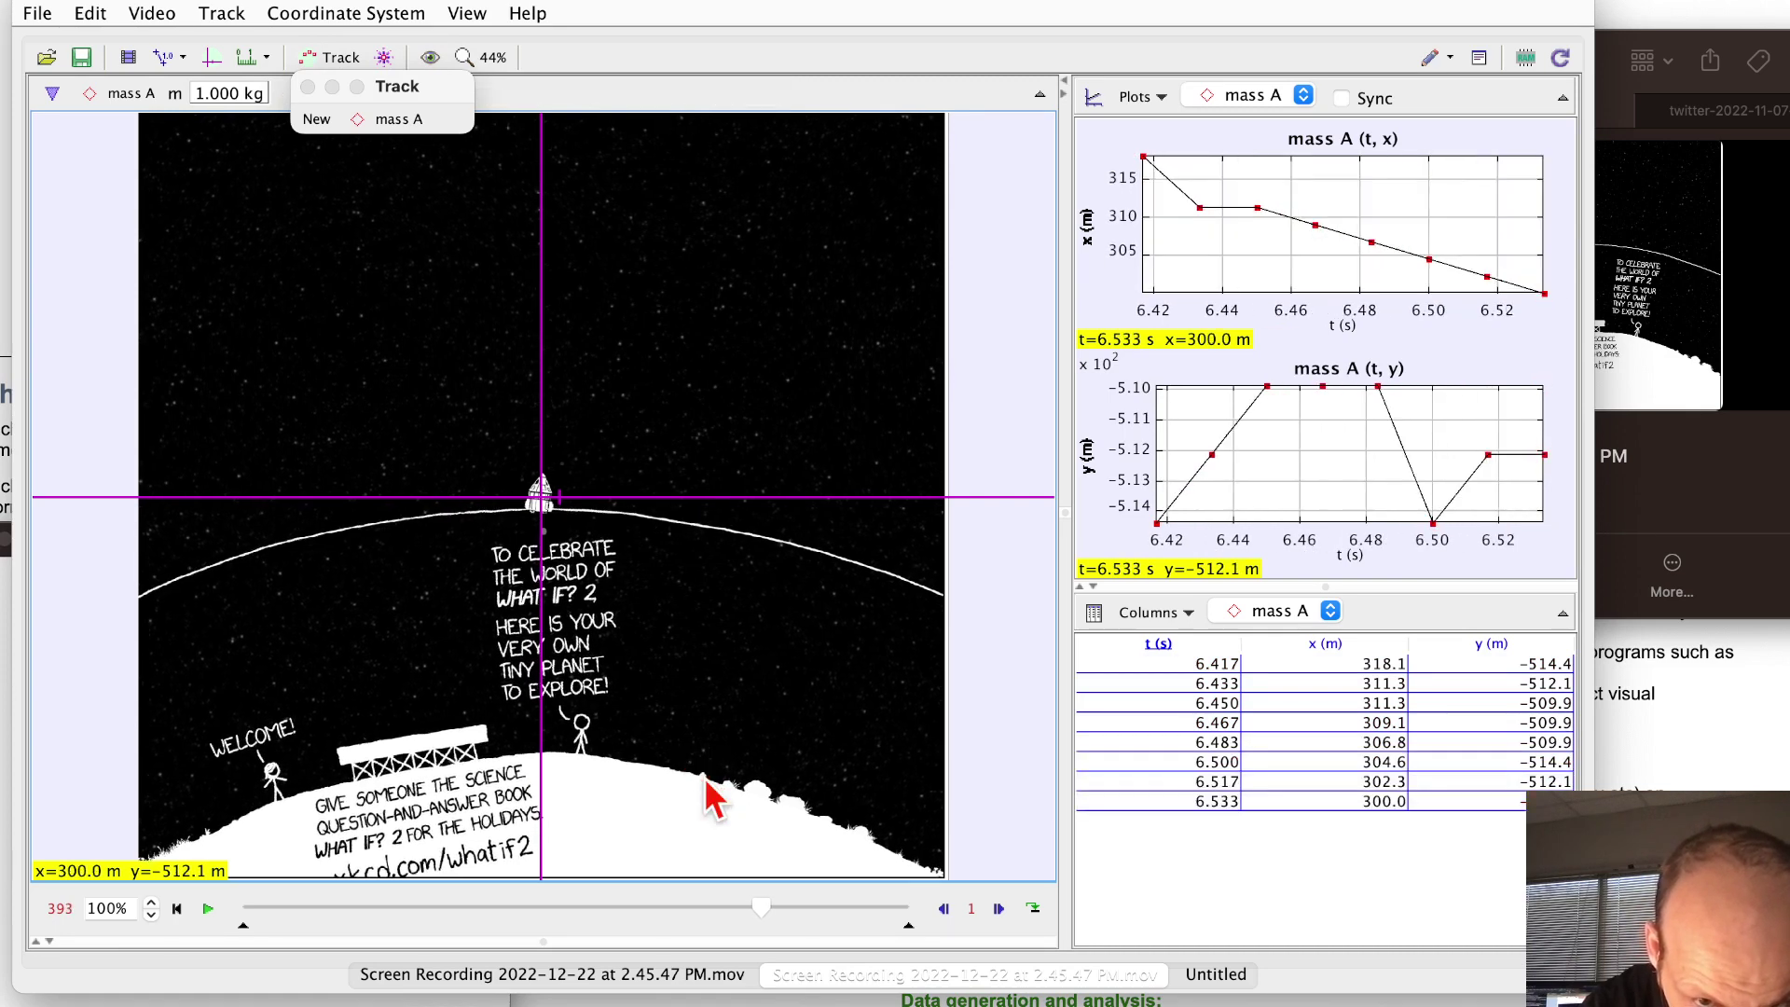
{"action": "left_click", "coordinate": [704, 776], "text": "shift"}
{"action": "left_click", "coordinate": [701, 774], "text": "shift"}
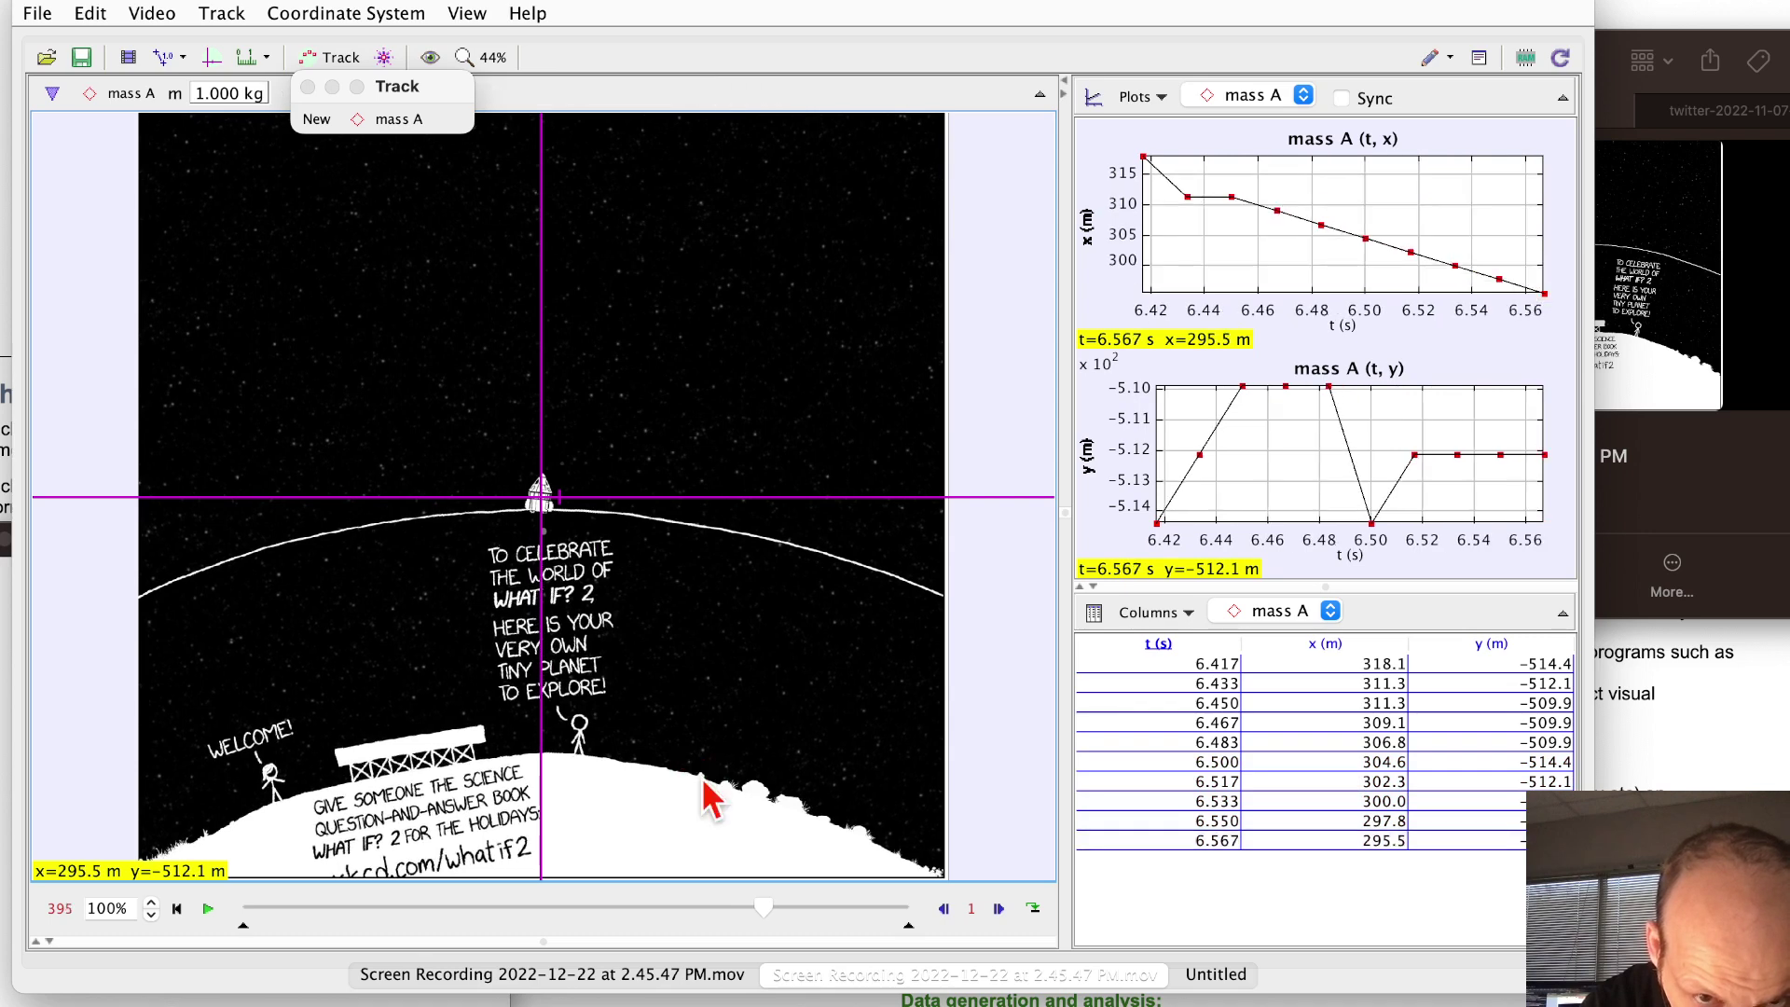
{"action": "left_click", "coordinate": [699, 773], "text": "shift"}
{"action": "left_click", "coordinate": [701, 782], "text": "shift"}
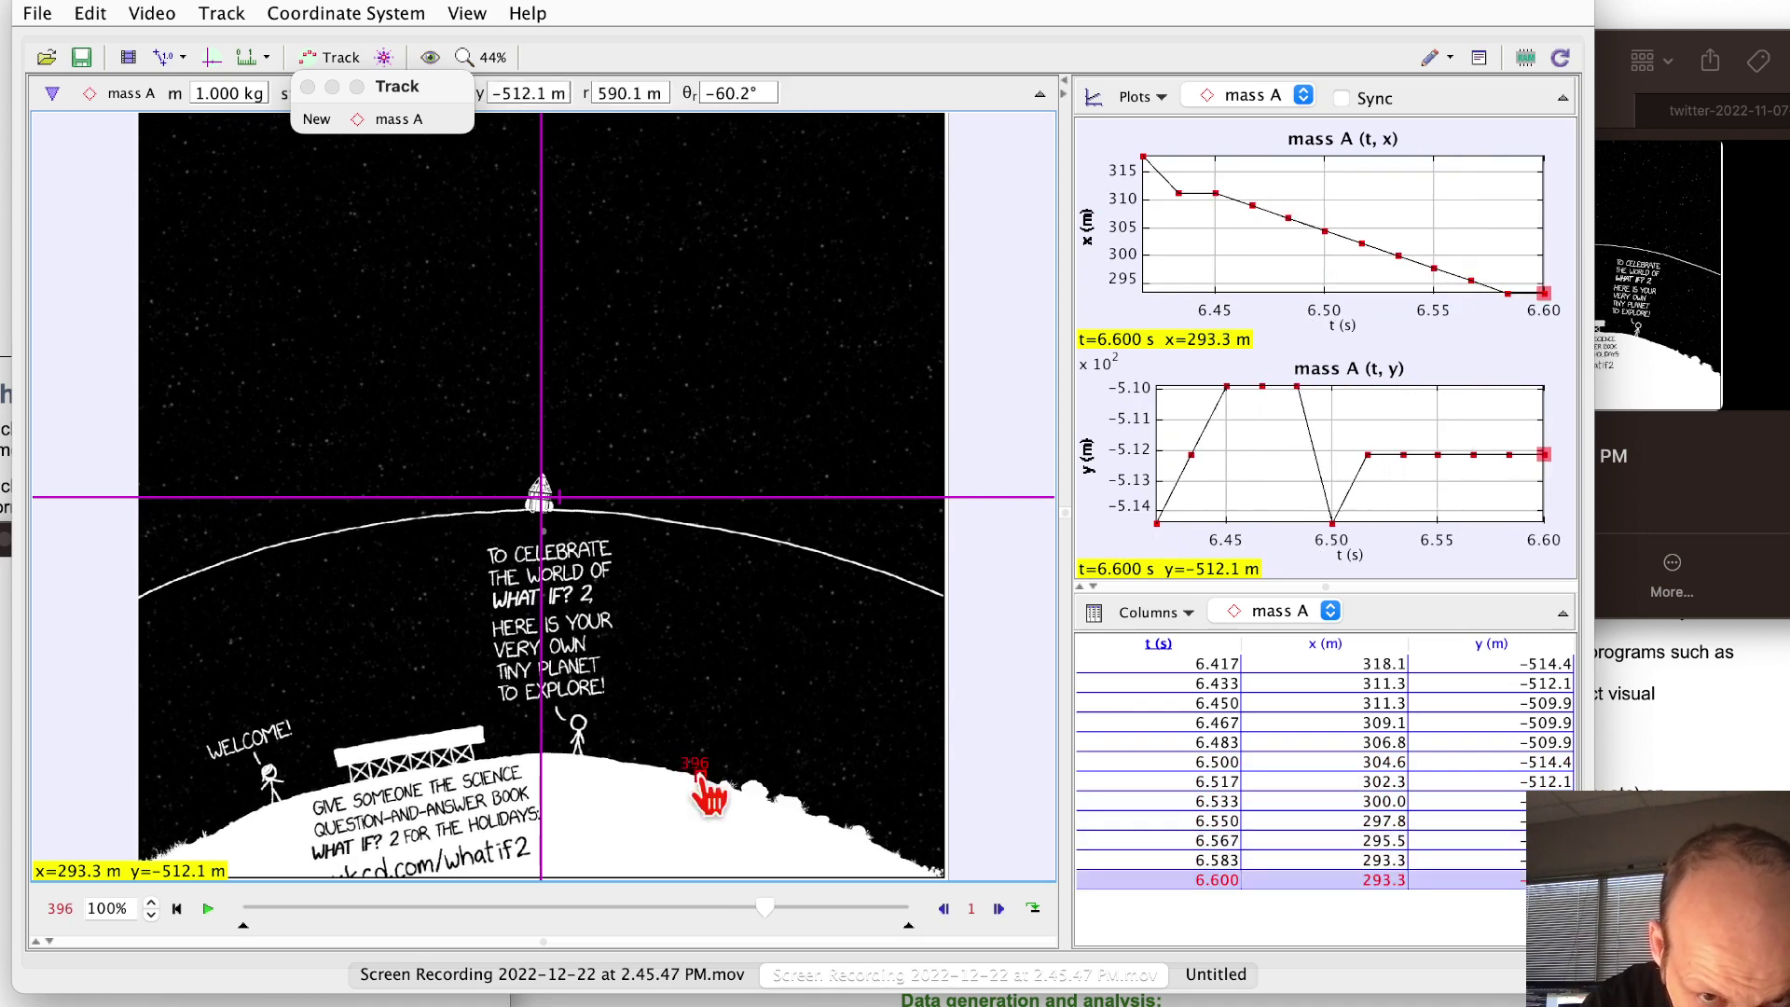
{"action": "left_click", "coordinate": [701, 782], "text": "shift"}
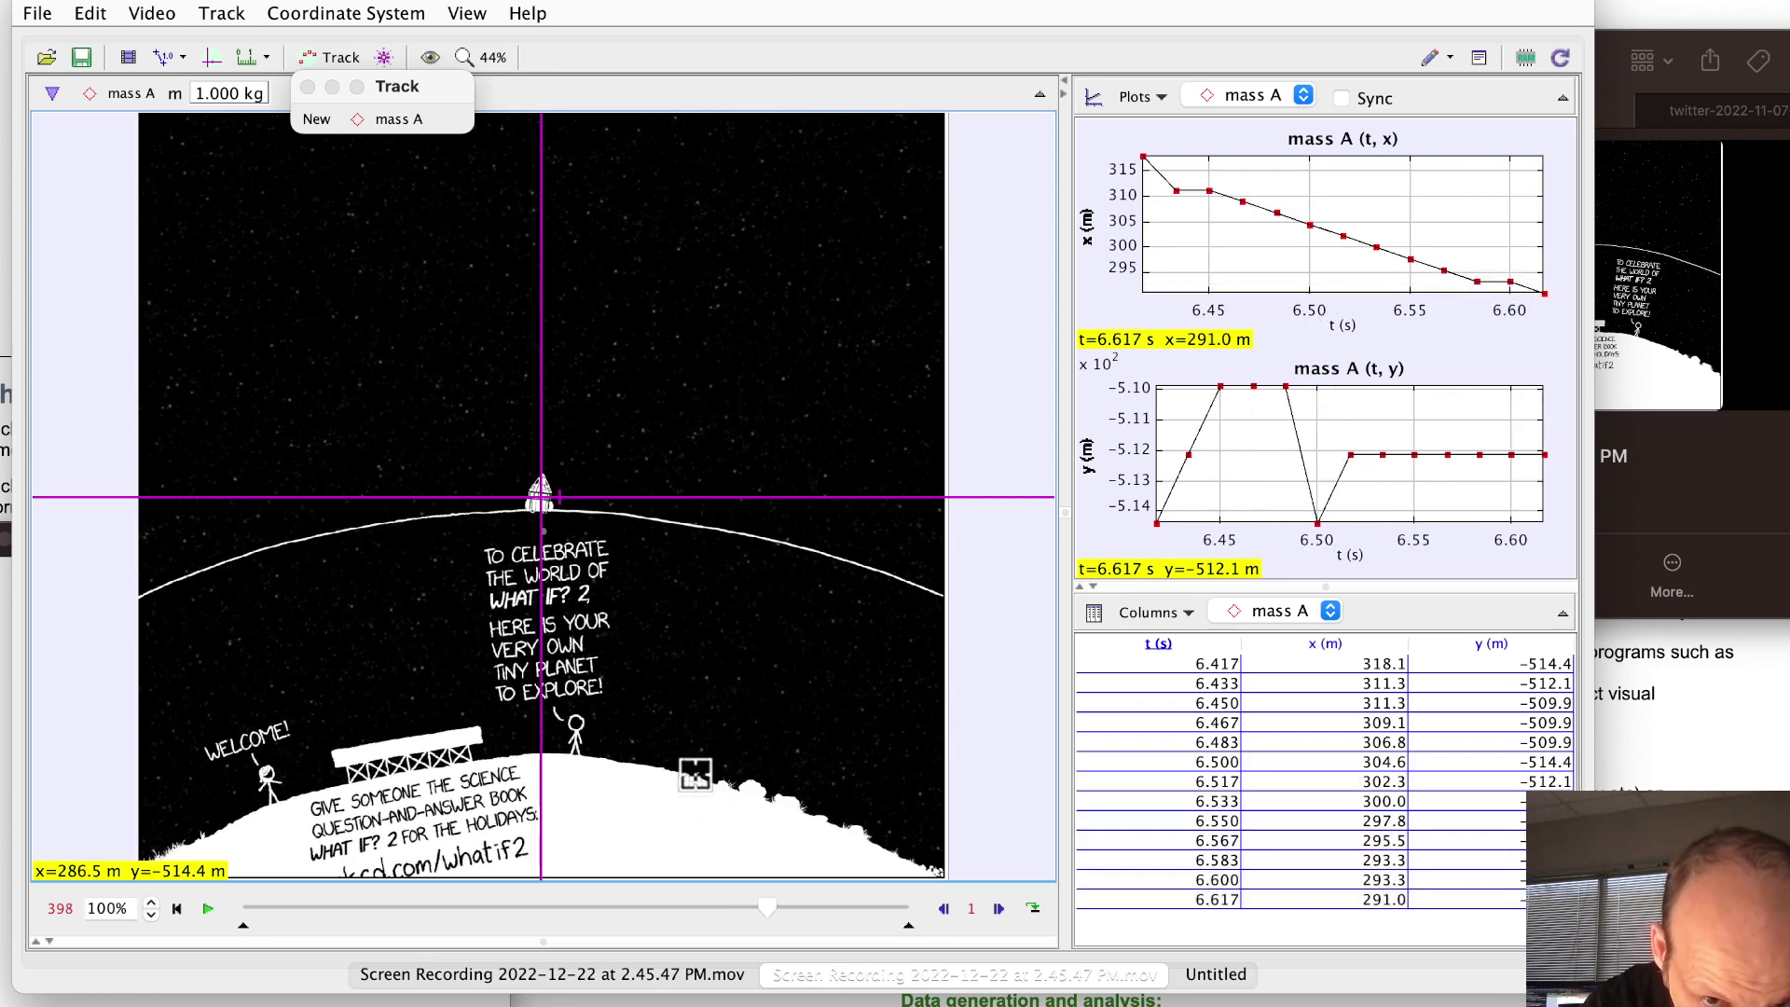
{"action": "left_click", "coordinate": [695, 772], "text": "shift"}
{"action": "left_click", "coordinate": [695, 771], "text": "shift"}
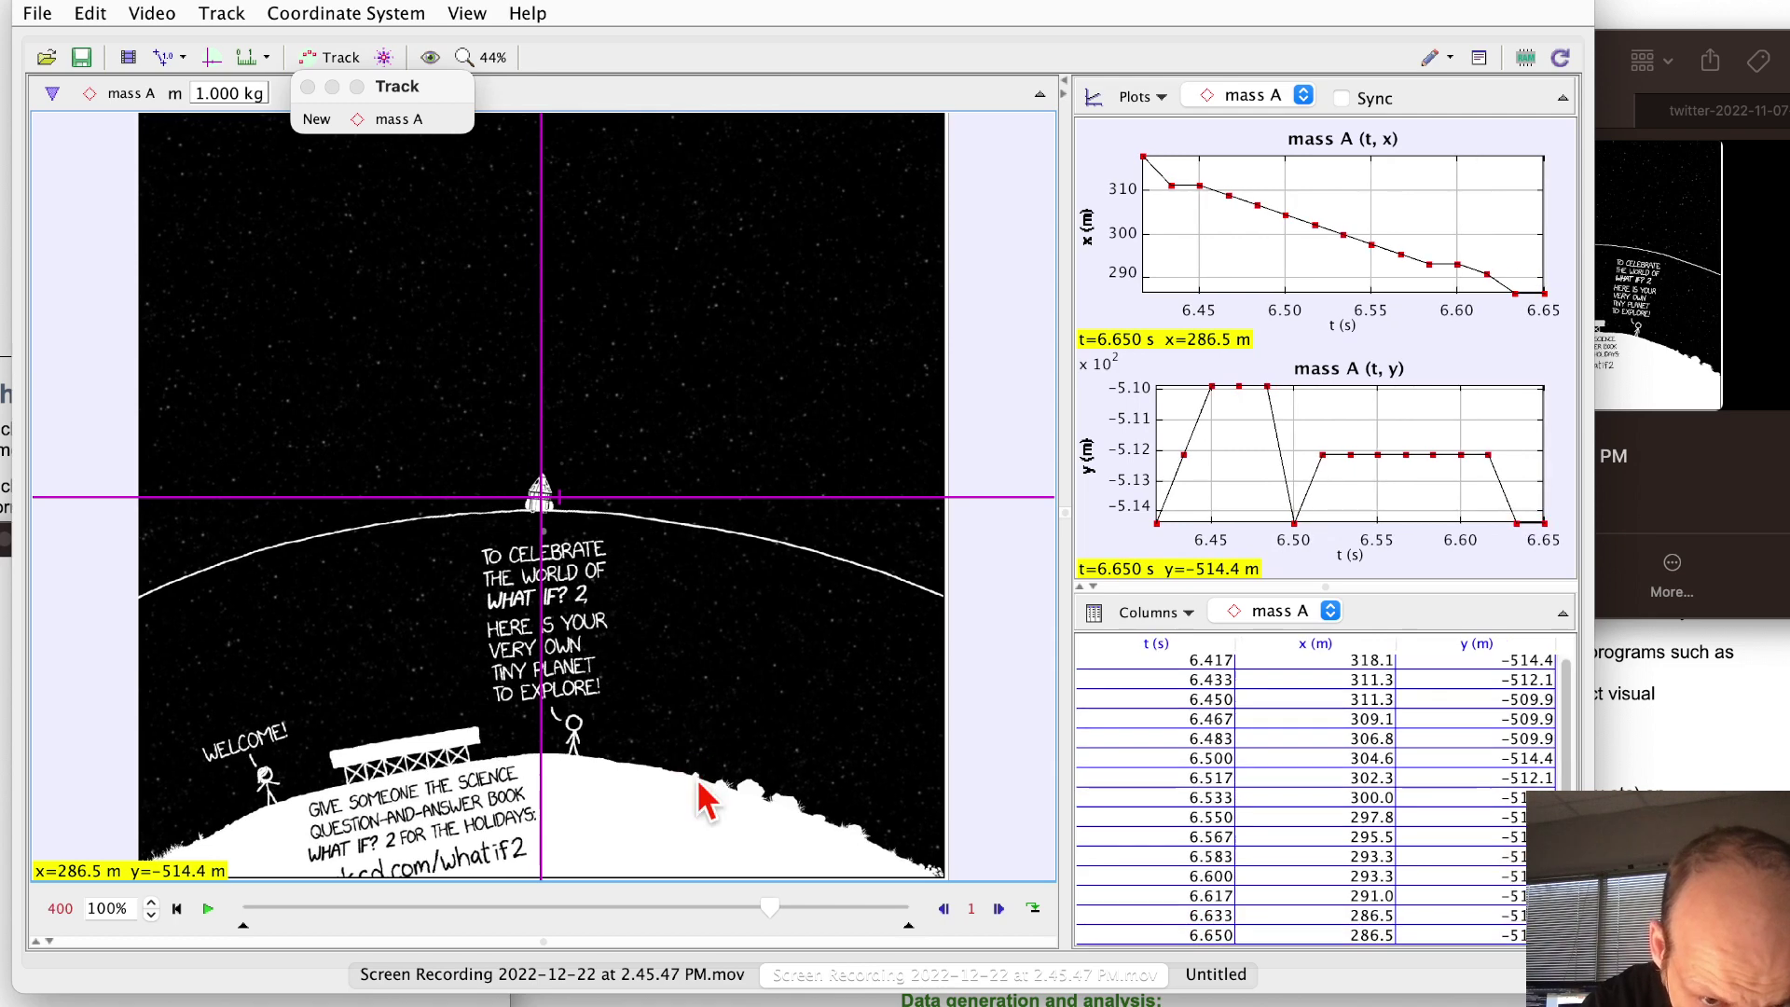
{"action": "left_click", "coordinate": [692, 772], "text": "shift"}
{"action": "left_click", "coordinate": [692, 772], "text": "shift"}
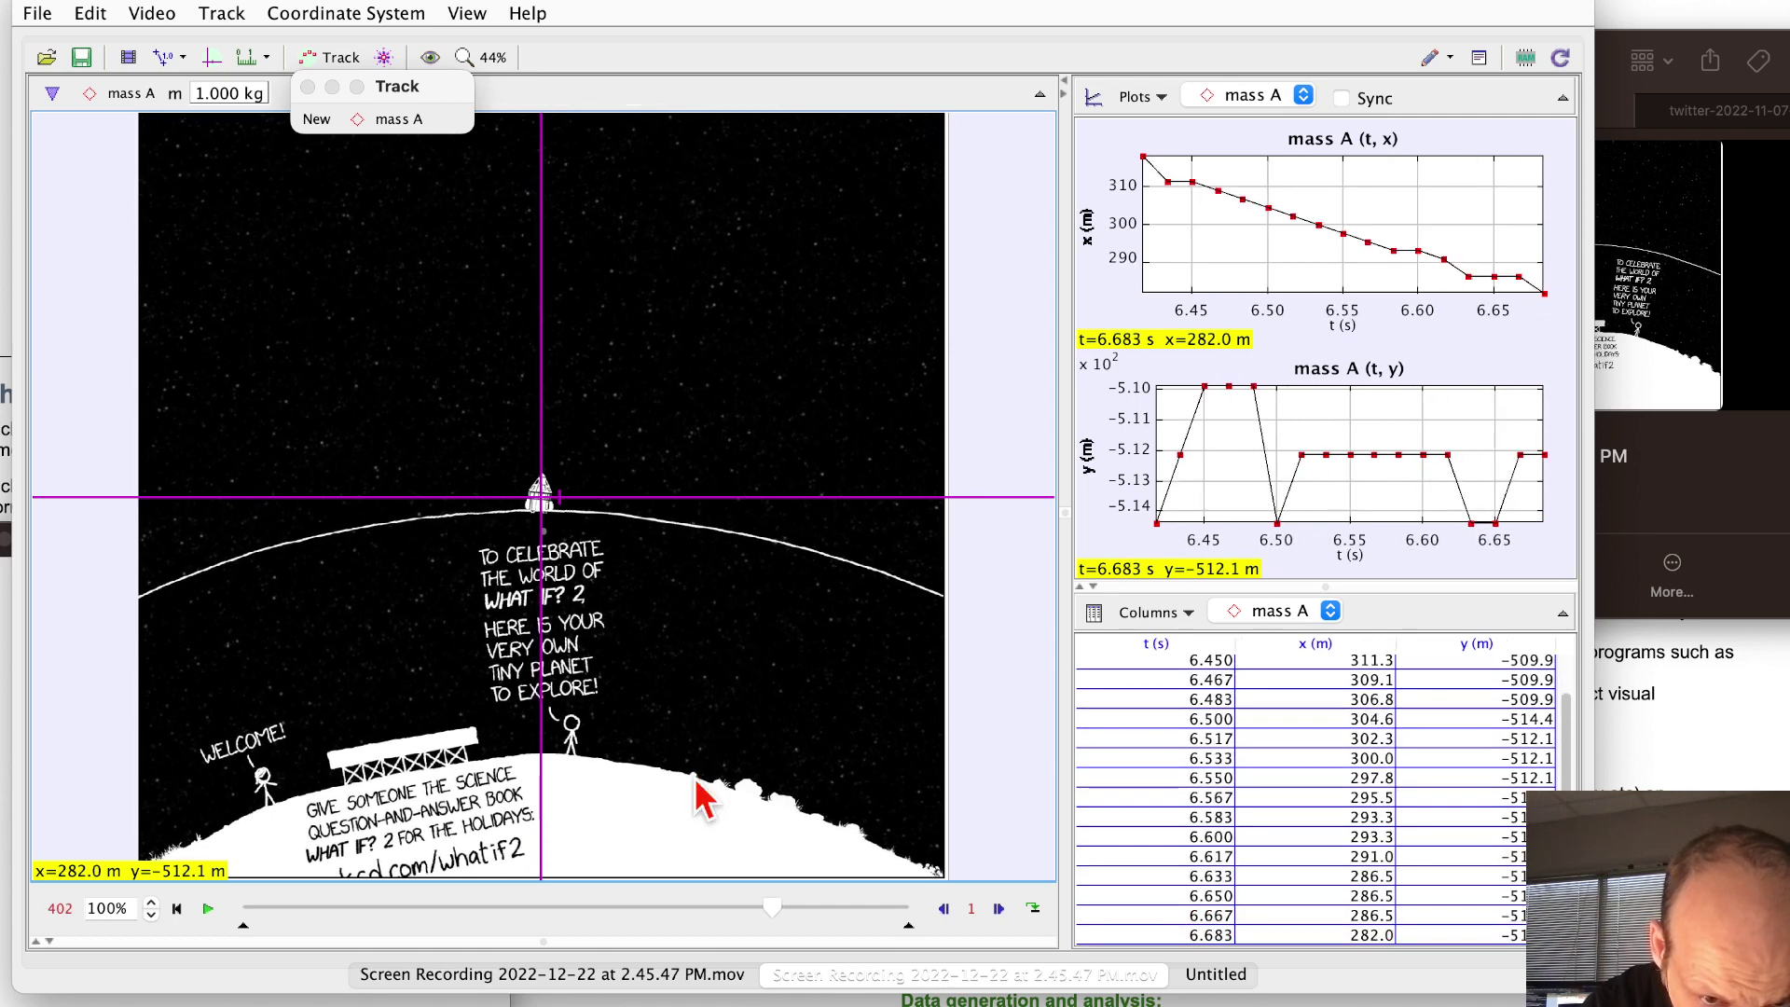
{"action": "left_click", "coordinate": [692, 774], "text": "shift"}
{"action": "left_click", "coordinate": [691, 772], "text": "shift"}
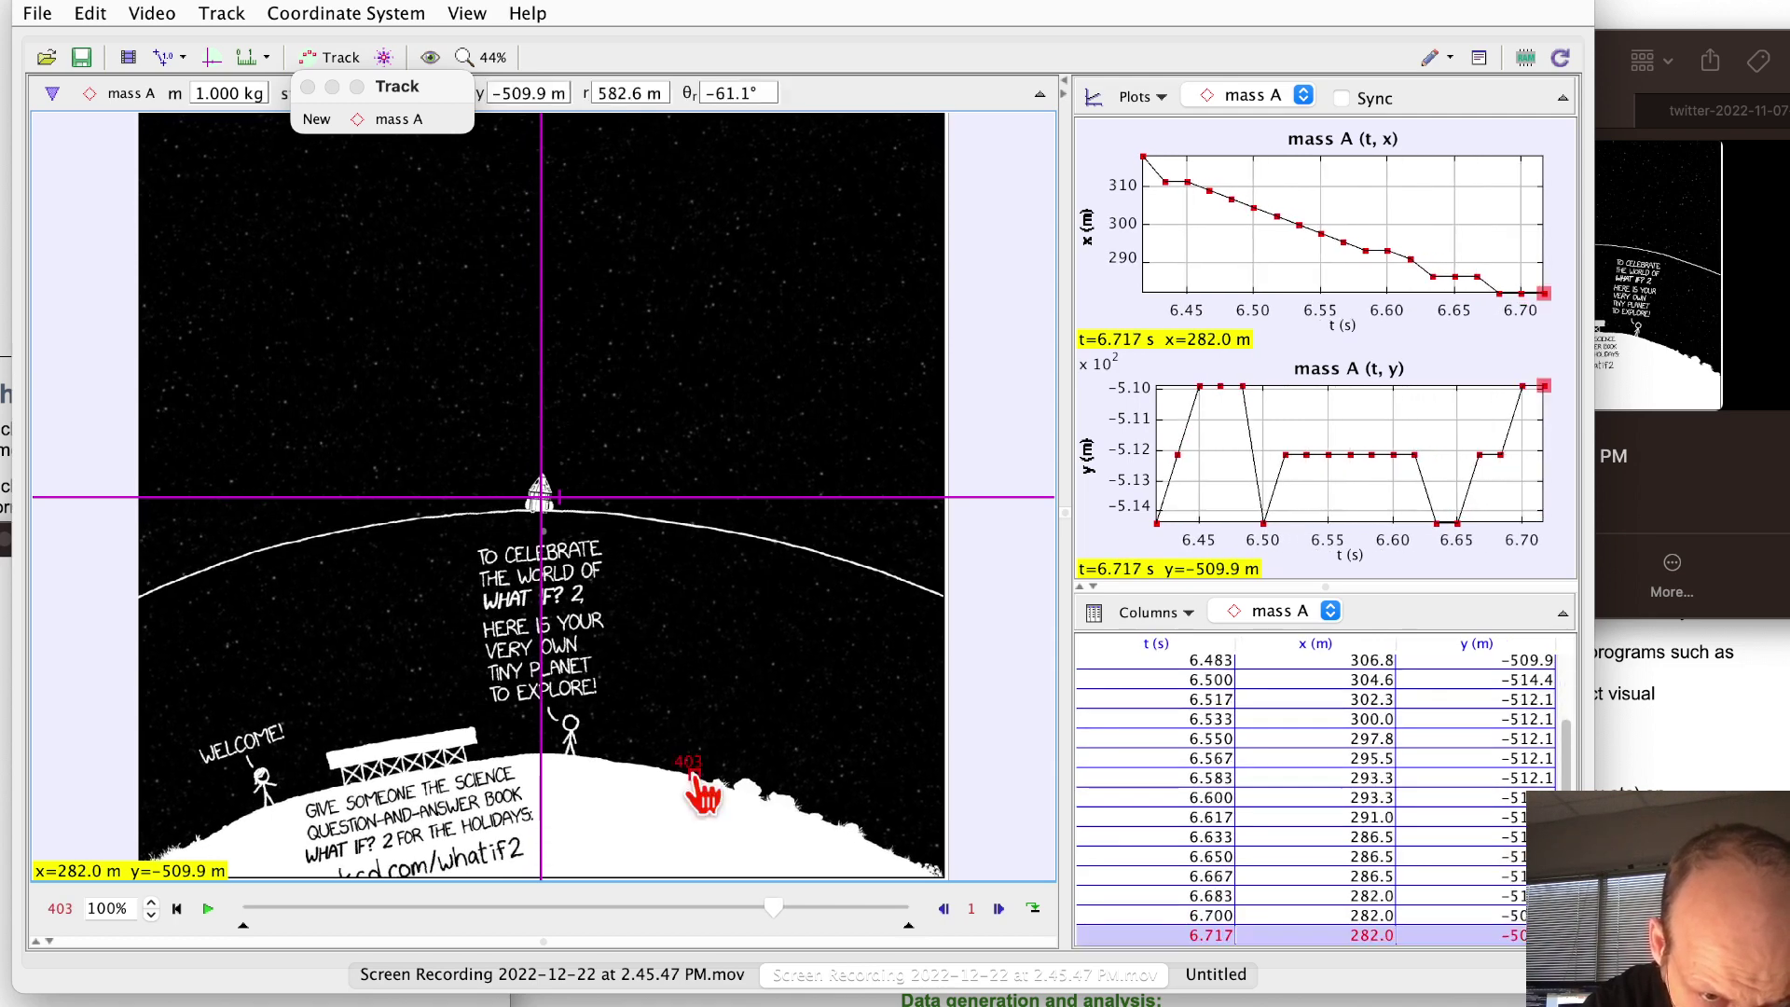
{"action": "left_click", "coordinate": [690, 772], "text": "shift"}
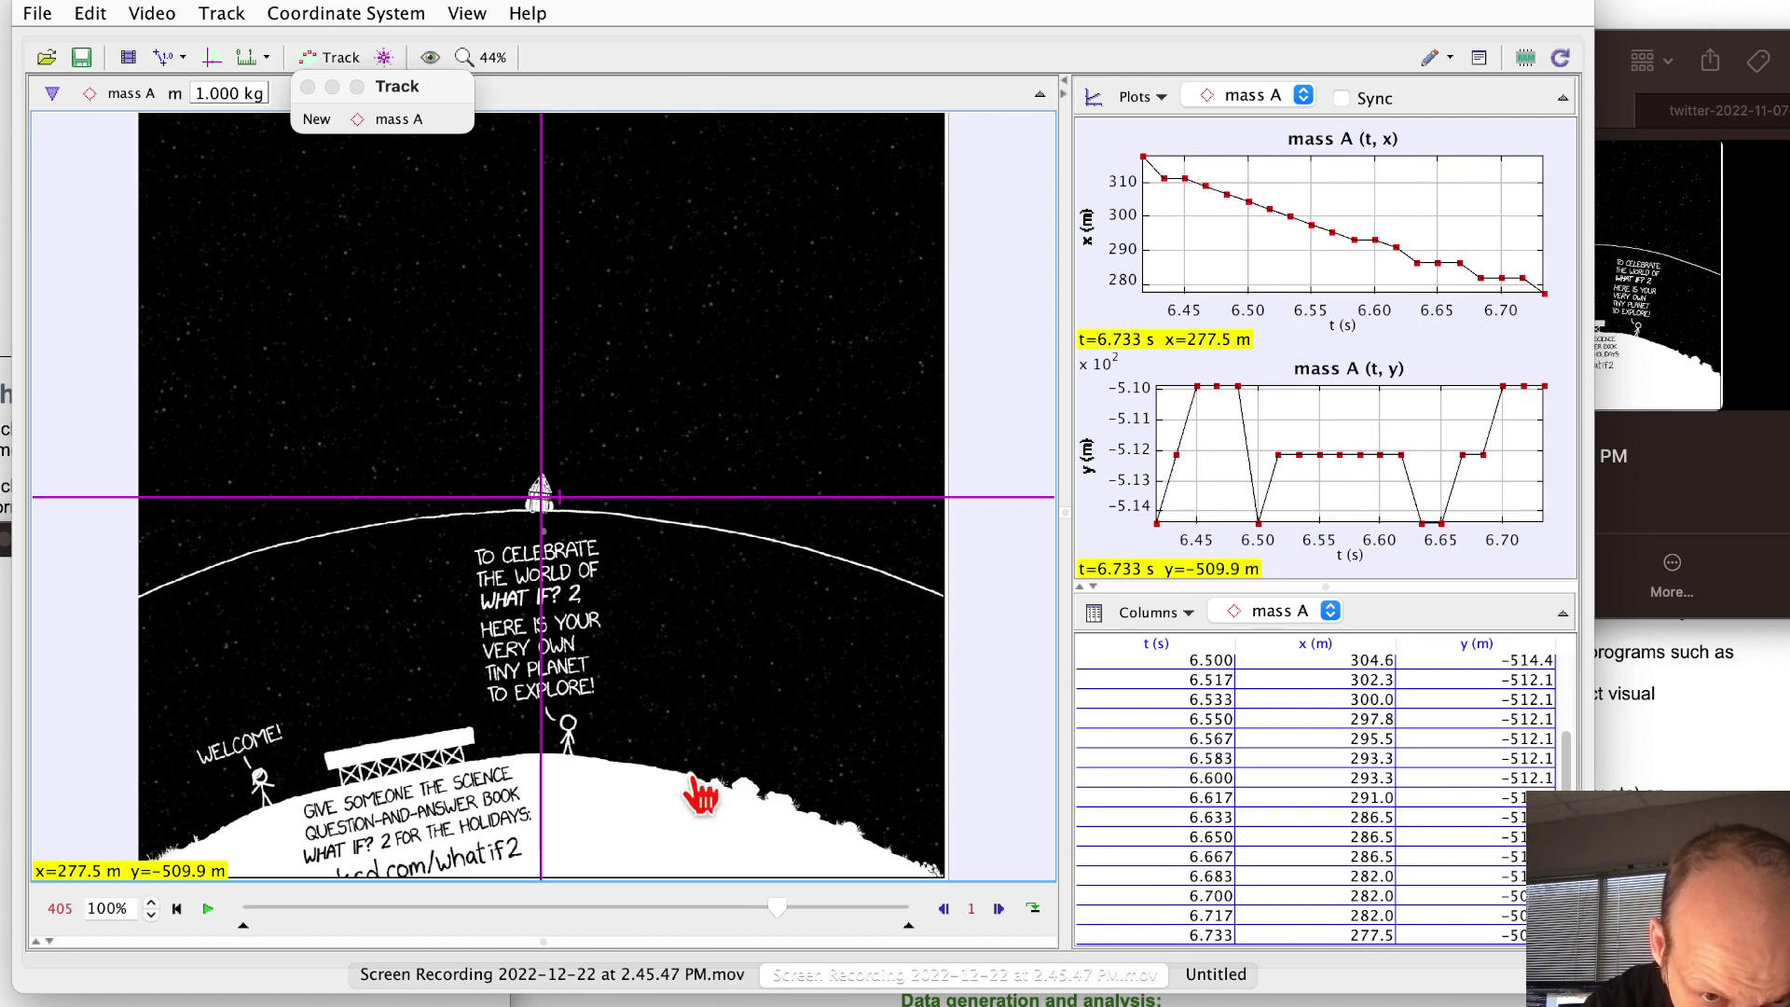
{"action": "left_click", "coordinate": [690, 772], "text": "shift"}
{"action": "left_click", "coordinate": [688, 771], "text": "shift"}
{"action": "left_click", "coordinate": [686, 770], "text": "shift"}
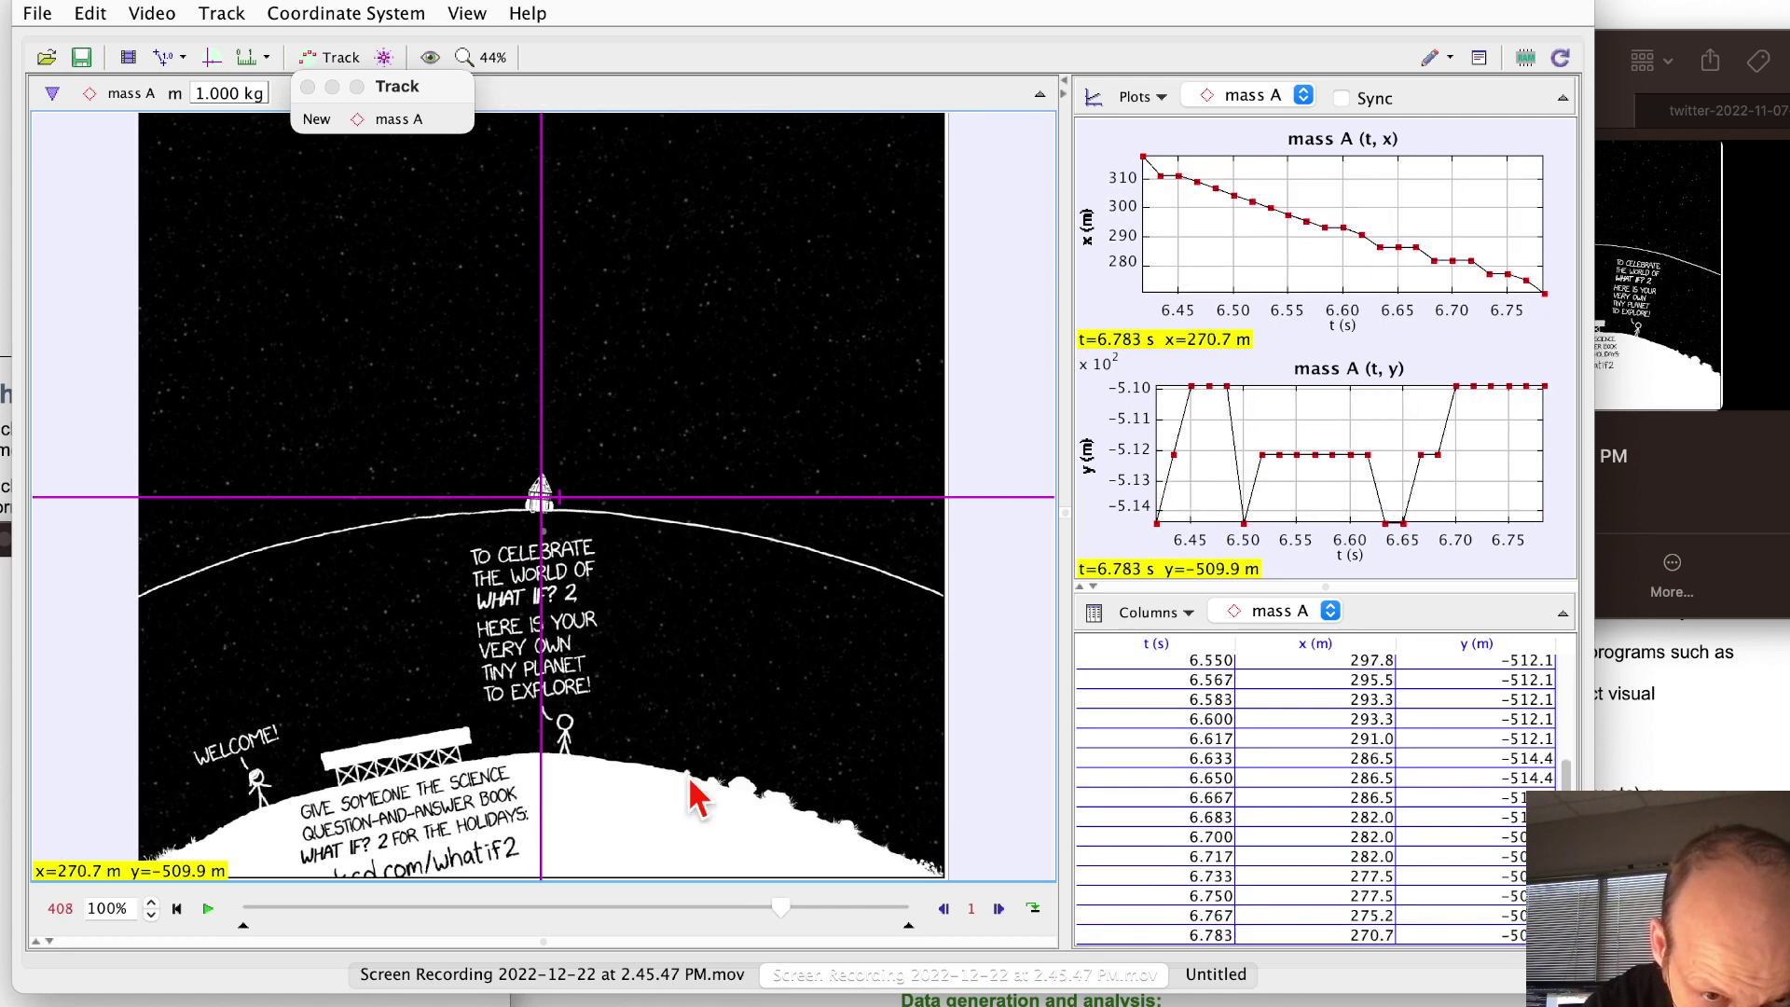
{"action": "left_click", "coordinate": [686, 770], "text": "shift"}
{"action": "left_click", "coordinate": [687, 770], "text": "shift"}
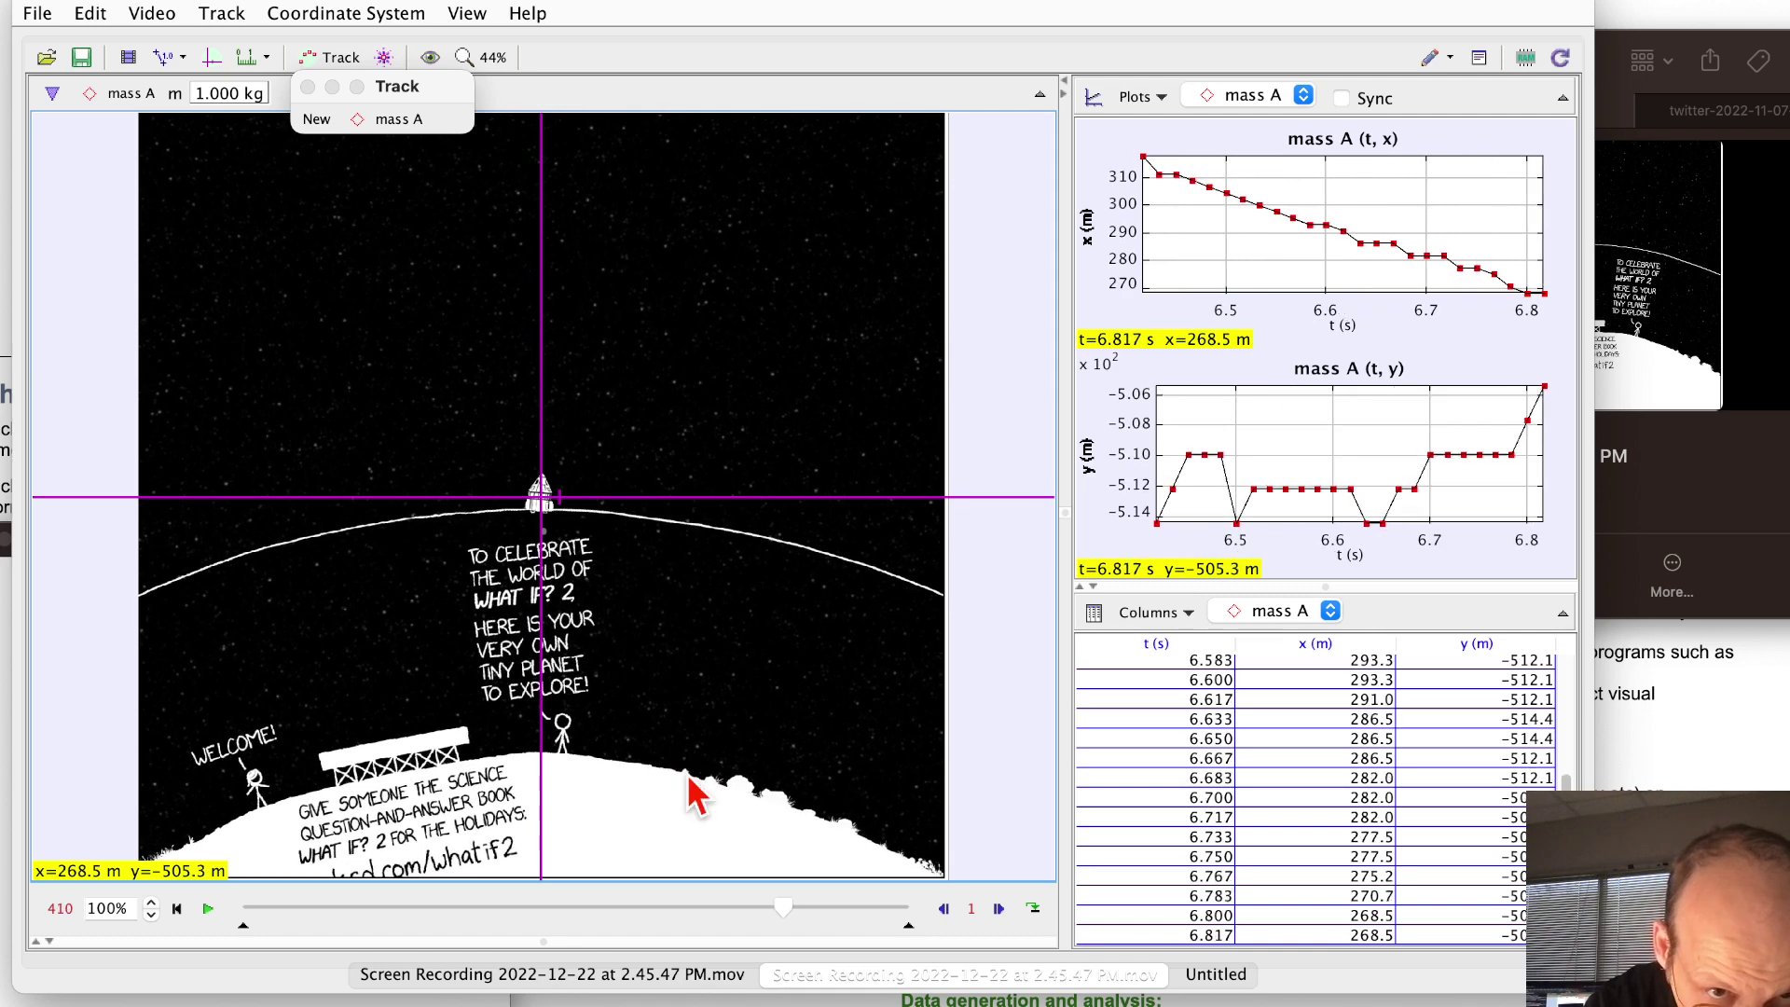
{"action": "left_click", "coordinate": [687, 770], "text": "shift"}
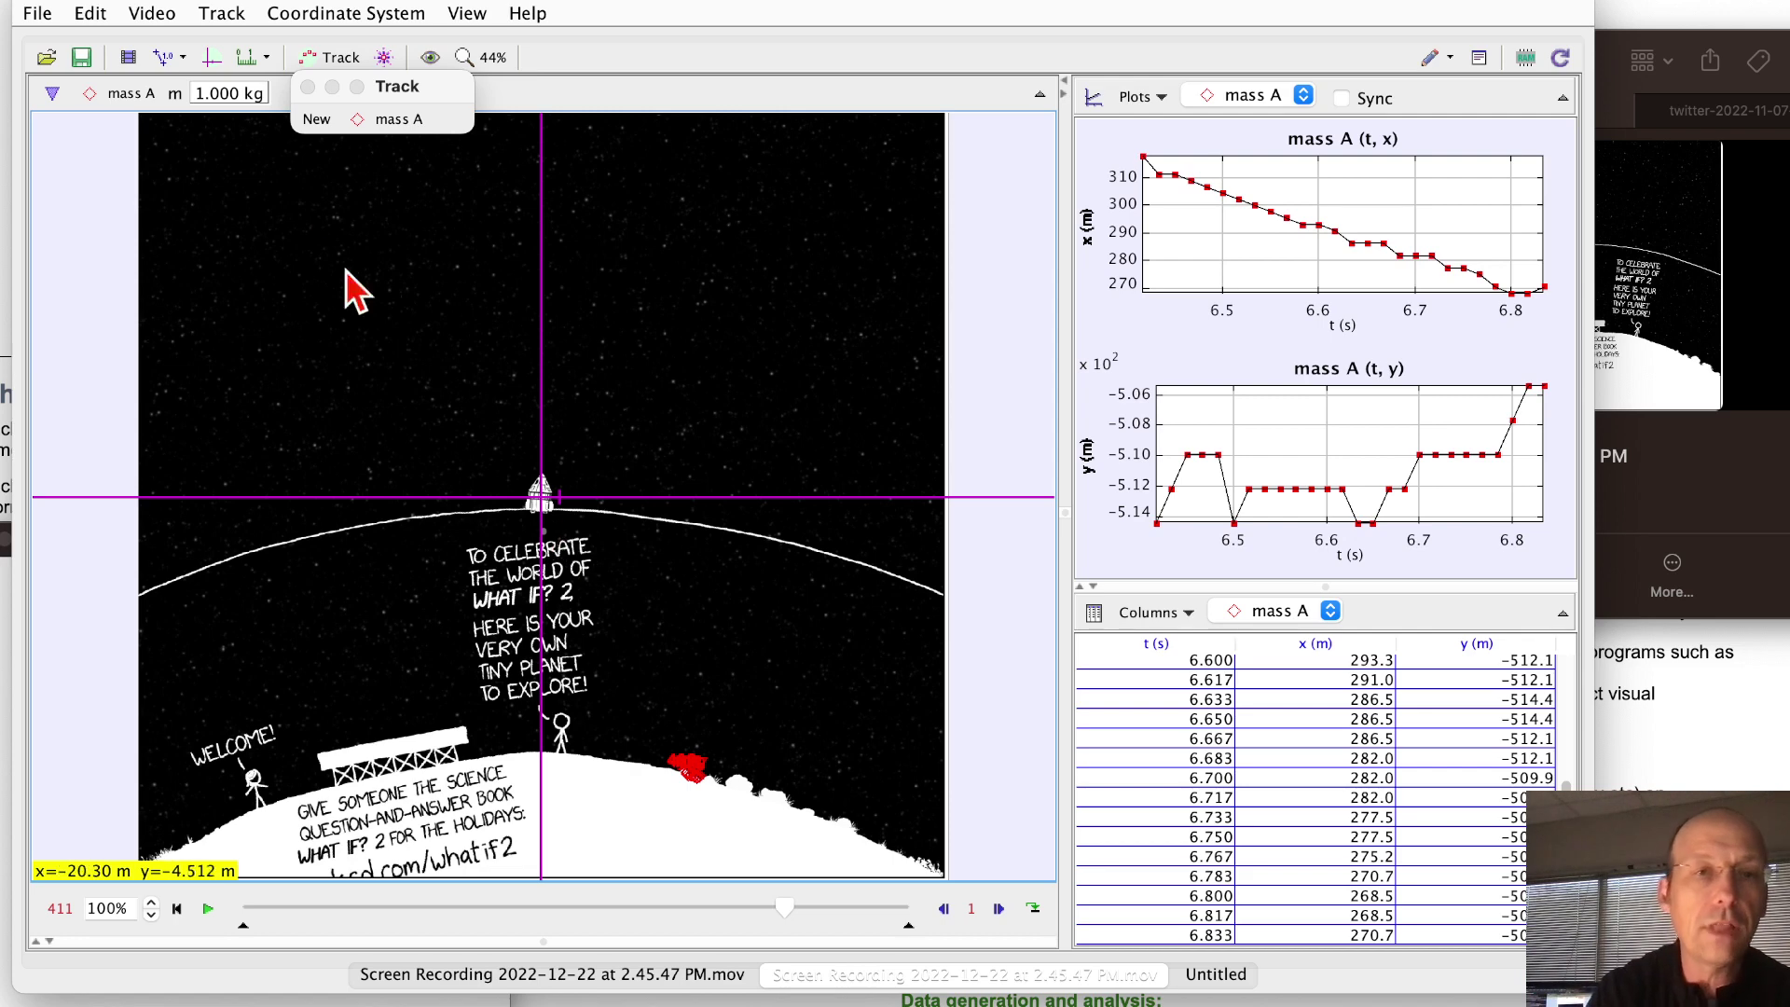
Set the Coordinate System's reference frame to mass A
{"action": "left_click", "coordinate": [377, 13]}
{"action": "mouse_move", "coordinate": [372, 220]}
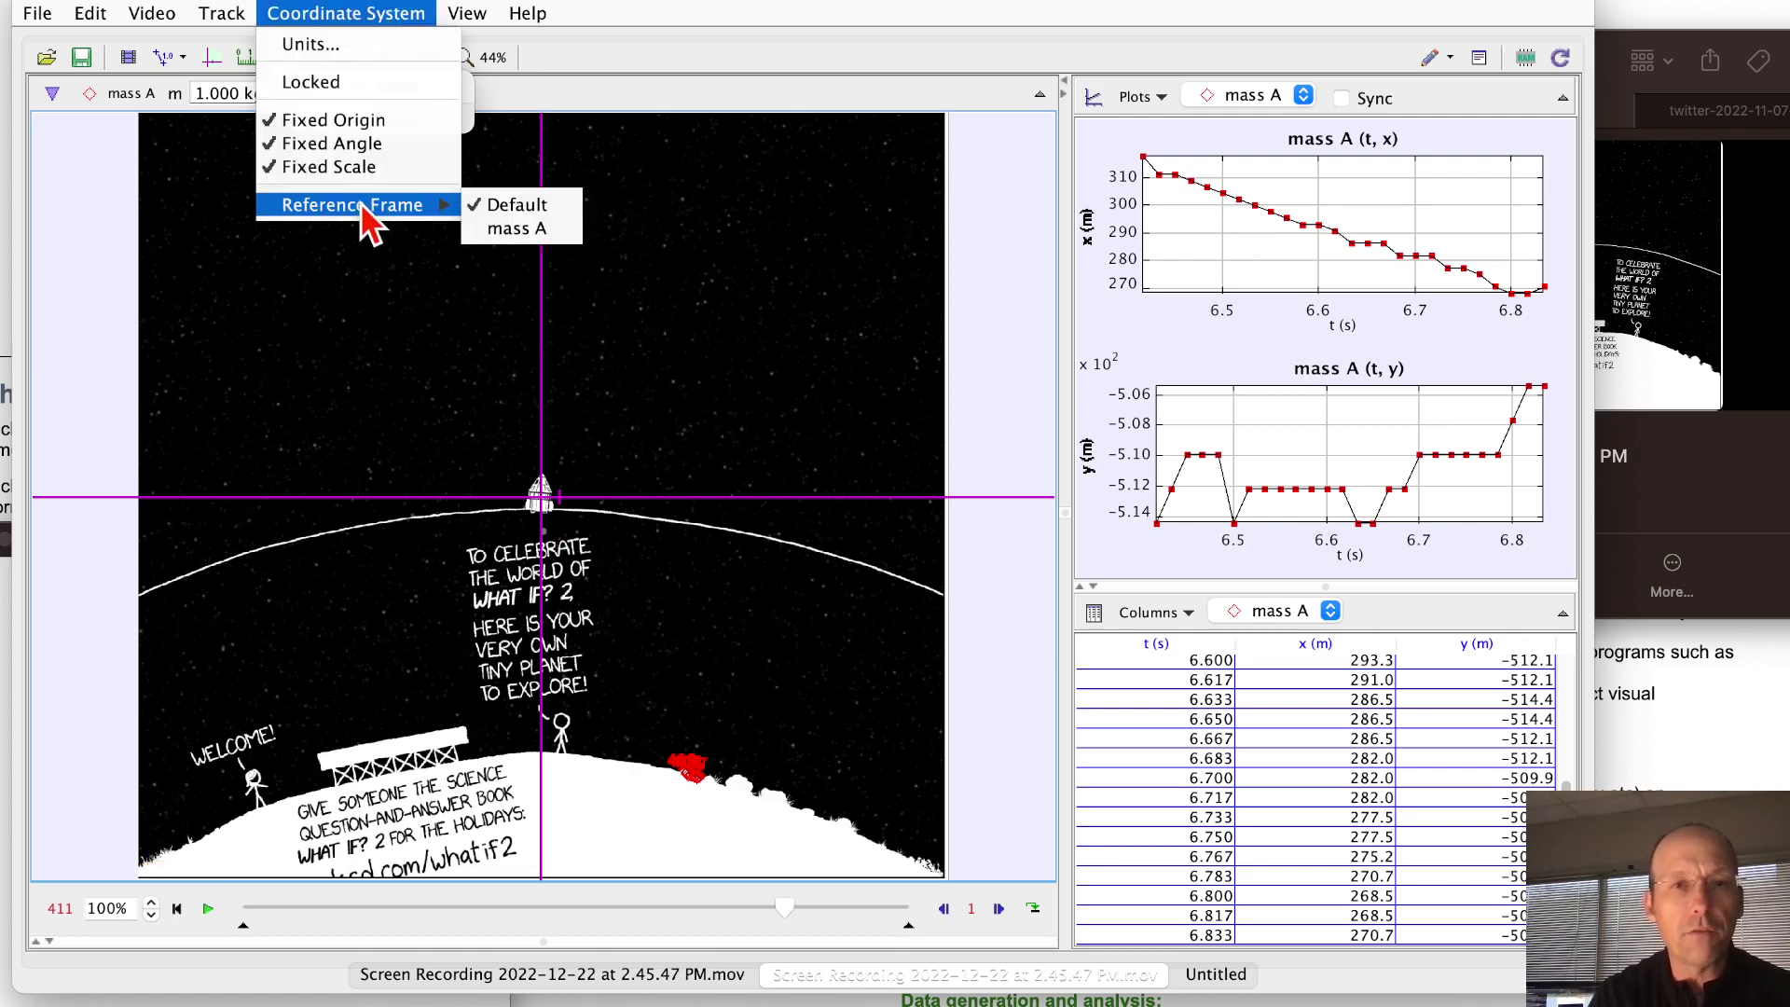
{"action": "left_click", "coordinate": [513, 230]}
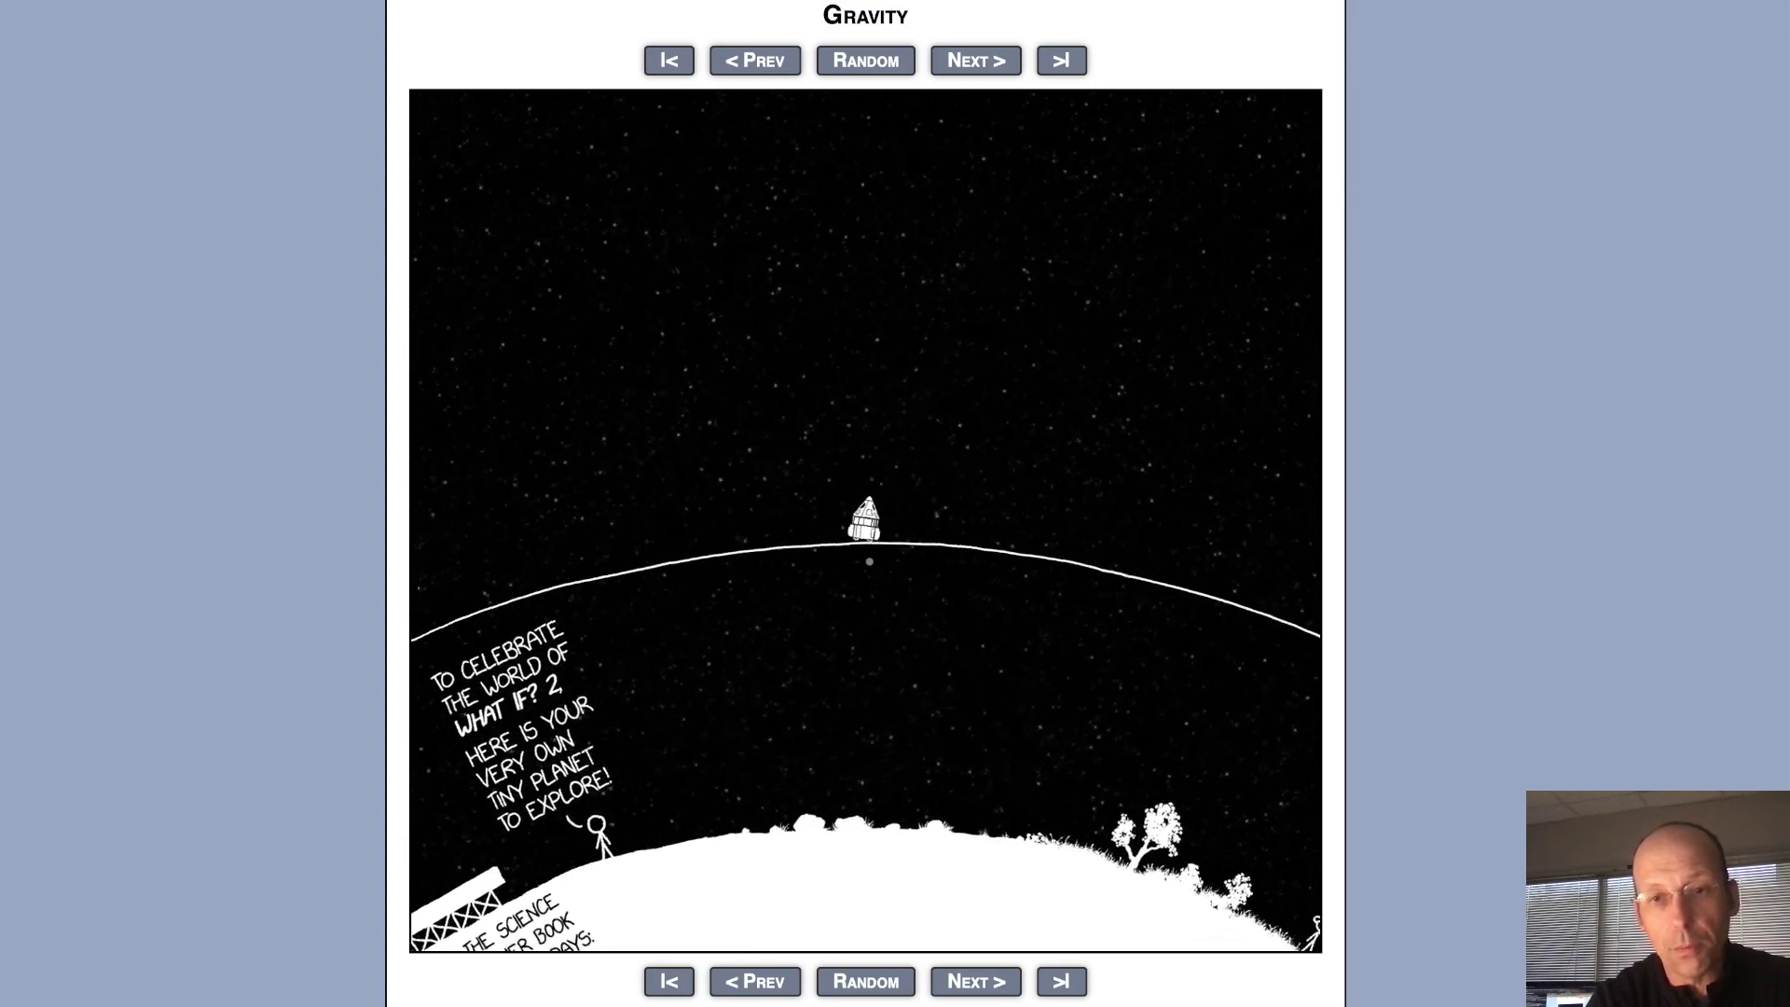
Fire the rocket's thrusters with the Up arrow key to launch it from the planet
{"action": "key", "text": "Up"}
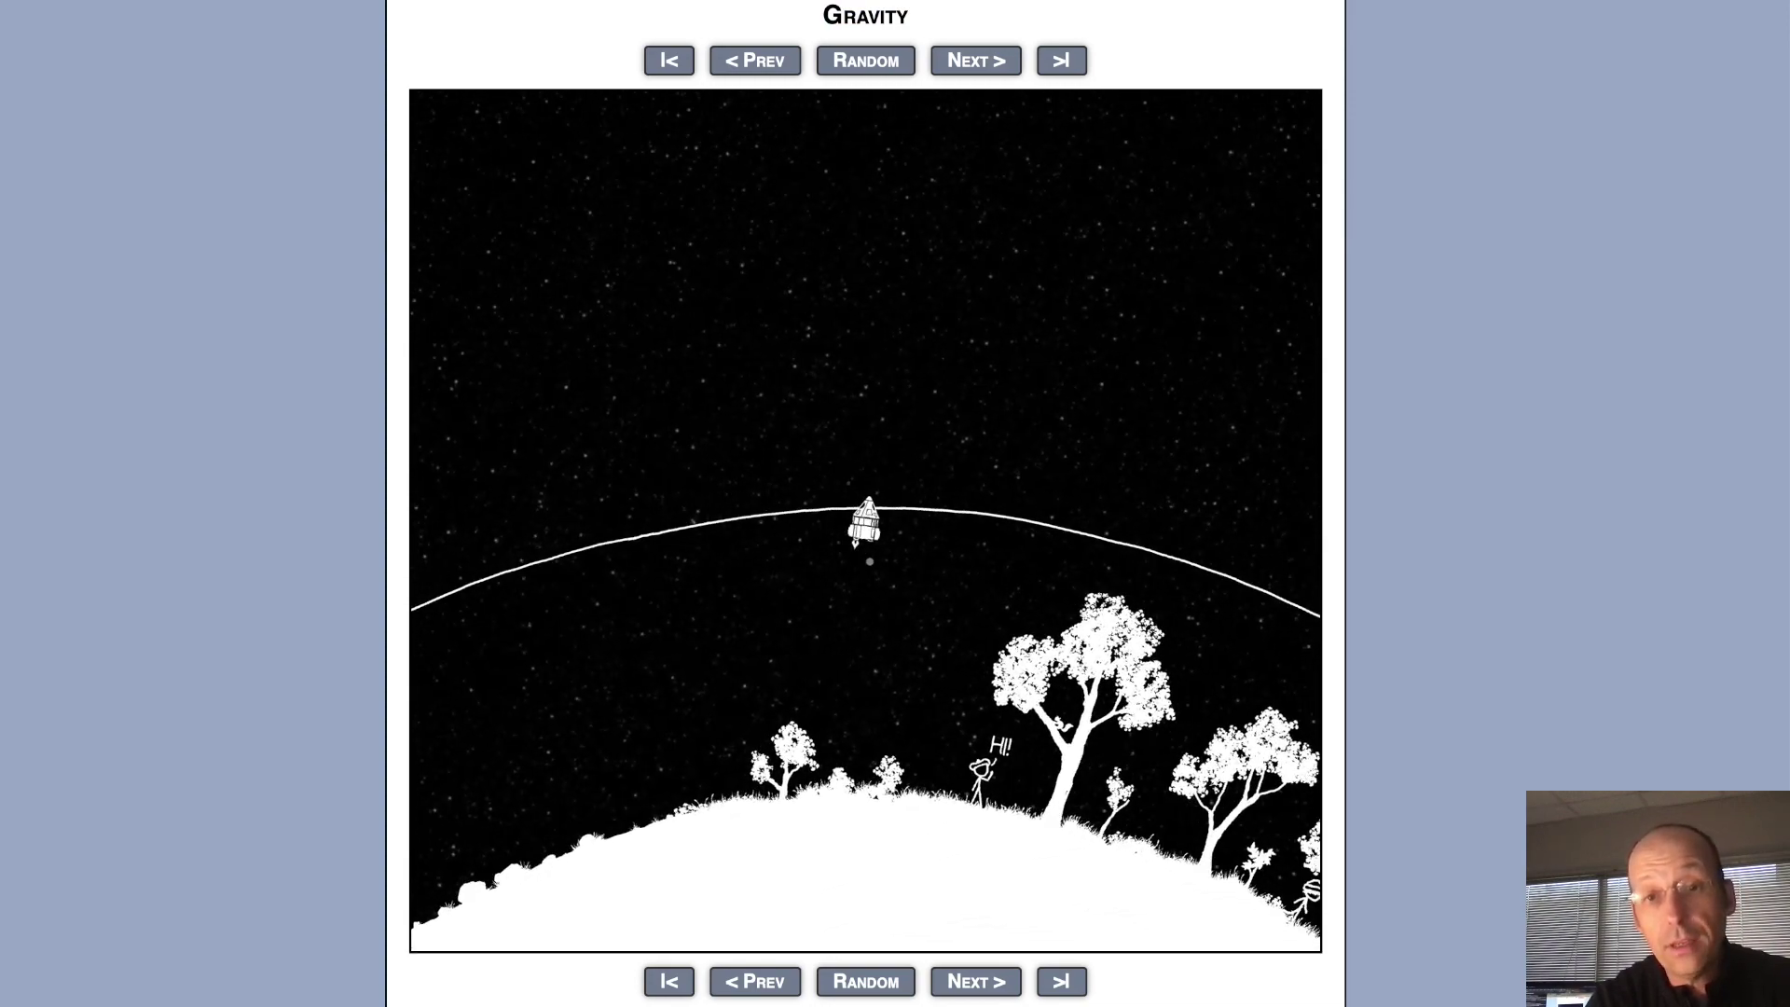